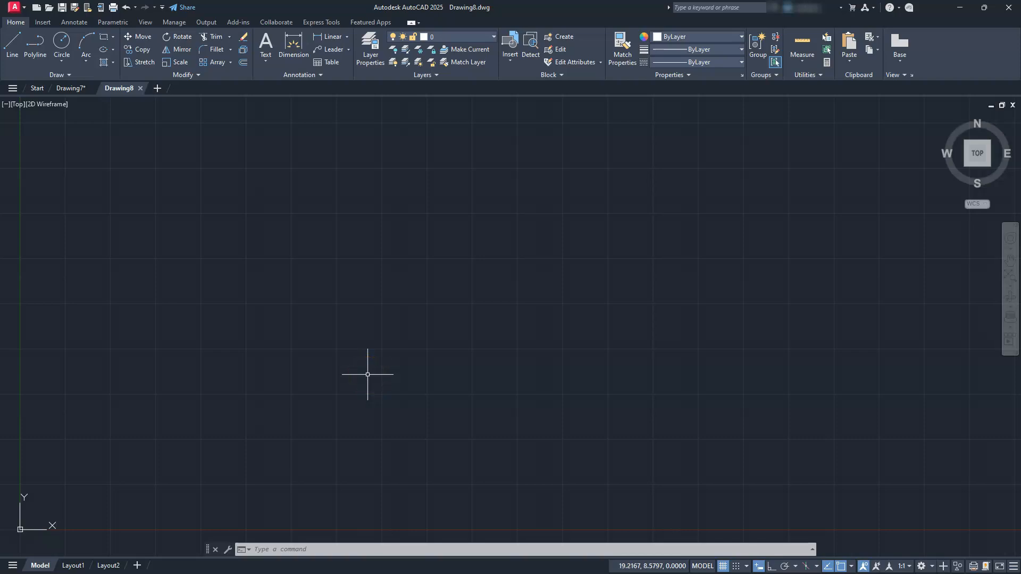
# Draw a rectangle 100 units wide and 45 units high with the Rectangle command.
pyautogui.write('e')
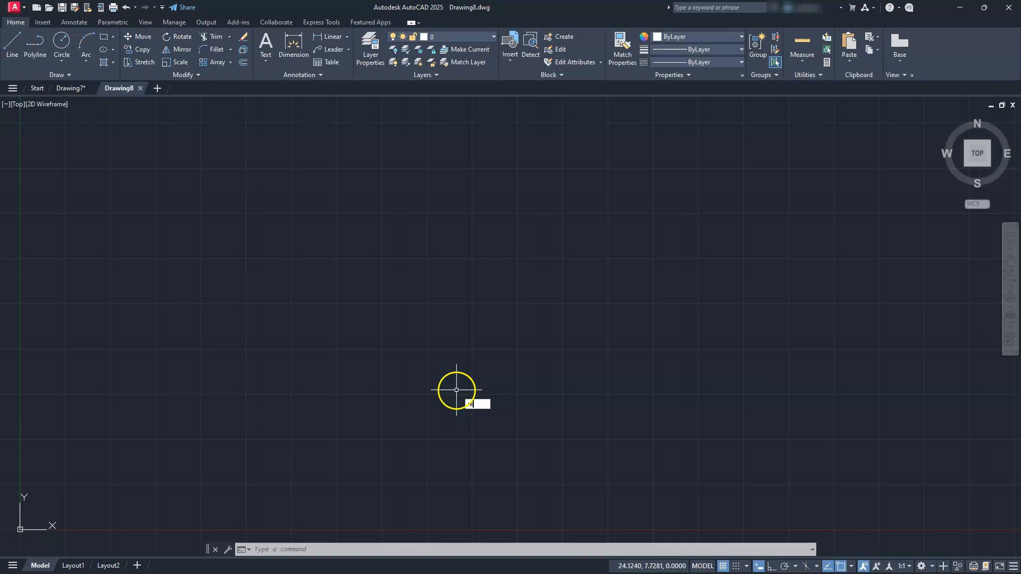
pyautogui.write('ct')
pyautogui.press('Return')
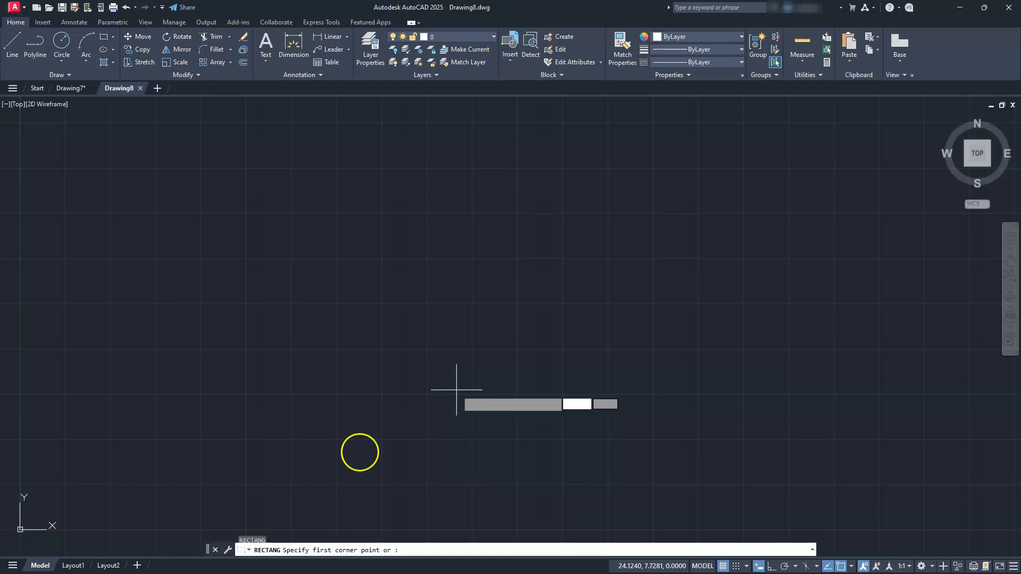
pyautogui.click(333, 450)
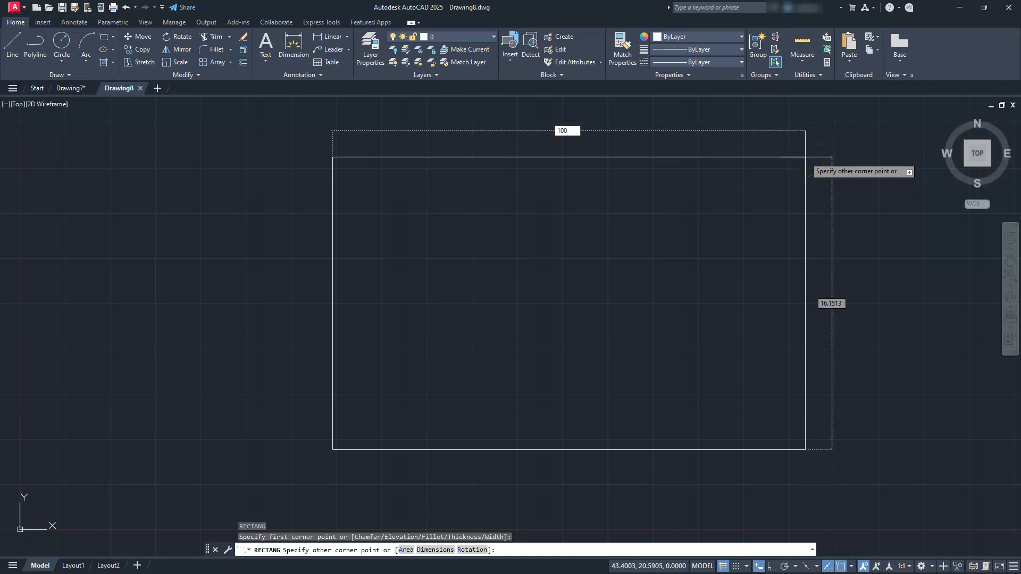
pyautogui.write('100')
pyautogui.press('Tab')
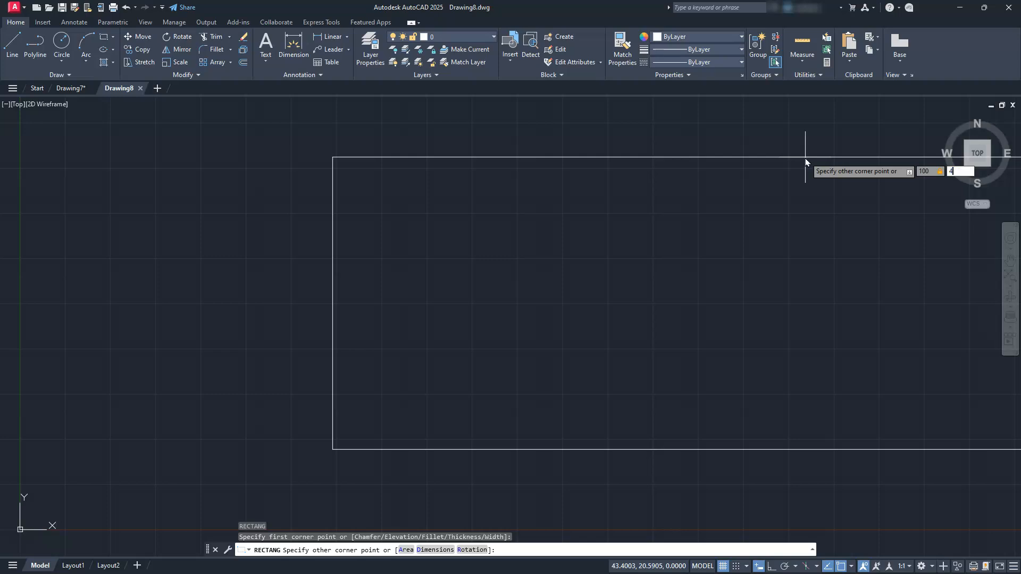
pyautogui.press('Return')
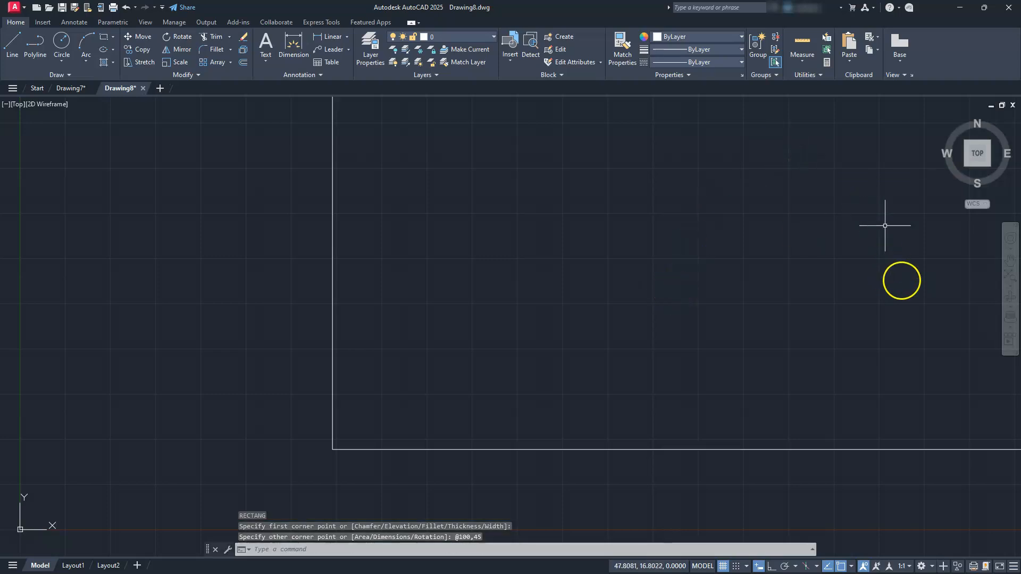
# Turn the grid display off and ortho mode on, and review the active object snap modes.
pyautogui.click(1010, 275)
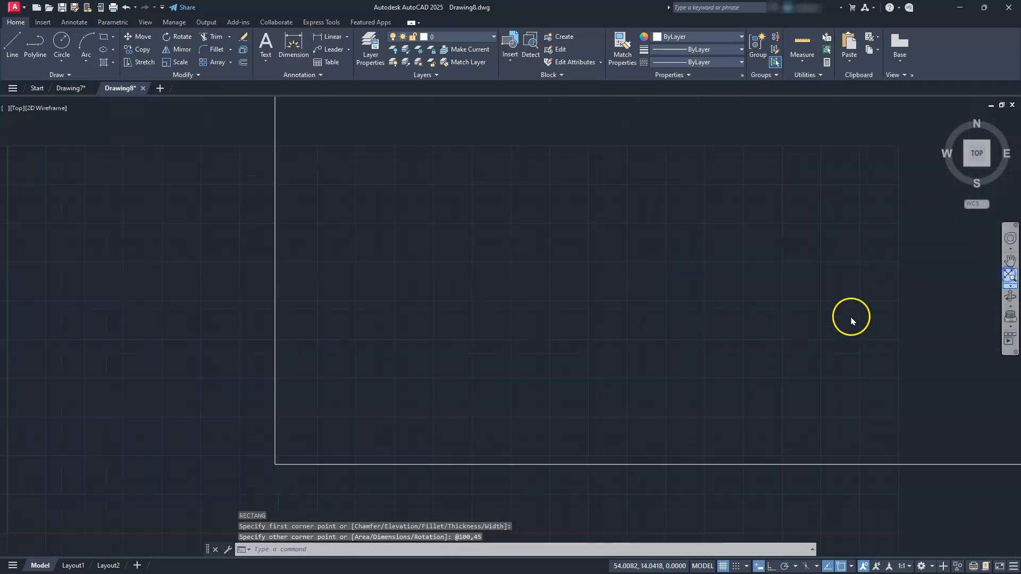
pyautogui.scroll(-2, 657, 329)
pyautogui.moveTo(657, 328); pyautogui.dragTo(606, 369, button='middle')
pyautogui.scroll(2, 606, 369)
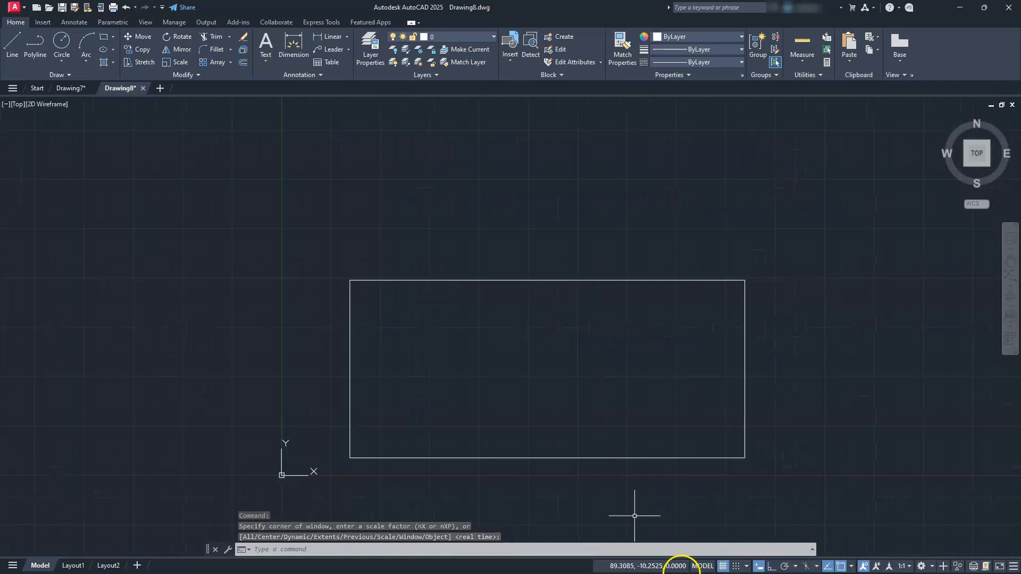
pyautogui.click(721, 565)
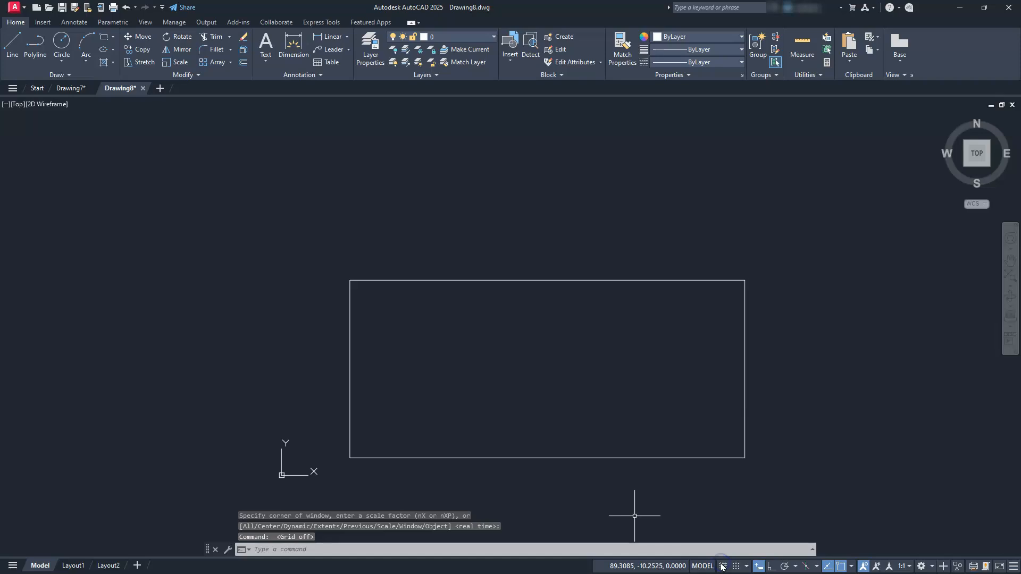
pyautogui.click(771, 567)
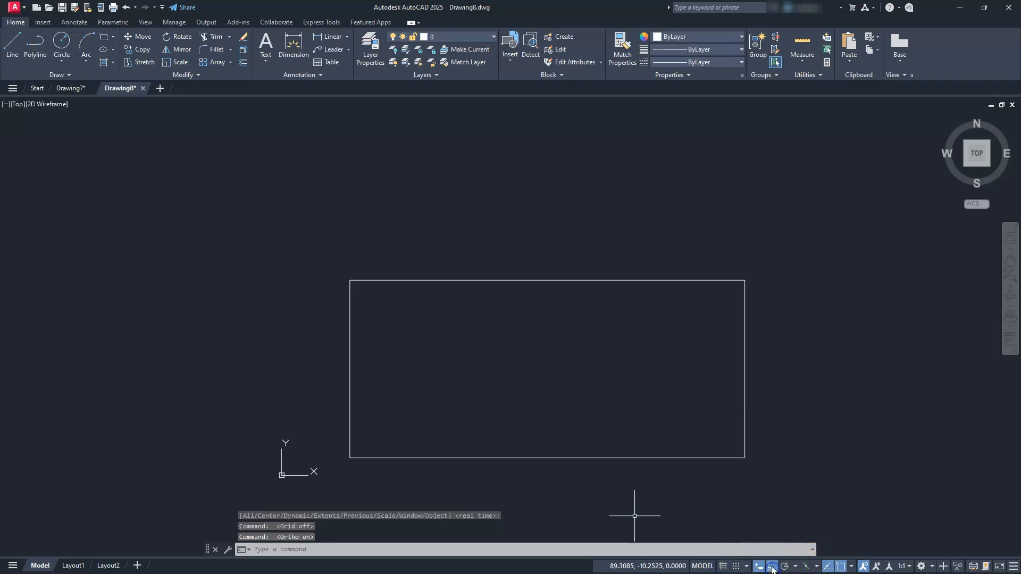
pyautogui.click(851, 567)
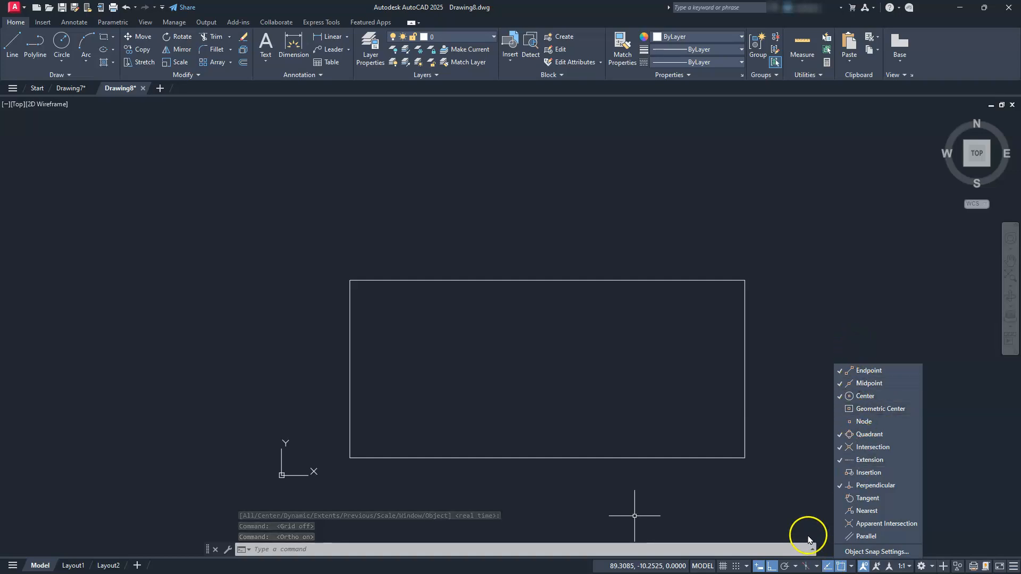
pyautogui.click(806, 366)
pyautogui.click(782, 353)
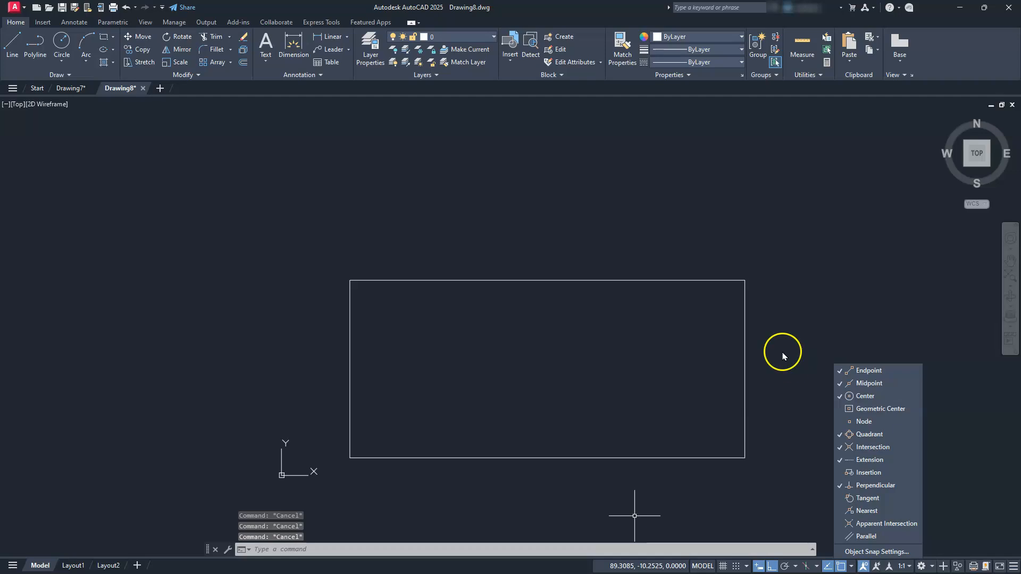
pyautogui.click(700, 310)
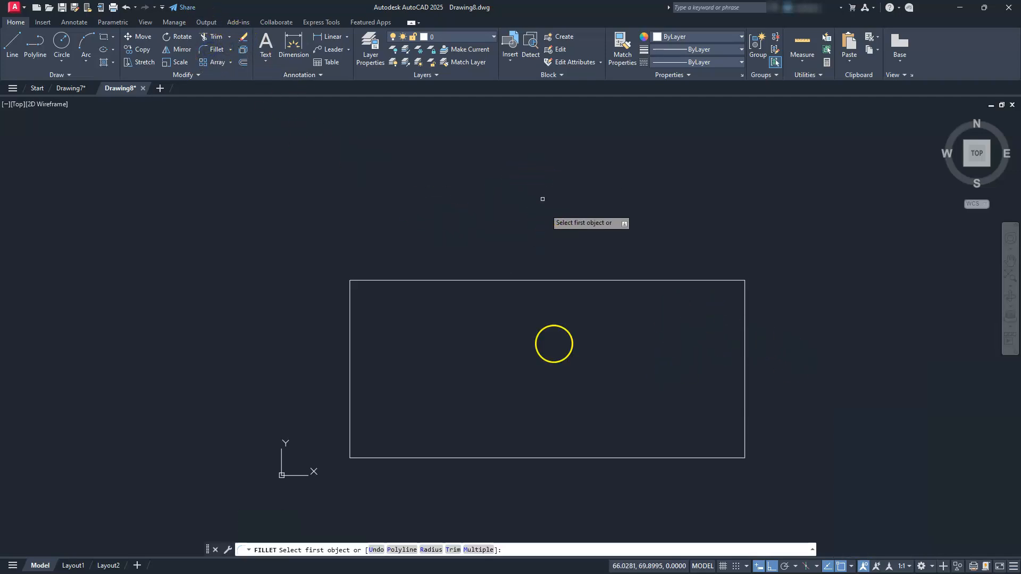
# Fillet both upper corners of the rectangle with a radius of 15, using the Multiple option.
pyautogui.click(429, 555)
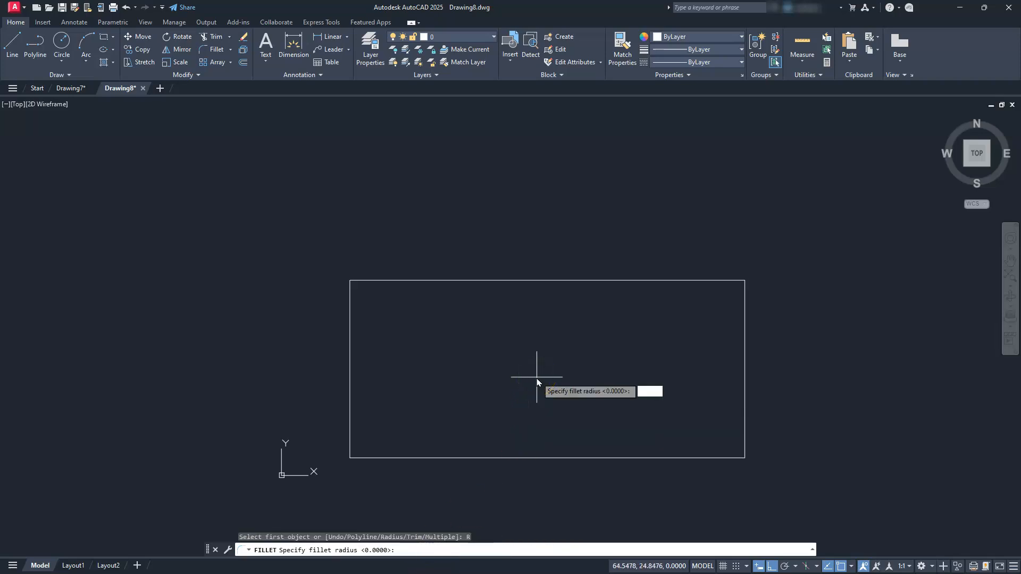
pyautogui.write('15')
pyautogui.press('Return')
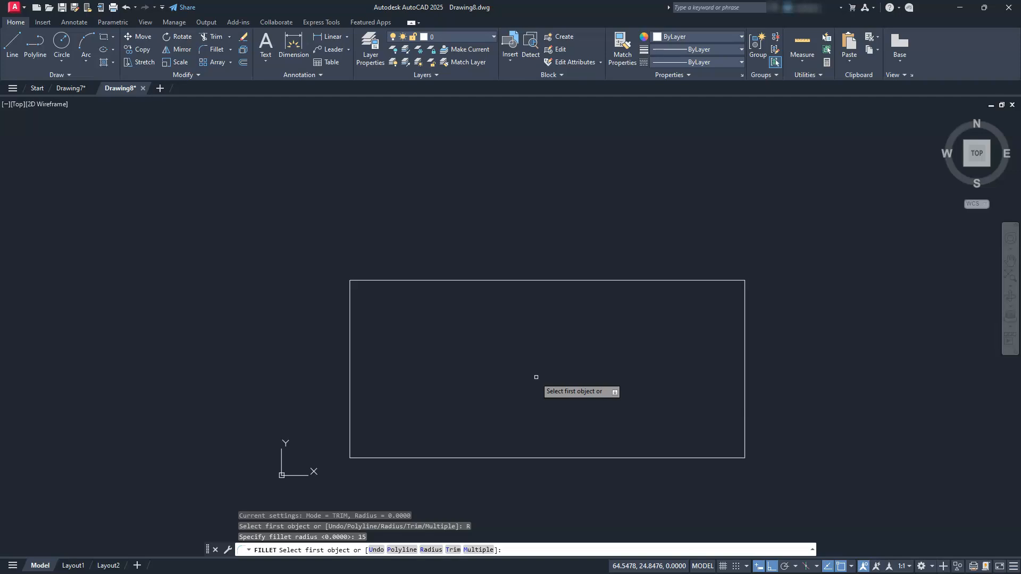
pyautogui.click(473, 548)
pyautogui.click(350, 307)
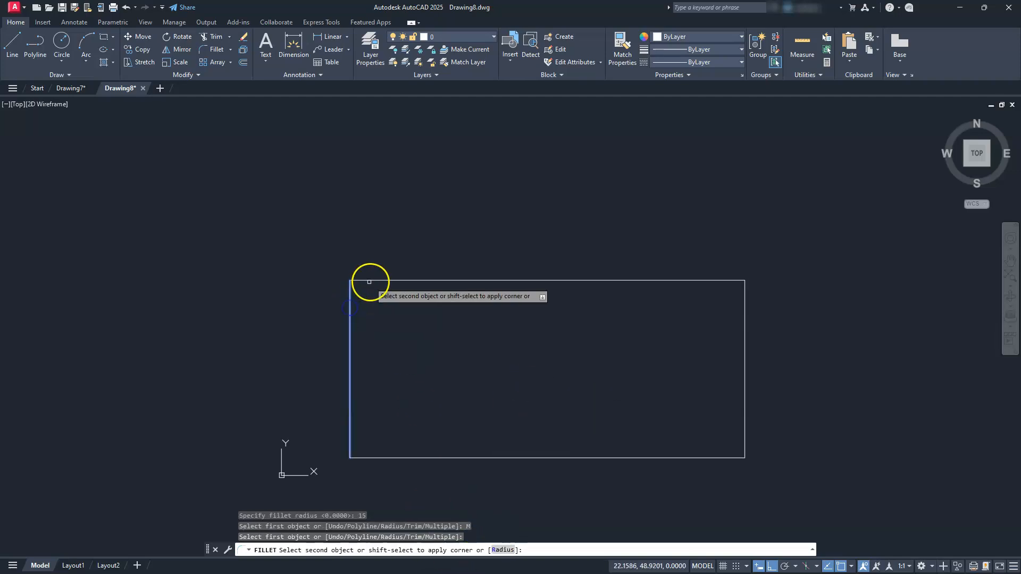
pyautogui.click(373, 278)
pyautogui.click(373, 280)
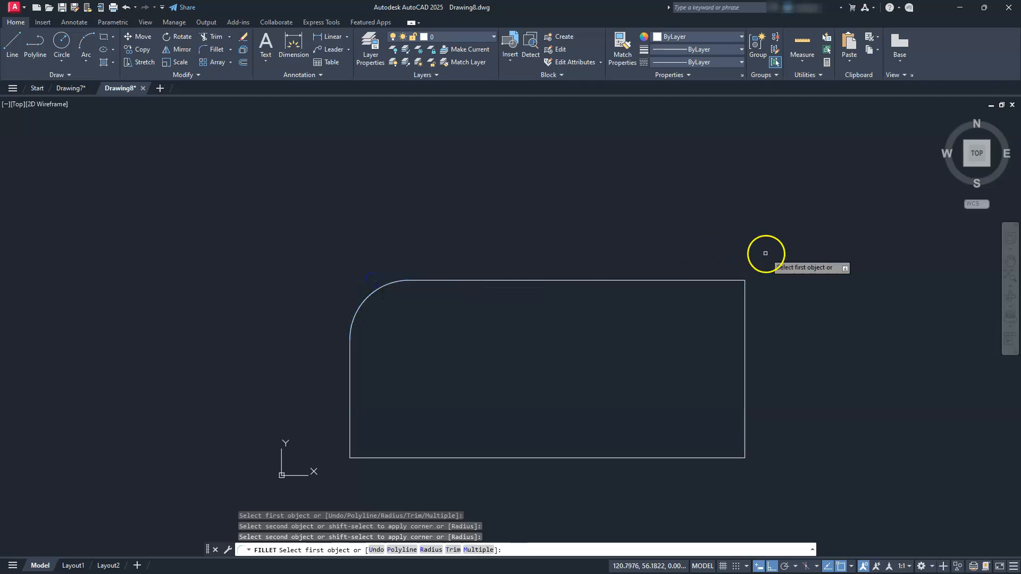
pyautogui.click(720, 280)
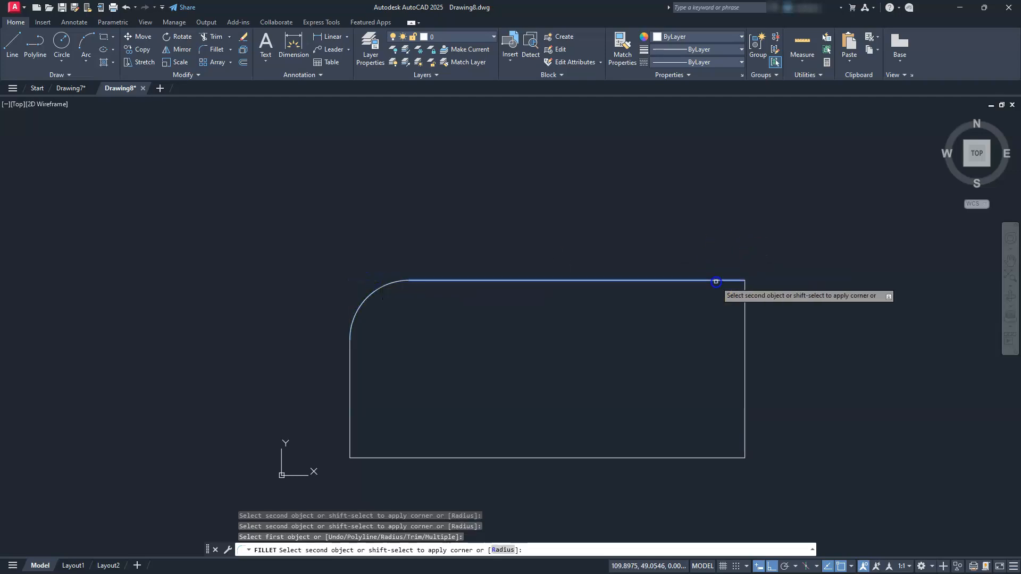
pyautogui.click(743, 308)
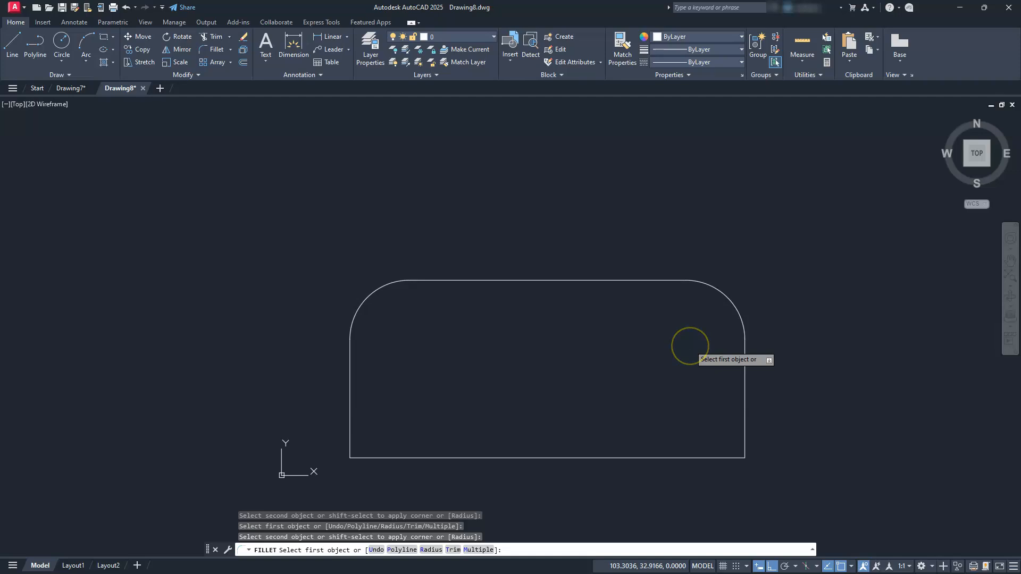
pyautogui.press('Escape')
pyautogui.press('Escape')
pyautogui.press('Escape')
pyautogui.press('Escape')
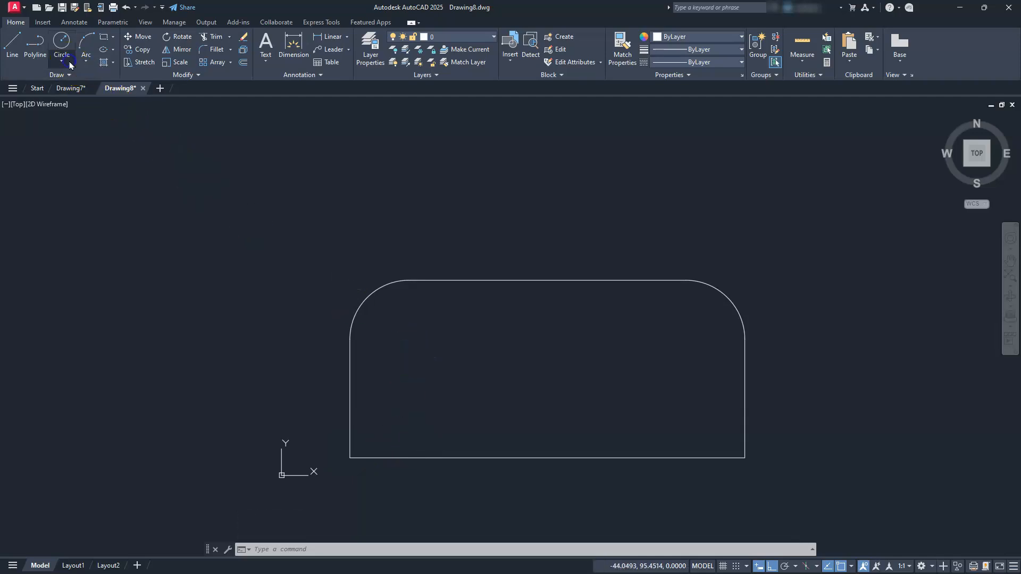
# Draw a circle of diameter 10 with its center offset 15,30 from the rectangle's lower-left corner using the From snap.
pyautogui.click(70, 64)
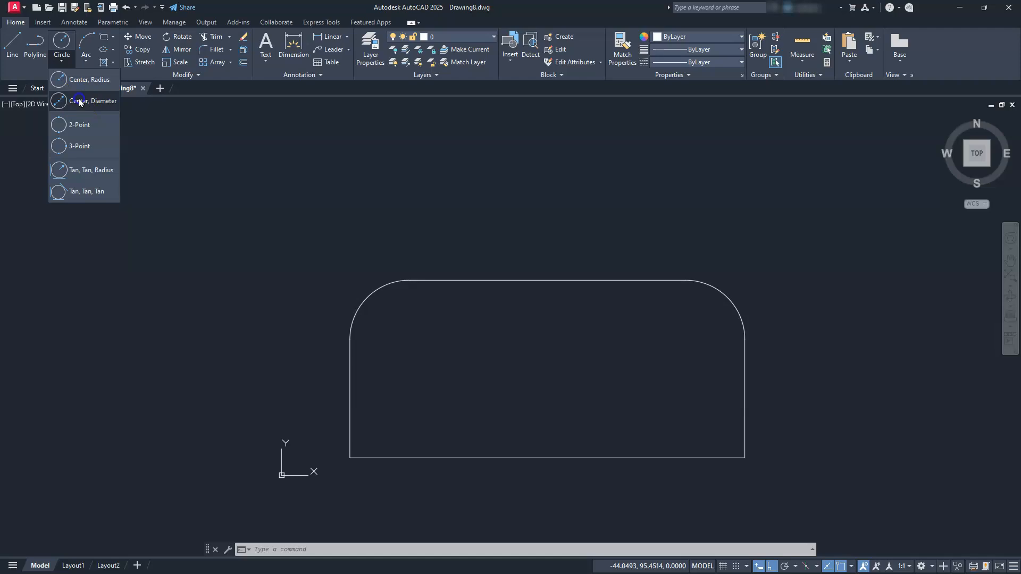
pyautogui.click(85, 101)
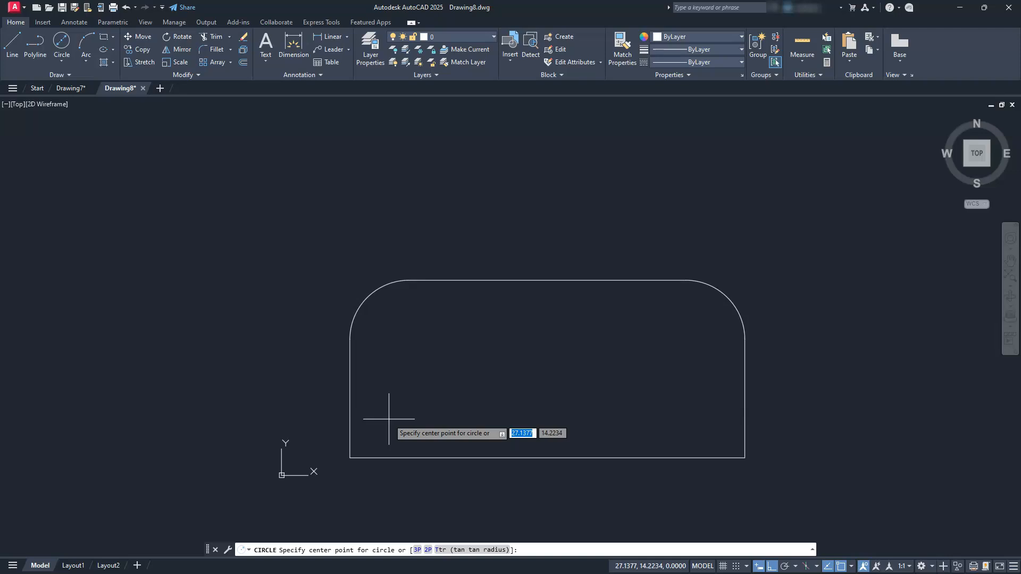
pyautogui.keyDown('shift'); pyautogui.rightClick(417, 409); pyautogui.keyUp('shift')
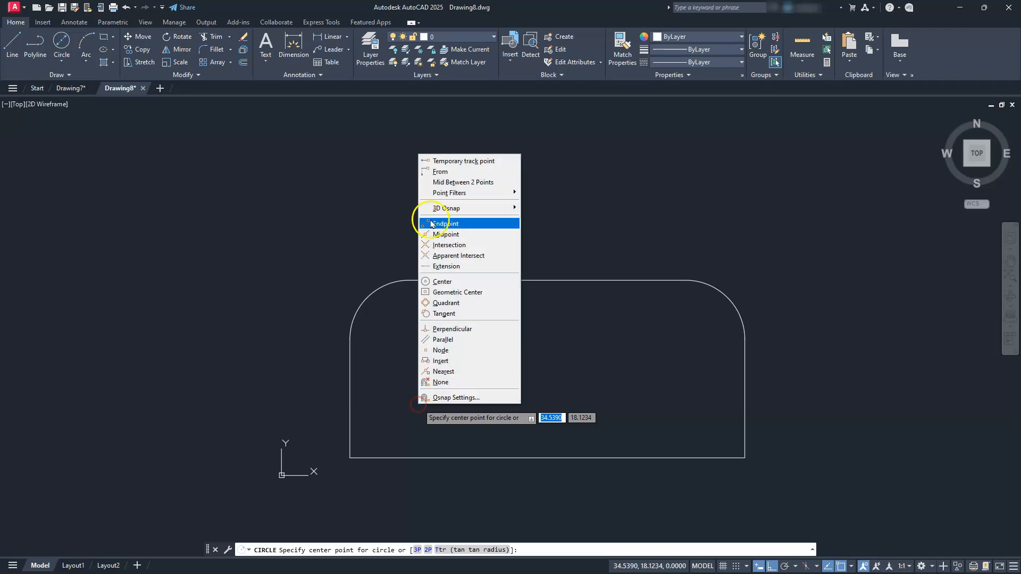
pyautogui.click(449, 171)
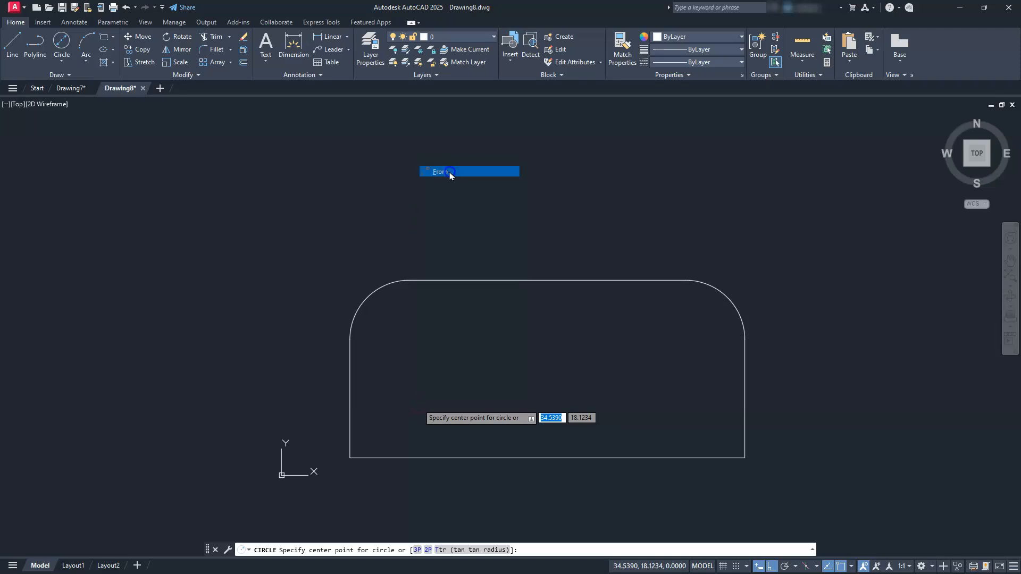
pyautogui.click(355, 462)
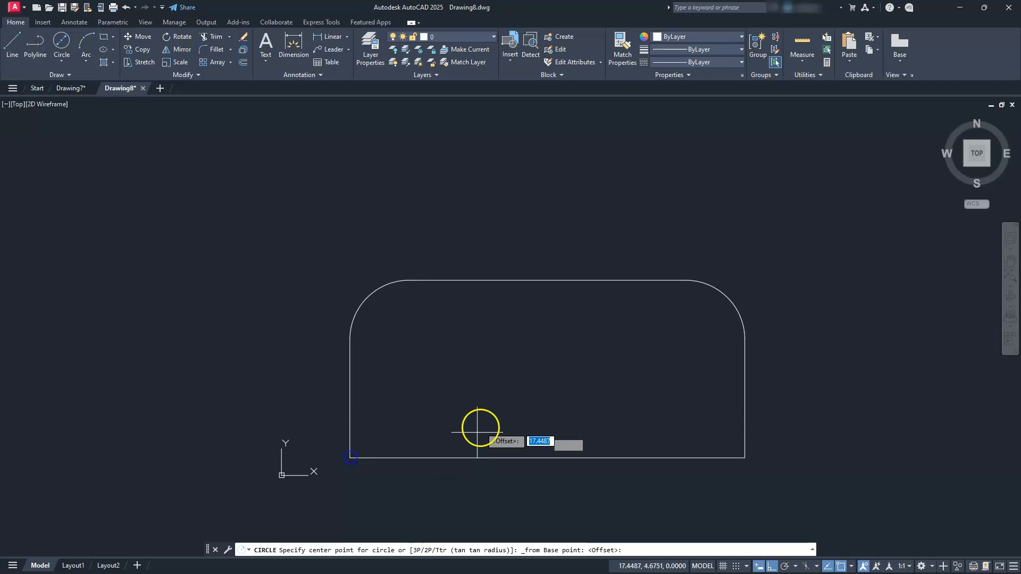
pyautogui.press('F8')
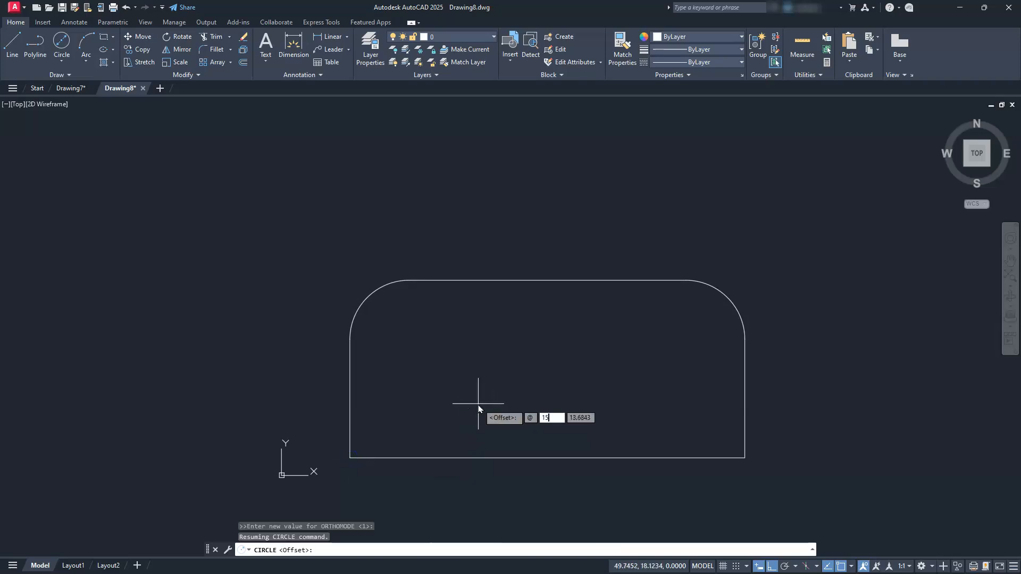
pyautogui.press('Tab')
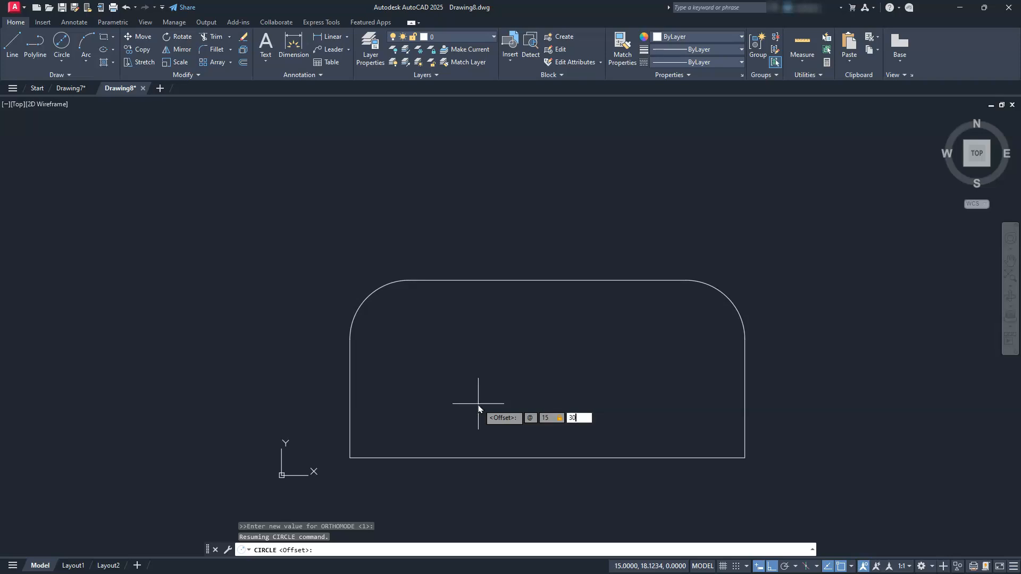
pyautogui.press('Return')
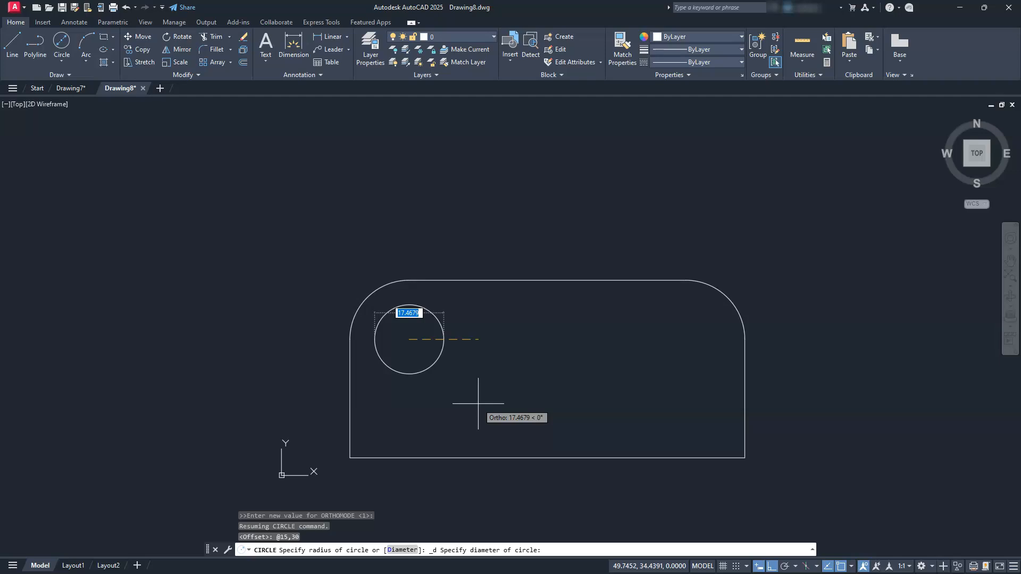
pyautogui.write('10')
pyautogui.press('Return')
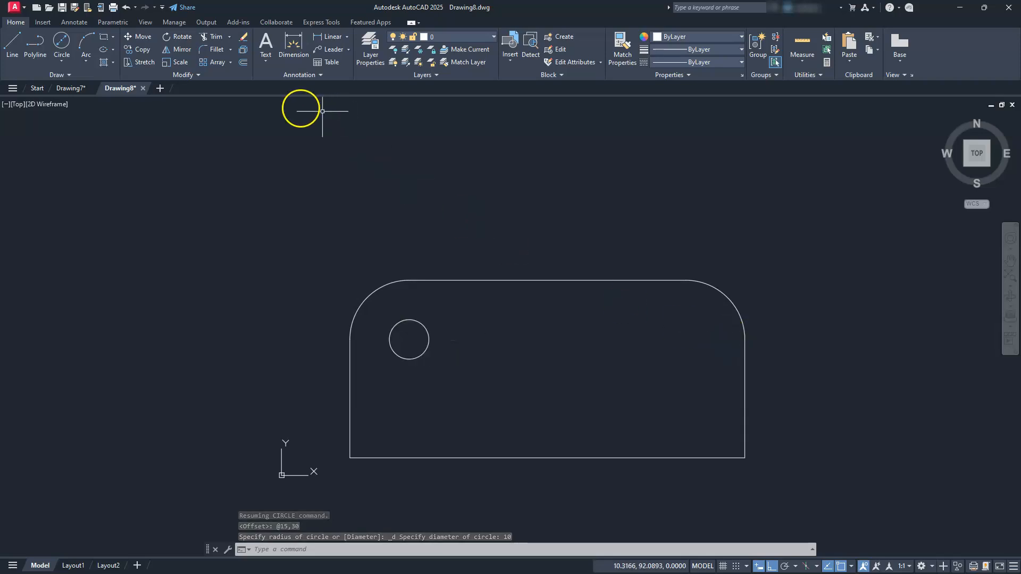
# Mirror the circle about the vertical line through the midpoints of the plate's bottom and top edges, keeping the source circle.
pyautogui.click(176, 49)
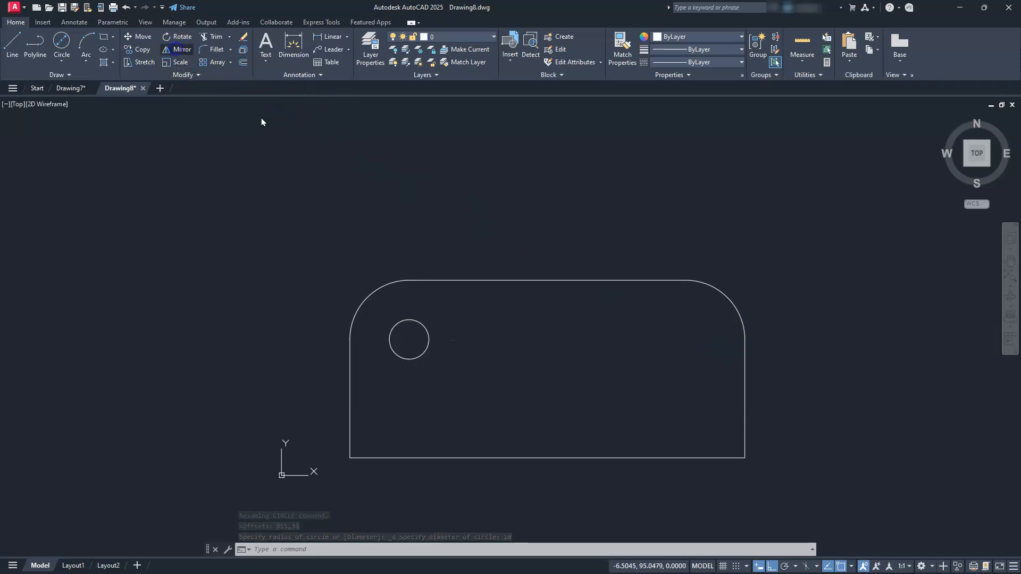
pyautogui.click(404, 318)
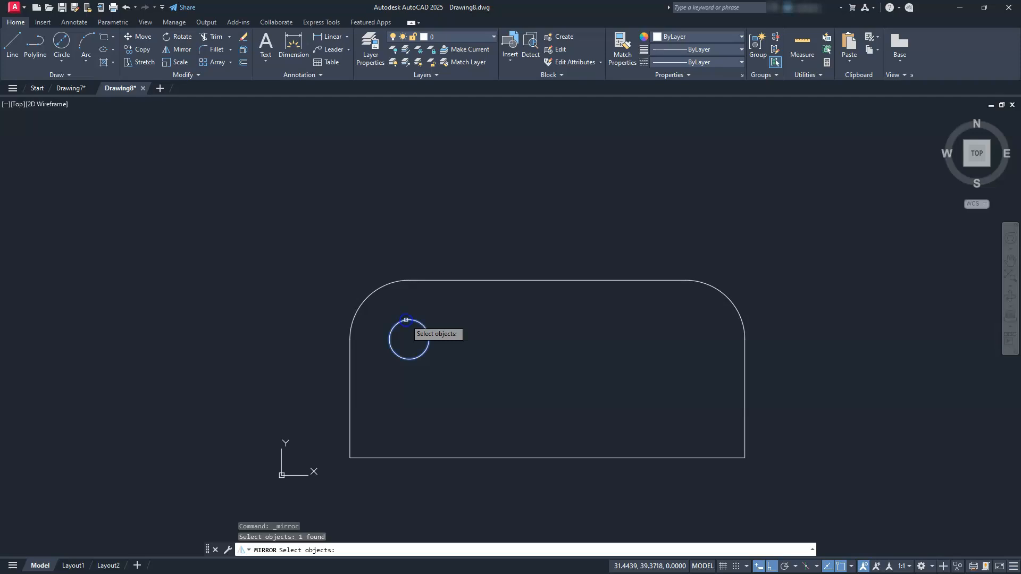
pyautogui.press('Return')
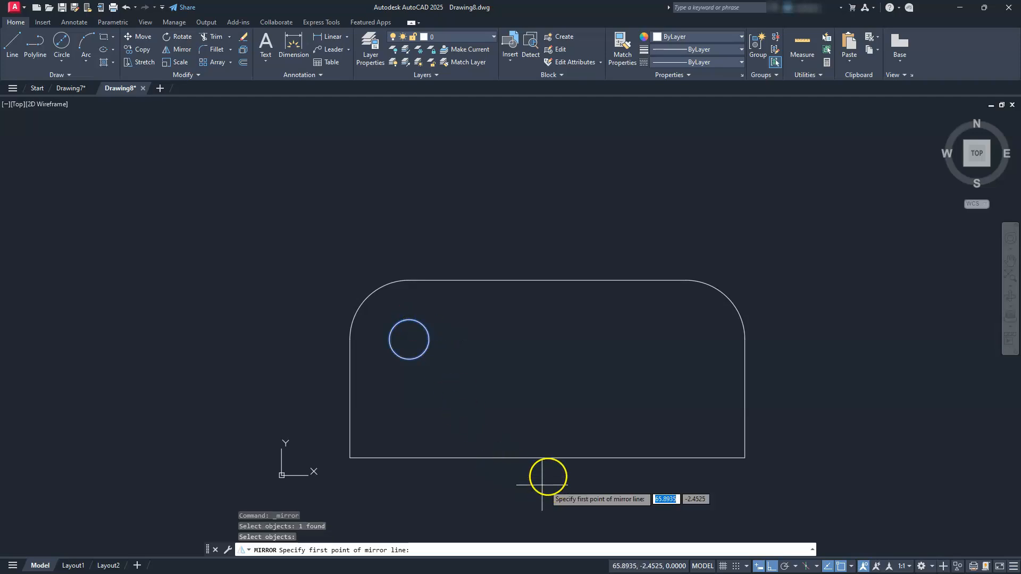
pyautogui.click(547, 458)
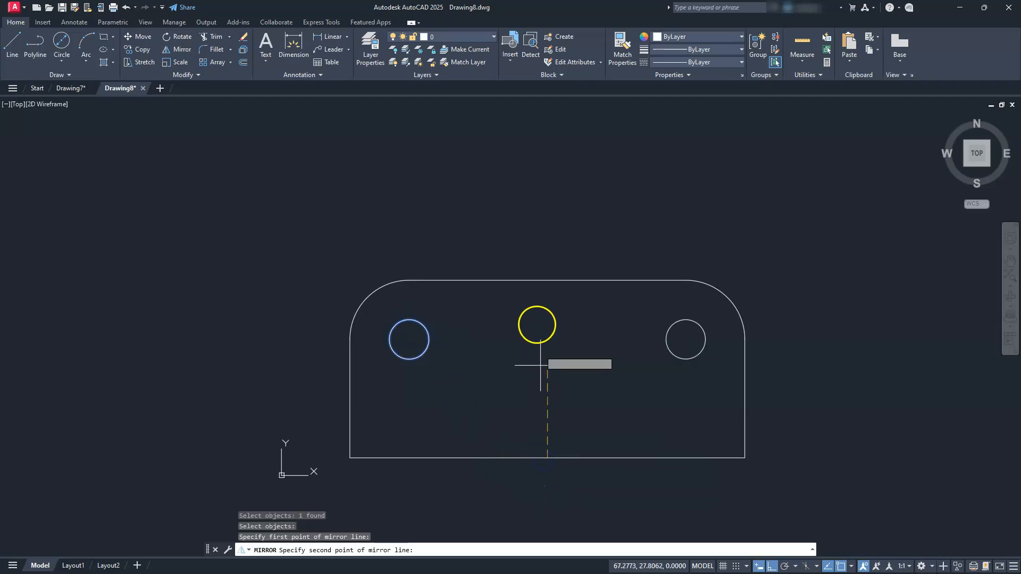
pyautogui.click(547, 280)
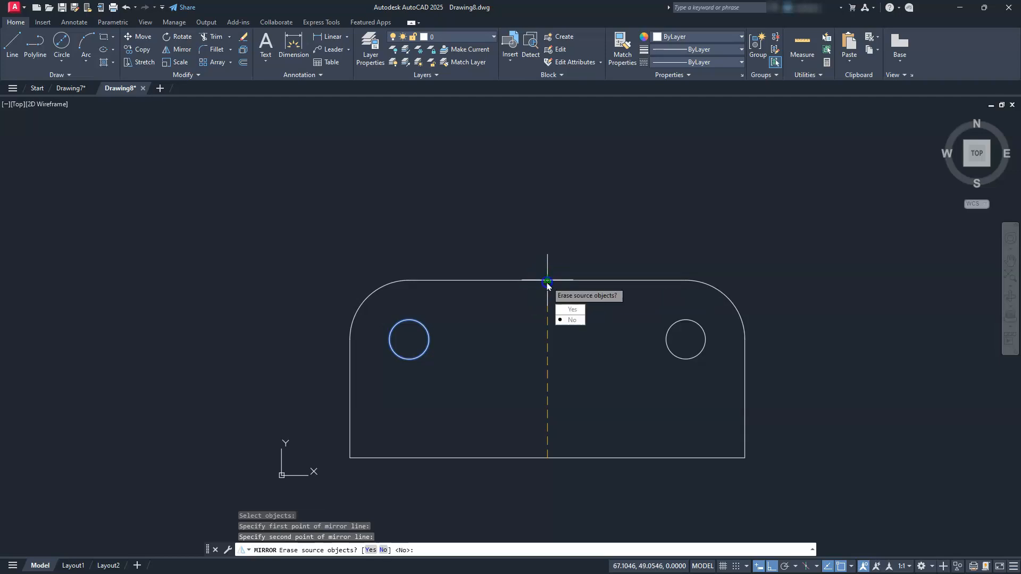
pyautogui.press('Return')
pyautogui.press('Escape')
pyautogui.press('Escape')
pyautogui.press('Escape')
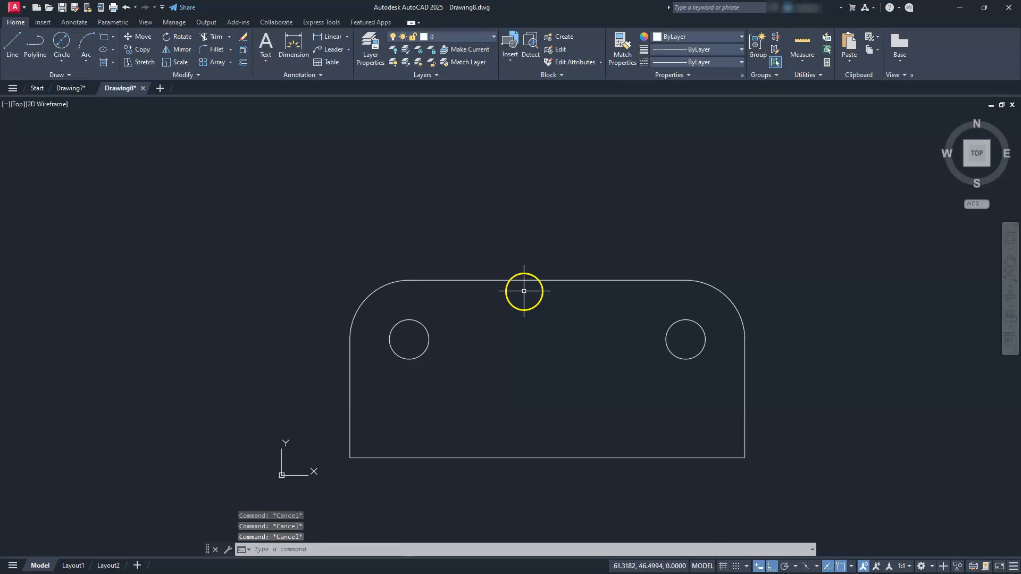
# Draw a circle of diameter 40 centered on the midpoint of the plate's top edge.
pyautogui.click(61, 41)
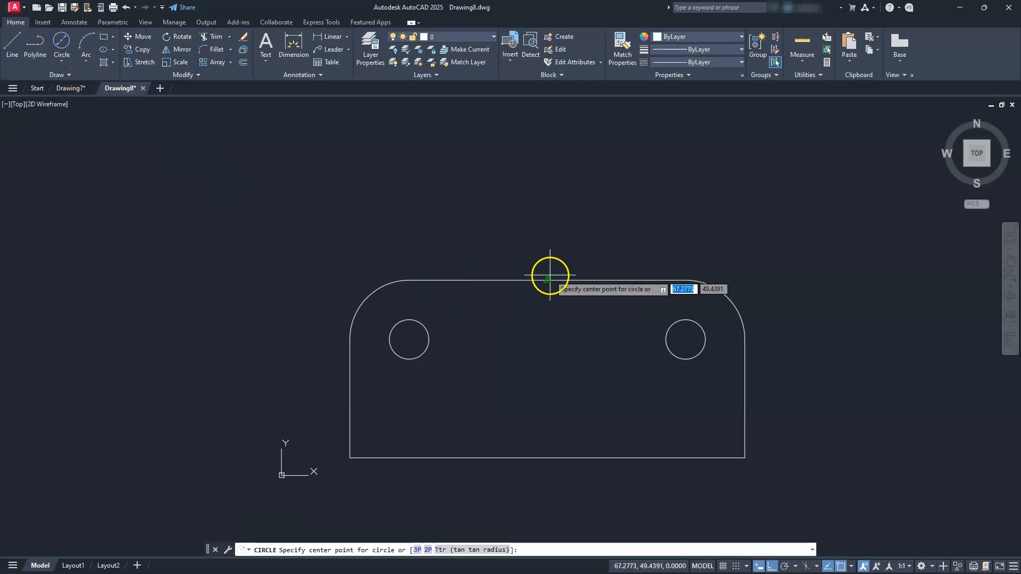
pyautogui.click(547, 279)
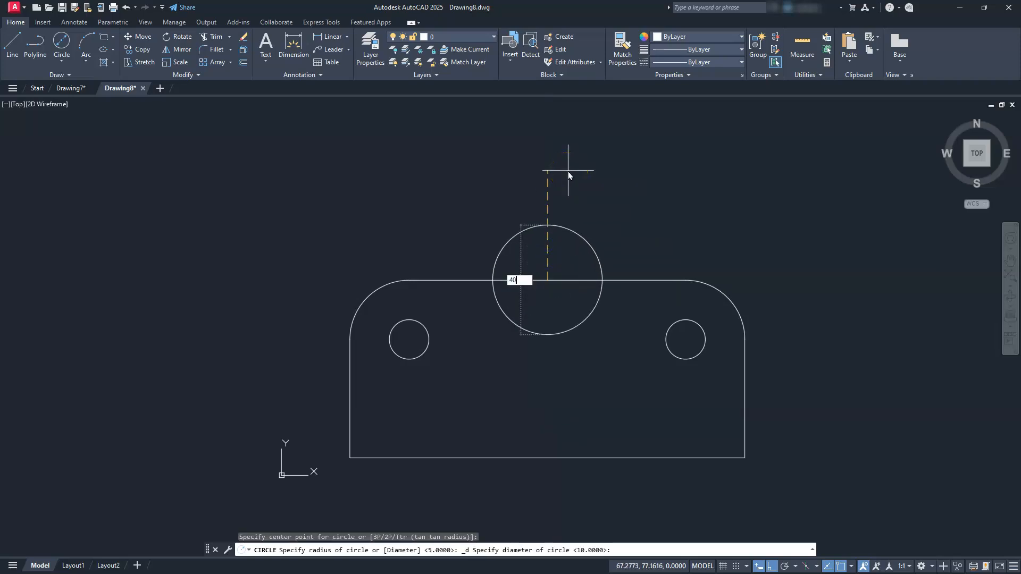
pyautogui.press('Return')
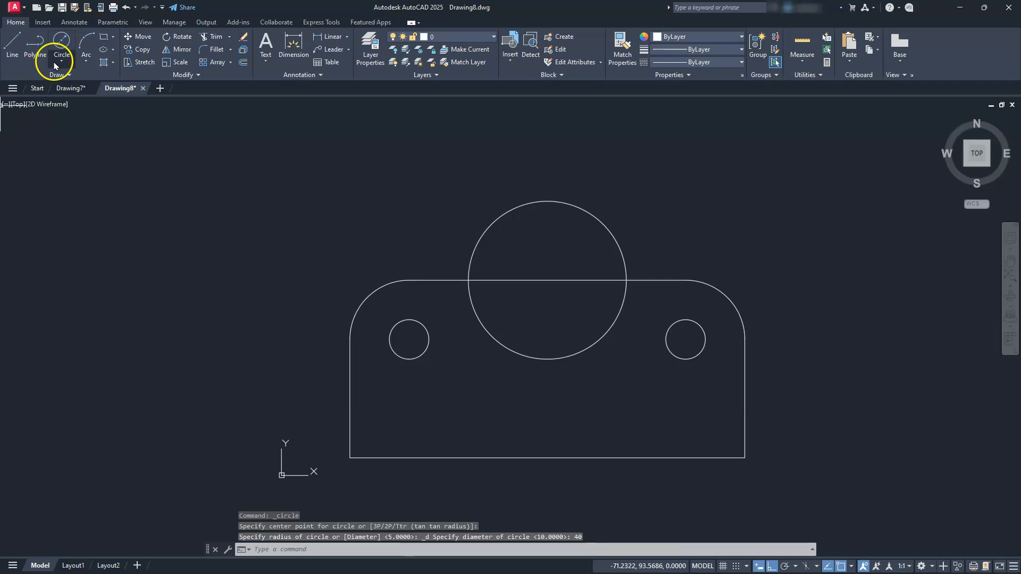
# Draw a concentric circle of radius 25 around the 40-diameter circle at the top edge's midpoint.
pyautogui.click(56, 65)
pyautogui.click(68, 77)
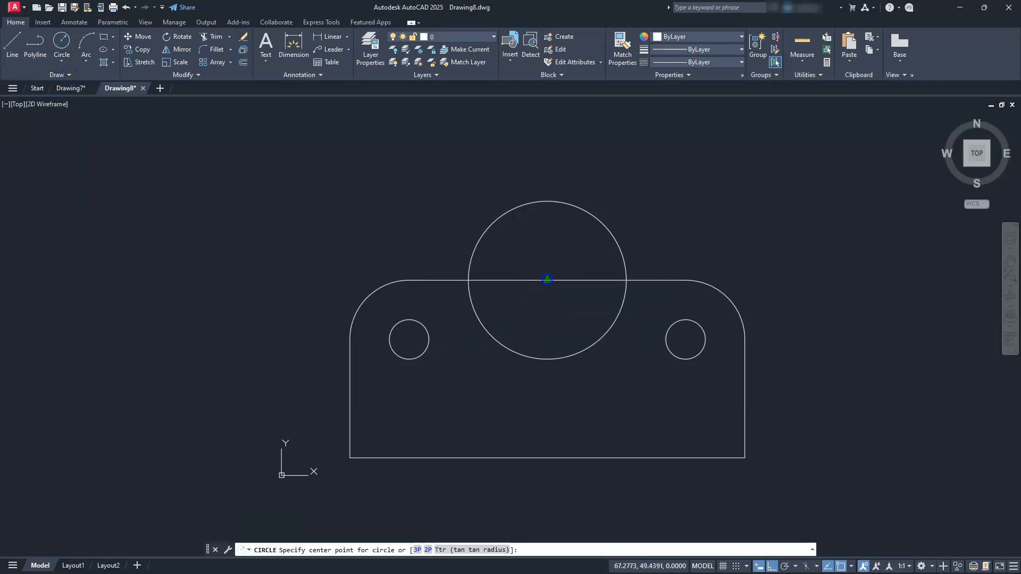
pyautogui.click(547, 280)
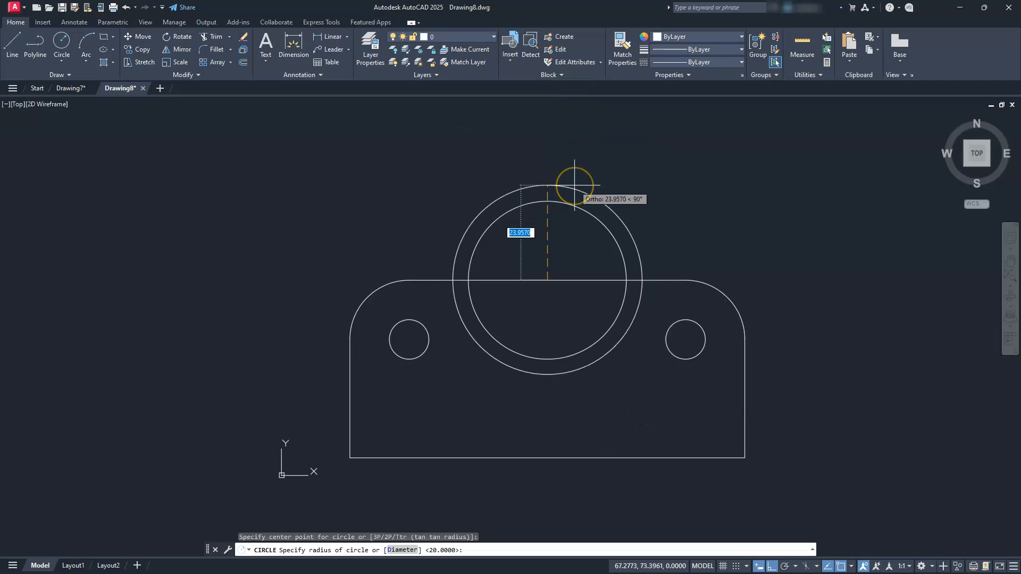
pyautogui.write('25')
pyautogui.press('Return')
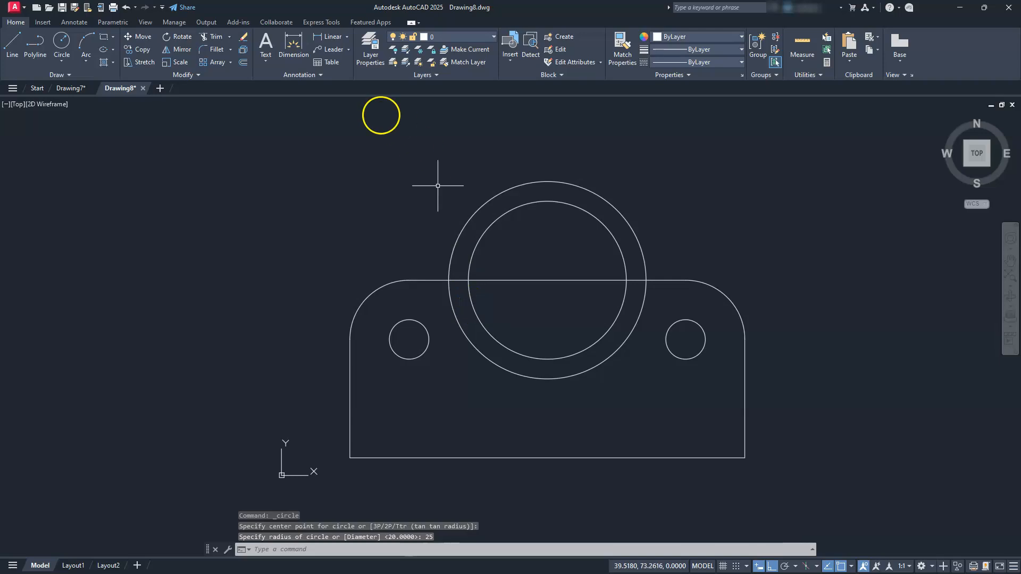
# Trim the lower half of the outer circle and the portions of the plate's top edge lying inside that circle.
pyautogui.click(210, 37)
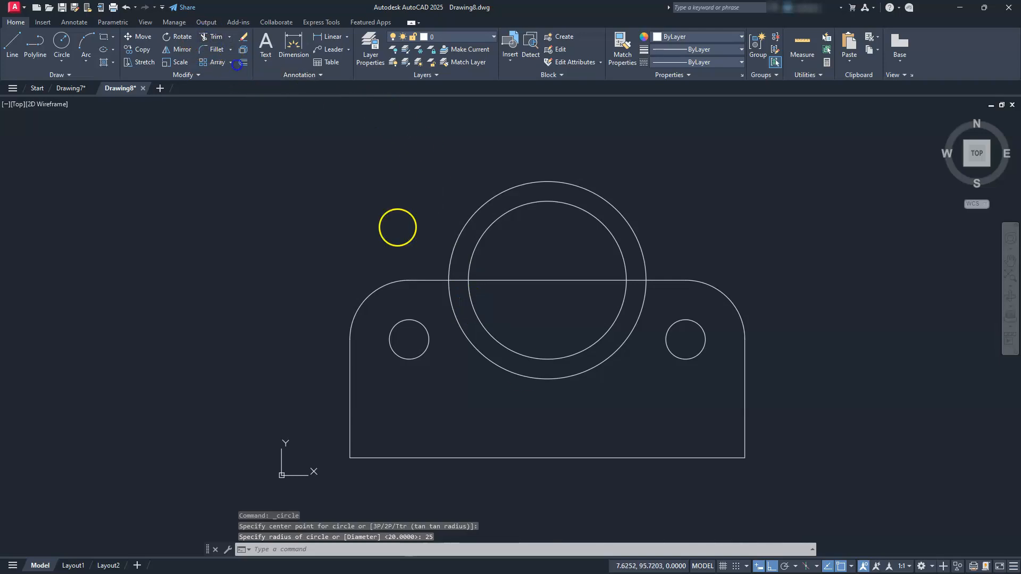
pyautogui.click(518, 370)
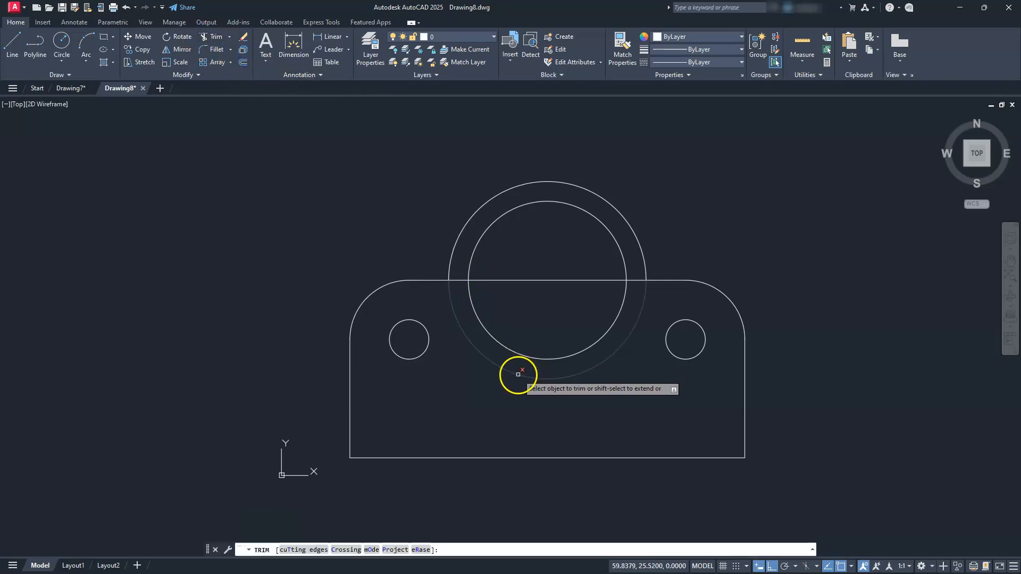
pyautogui.click(521, 281)
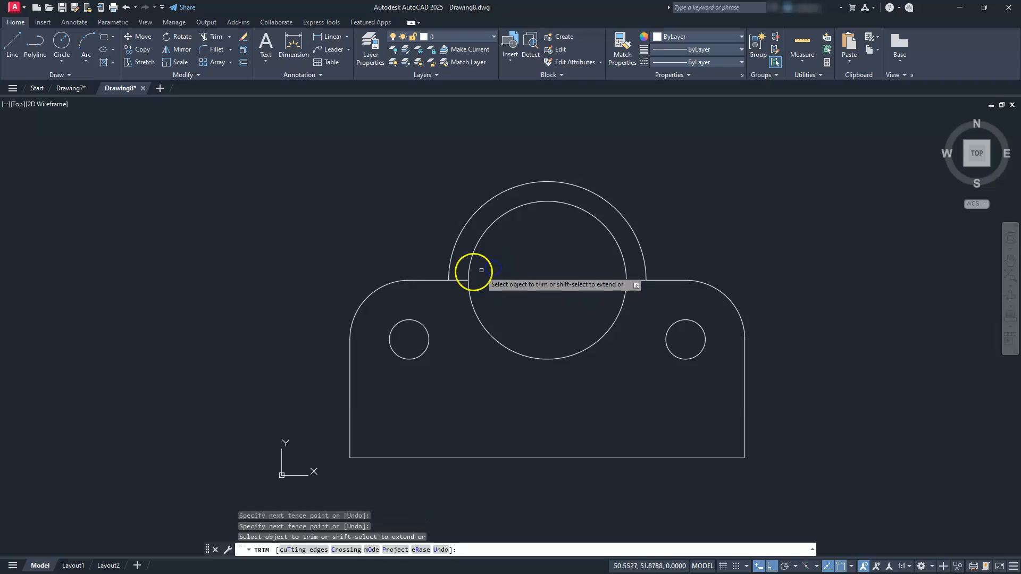
pyautogui.click(459, 280)
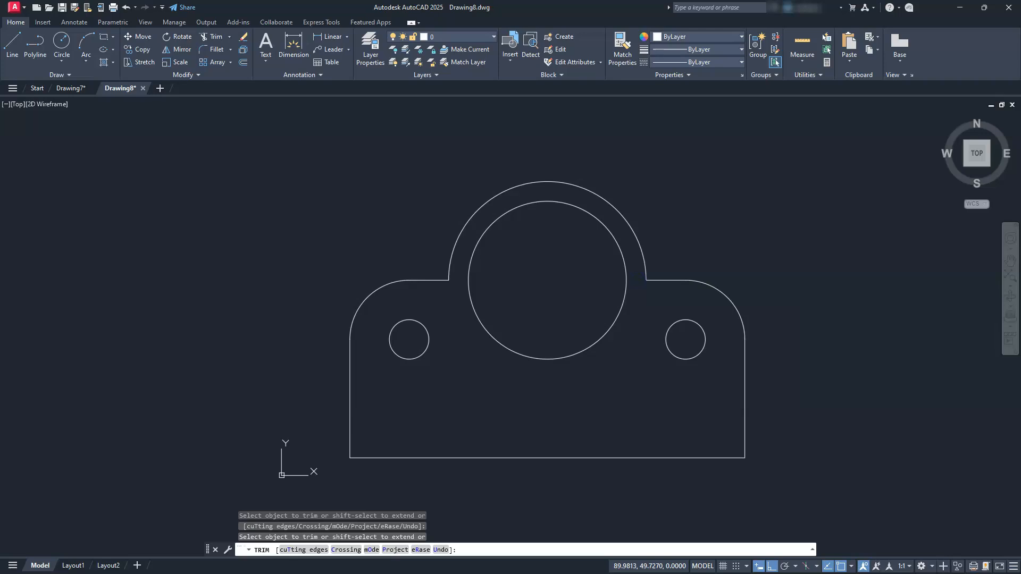
pyautogui.press('Escape')
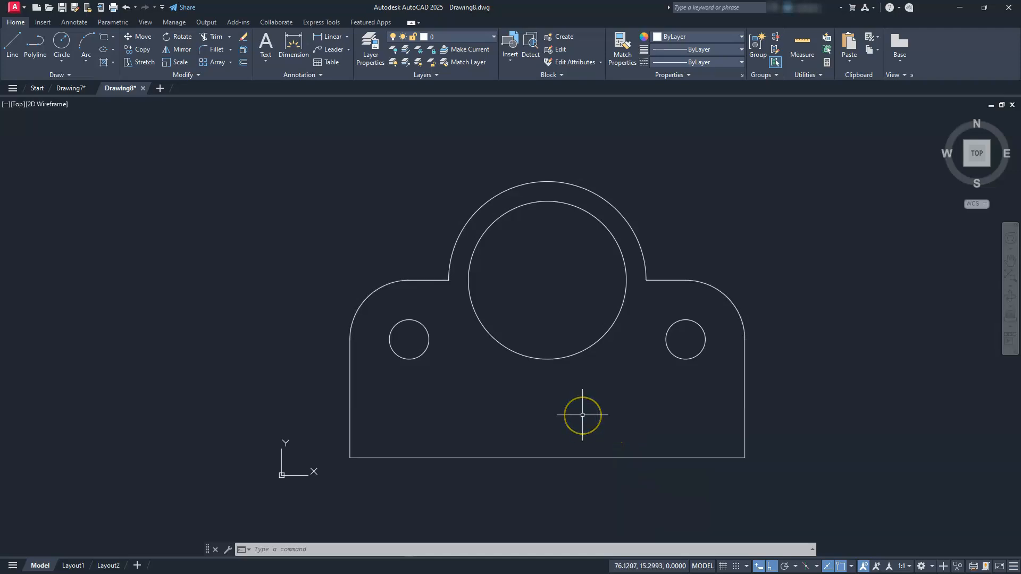
# Create a horizontal construction line offset 20 above the plate's bottom edge using the XLINE Offset option.
pyautogui.write('L')
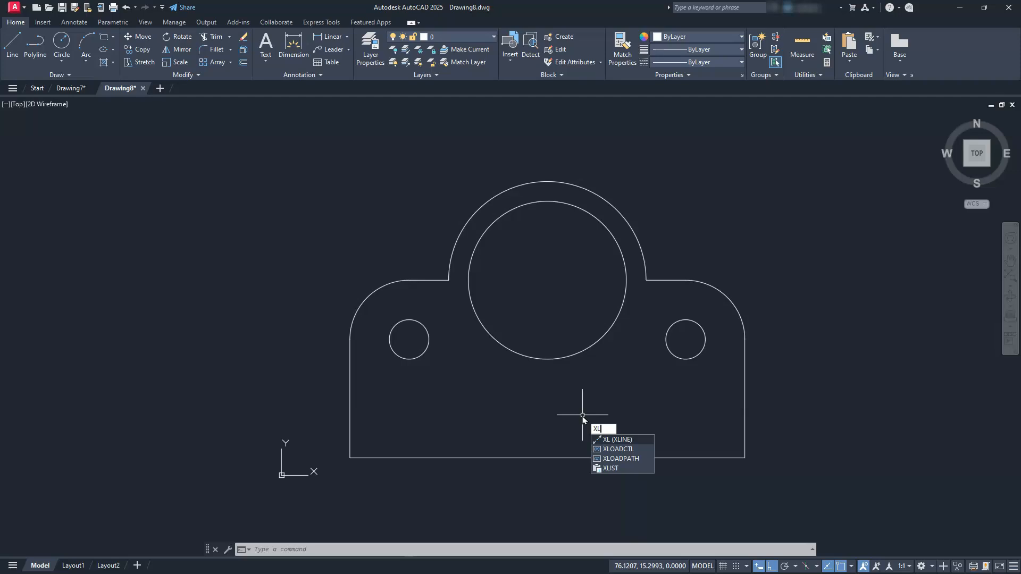
pyautogui.press('Return')
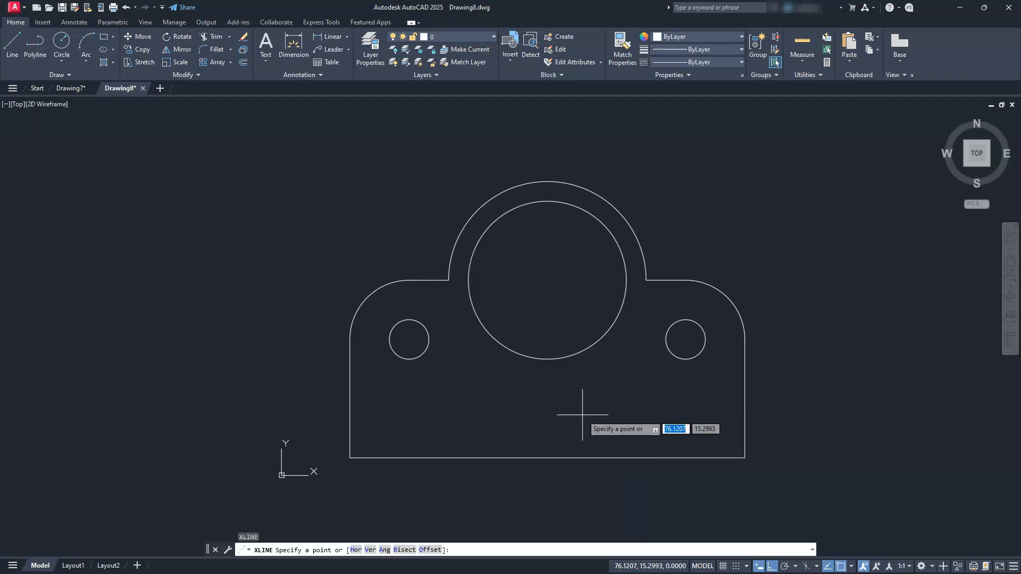
pyautogui.click(430, 550)
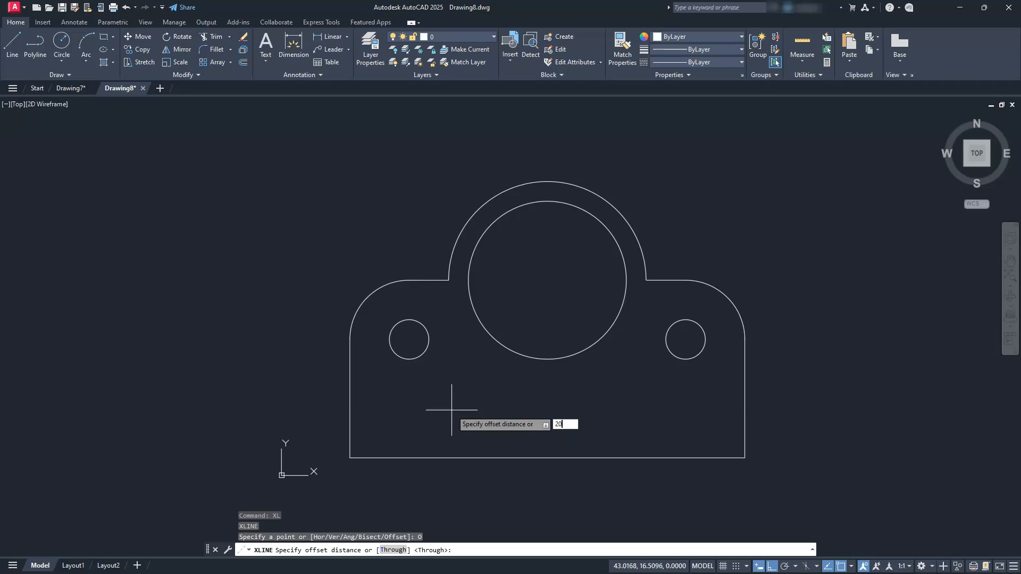
pyautogui.press('Return')
pyautogui.click(523, 457)
pyautogui.click(523, 395)
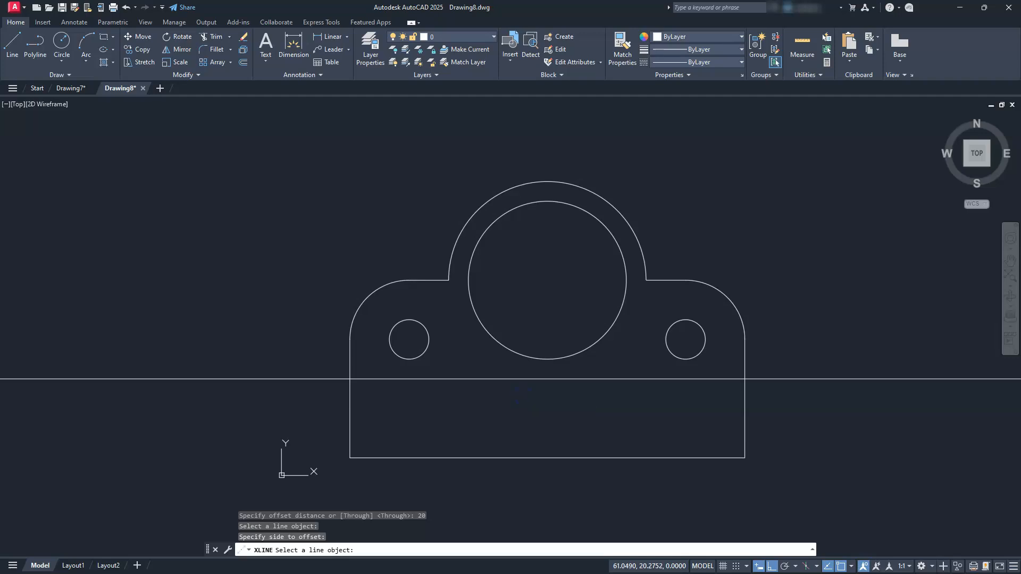
pyautogui.press('Escape')
pyautogui.press('Escape')
pyautogui.press('Escape')
pyautogui.press('Escape')
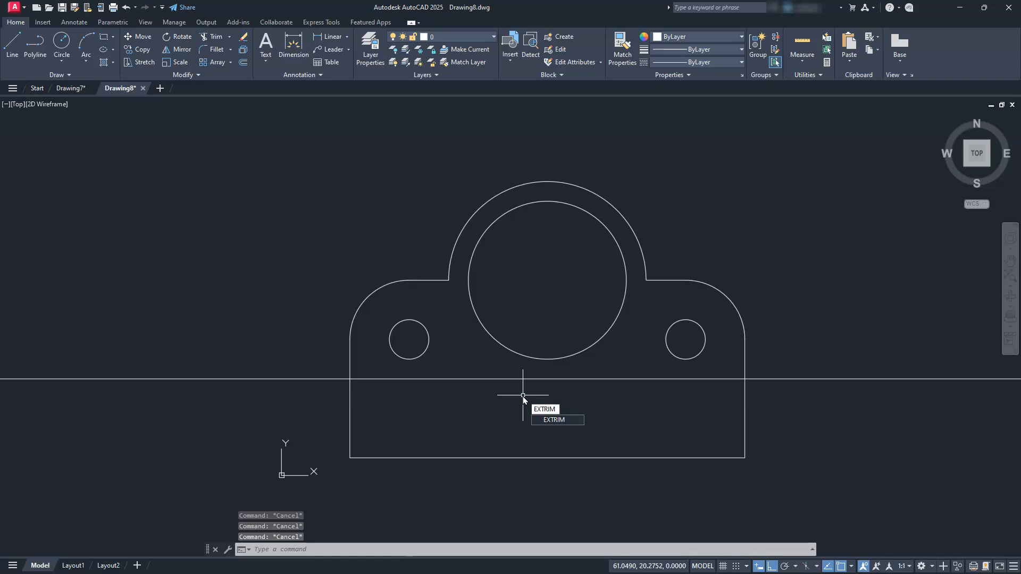
# Cut off the construction line outside the plate with EXTRIM, using the plate outline as the cutting edge.
pyautogui.press('Return')
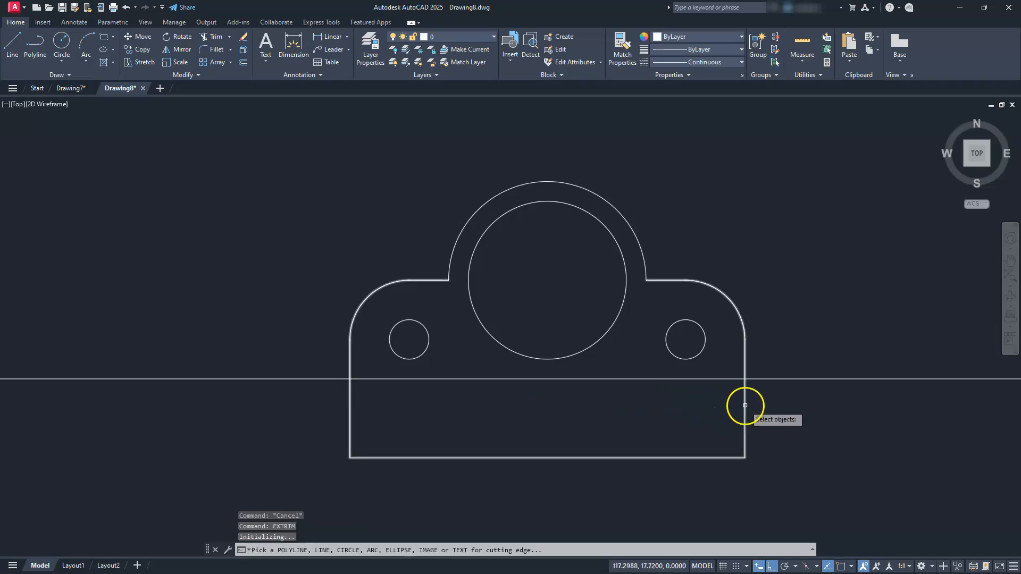
pyautogui.click(744, 406)
pyautogui.click(844, 459)
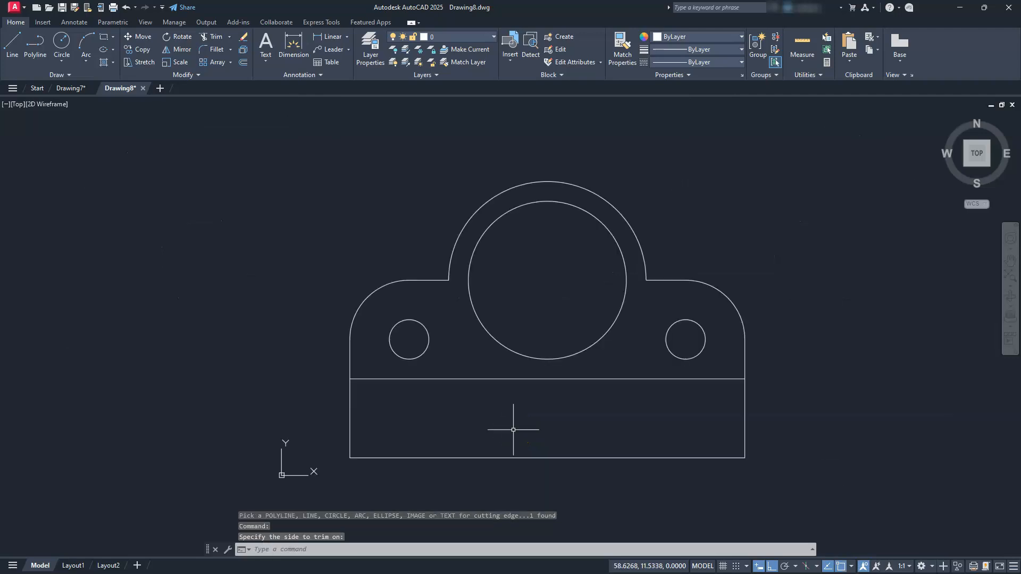
pyautogui.press('Escape')
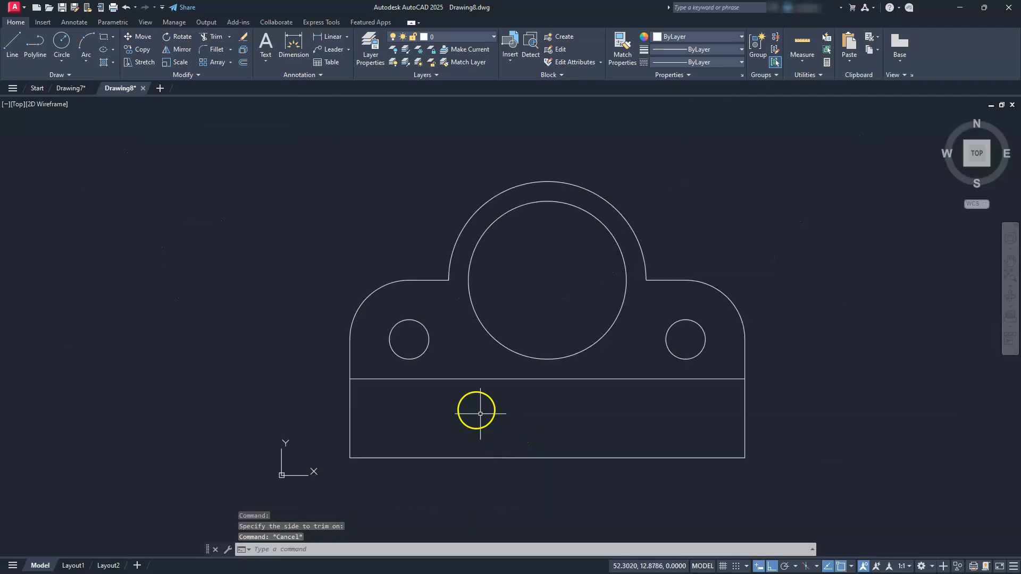
# Draw a 100 by 60 rectangle above the plate, with its lower-left corner aligned to the plate's left edge.
pyautogui.scroll(-2, 479, 305)
pyautogui.moveTo(479, 305)
pyautogui.mouseDown(button='middle')
pyautogui.moveTo(492, 316)
pyautogui.moveTo(490, 353)
pyautogui.mouseUp(button='middle')
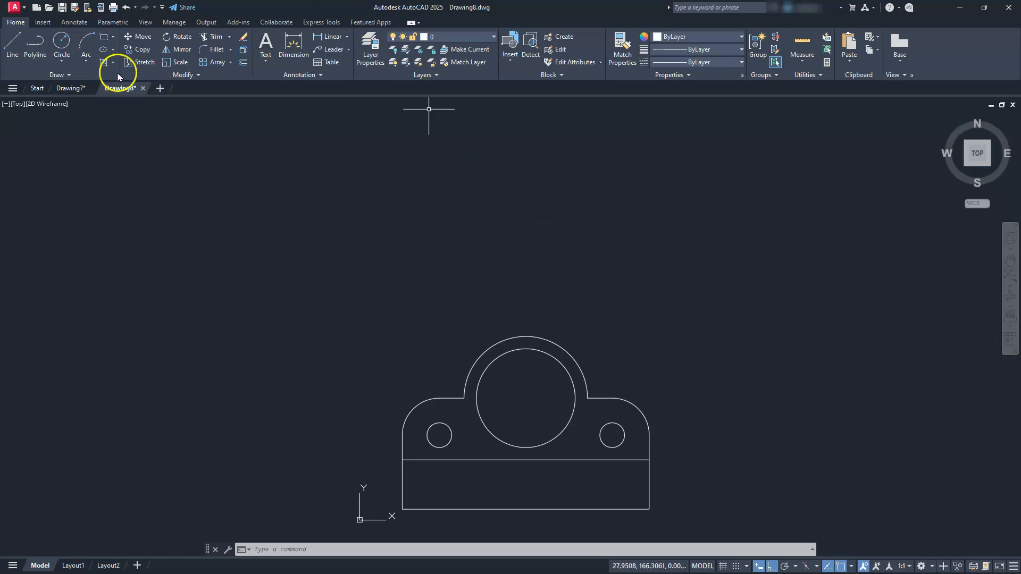
pyautogui.click(103, 36)
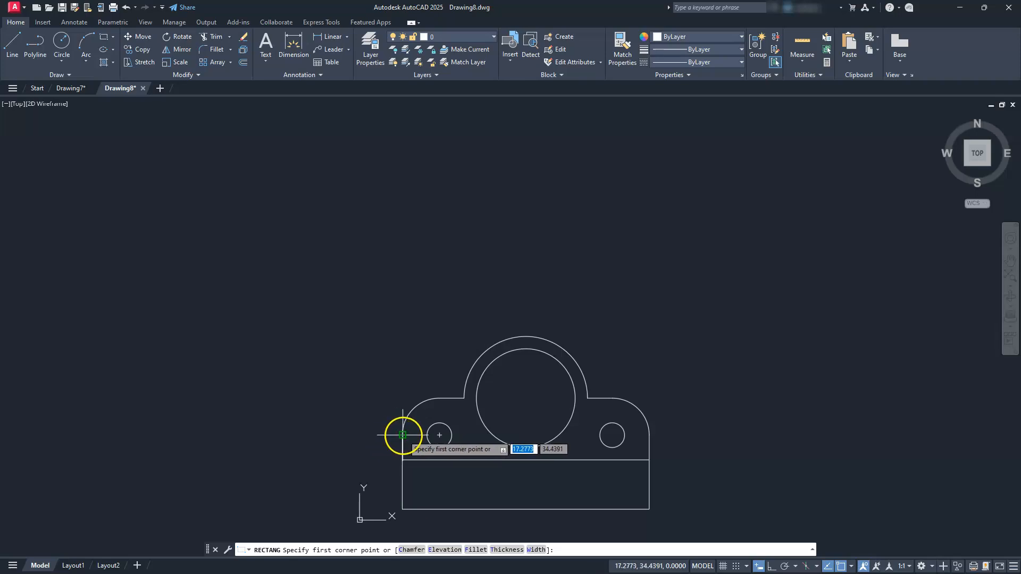
pyautogui.click(402, 241)
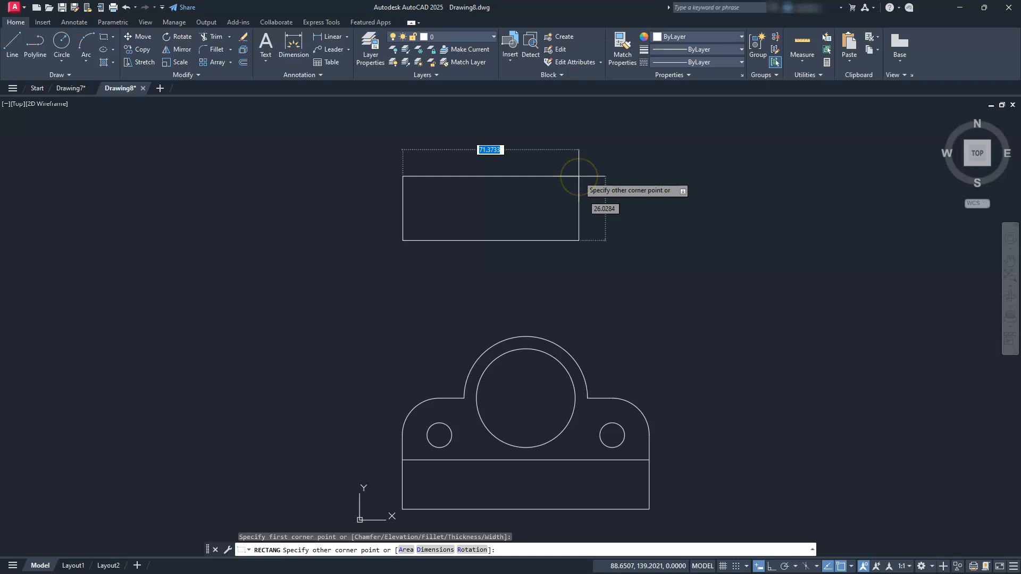
pyautogui.write('100')
pyautogui.press('Tab')
pyautogui.write('60')
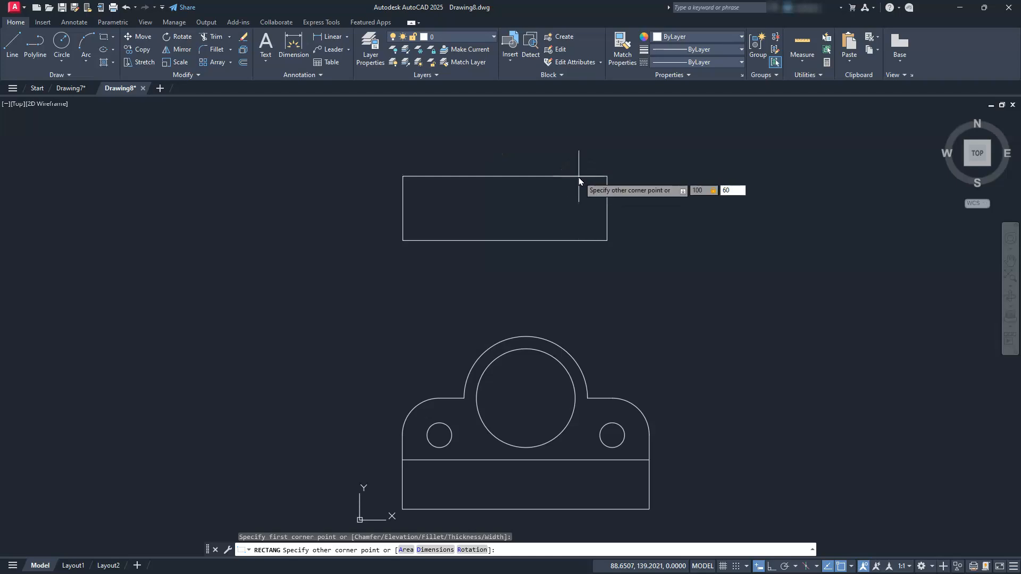
pyautogui.press('Return')
# Create a horizontal construction line offset 20 below the upper rectangle's top edge using the XLINE Offset option.
pyautogui.moveTo(513, 278); pyautogui.dragTo(508, 359, button='middle')
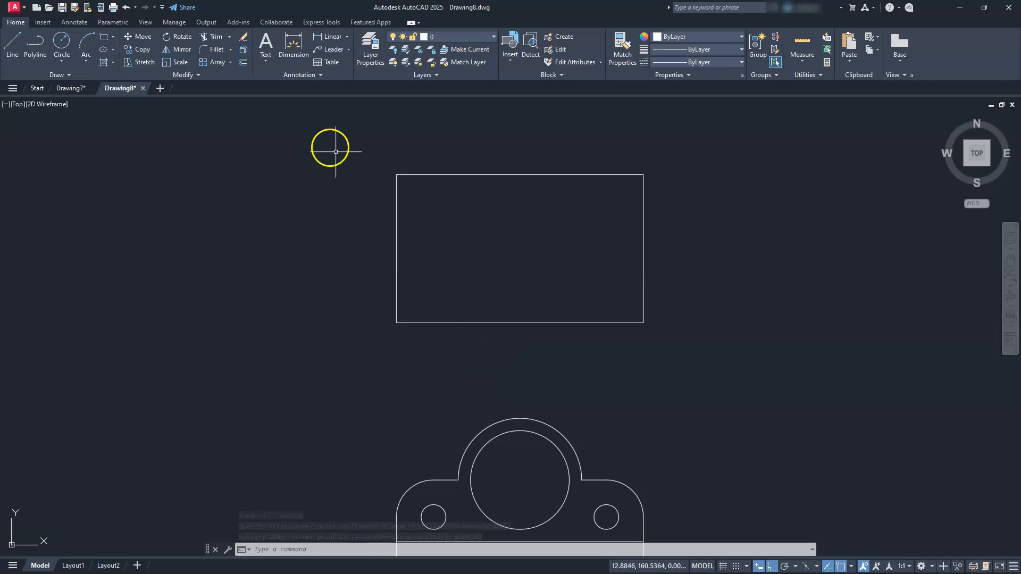
pyautogui.write('xl')
pyautogui.press('Return')
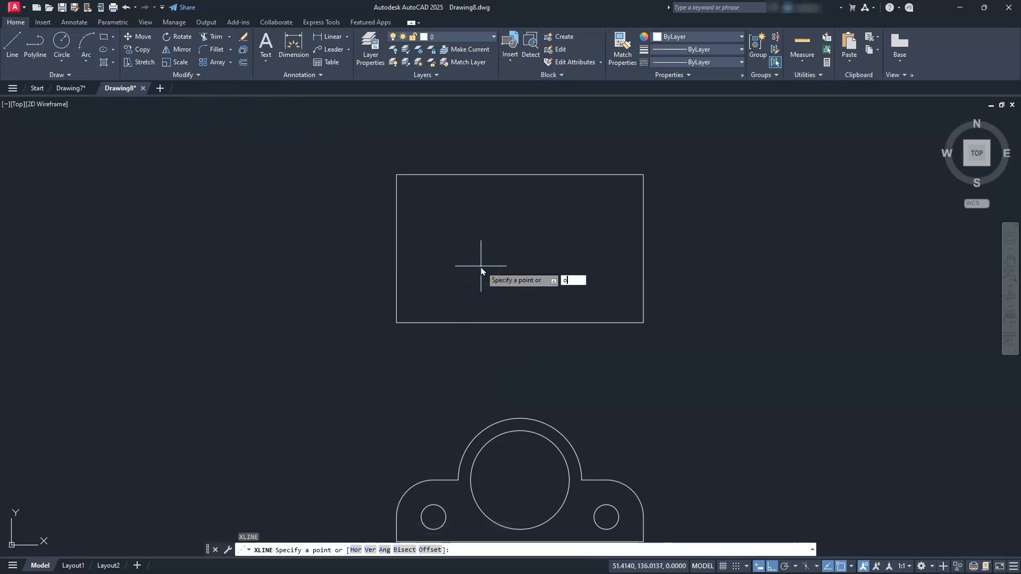
pyautogui.press('Return')
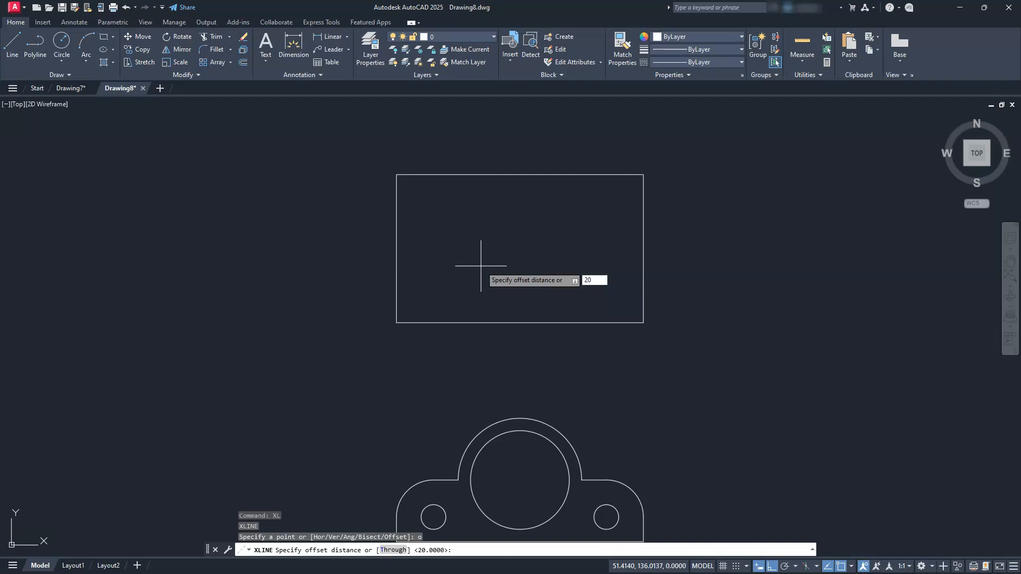
pyautogui.press('Return')
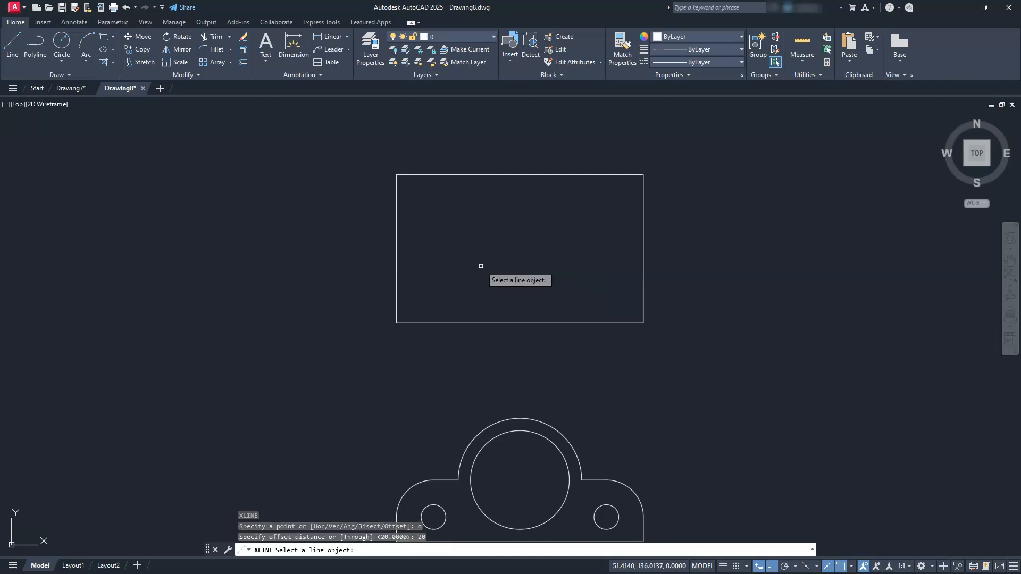
pyautogui.click(485, 174)
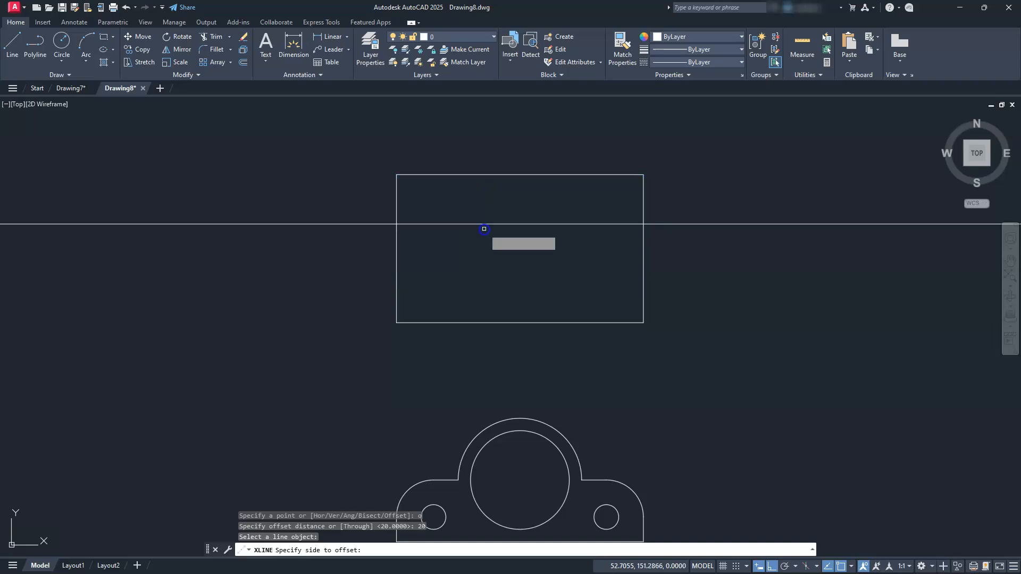
pyautogui.click(484, 229)
pyautogui.press('Escape')
pyautogui.press('Escape')
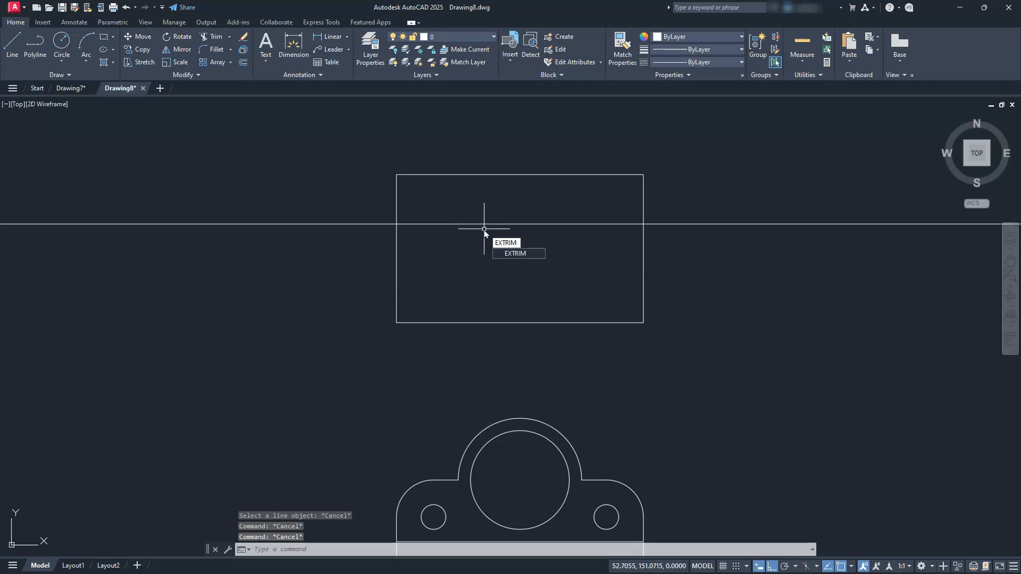
# Cut off the construction line outside the upper rectangle with EXTRIM, using the rectangle as the cutting edge.
pyautogui.press('Return')
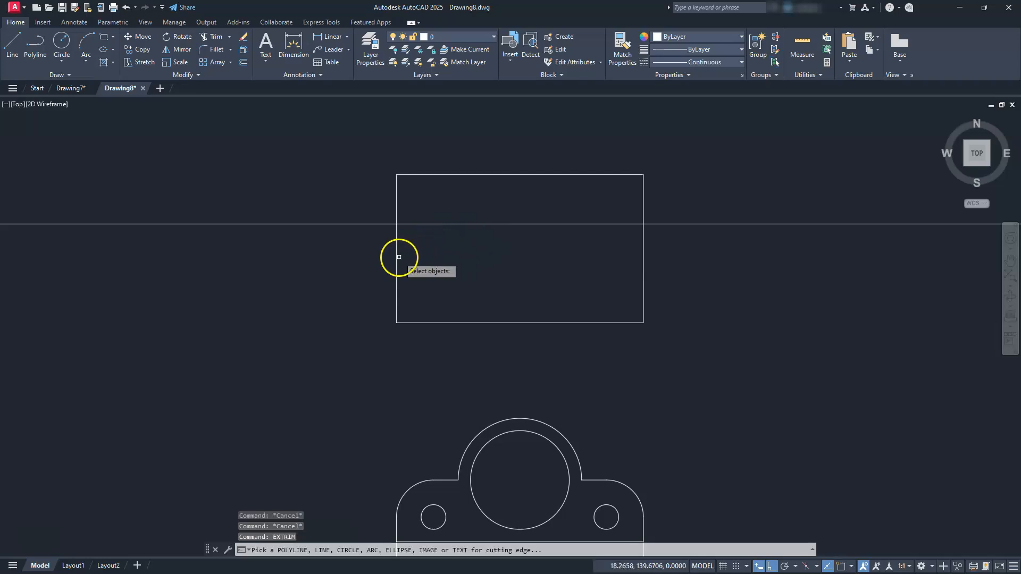
pyautogui.click(399, 257)
pyautogui.click(324, 278)
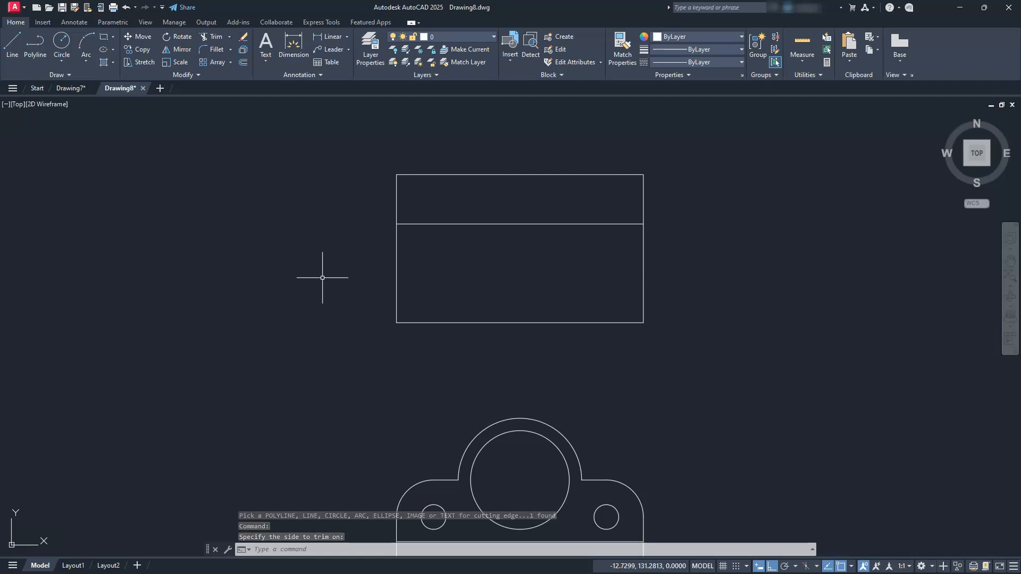
pyautogui.press('Escape')
pyautogui.press('Escape')
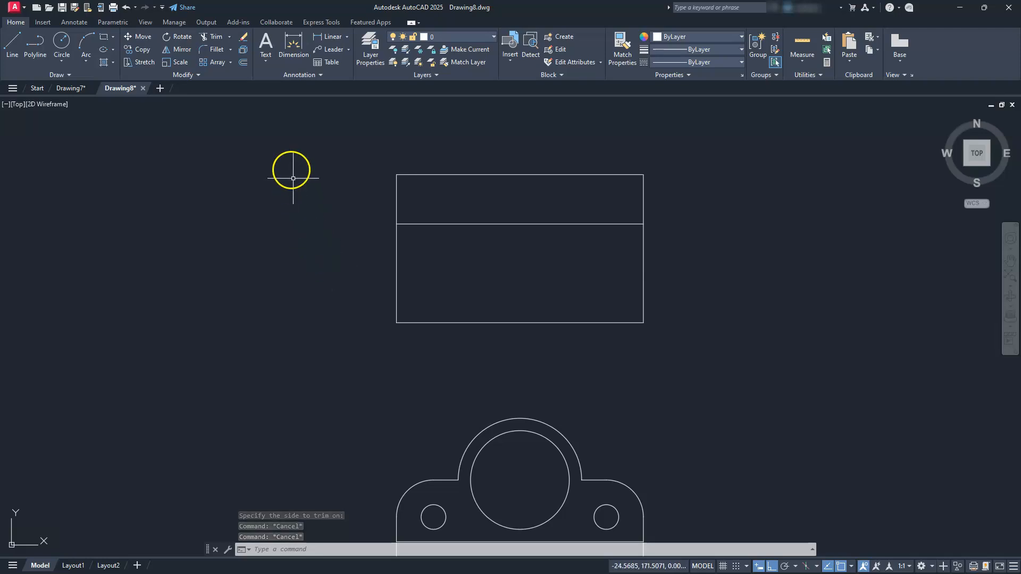
# Fillet both lower corners of the upper rectangle with radius 30, using the Multiple option.
pyautogui.click(205, 54)
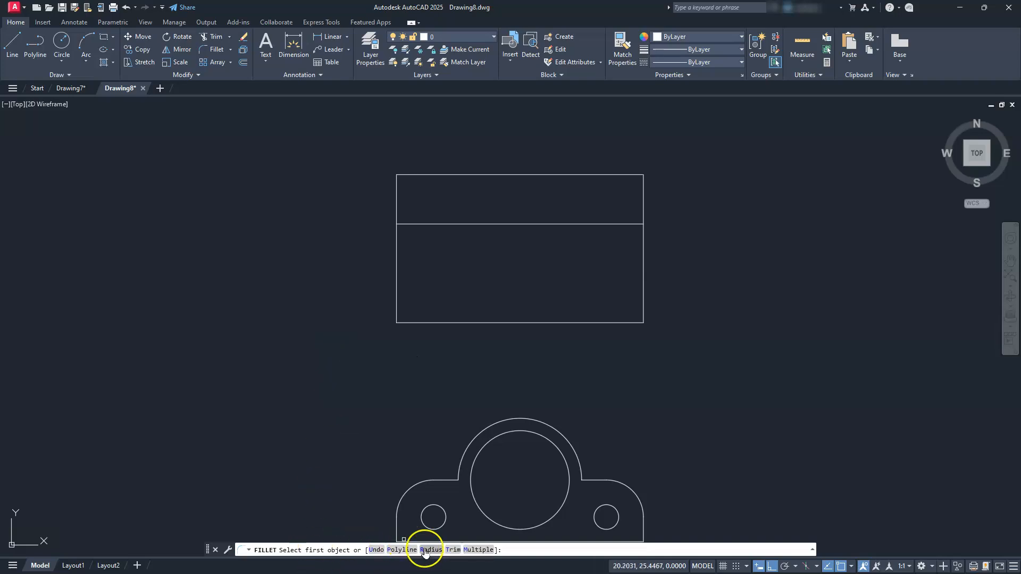
pyautogui.write('R')
pyautogui.press('Return')
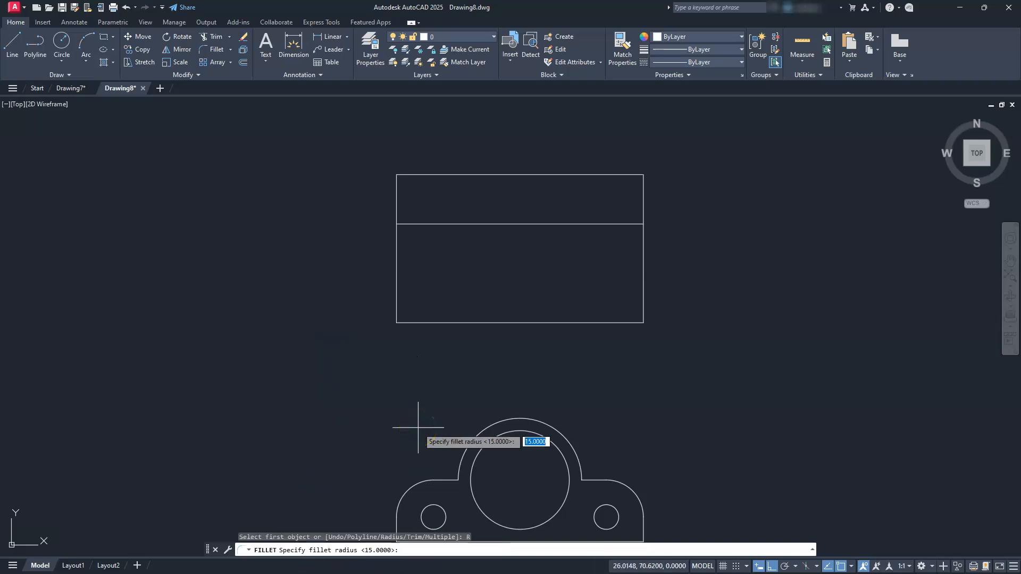
pyautogui.write('30')
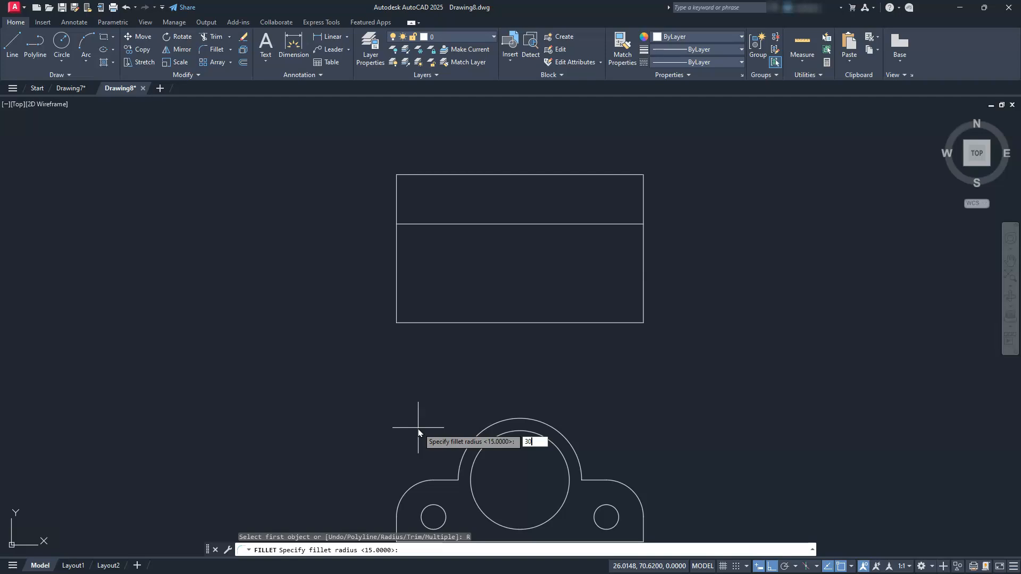
pyautogui.press('Return')
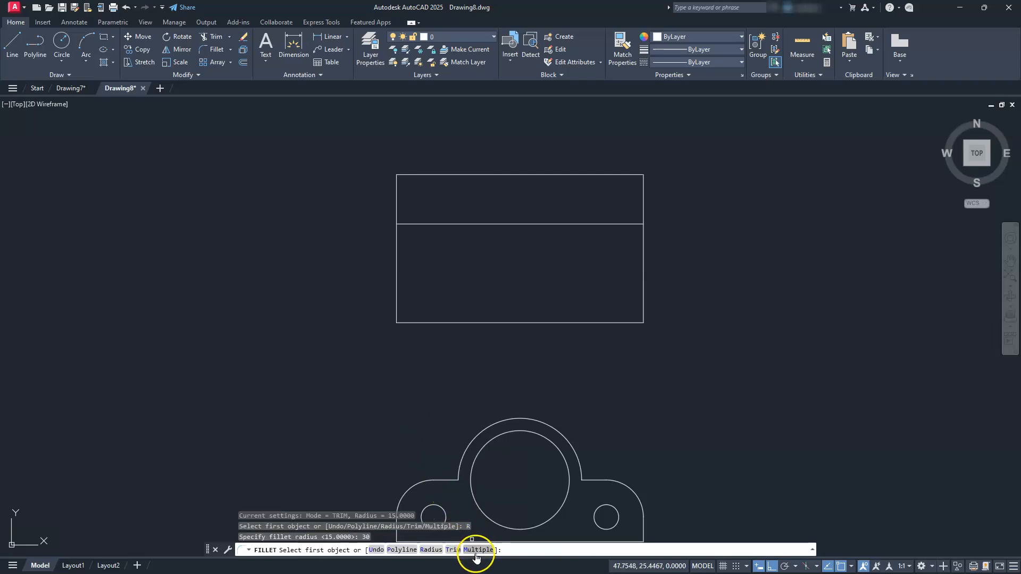
pyautogui.click(474, 549)
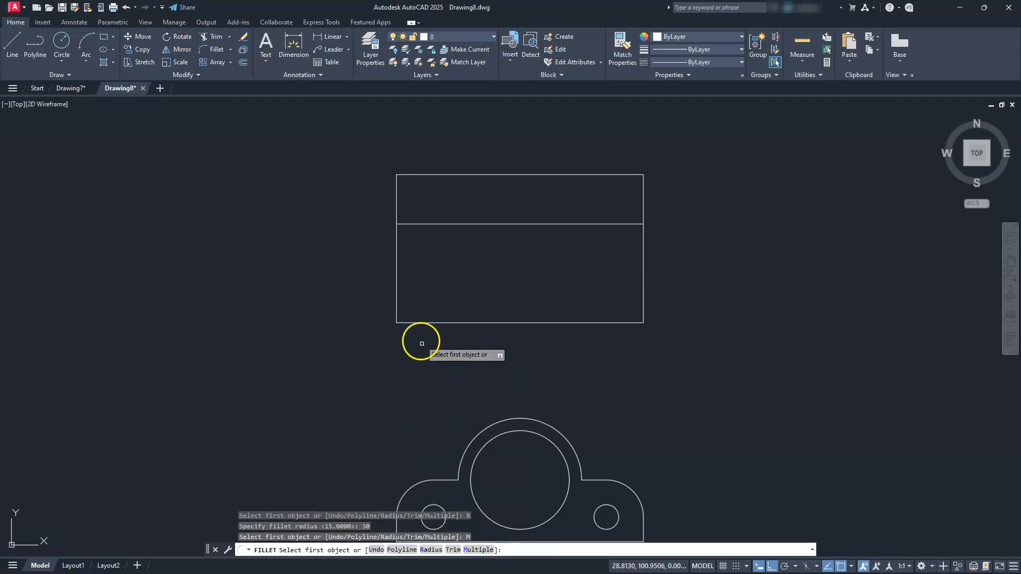
pyautogui.click(413, 322)
pyautogui.click(398, 296)
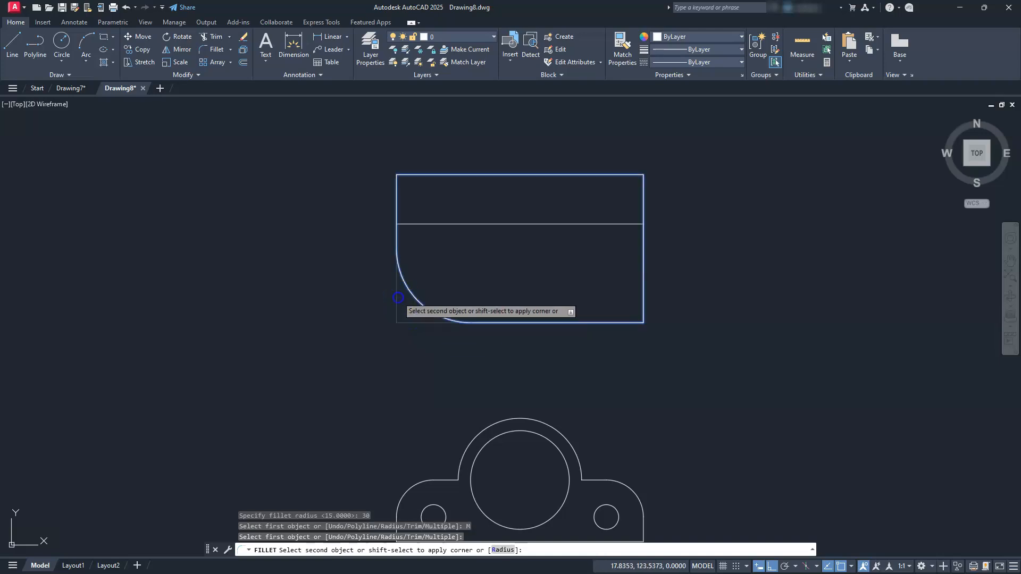
pyautogui.click(601, 323)
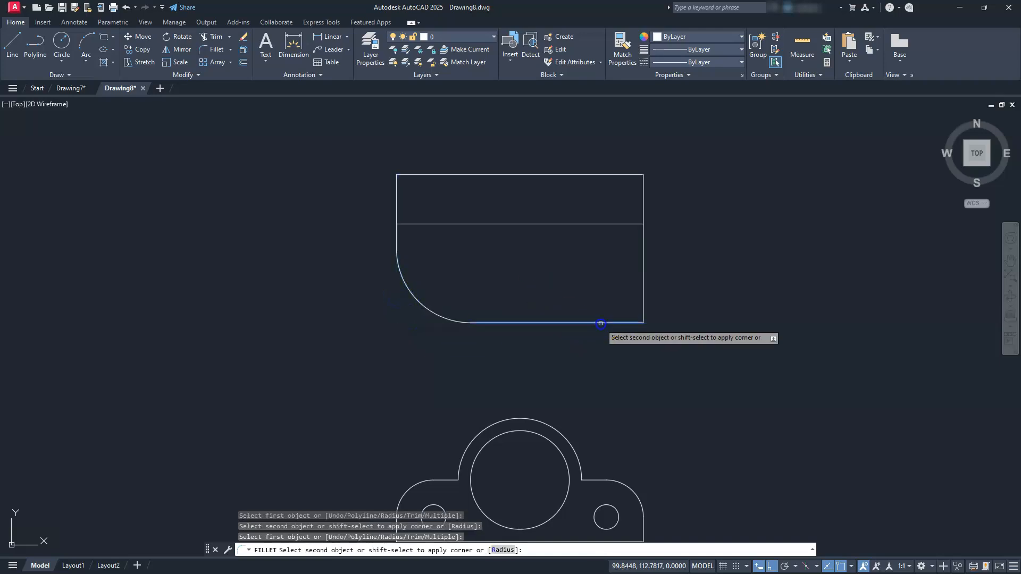
pyautogui.click(643, 292)
pyautogui.press('Escape')
pyautogui.press('Escape')
pyautogui.press('Escape')
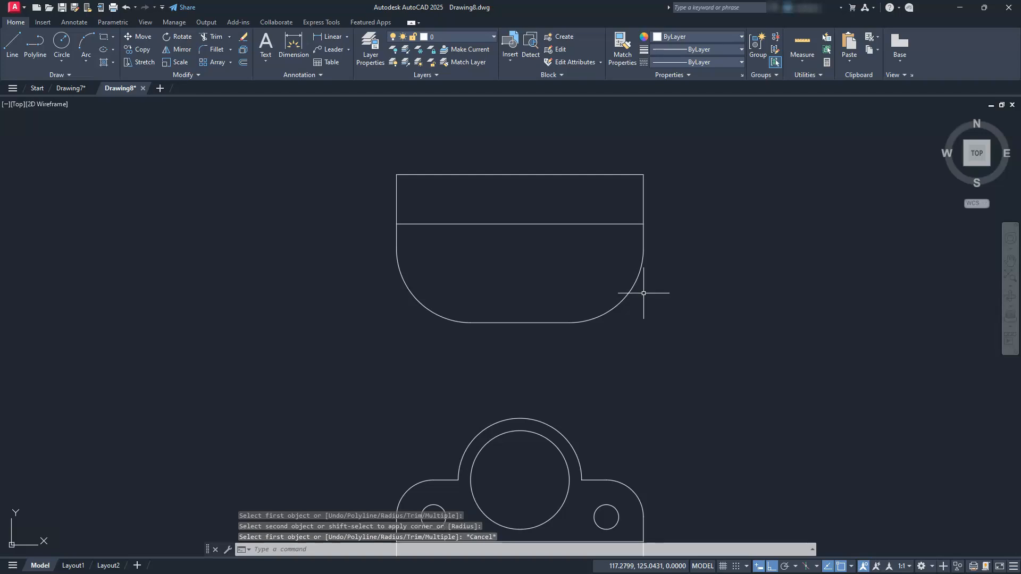
# Create two new layers named hid and cen in the Layer Properties Manager.
pyautogui.moveTo(591, 381); pyautogui.dragTo(561, 325, button='middle')
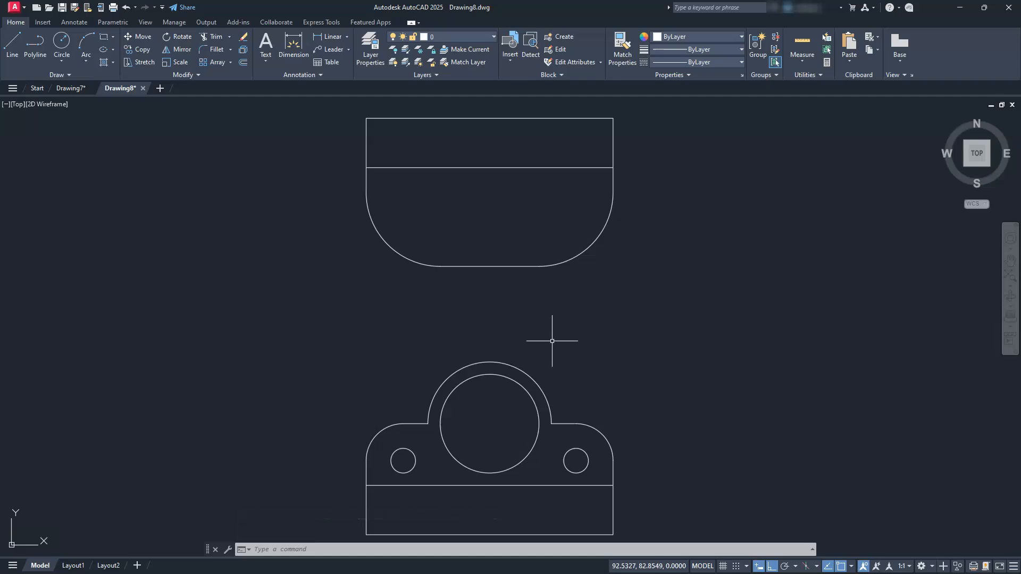
pyautogui.click(368, 45)
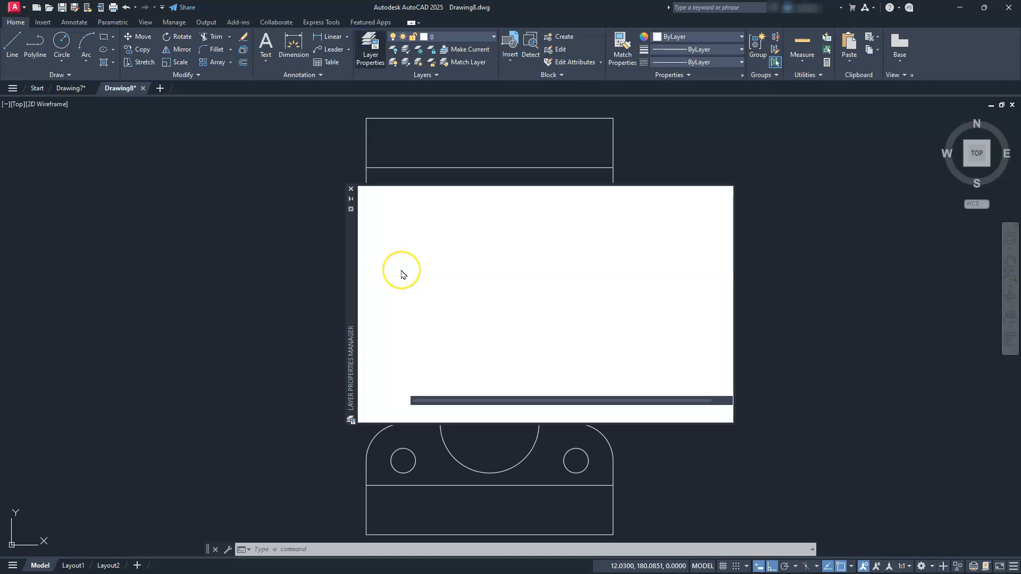
pyautogui.click(416, 207)
pyautogui.write('hid')
pyautogui.press('Return')
pyautogui.click(417, 208)
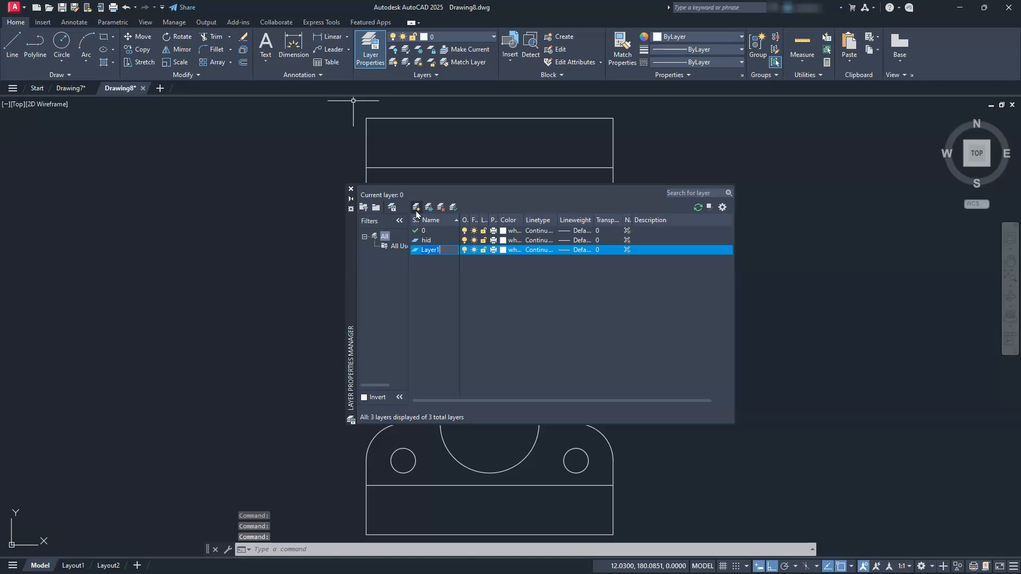
pyautogui.write('cen')
pyautogui.click(475, 274)
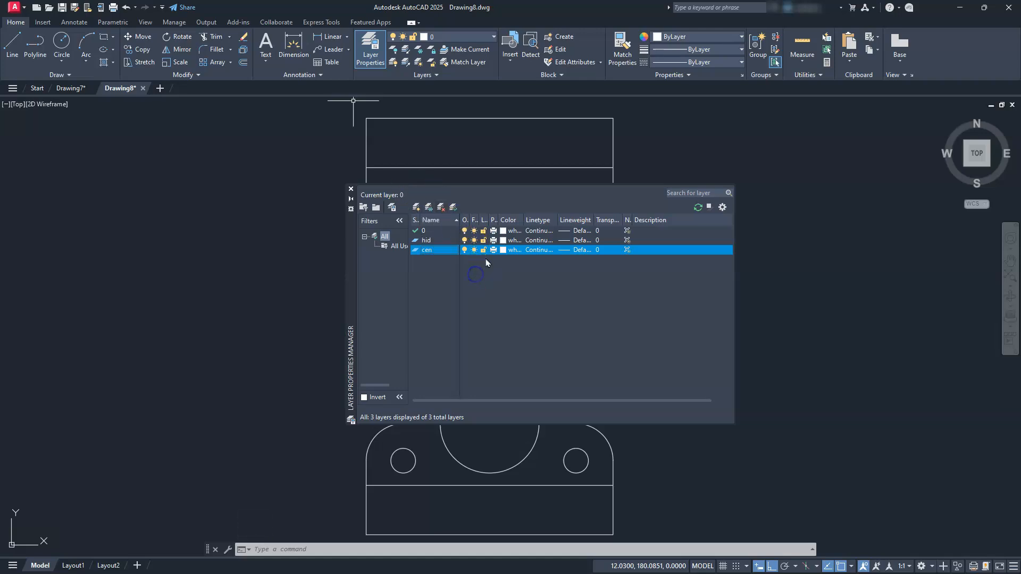
# Set the colour of layer cen to cyan and the colour of layer hid to red.
pyautogui.click(504, 250)
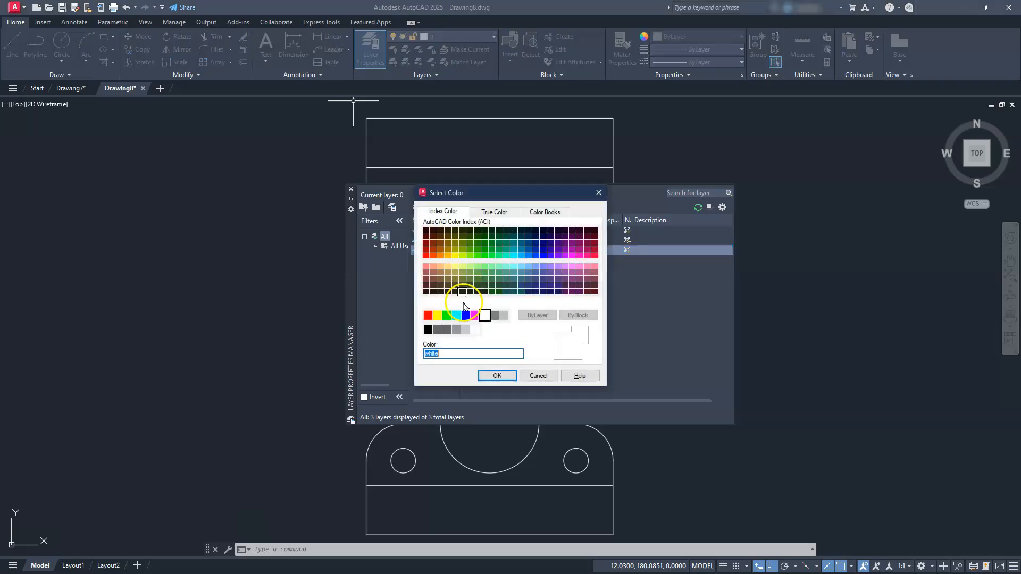
pyautogui.click(456, 316)
pyautogui.click(494, 376)
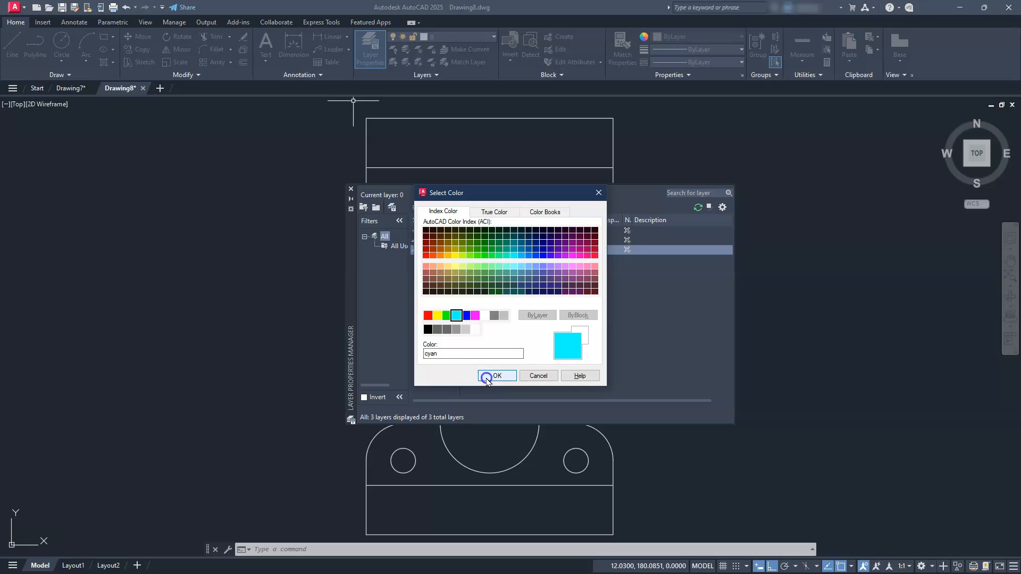
pyautogui.click(461, 270)
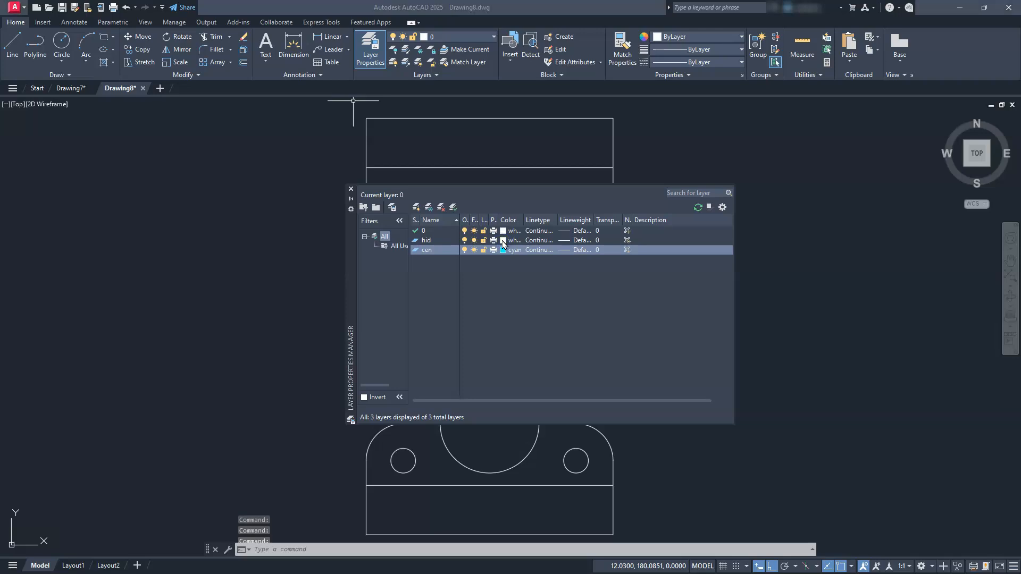
pyautogui.click(471, 322)
pyautogui.click(435, 314)
pyautogui.click(427, 315)
pyautogui.click(497, 375)
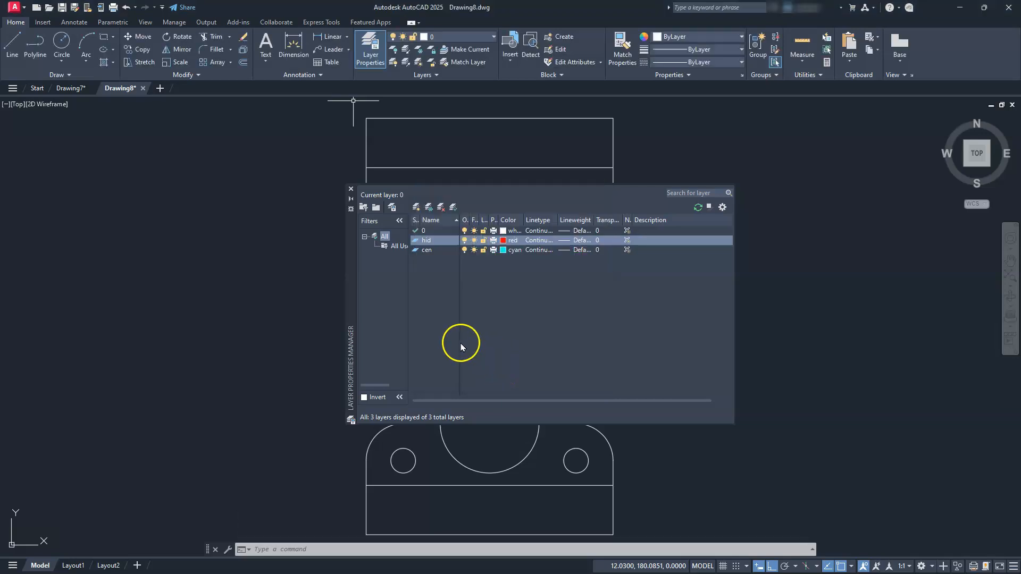
# Load the HIDDEN2 linetype and assign it to layer hid.
pyautogui.click(539, 242)
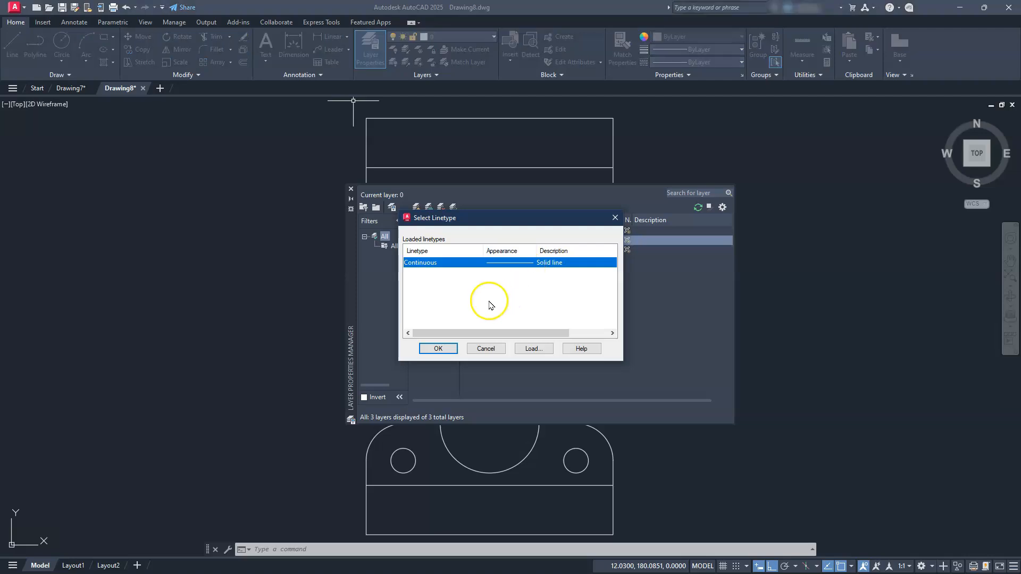
pyautogui.click(533, 349)
pyautogui.scroll(-8, 505, 319)
pyautogui.scroll(1, 483, 328)
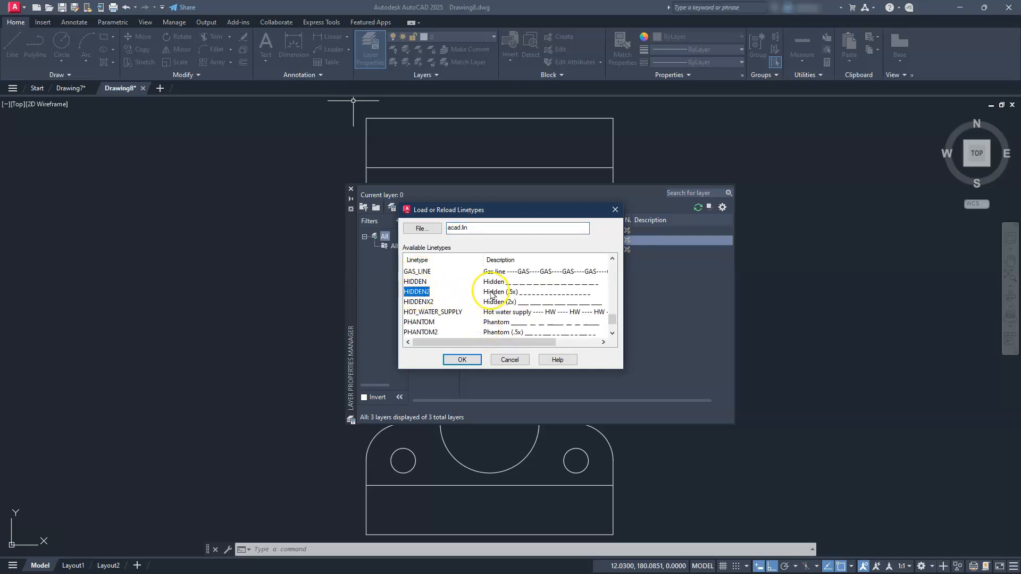
pyautogui.click(462, 359)
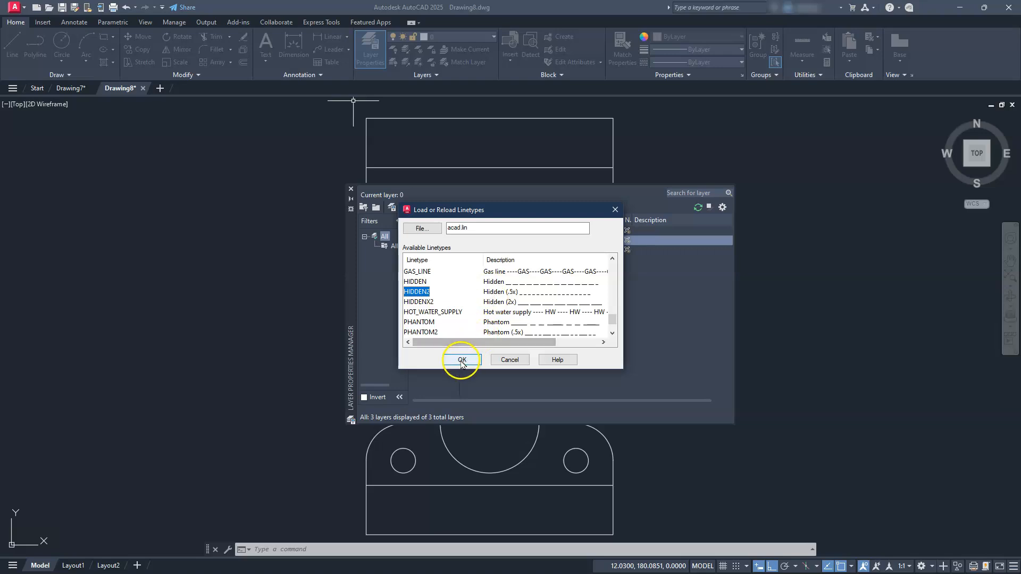
pyautogui.click(418, 273)
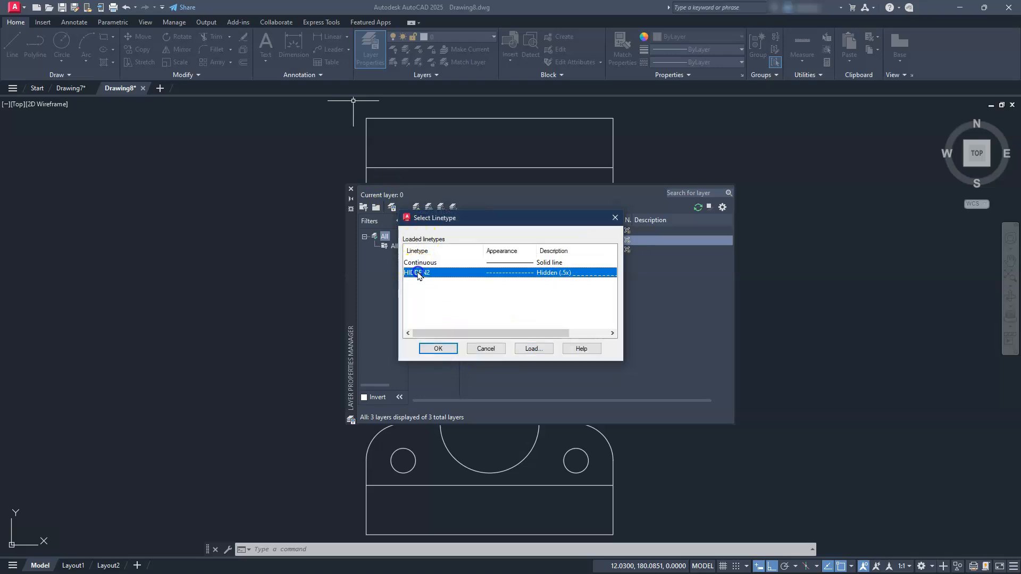
pyautogui.click(455, 352)
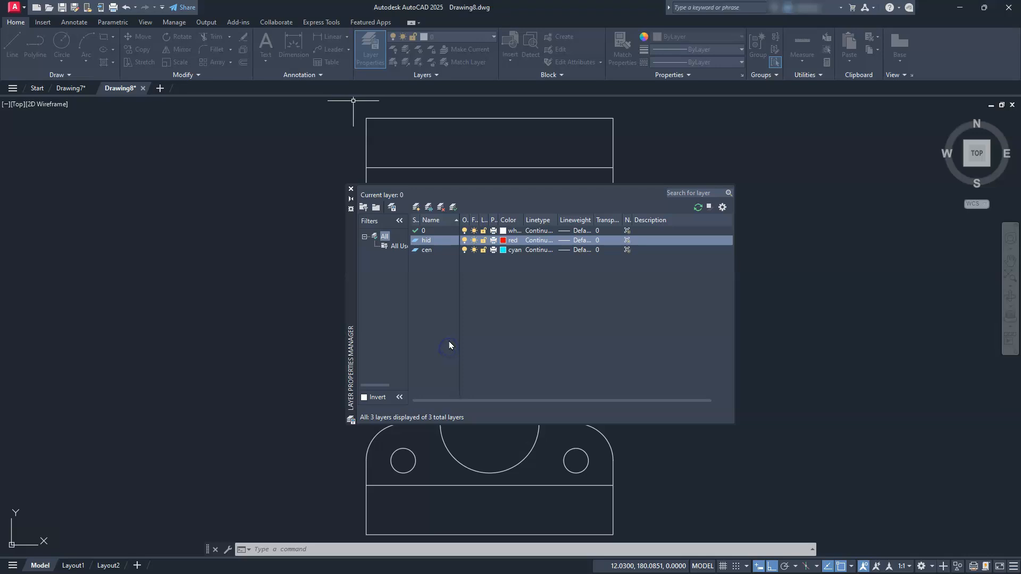
# Load the CENTER2 linetype, assign it to layer cen, and close the Layer Properties Manager.
pyautogui.click(535, 251)
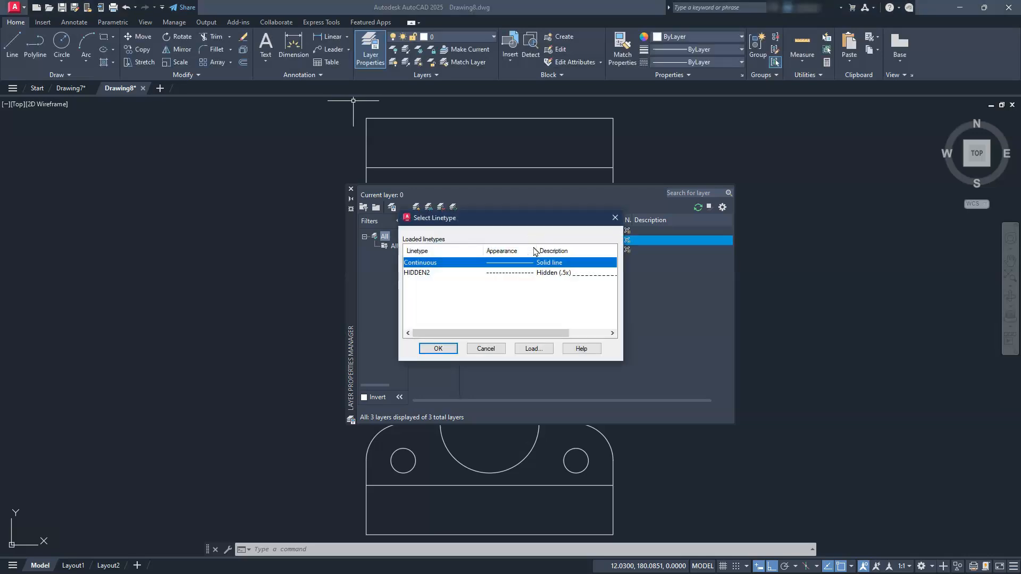
pyautogui.click(527, 349)
pyautogui.scroll(-5, 521, 319)
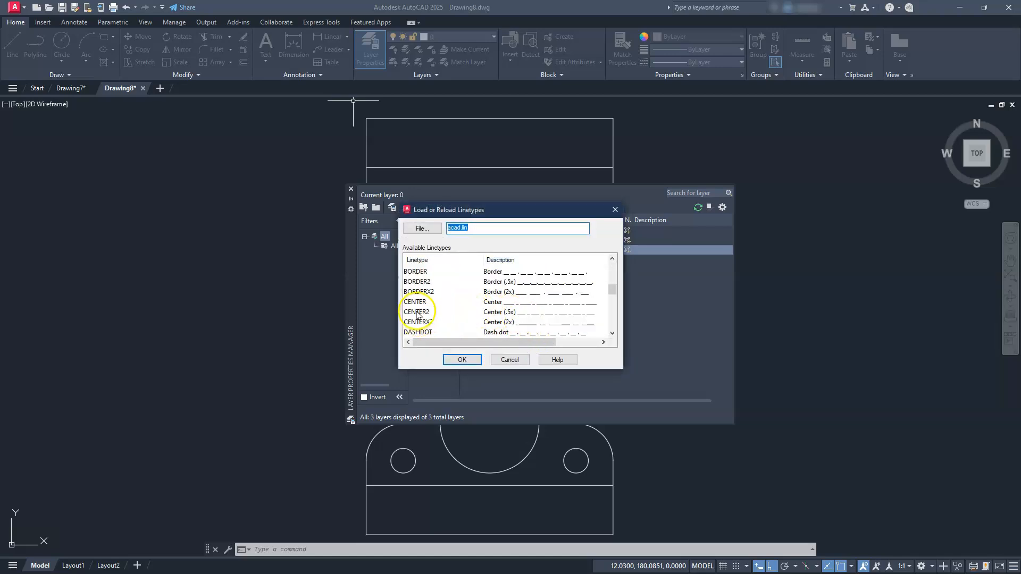
pyautogui.click(461, 359)
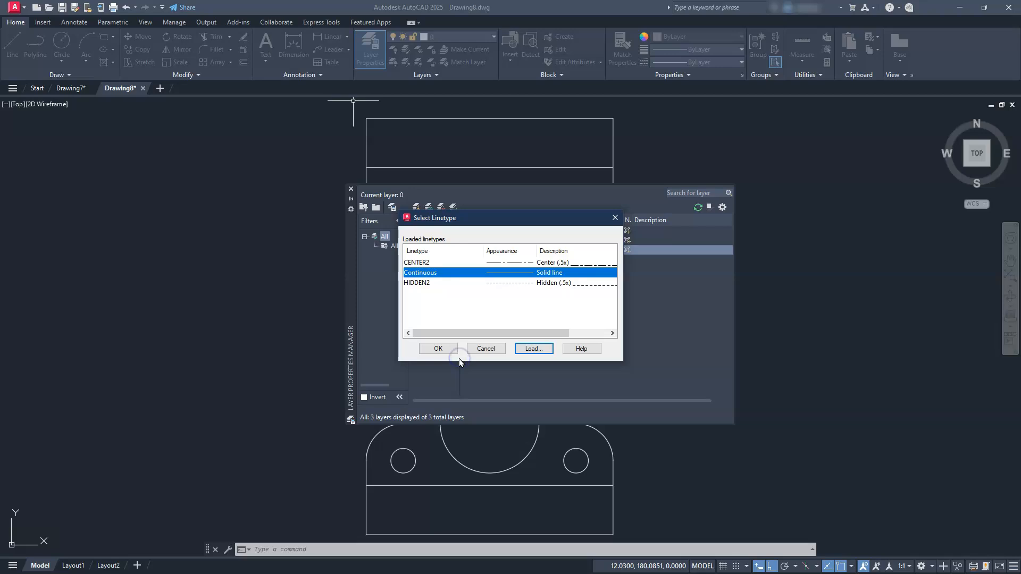
pyautogui.click(507, 263)
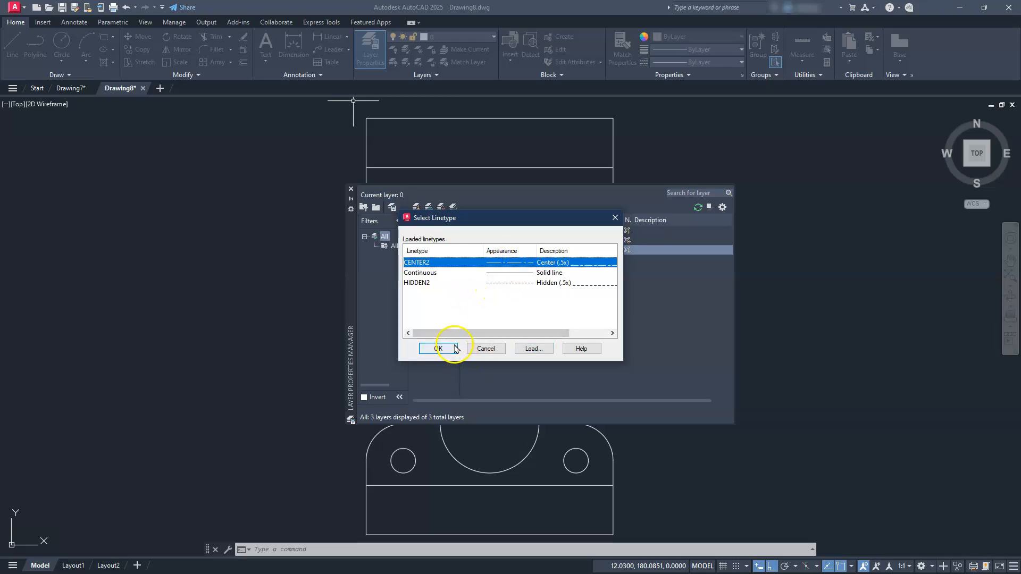
pyautogui.click(456, 349)
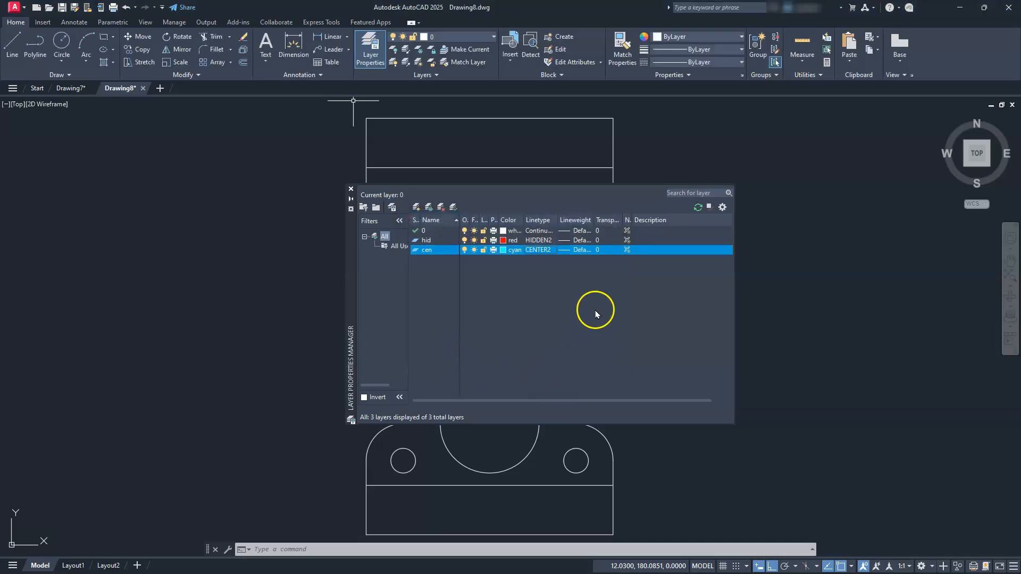
pyautogui.click(351, 189)
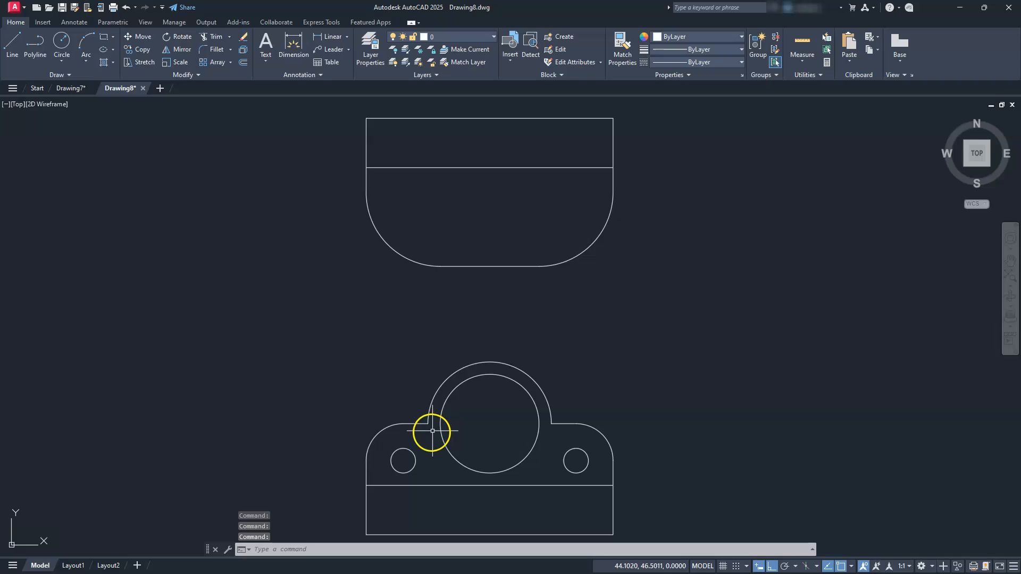
# Draw vertical construction lines through the left and right quadrants of both small holes in the front view.
pyautogui.write('XL')
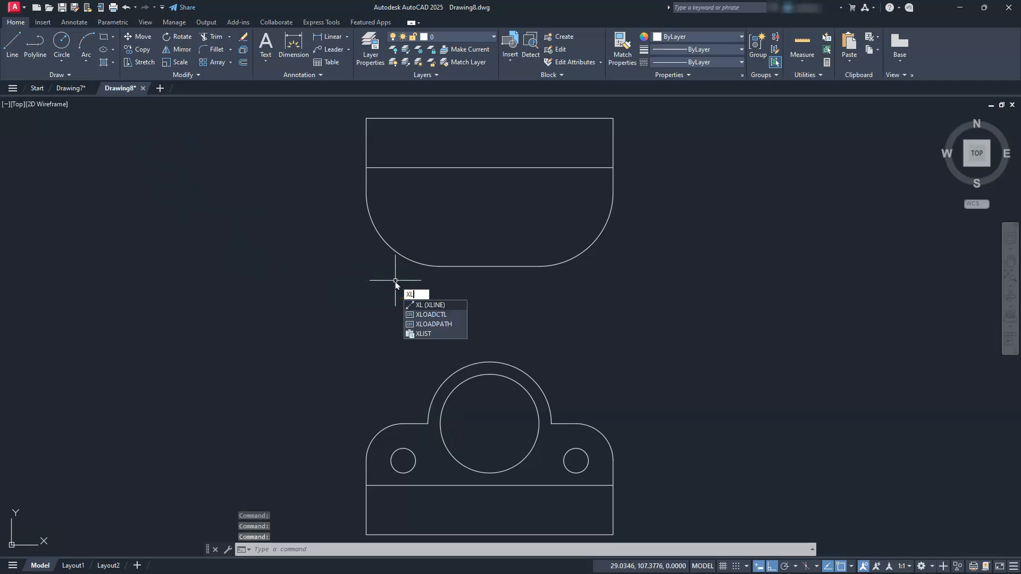
pyautogui.press('Return')
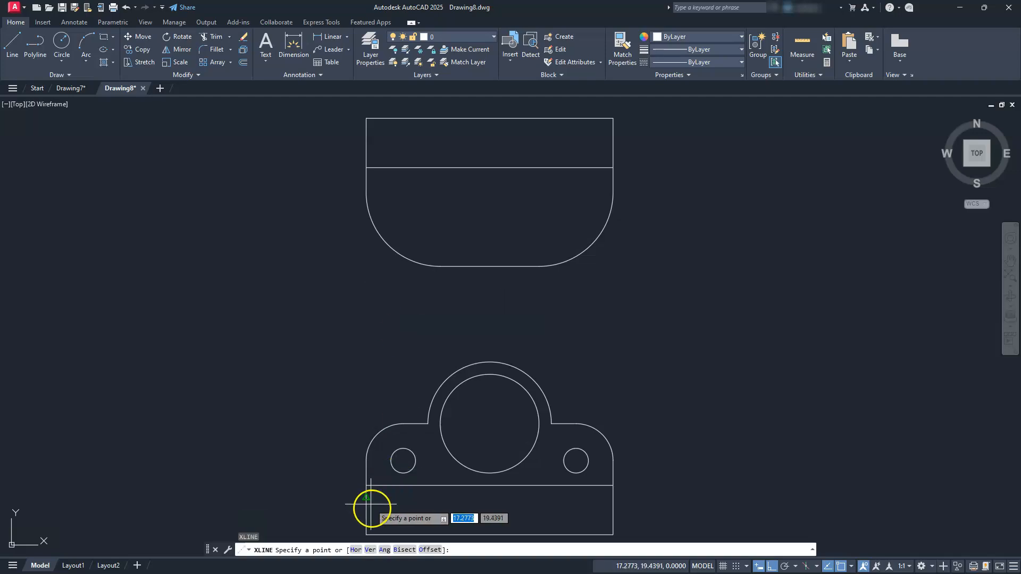
pyautogui.click(371, 549)
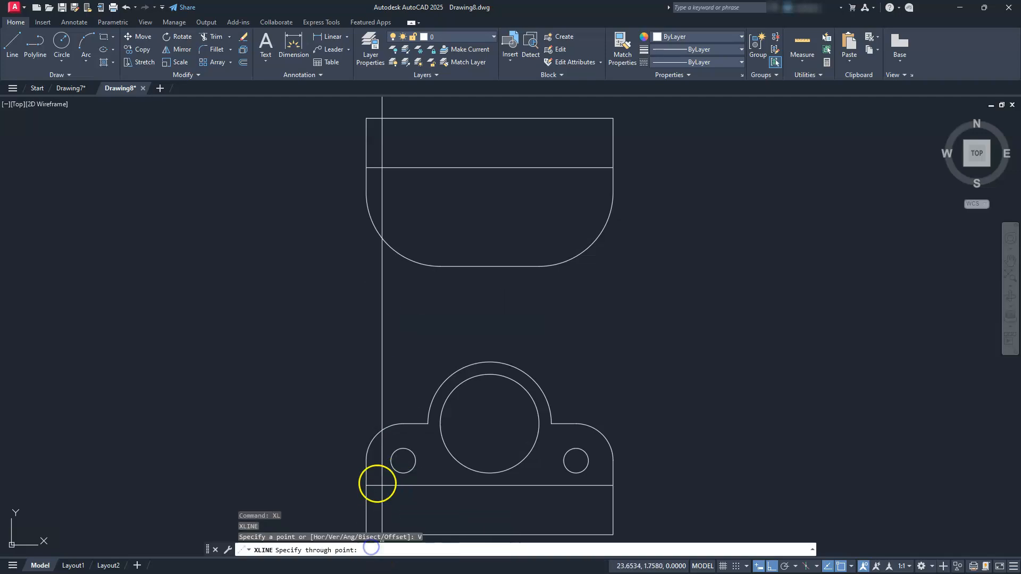
pyautogui.click(394, 461)
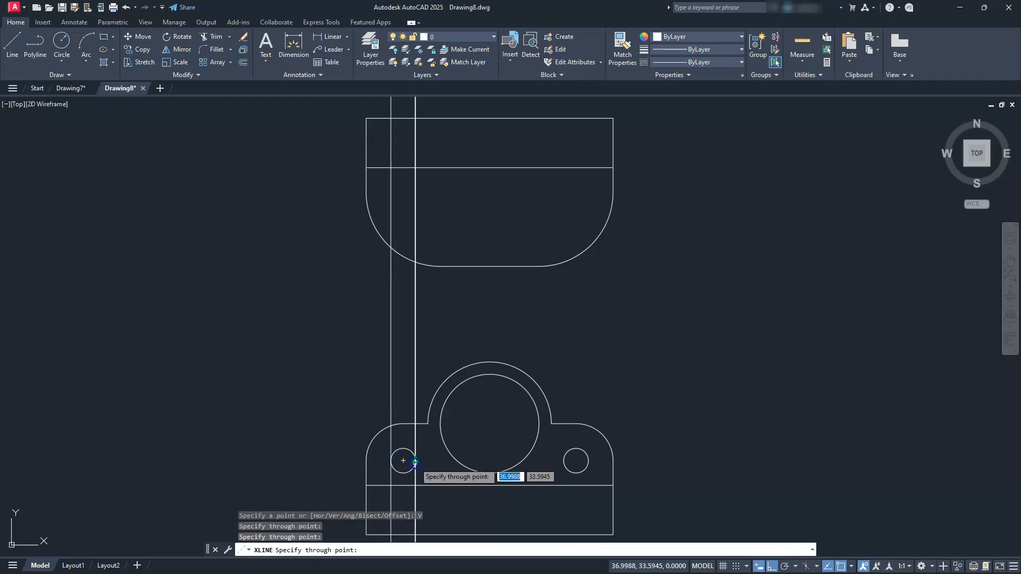
pyautogui.click(416, 463)
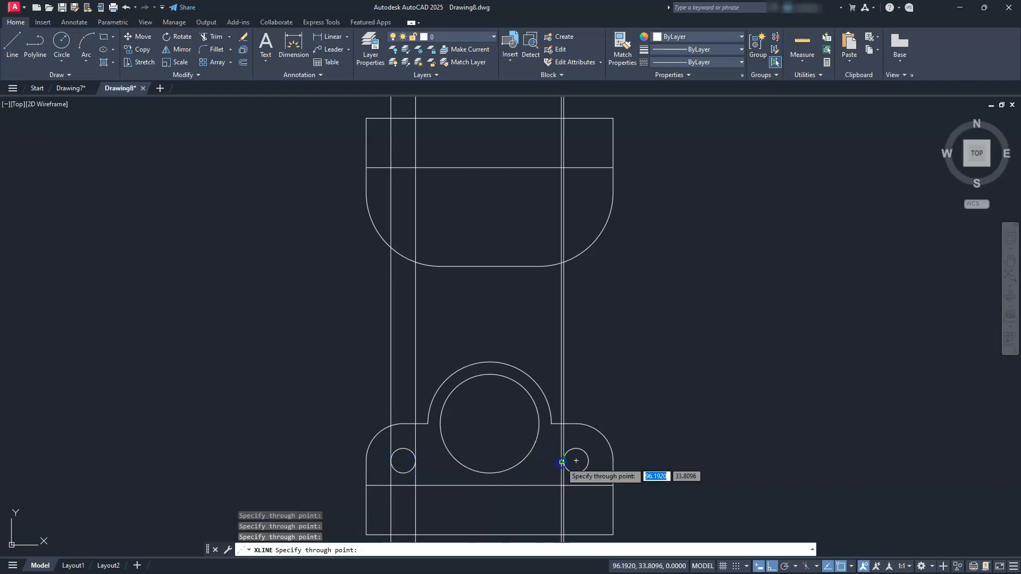
pyautogui.click(588, 461)
# Draw vertical construction lines through both ends of the front view's outer arc and the side quadrants of the large central hole.
pyautogui.click(516, 442)
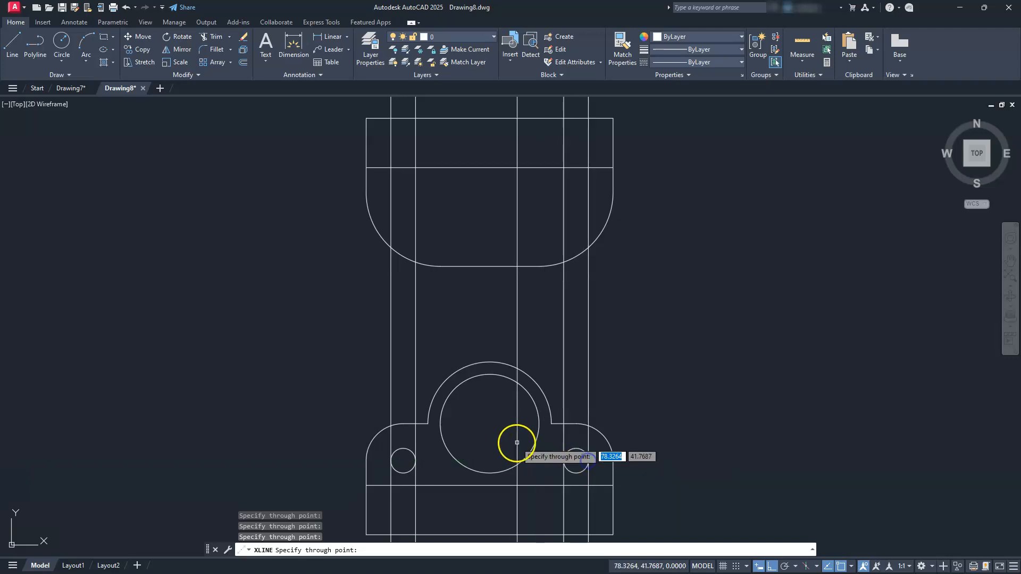
pyautogui.scroll(3, 517, 442)
pyautogui.scroll(1, 517, 441)
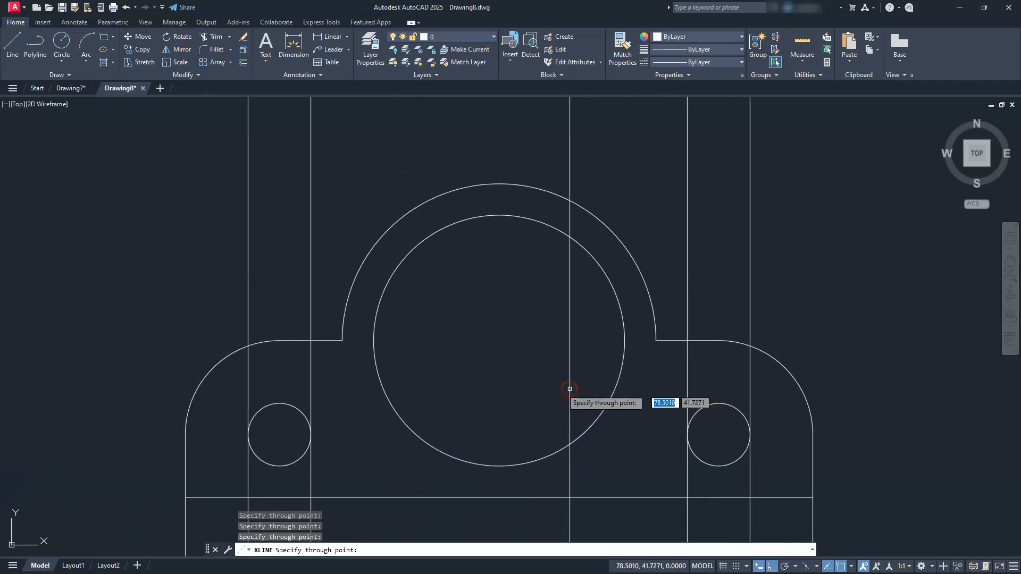
pyautogui.click(338, 340)
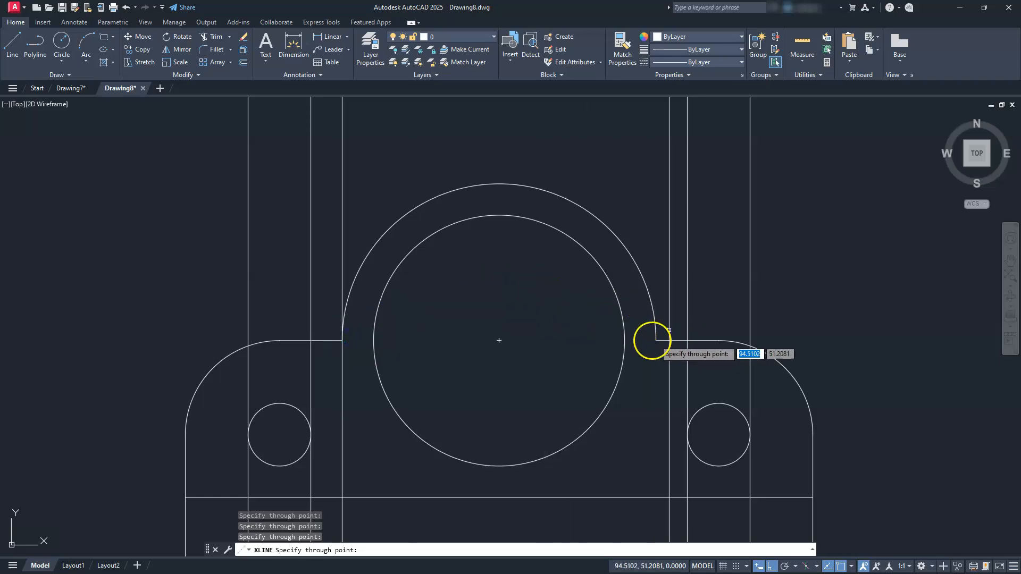
pyautogui.click(655, 339)
pyautogui.click(623, 346)
pyautogui.click(372, 341)
pyautogui.press('Escape')
pyautogui.press('Escape')
pyautogui.press('Escape')
# Trim the construction lines above and below the top view, using its outline and inner horizontal line as cutting edges.
pyautogui.scroll(-8, 399, 341)
pyautogui.moveTo(369, 256)
pyautogui.mouseDown(button='middle')
pyautogui.moveTo(390, 330)
pyautogui.moveTo(381, 309)
pyautogui.mouseUp(button='middle')
pyautogui.scroll(3, 380, 309)
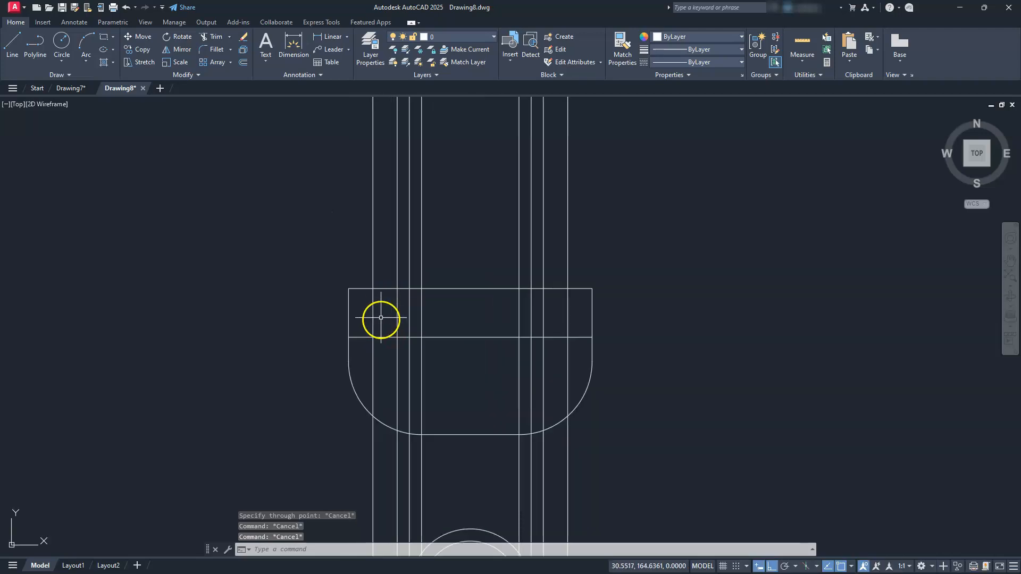
pyautogui.press('Escape')
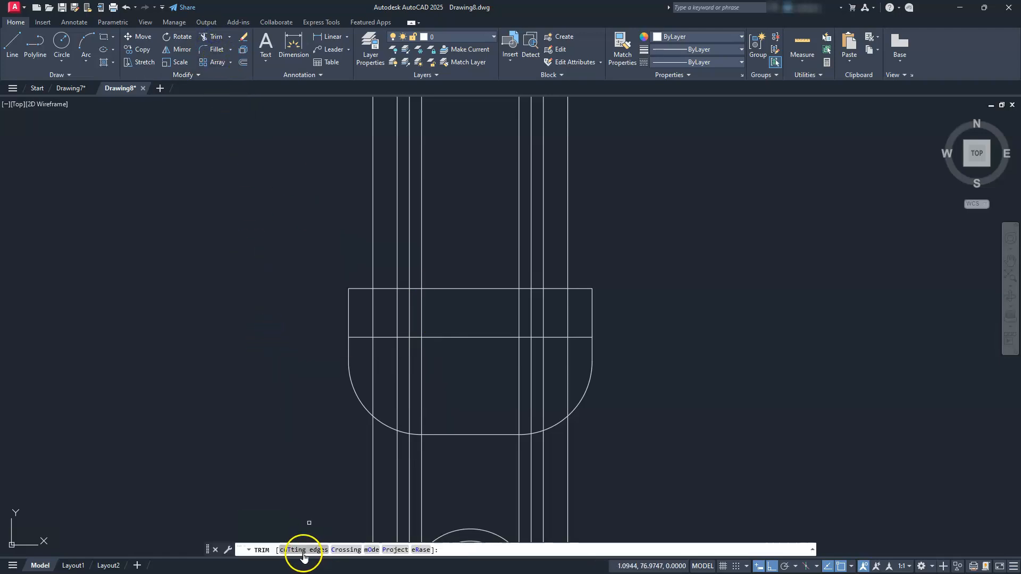
pyautogui.click(303, 550)
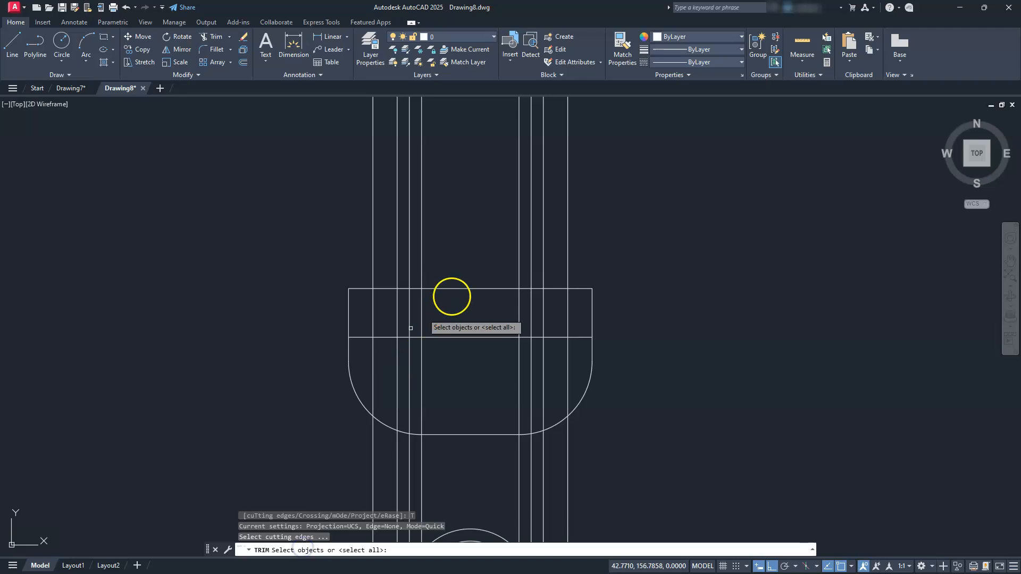
pyautogui.click(472, 248)
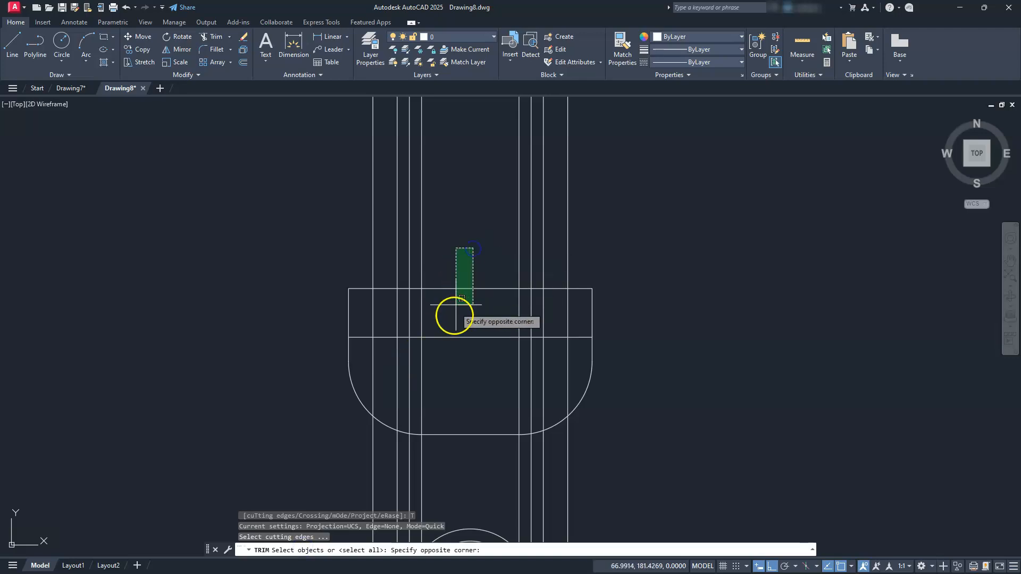
pyautogui.click(457, 365)
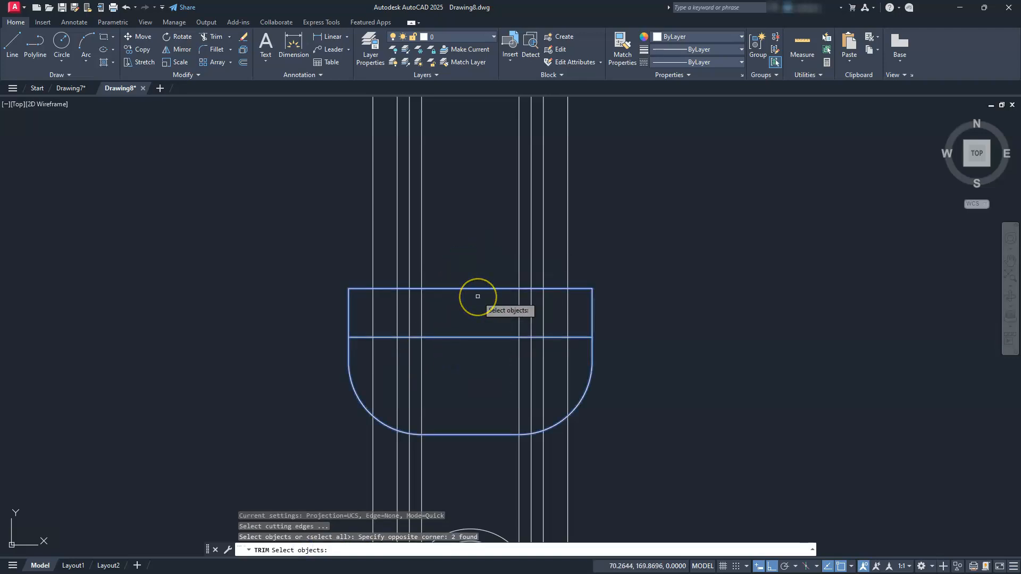
pyautogui.press('Return')
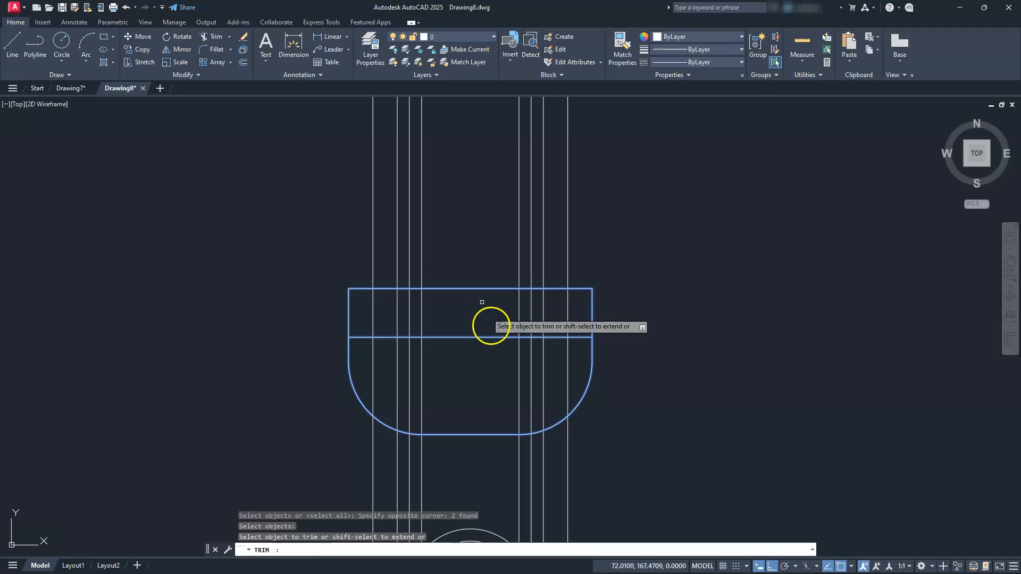
pyautogui.click(606, 463)
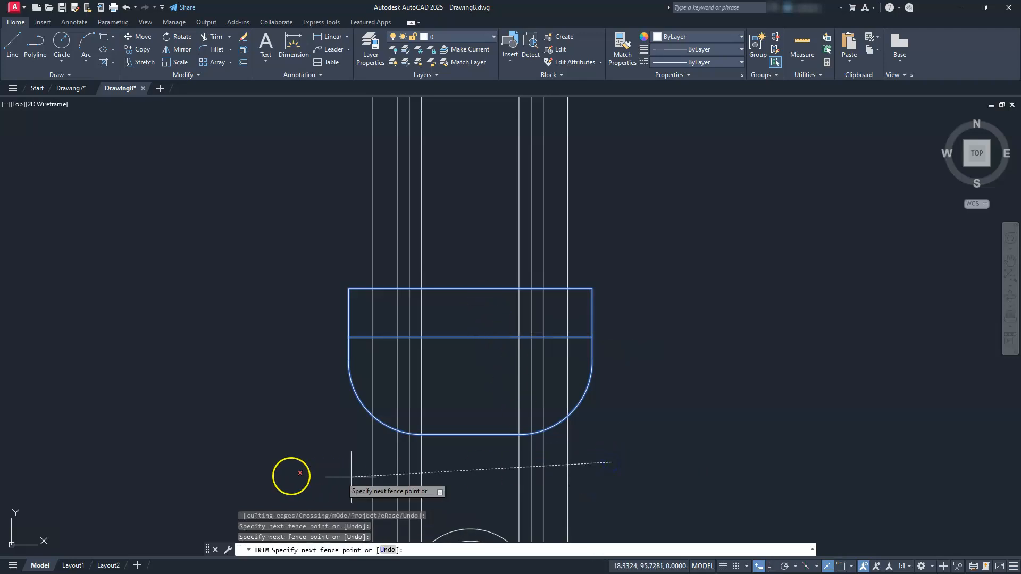
pyautogui.click(290, 476)
pyautogui.press('Return')
pyautogui.click(604, 215)
pyautogui.click(314, 205)
pyautogui.press('Return')
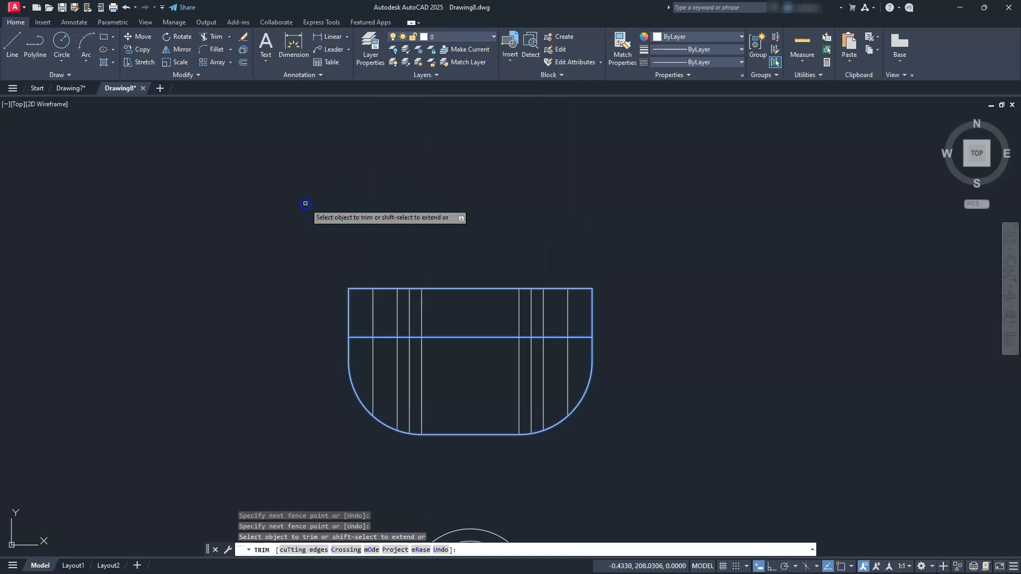
# Trim the projected lines out of the rounded front portion of the top view, below its inner horizontal line.
pyautogui.click(574, 365)
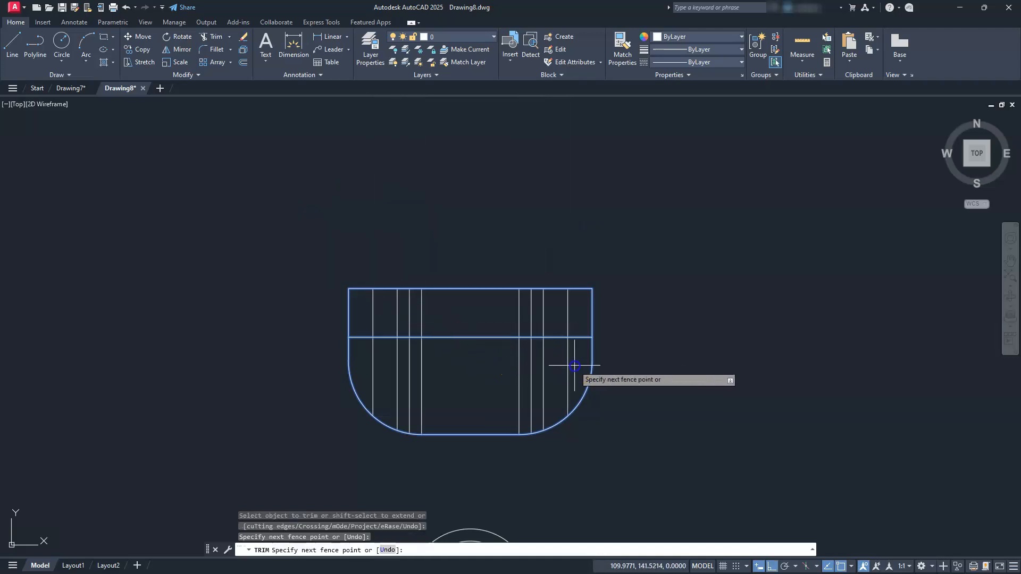
pyautogui.click(370, 364)
pyautogui.press('Return')
pyautogui.press('Escape')
pyautogui.press('Escape')
pyautogui.press('Escape')
pyautogui.press('Escape')
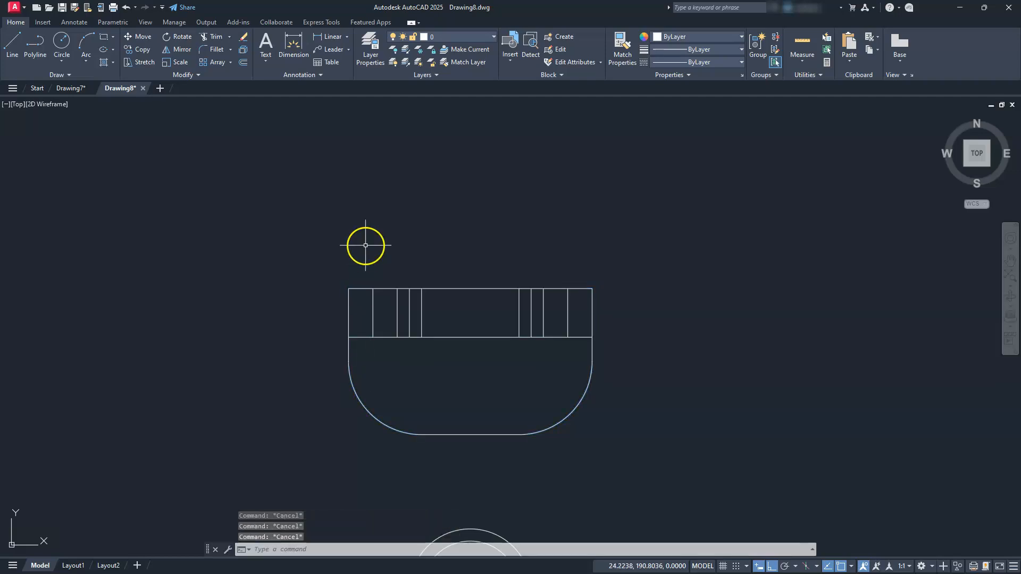
# Move the six vertical lines projected from the small holes and the large hole in the top view to layer hid.
pyautogui.moveTo(436, 308)
pyautogui.mouseDown(button='middle')
pyautogui.moveTo(407, 282)
pyautogui.moveTo(410, 294)
pyautogui.moveTo(462, 294)
pyautogui.mouseUp(button='middle')
pyautogui.scroll(2, 391, 292)
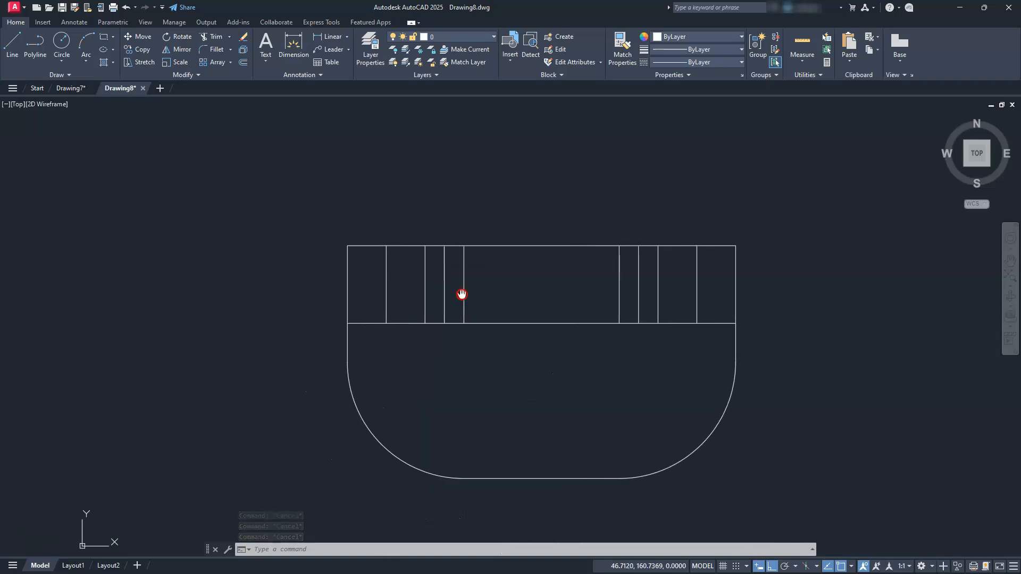
pyautogui.click(432, 284)
pyautogui.click(372, 289)
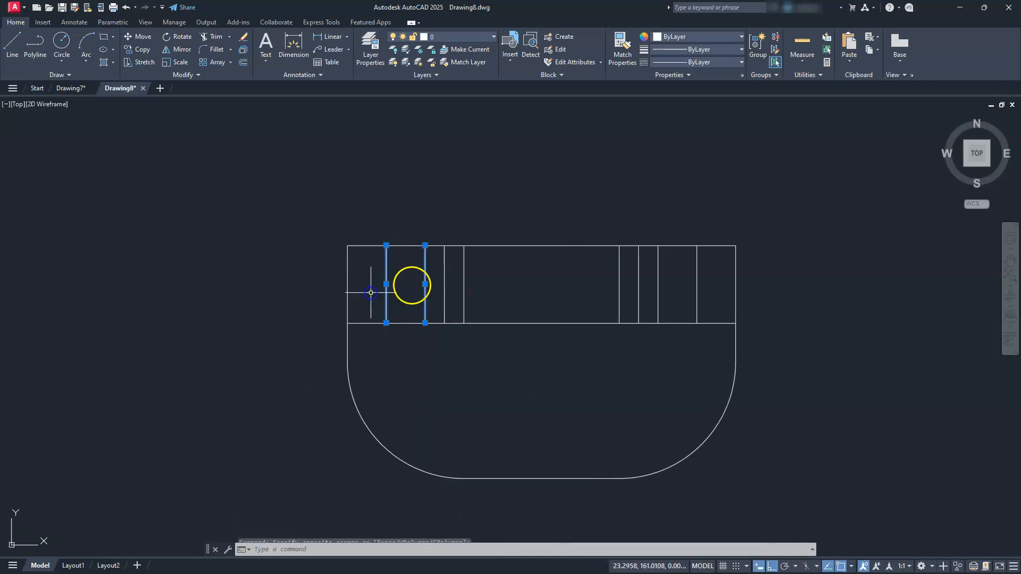
pyautogui.click(718, 282)
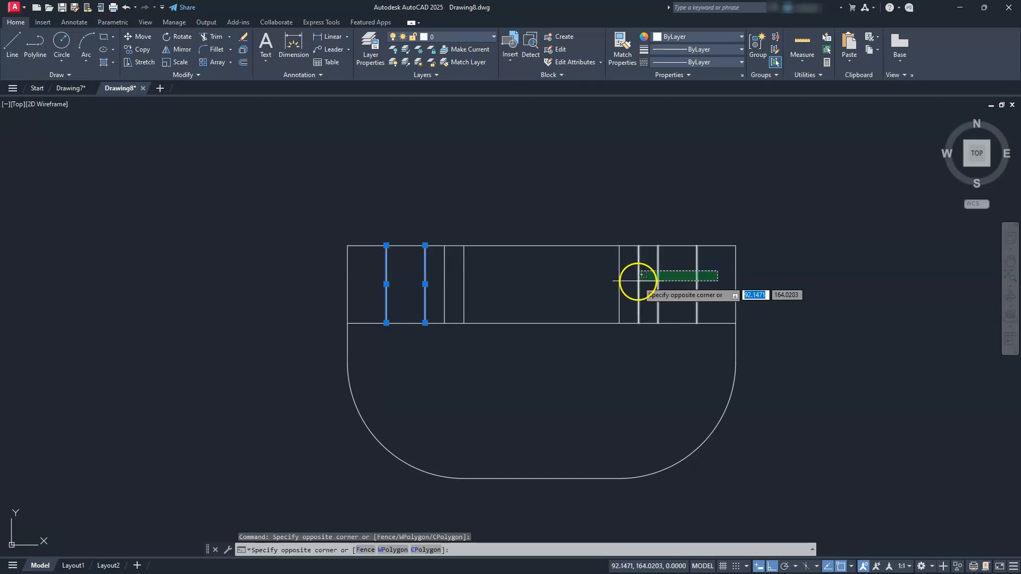
pyautogui.click(644, 283)
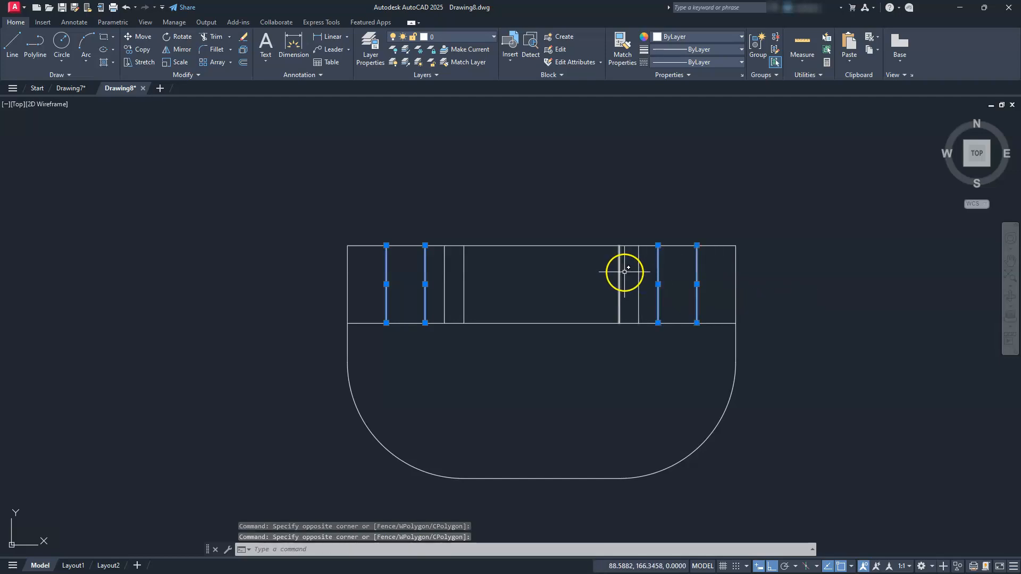
pyautogui.click(625, 272)
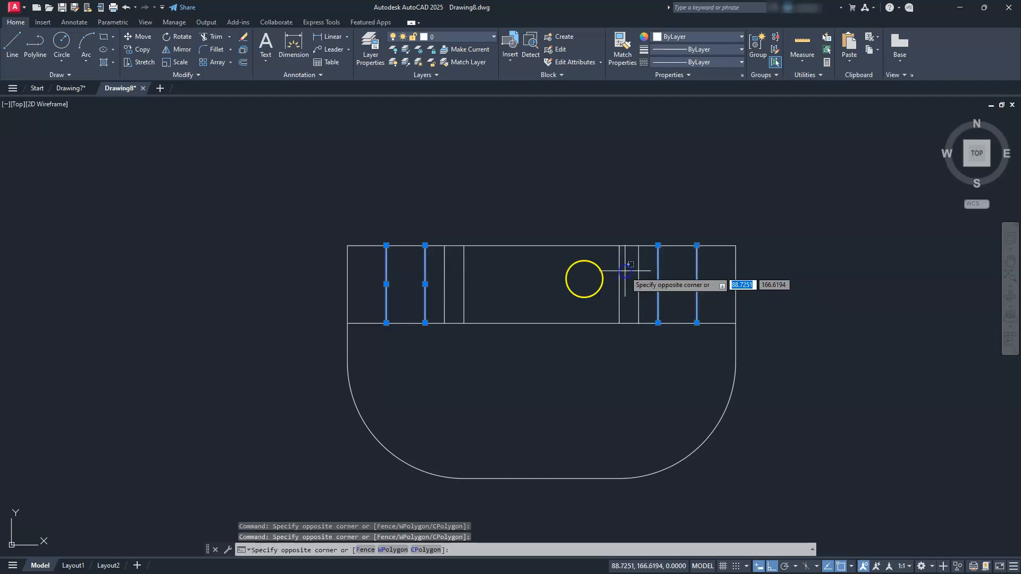
pyautogui.click(464, 279)
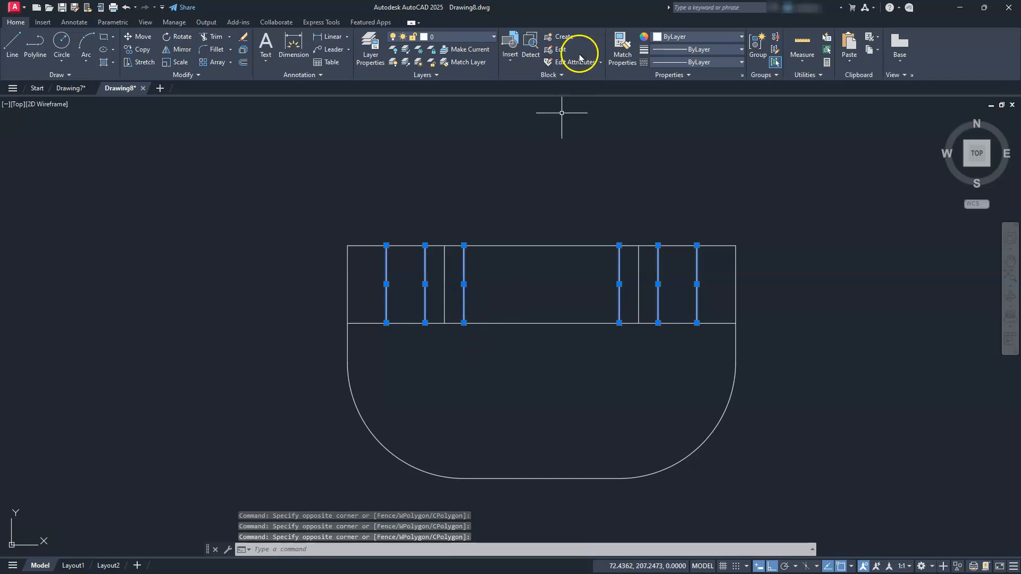
pyautogui.click(494, 37)
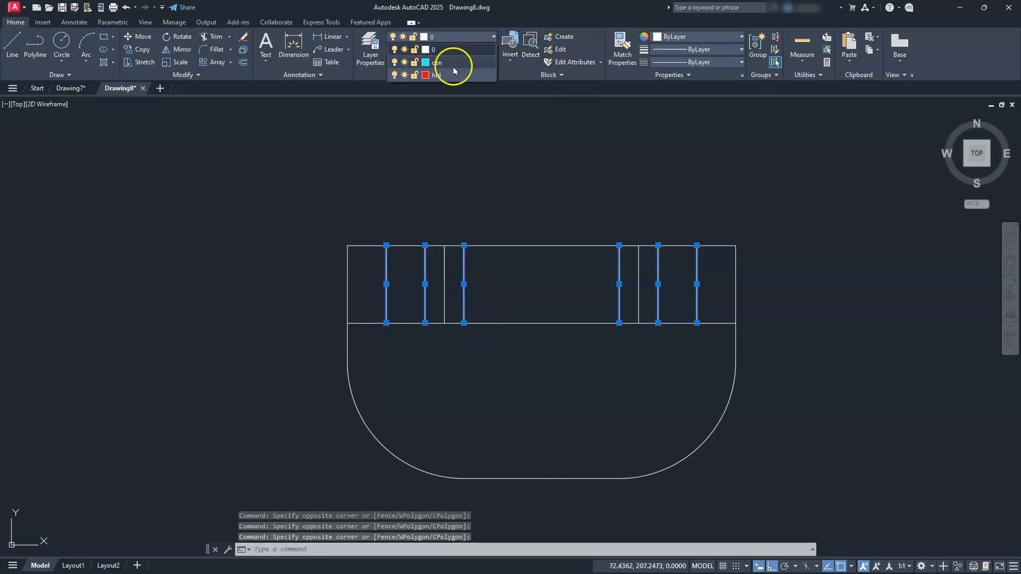
pyautogui.click(435, 75)
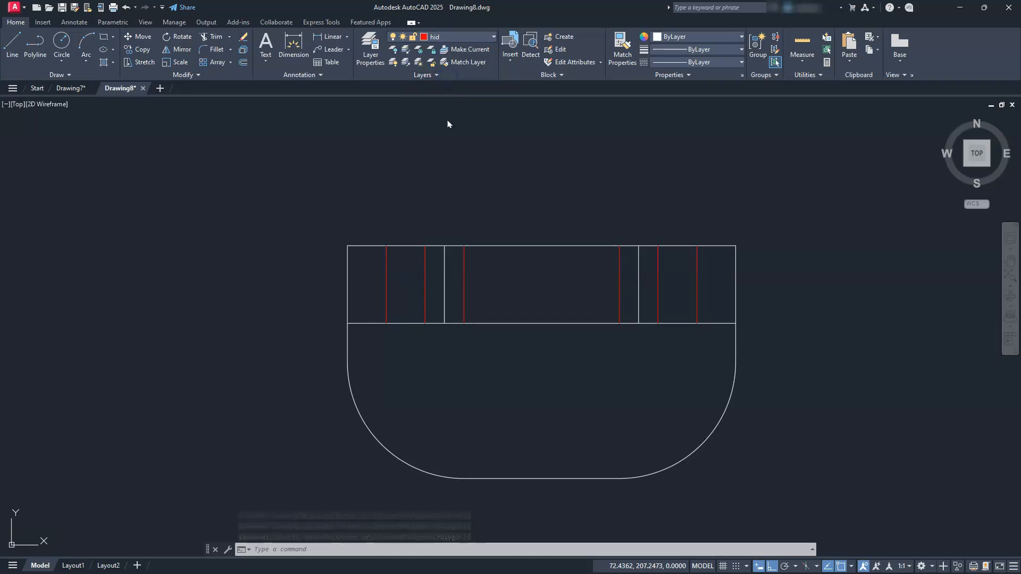
pyautogui.doubleClick(467, 184)
pyautogui.press('Escape')
pyautogui.press('Escape')
pyautogui.press('Escape')
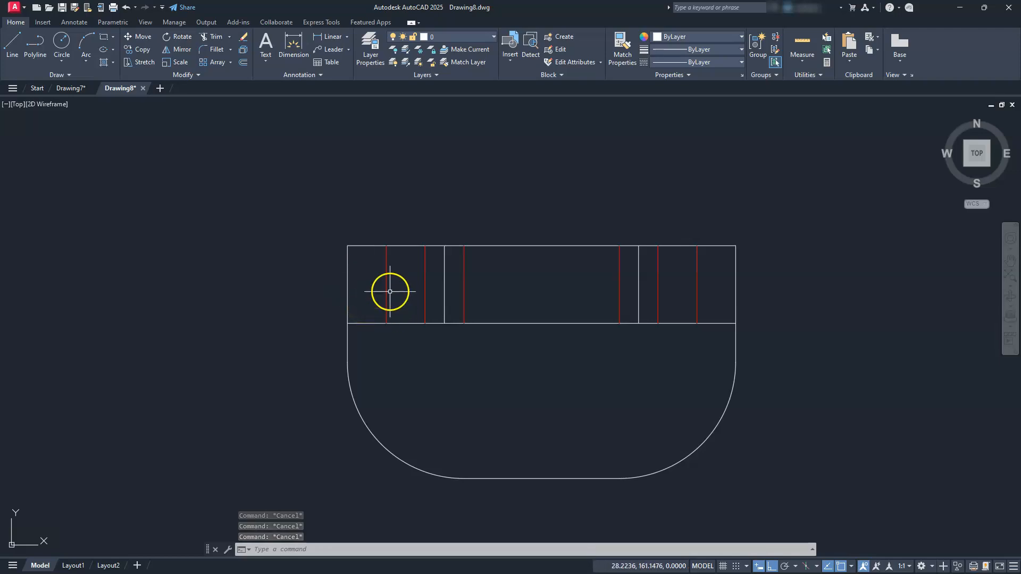
# Start the side view outline level with the front view's base, drawing a 60 line rightward and a 70 line upward.
pyautogui.scroll(-4, 390, 287)
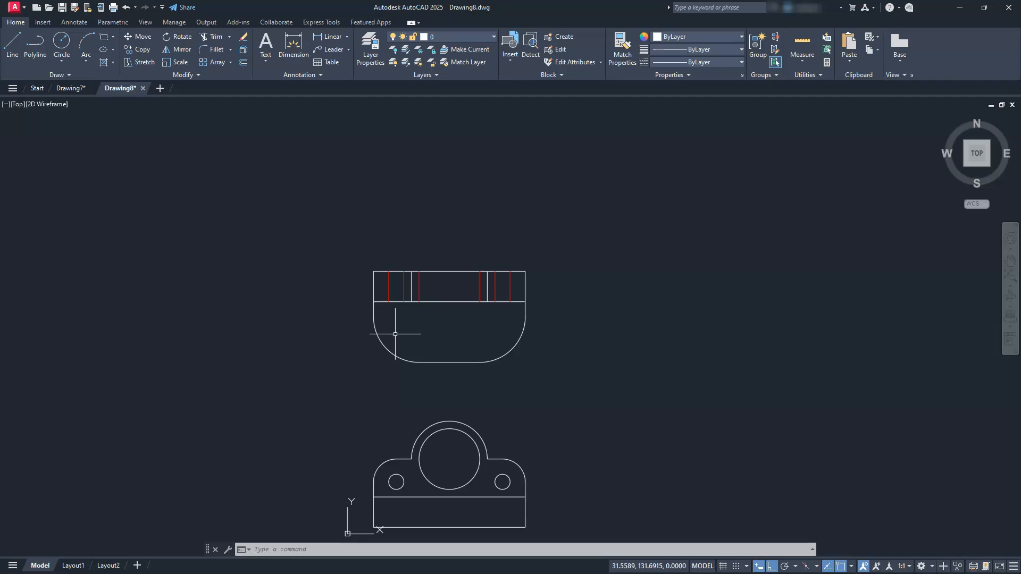
pyautogui.scroll(2, 433, 341)
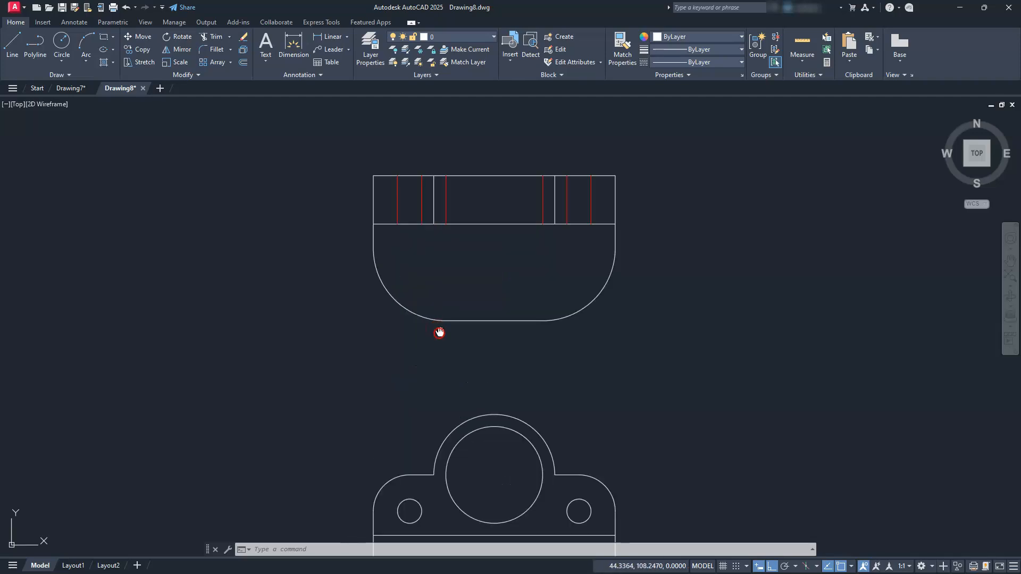
pyautogui.moveTo(439, 333); pyautogui.dragTo(449, 291, button='middle')
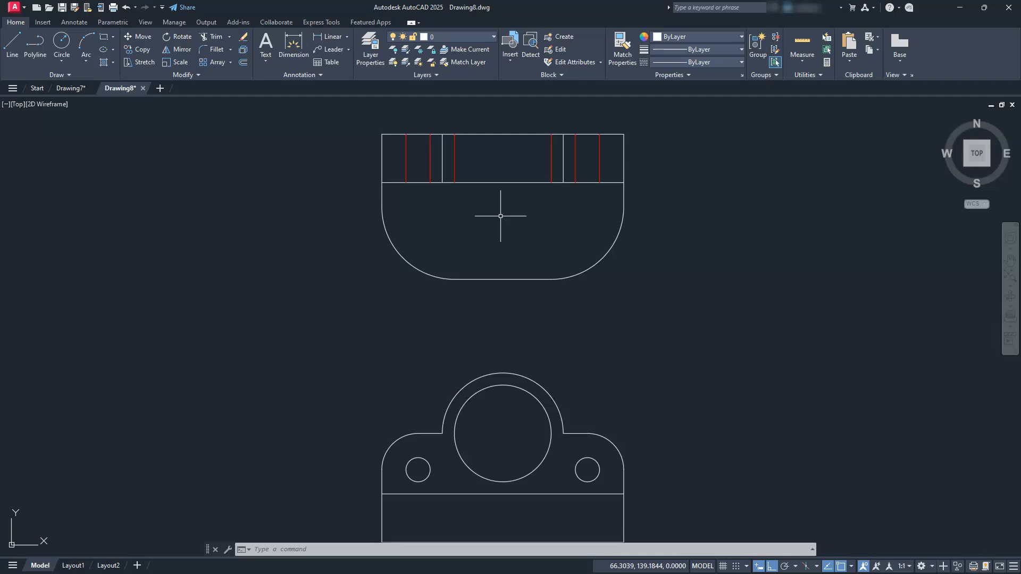
pyautogui.moveTo(513, 236); pyautogui.dragTo(513, 212, button='middle')
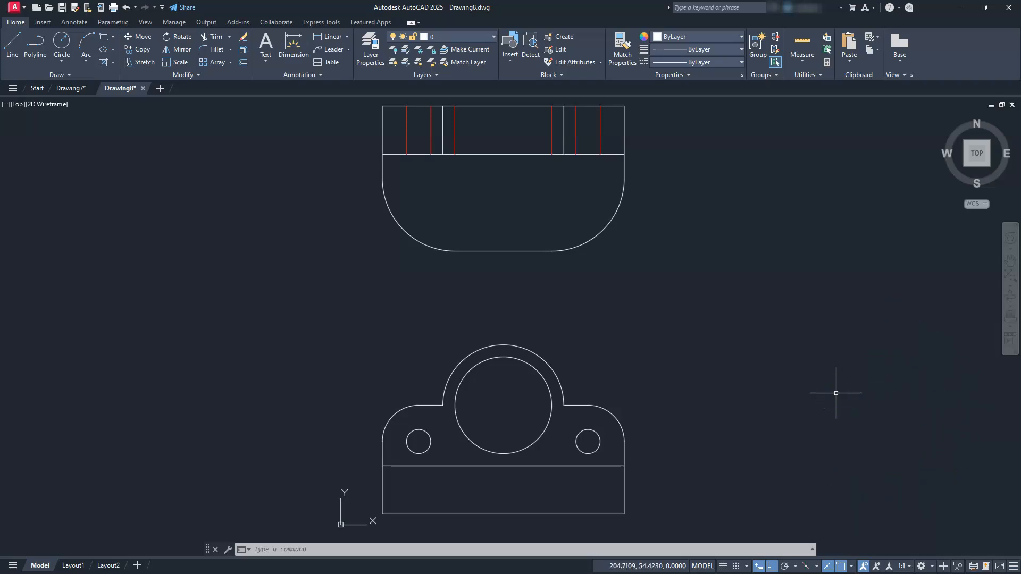
pyautogui.moveTo(782, 382)
pyautogui.mouseDown(button='middle')
pyautogui.moveTo(606, 374)
pyautogui.moveTo(447, 385)
pyautogui.moveTo(426, 351)
pyautogui.moveTo(559, 333)
pyautogui.moveTo(615, 337)
pyautogui.moveTo(601, 341)
pyautogui.mouseUp(button='middle')
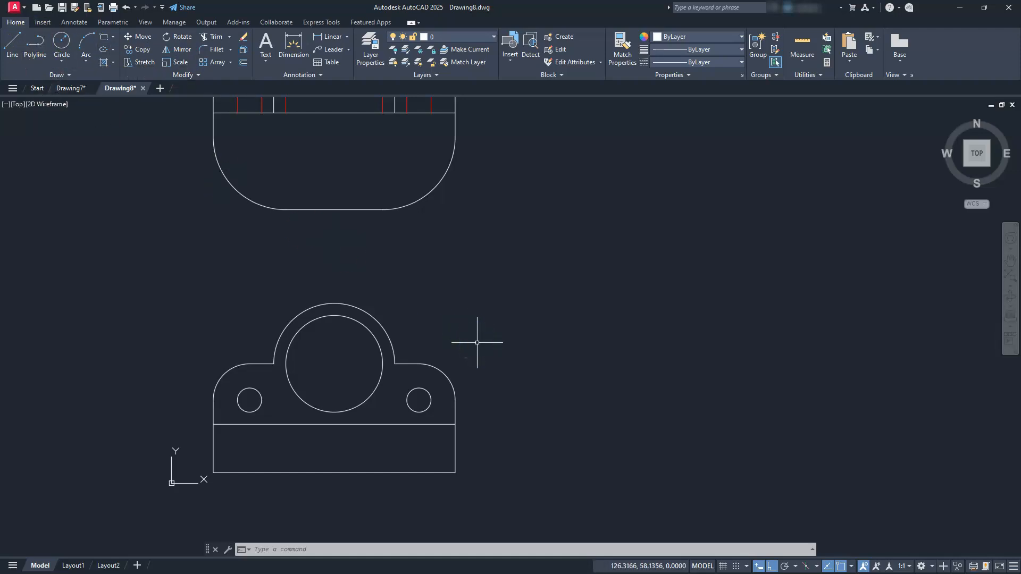
pyautogui.click(14, 45)
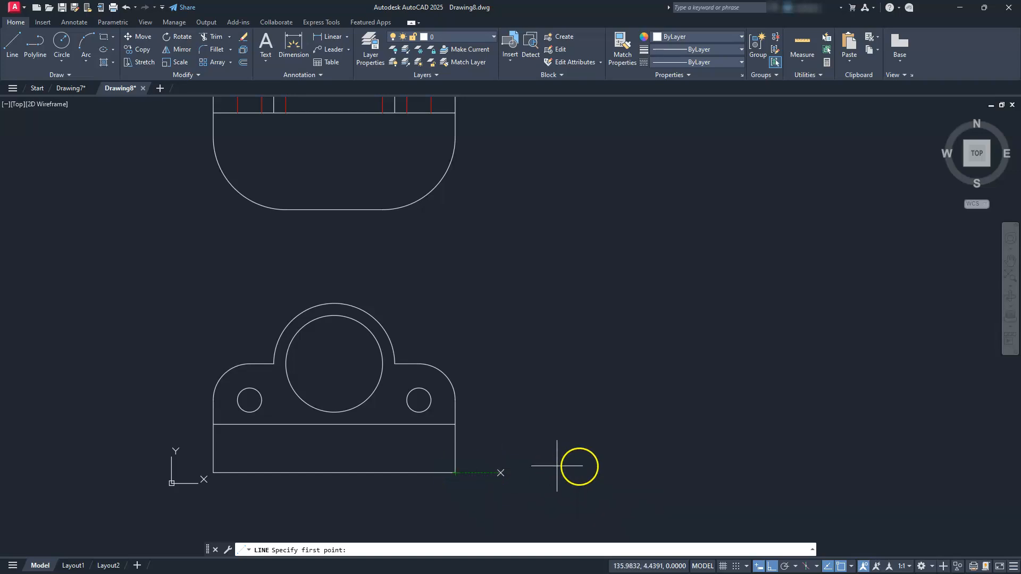
pyautogui.click(623, 473)
pyautogui.click(618, 473)
pyautogui.moveTo(765, 468); pyautogui.dragTo(584, 463, button='middle')
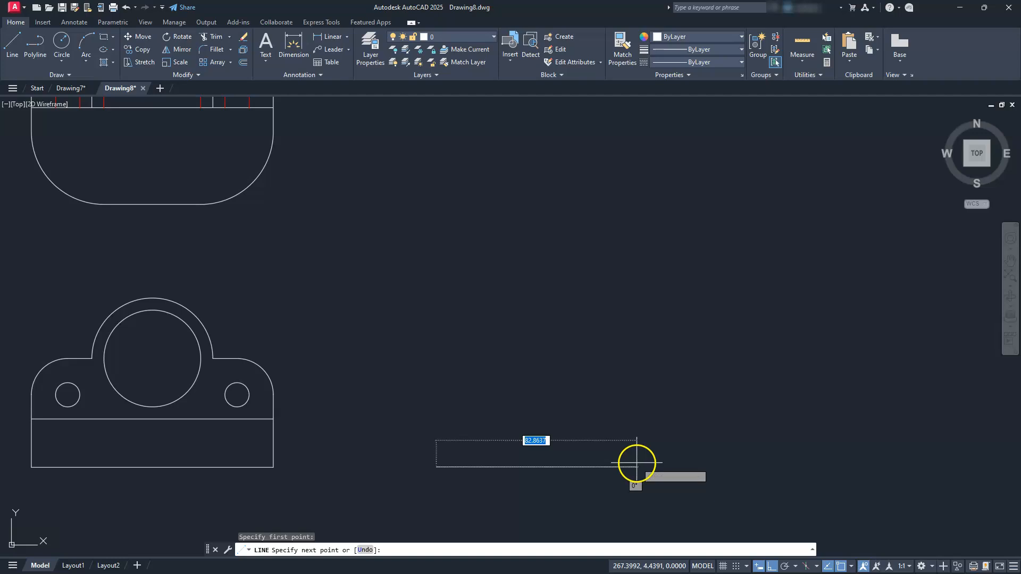
pyautogui.write('60')
pyautogui.press('Return')
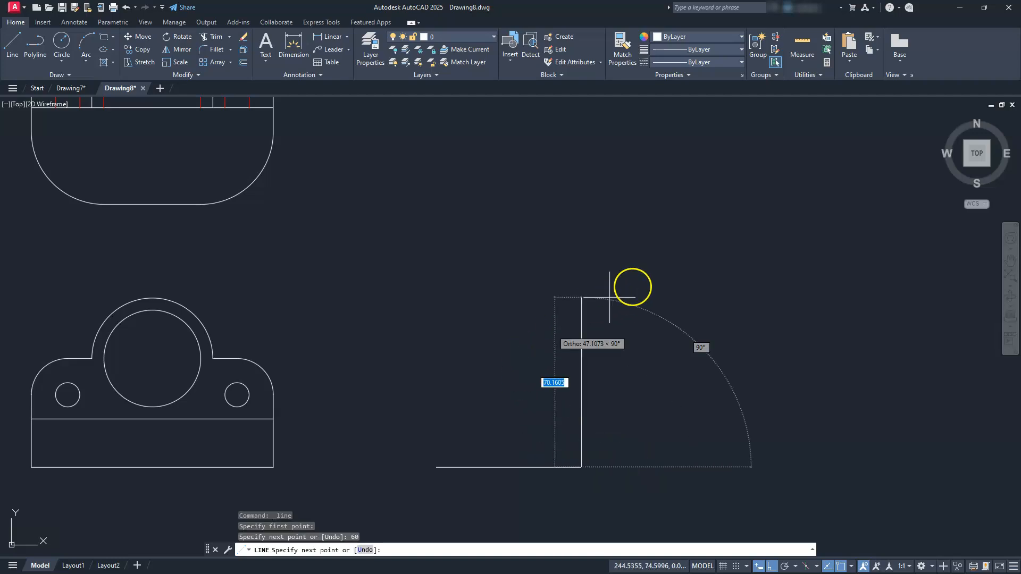
pyautogui.write('70')
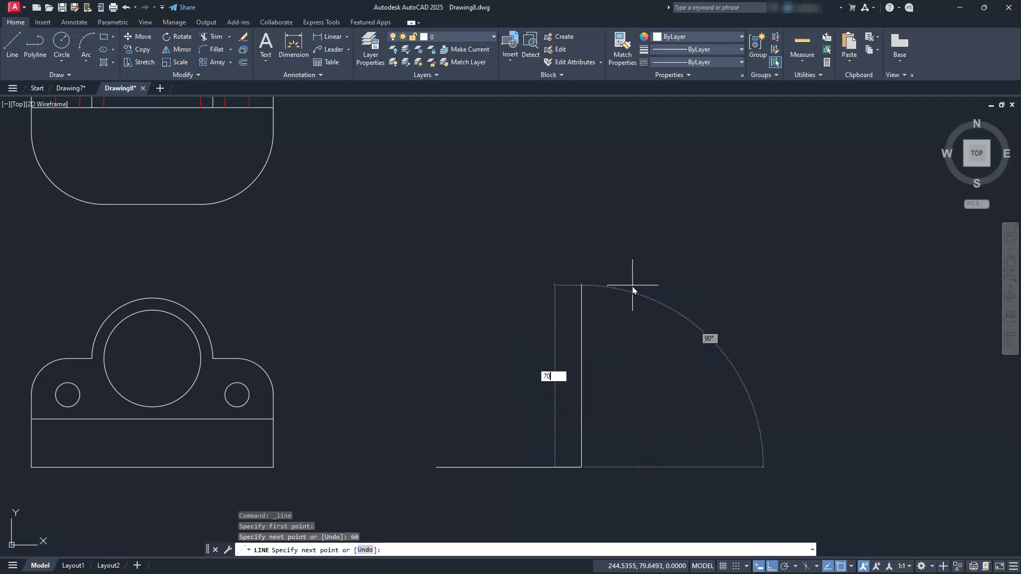
pyautogui.press('Return')
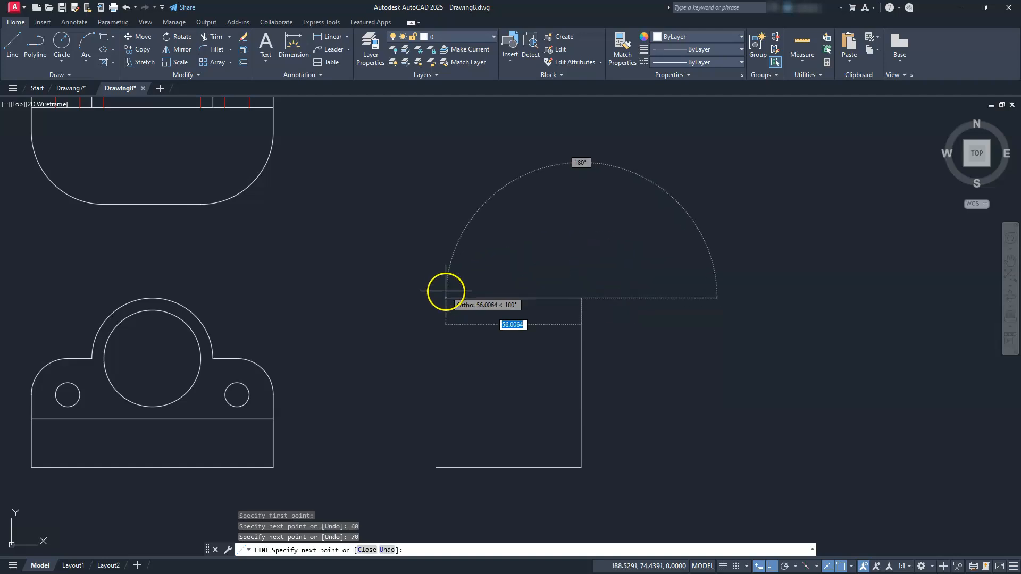
# Complete the side view outline with a 20 line leftward, a 50 line downward and a 40 line leftward, closing the shape.
pyautogui.write('20')
pyautogui.press('Return')
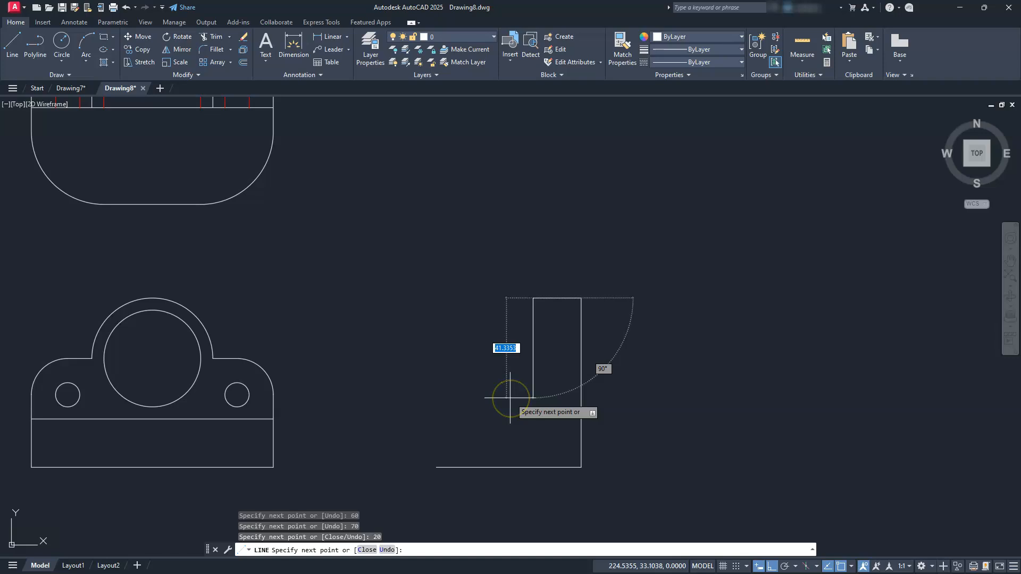
pyautogui.press('Return')
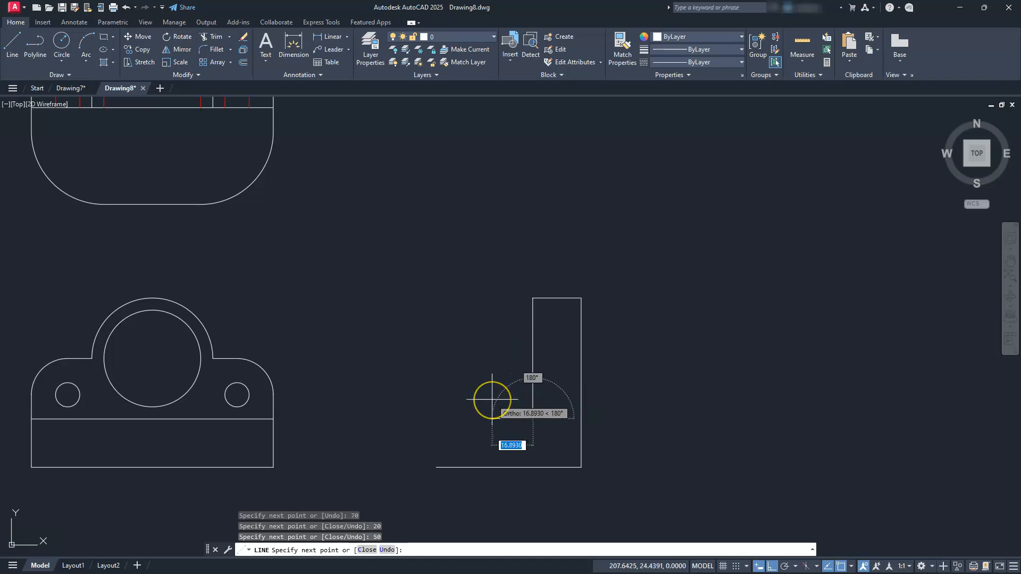
pyautogui.write('40')
pyautogui.press('Return')
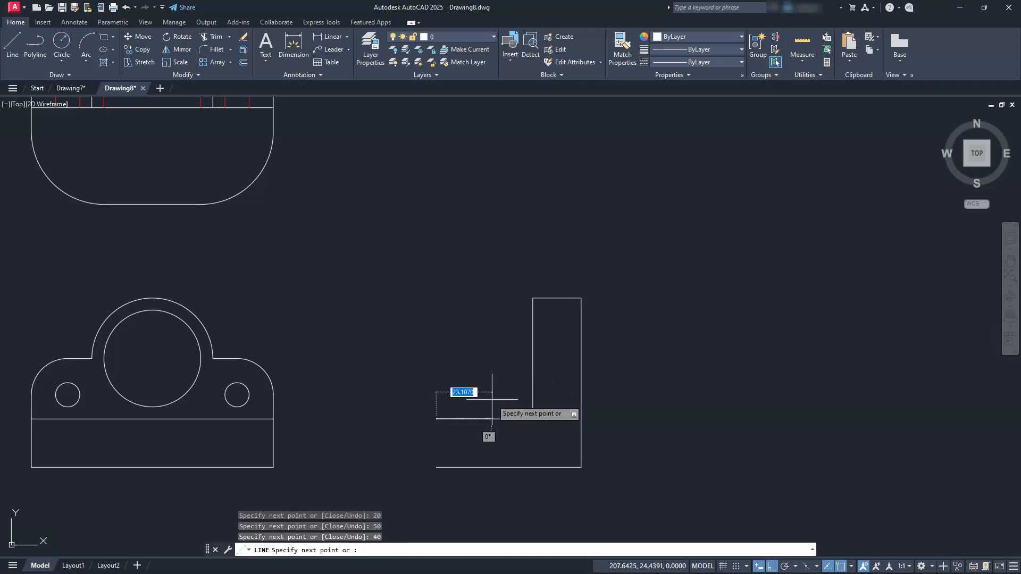
pyautogui.write('c')
pyautogui.press('Return')
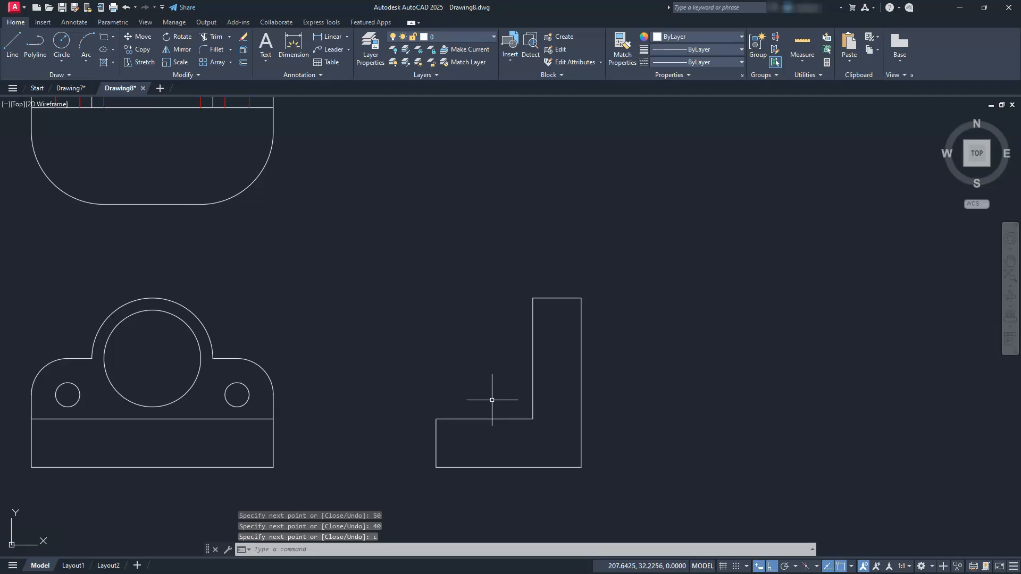
# Project horizontal construction lines from the bottom and top quadrants of the front view's right small hole.
pyautogui.moveTo(489, 399); pyautogui.dragTo(518, 376, button='middle')
pyautogui.click(518, 366)
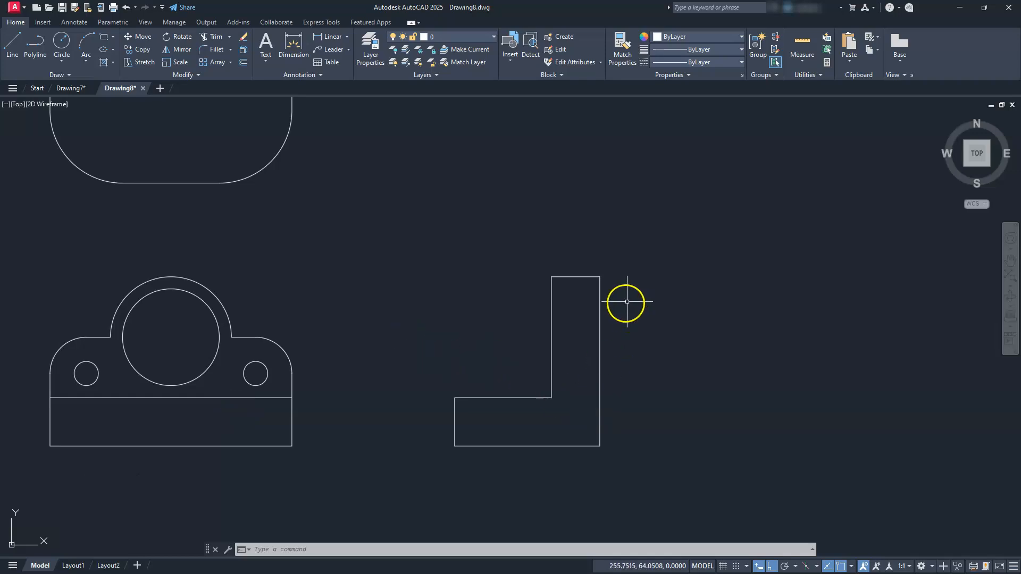
pyautogui.moveTo(479, 370)
pyautogui.mouseDown(button='middle')
pyautogui.moveTo(558, 372)
pyautogui.moveTo(617, 349)
pyautogui.mouseUp(button='middle')
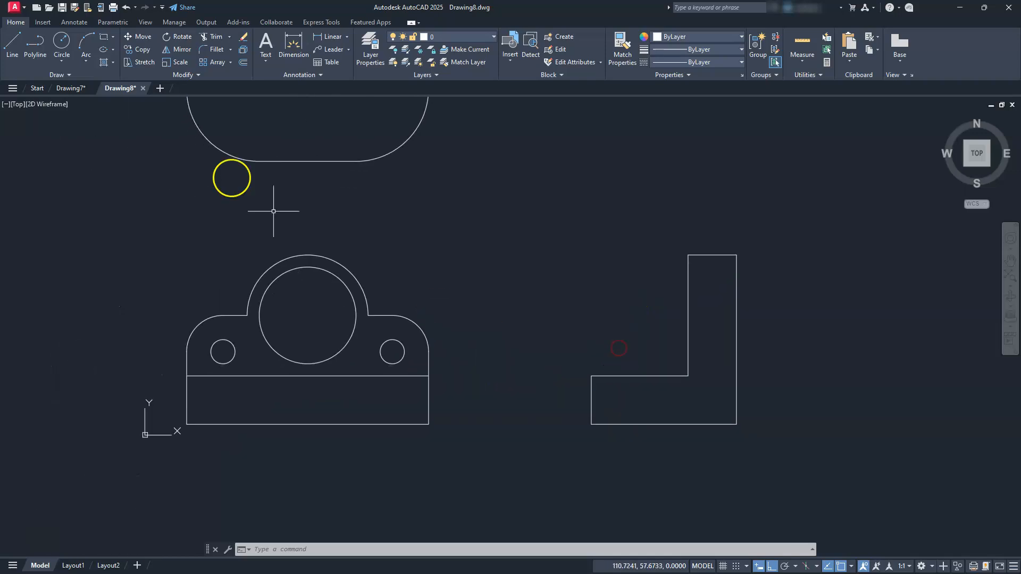
pyautogui.click(69, 75)
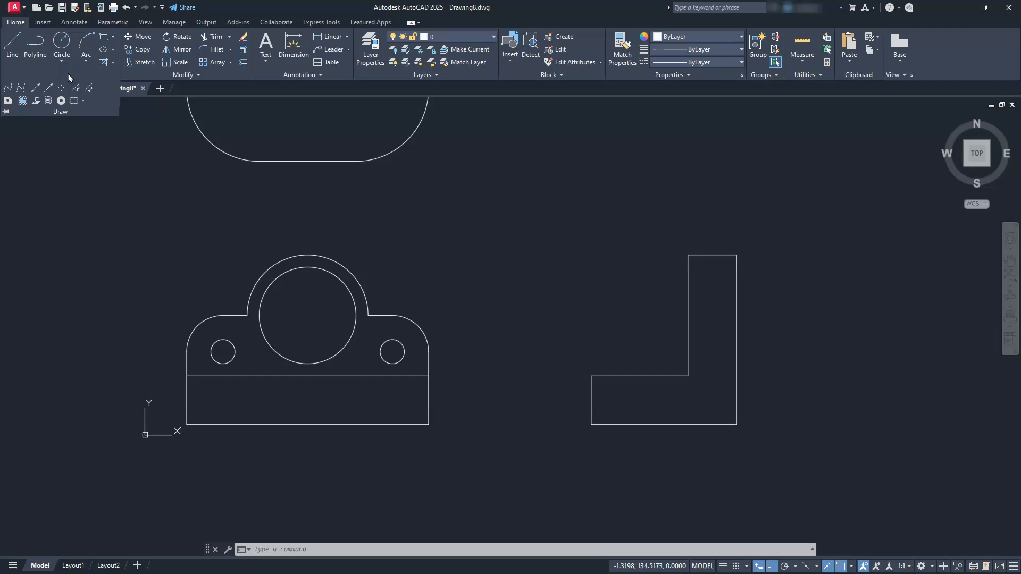
pyautogui.click(35, 88)
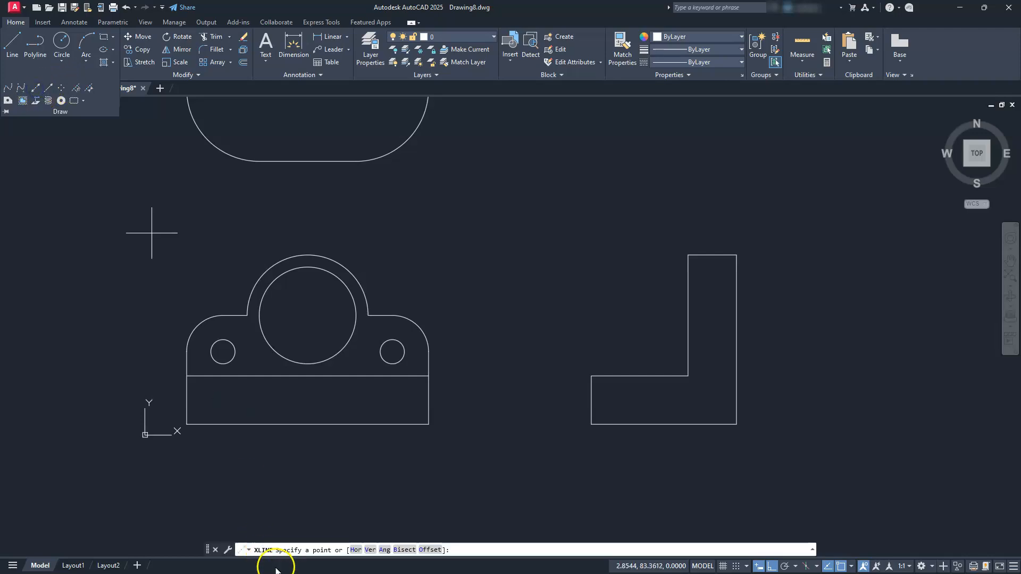
pyautogui.click(354, 551)
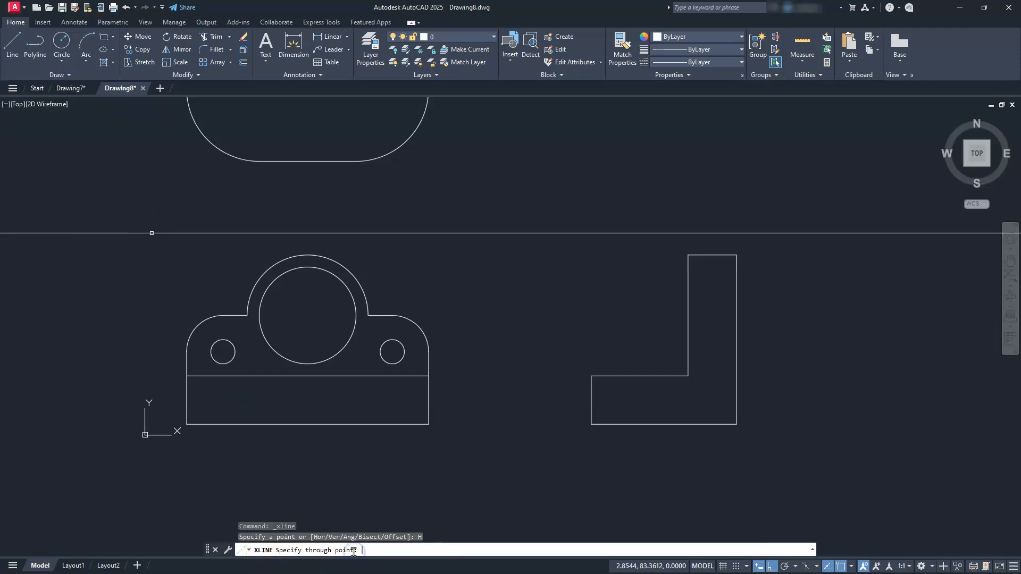
pyautogui.scroll(4, 359, 353)
pyautogui.moveTo(359, 355); pyautogui.dragTo(699, 362, button='middle')
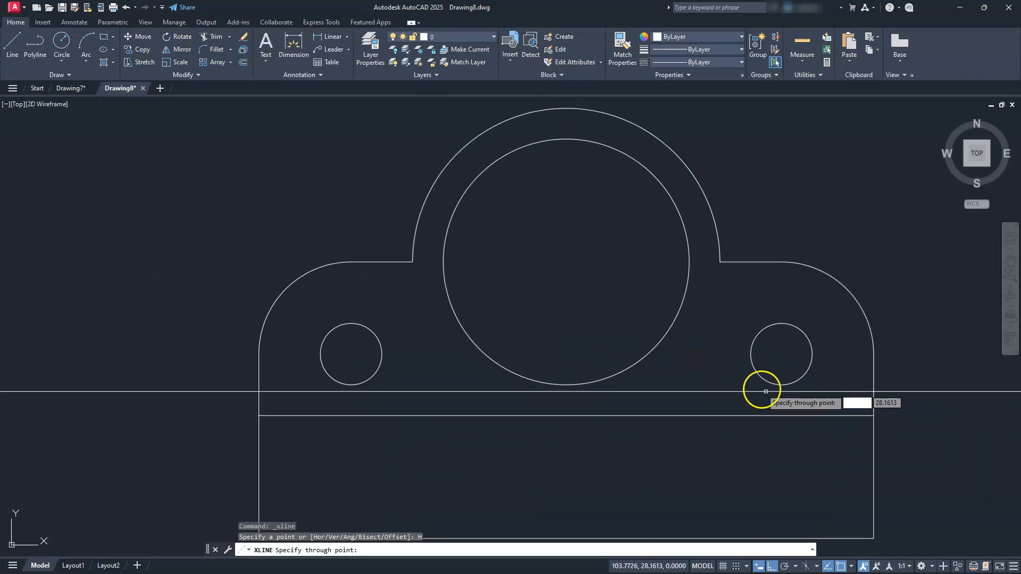
pyautogui.click(781, 385)
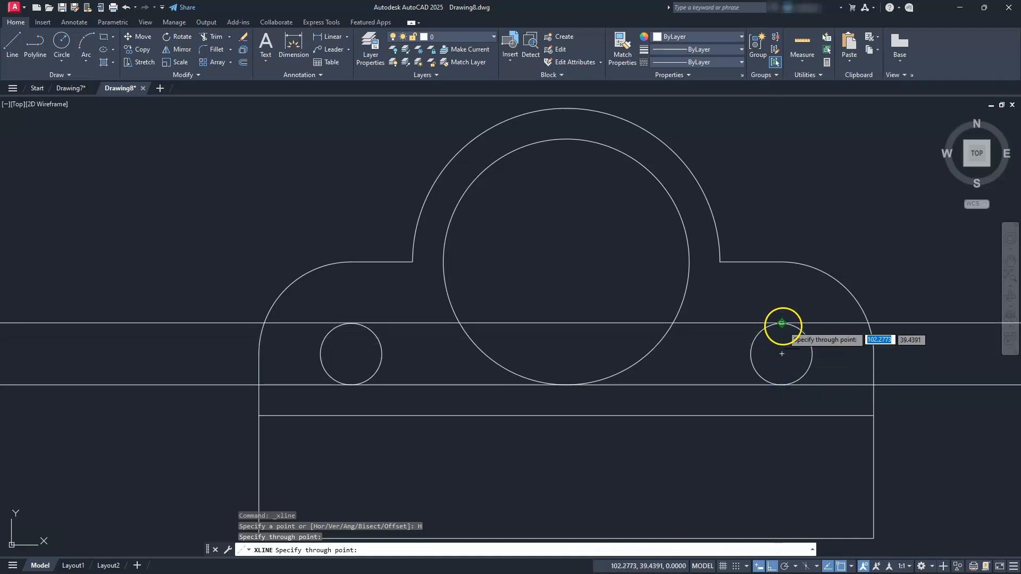
pyautogui.click(781, 324)
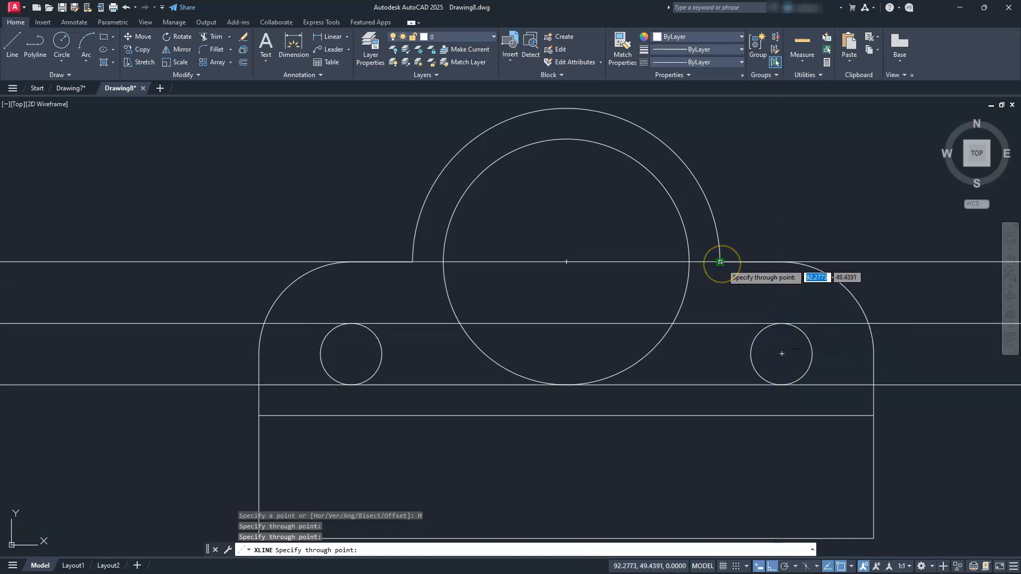
# Add horizontal construction lines through the front view's shoulder corner and the top quadrant of its large hole.
pyautogui.click(721, 262)
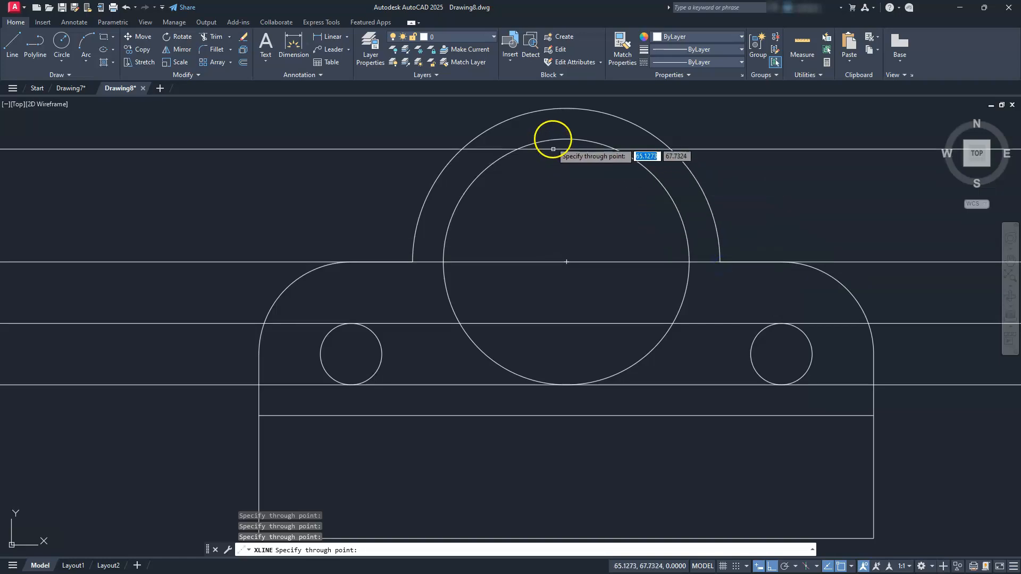
pyautogui.click(566, 138)
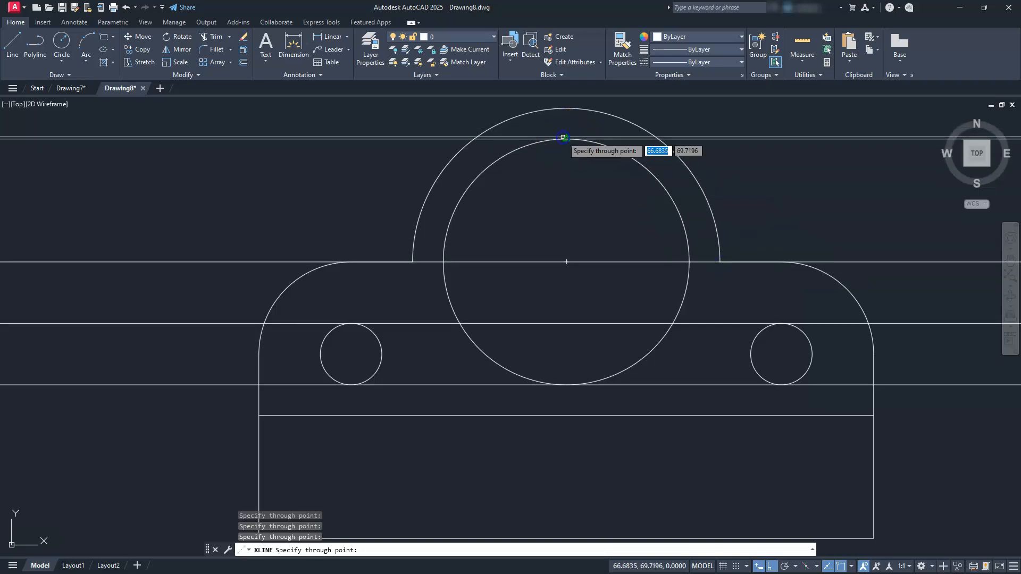
pyautogui.press('Escape')
pyautogui.press('Escape')
pyautogui.press('Escape')
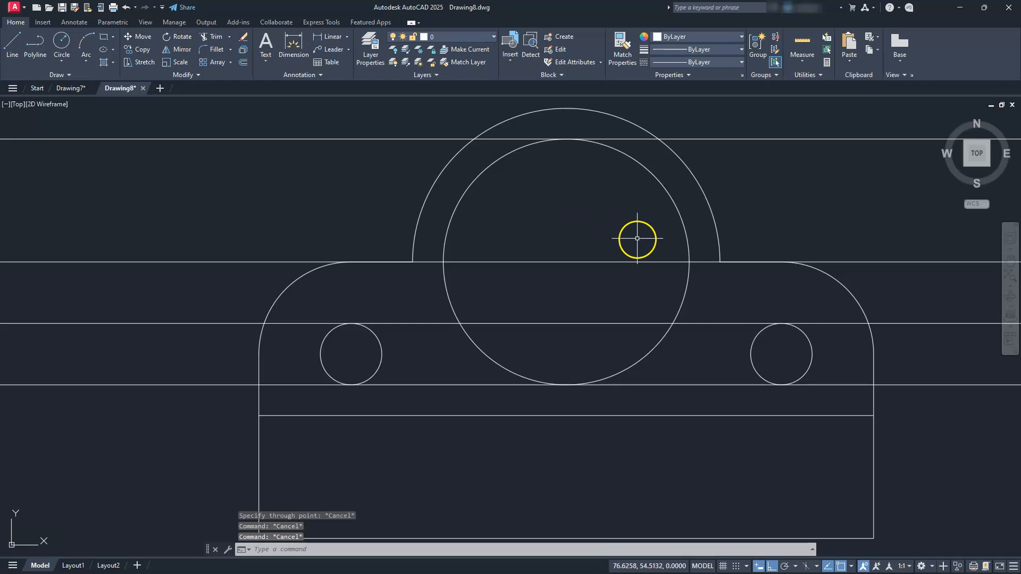
# Trim the construction lines left of the side view's upright, using both vertical edges of the upright as cutting edges.
pyautogui.scroll(-3, 641, 242)
pyautogui.moveTo(711, 266); pyautogui.dragTo(308, 270, button='middle')
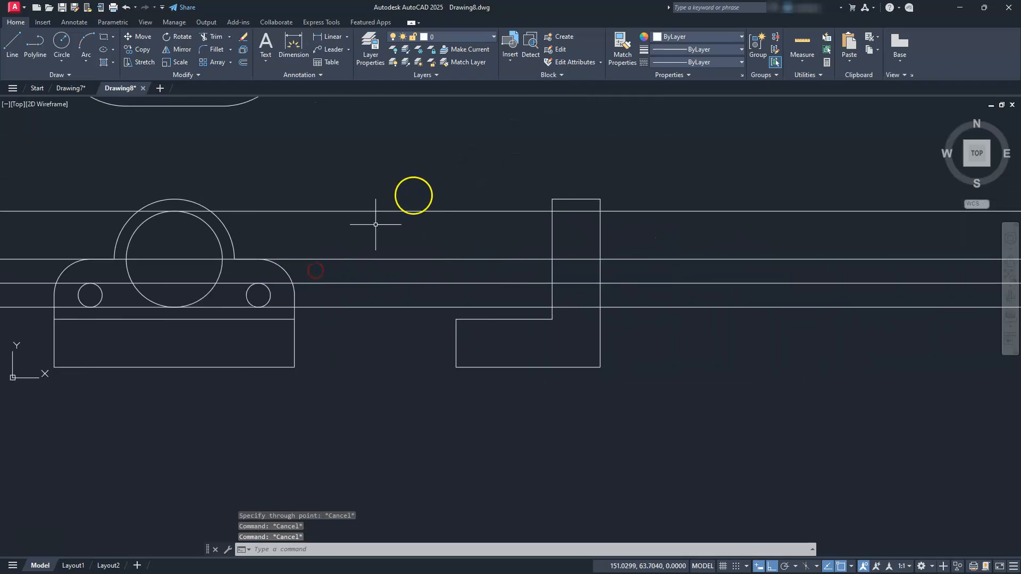
pyautogui.scroll(4, 490, 193)
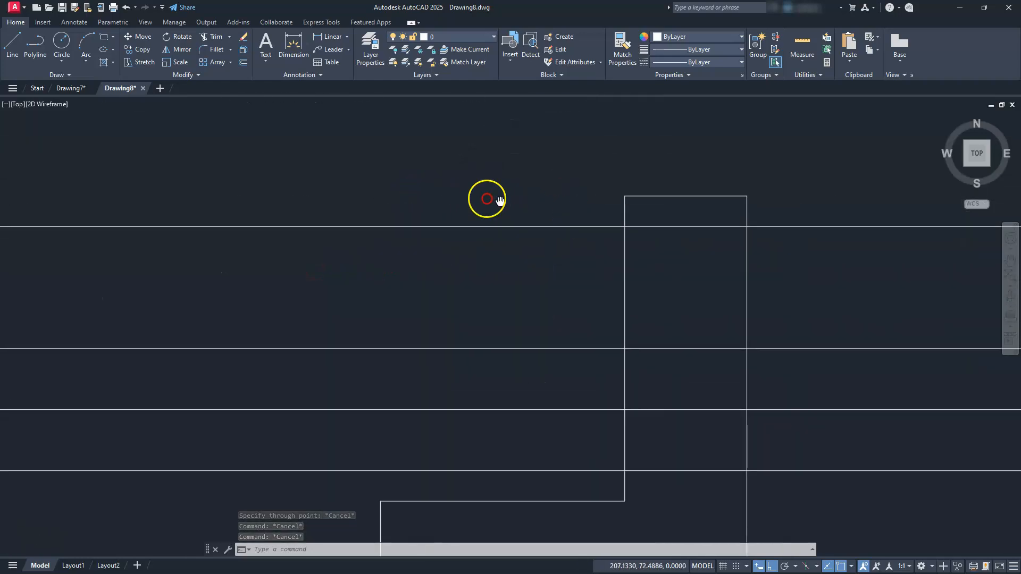
pyautogui.scroll(-2, 445, 170)
pyautogui.press('Escape')
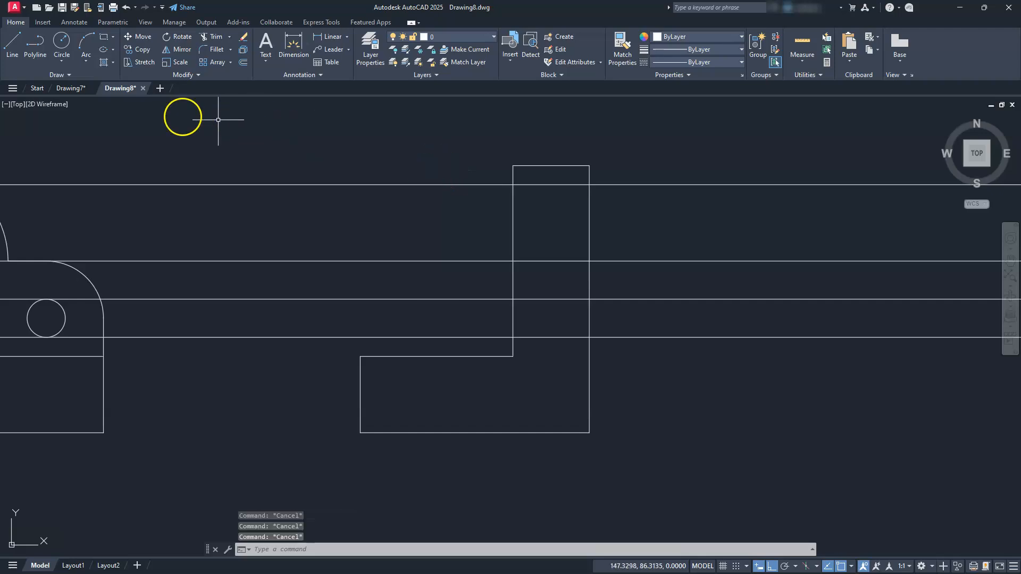
pyautogui.click(207, 37)
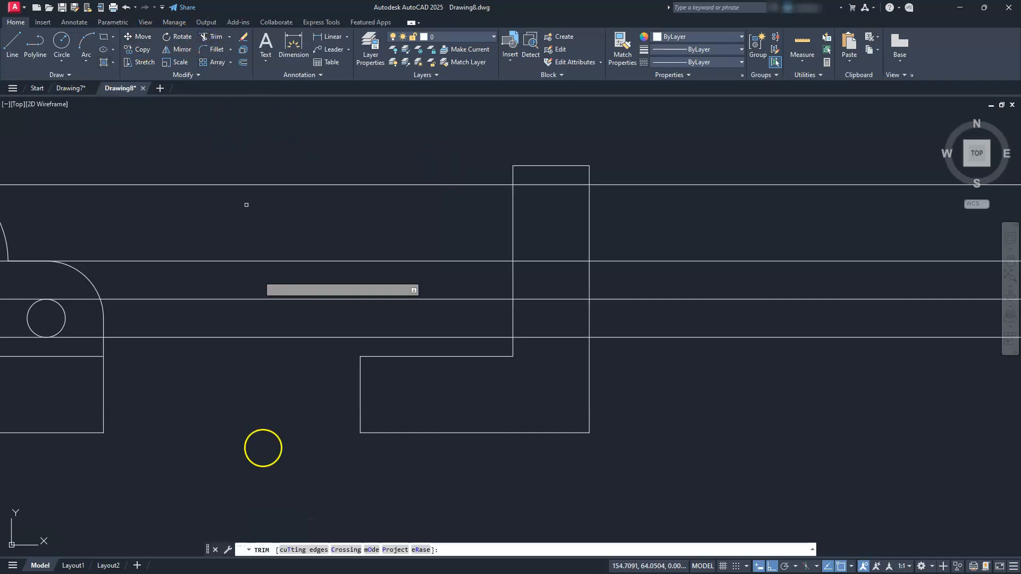
pyautogui.click(315, 550)
pyautogui.click(601, 219)
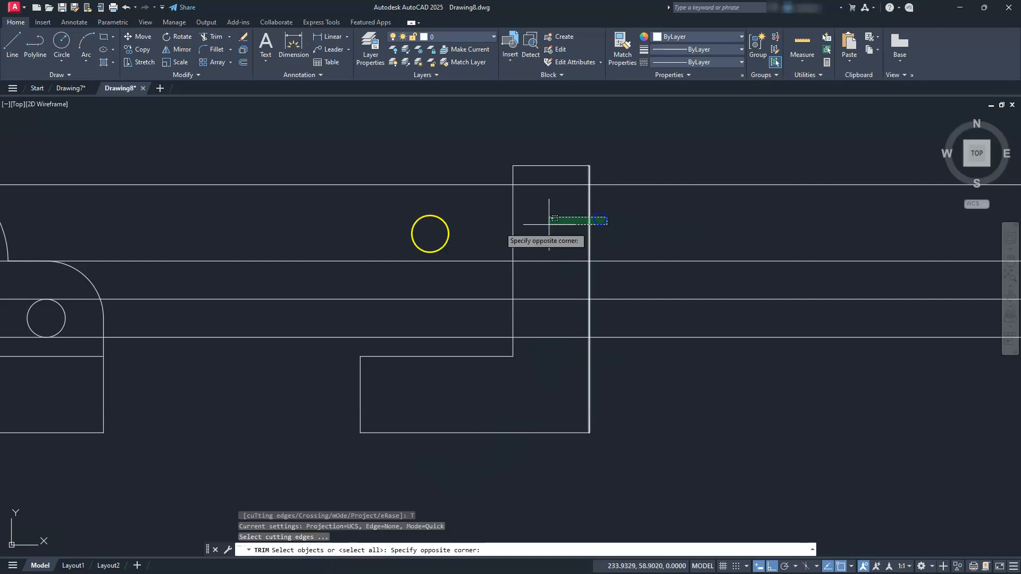
pyautogui.click(424, 233)
pyautogui.press('Return')
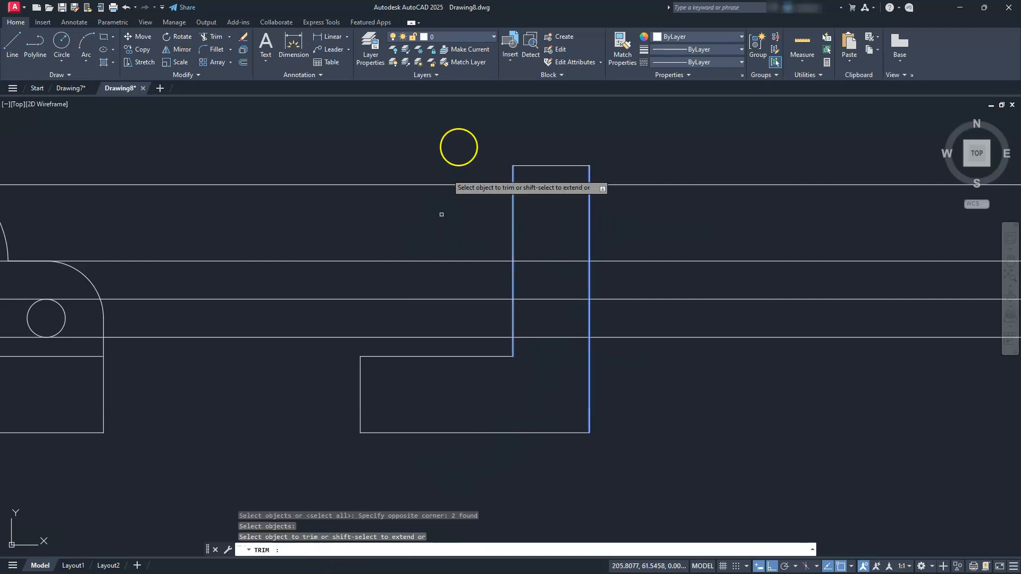
pyautogui.moveTo(249, 158); pyautogui.dragTo(234, 473)
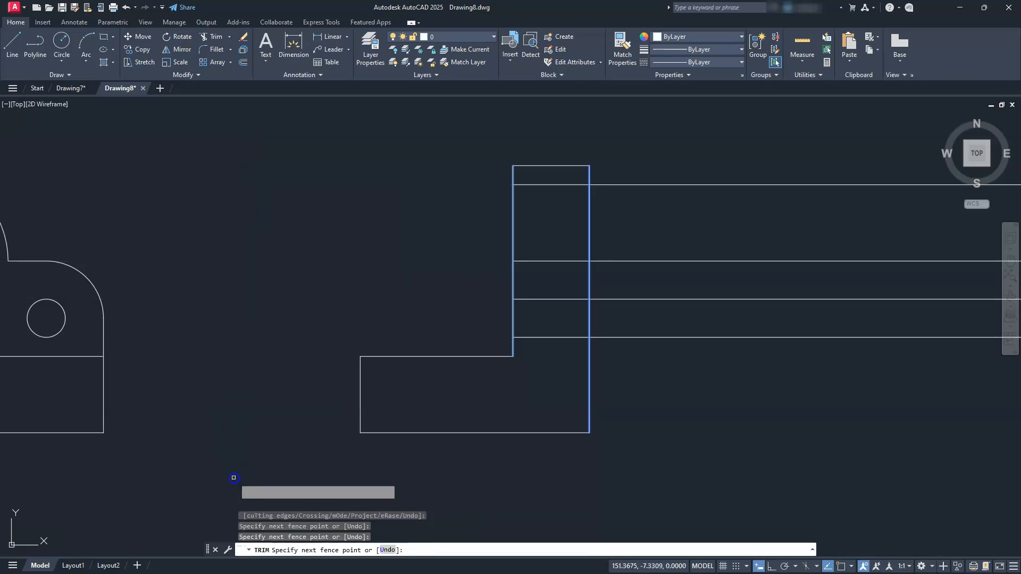
# Trim the four construction lines extending to the right of the side view's upright.
pyautogui.moveTo(688, 115); pyautogui.dragTo(720, 410)
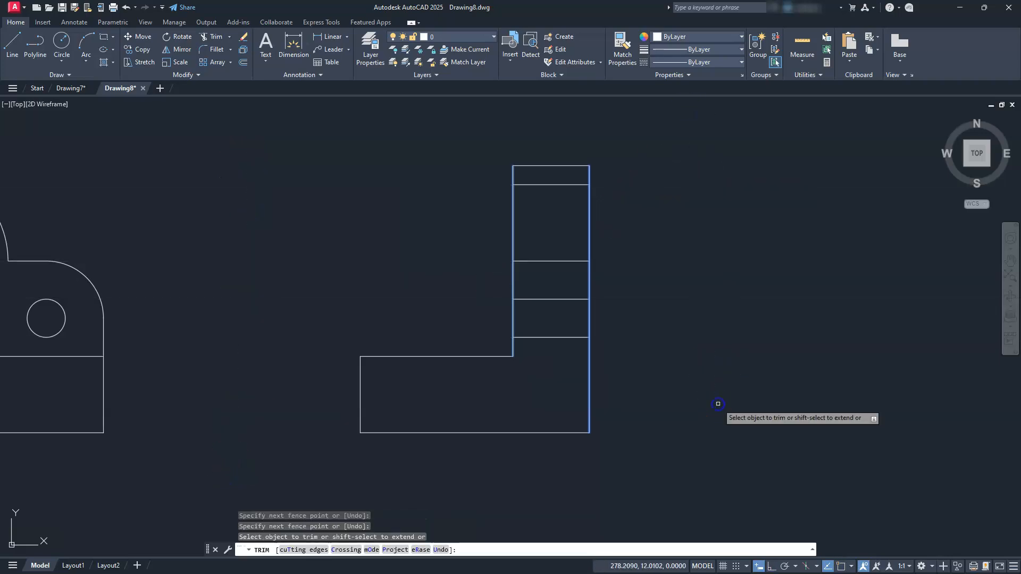
pyautogui.moveTo(606, 410); pyautogui.dragTo(678, 453, button='middle')
pyautogui.press('Escape')
pyautogui.press('Escape')
pyautogui.press('Escape')
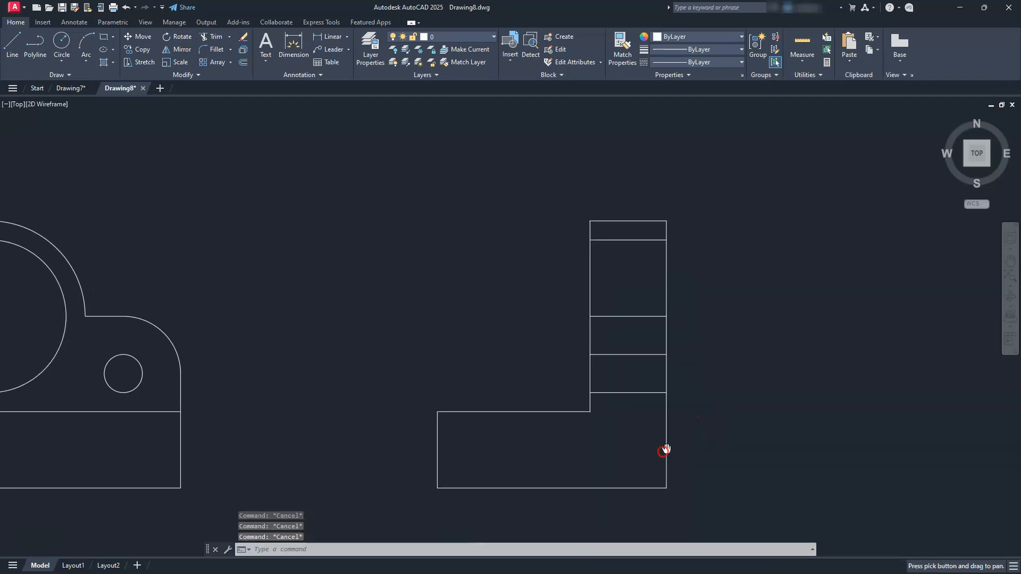
# Move the side view's two small-hole lines and the upper large-hole line to layer hid.
pyautogui.click(642, 426)
pyautogui.click(628, 338)
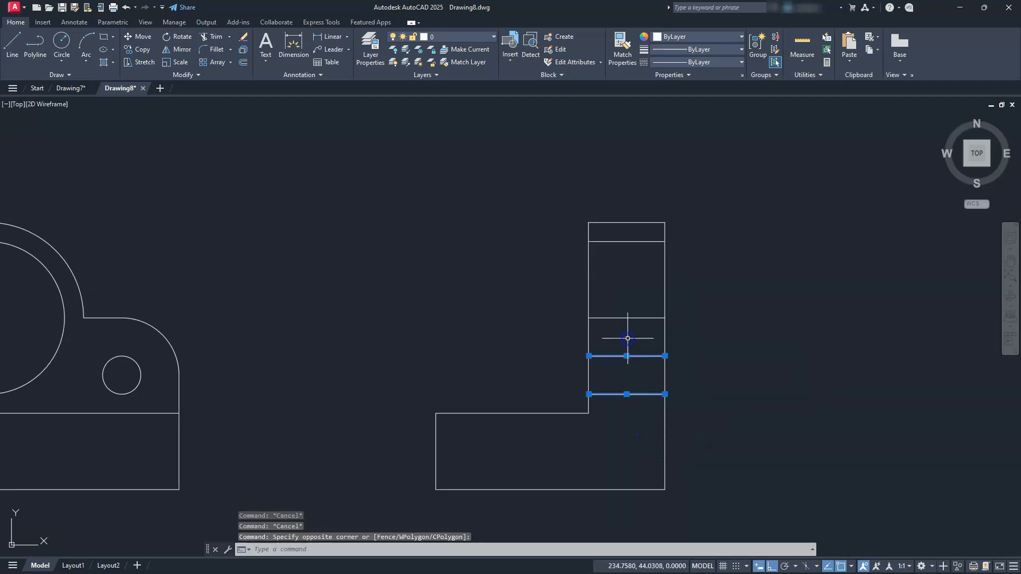
pyautogui.click(632, 243)
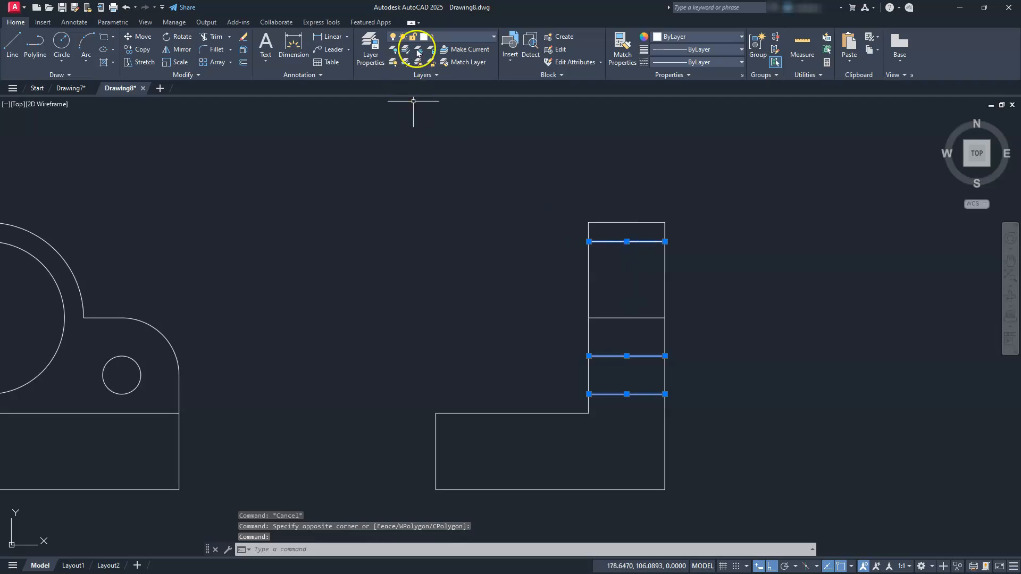
pyautogui.click(464, 43)
pyautogui.click(445, 75)
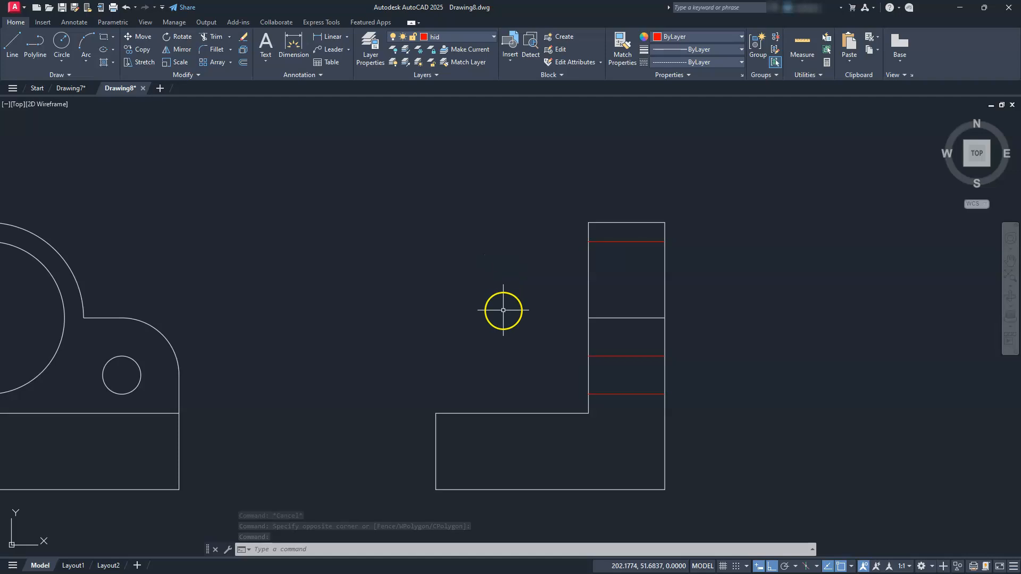
pyautogui.press('Escape')
pyautogui.press('Escape')
pyautogui.scroll(-6, 501, 321)
pyautogui.scroll(2, 518, 403)
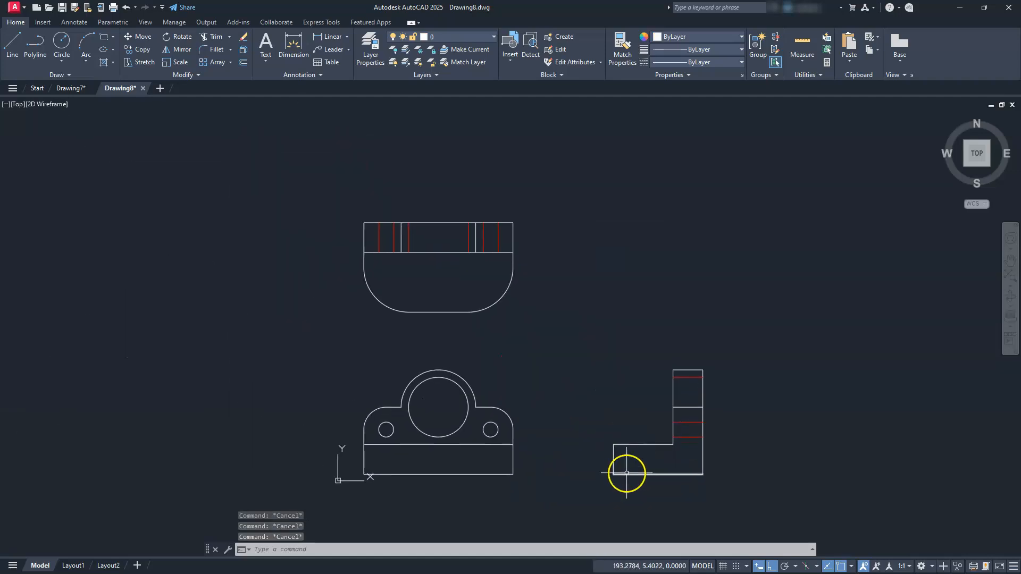
pyautogui.moveTo(626, 472); pyautogui.dragTo(619, 447, button='middle')
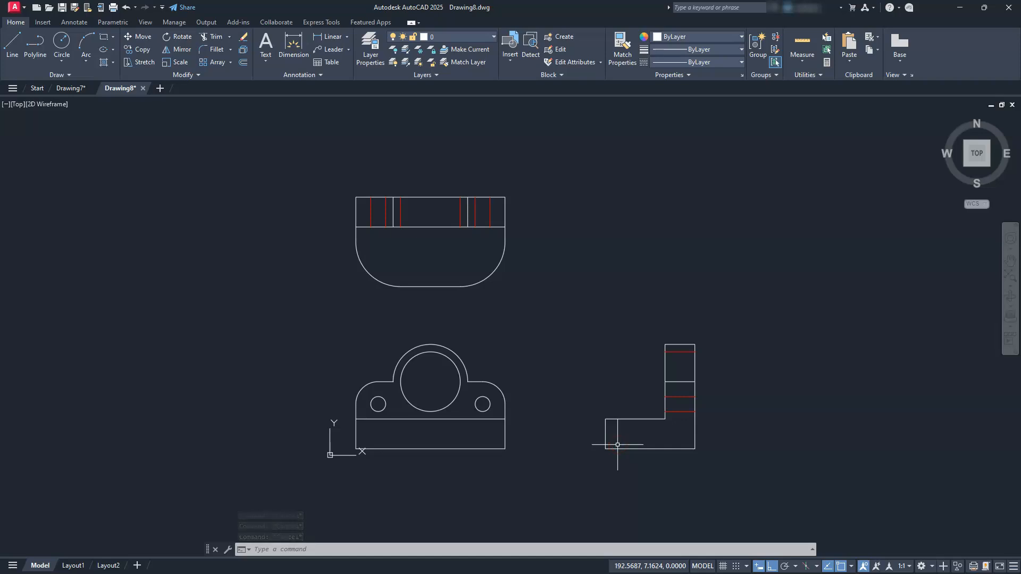
pyautogui.scroll(2, 617, 440)
pyautogui.moveTo(616, 440)
pyautogui.mouseDown(button='middle')
pyautogui.moveTo(746, 466)
pyautogui.moveTo(597, 465)
pyautogui.mouseUp(button='middle')
pyautogui.scroll(-4, 746, 455)
pyautogui.scroll(2, 598, 465)
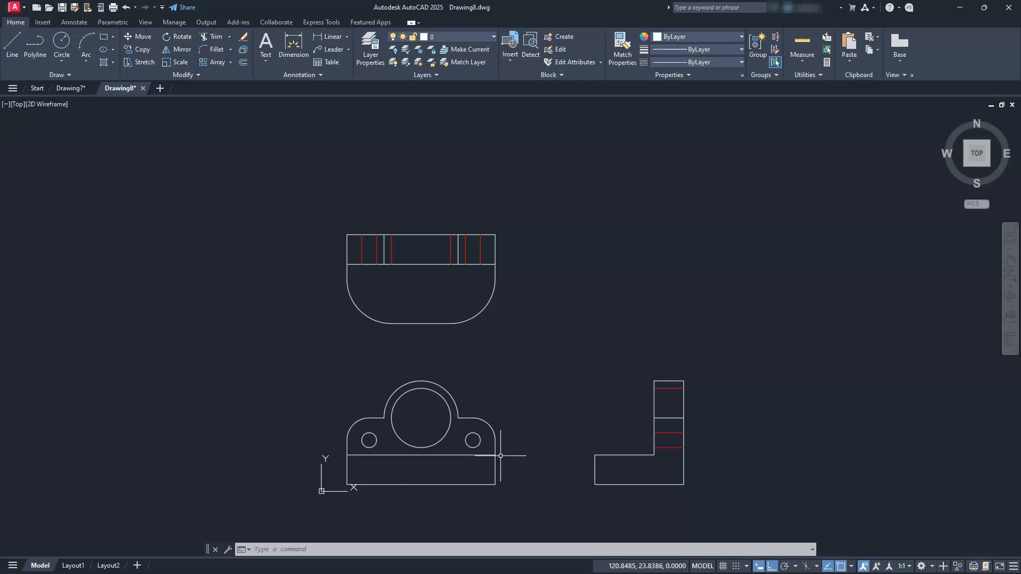
# Turn on isometric drafting with the left isoplane for the empty area to the right of the side view.
pyautogui.moveTo(679, 372)
pyautogui.mouseDown(button='middle')
pyautogui.moveTo(544, 424)
pyautogui.moveTo(339, 362)
pyautogui.moveTo(193, 346)
pyautogui.moveTo(175, 353)
pyautogui.moveTo(180, 372)
pyautogui.mouseUp(button='middle')
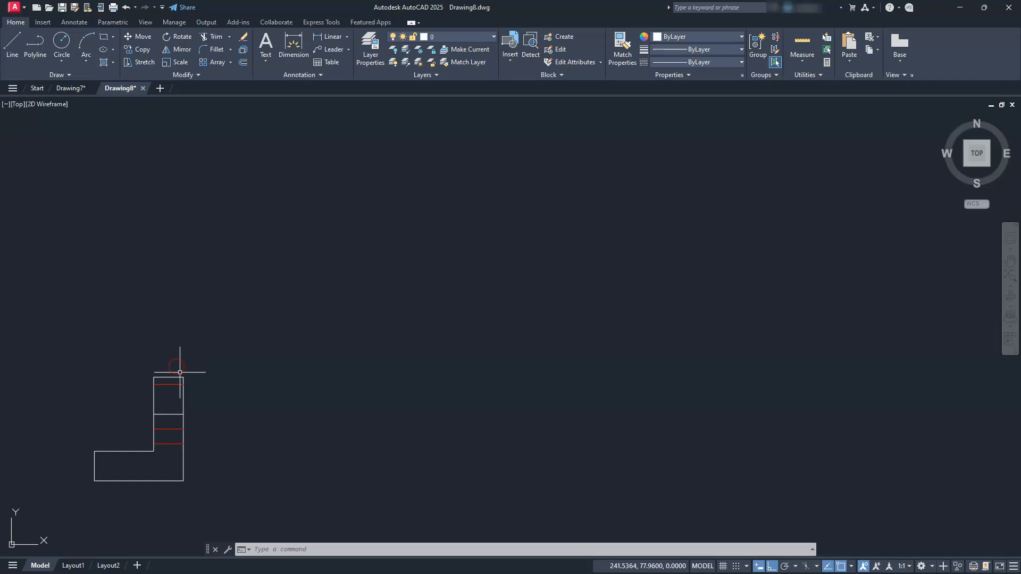
pyautogui.click(806, 566)
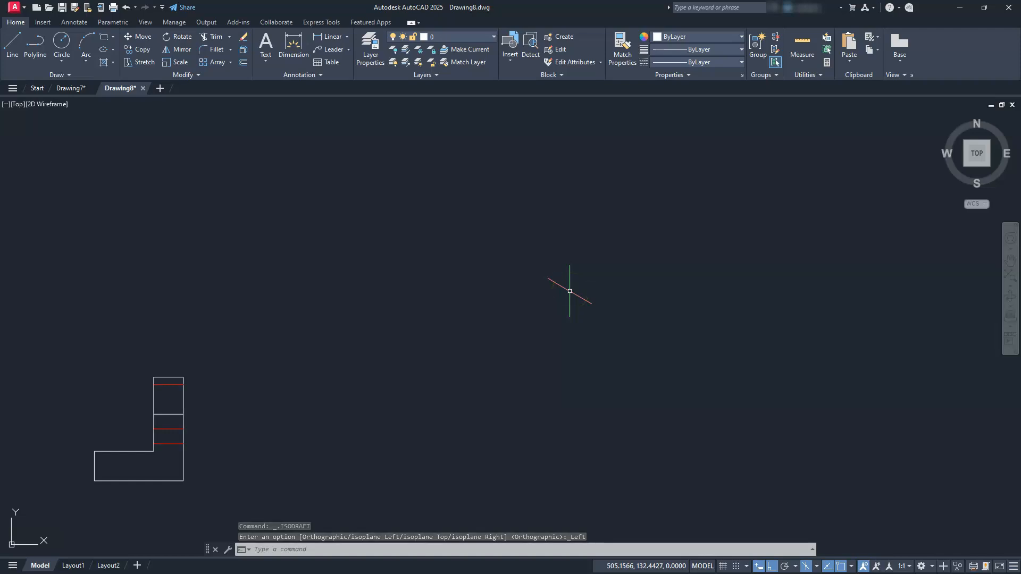
pyautogui.click(817, 567)
pyautogui.click(691, 341)
pyautogui.click(611, 351)
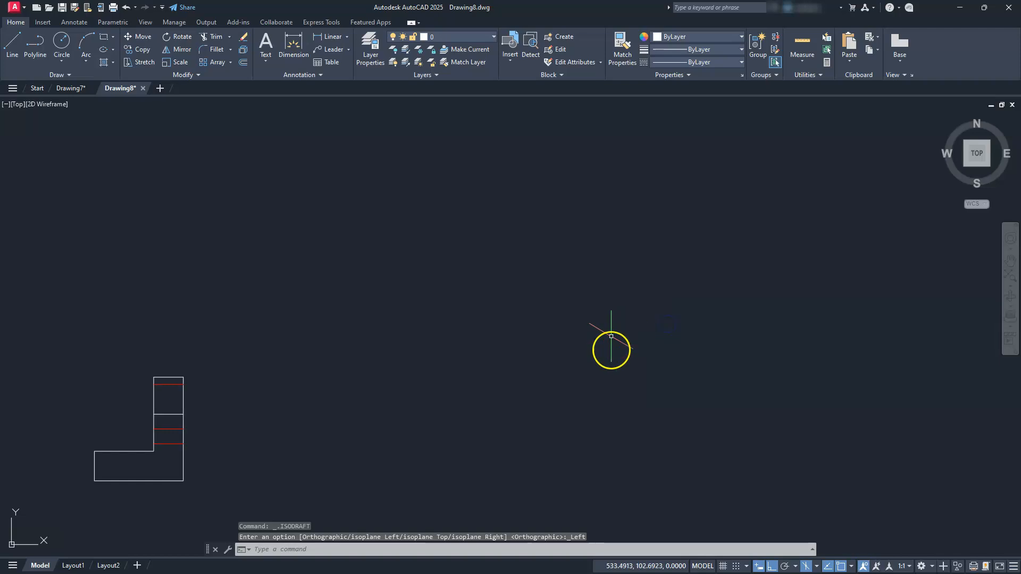
pyautogui.click(817, 567)
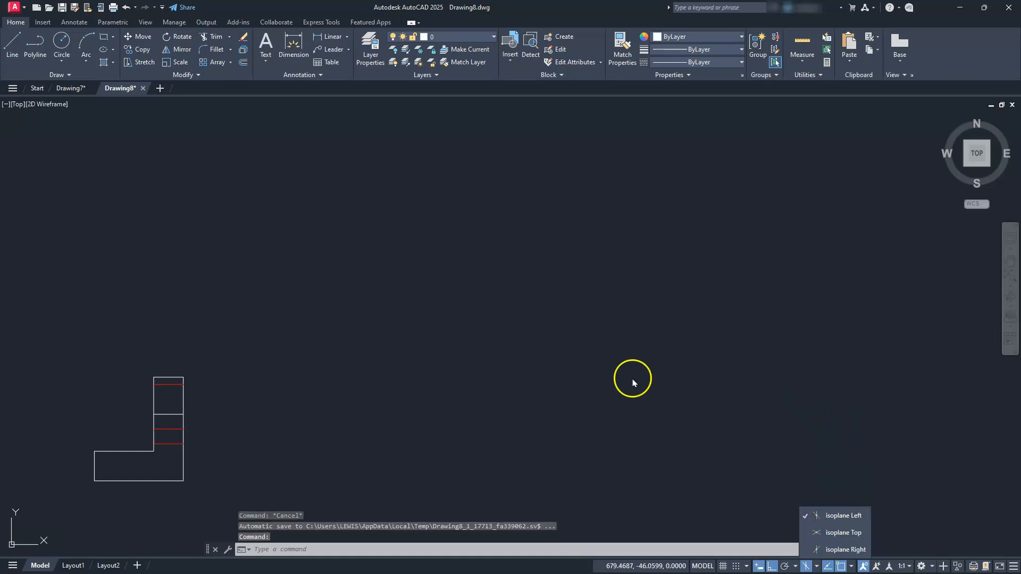
pyautogui.click(599, 361)
pyautogui.press('F7')
pyautogui.press('F7')
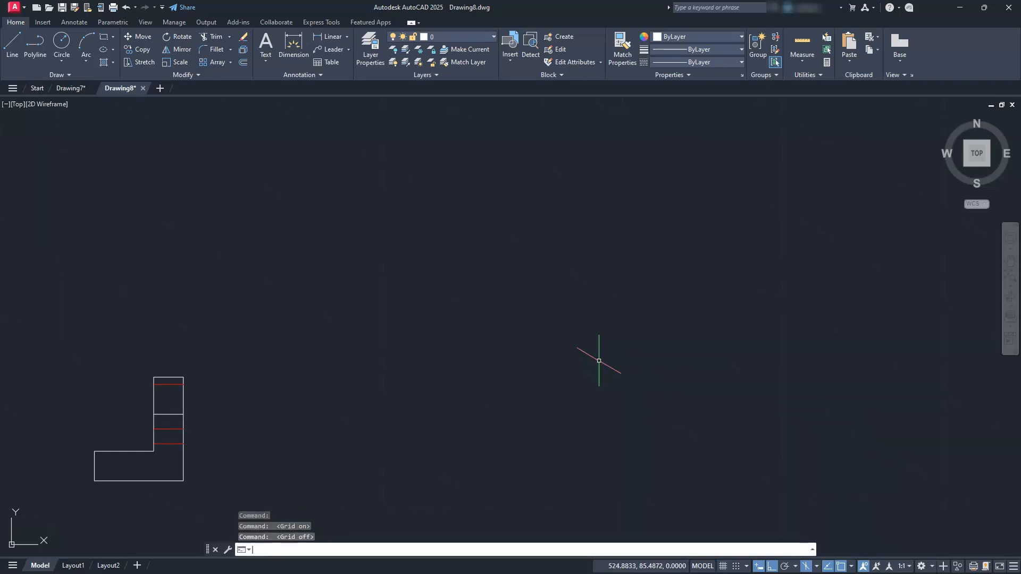
# Switch the isometric drafting plane to the top isoplane.
pyautogui.press('F6')
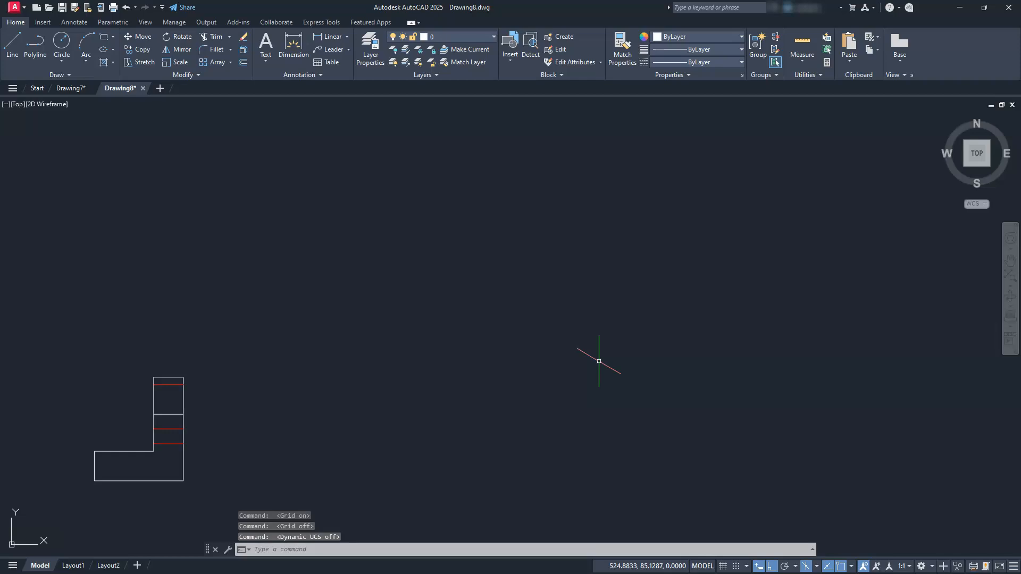
pyautogui.press('F6')
pyautogui.press('F5')
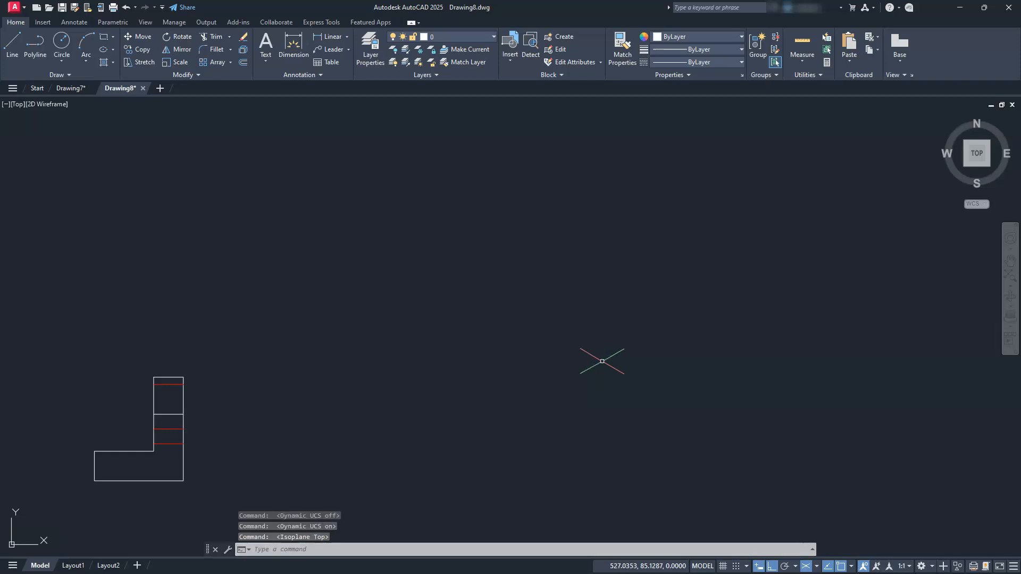
pyautogui.press('F5')
pyautogui.press('F5')
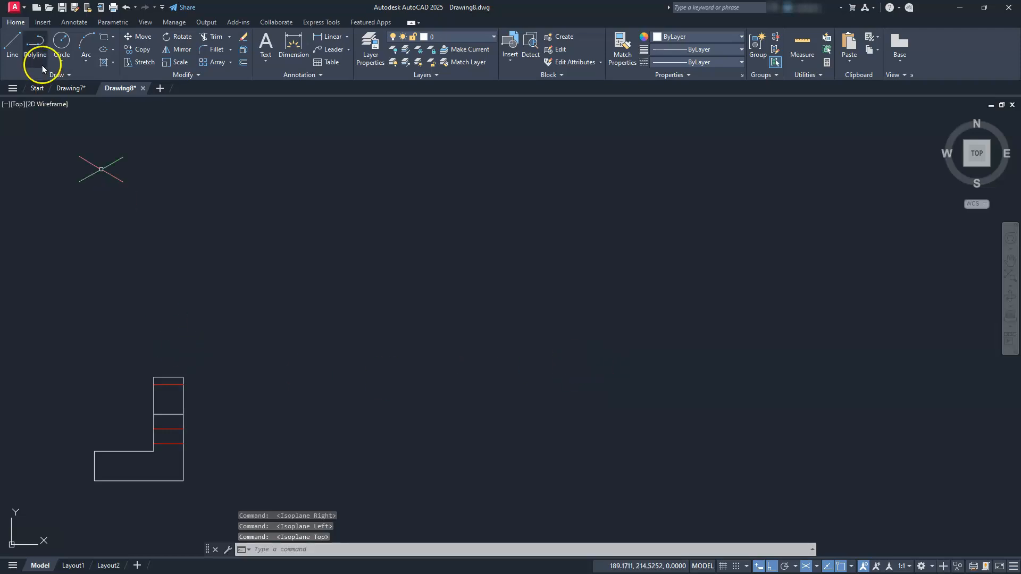
# Draw a closed 100 by 60 isometric rectangle with lines in the empty area to the right of the side view.
pyautogui.click(15, 38)
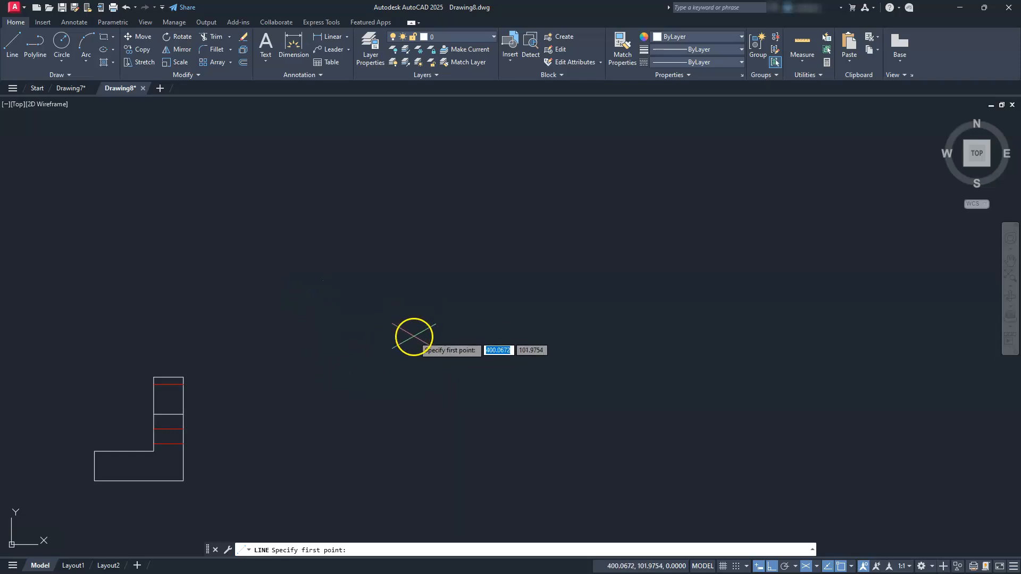
pyautogui.click(386, 321)
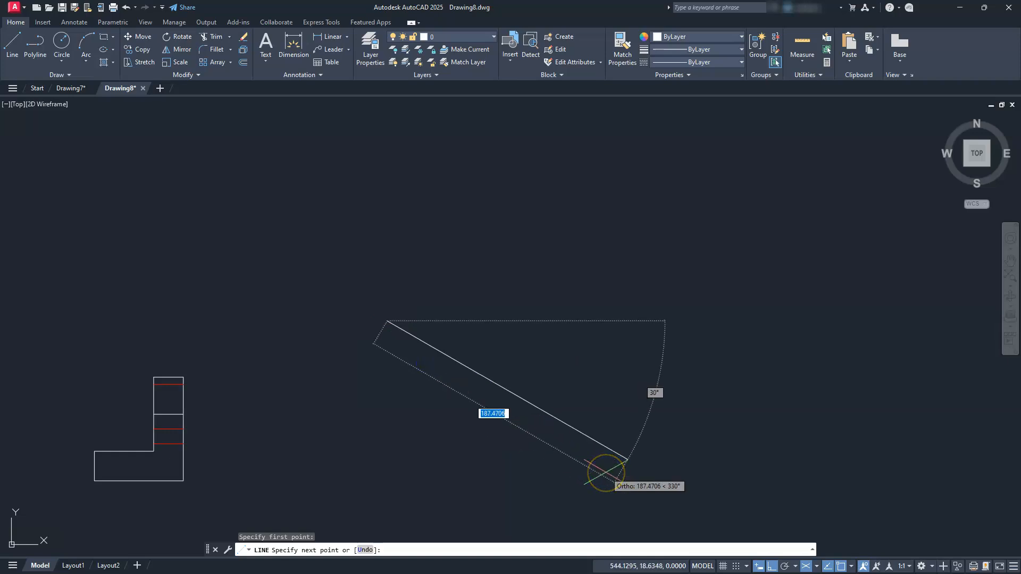
pyautogui.write('100')
pyautogui.press('Return')
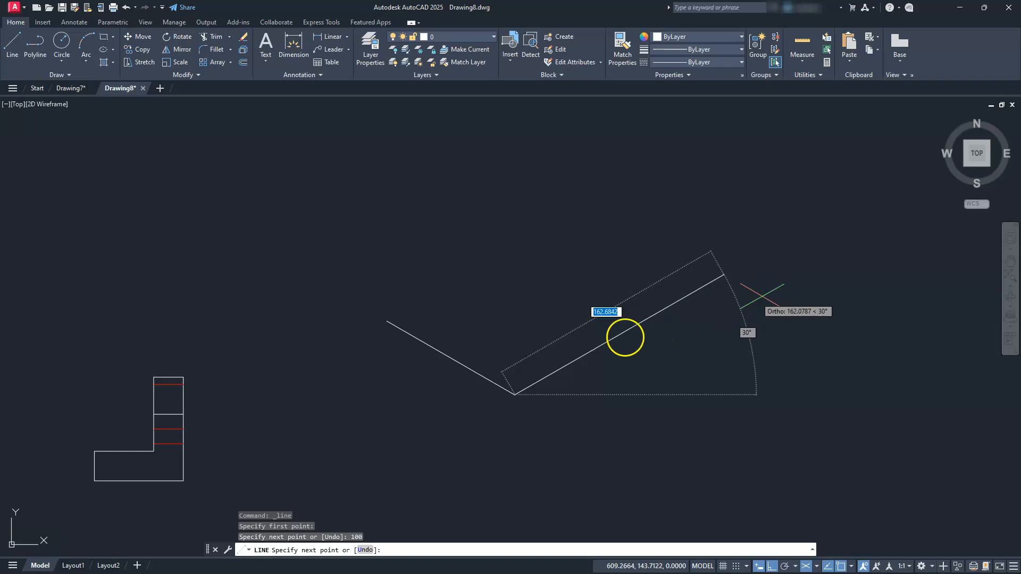
pyautogui.scroll(4, 585, 335)
pyautogui.moveTo(575, 346)
pyautogui.mouseDown(button='middle')
pyautogui.moveTo(620, 313)
pyautogui.moveTo(665, 308)
pyautogui.moveTo(666, 318)
pyautogui.mouseUp(button='middle')
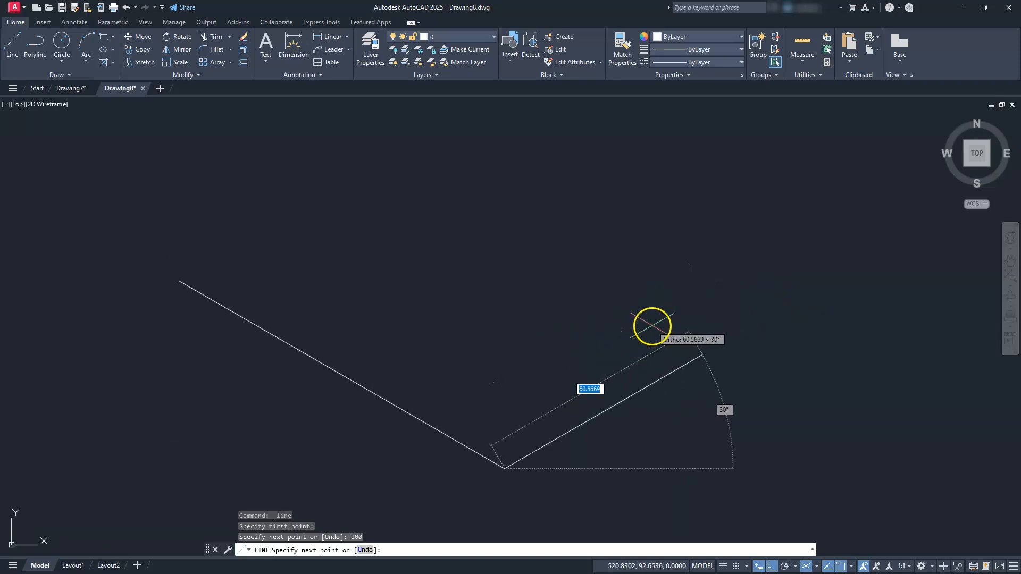
pyautogui.write('60')
pyautogui.press('Return')
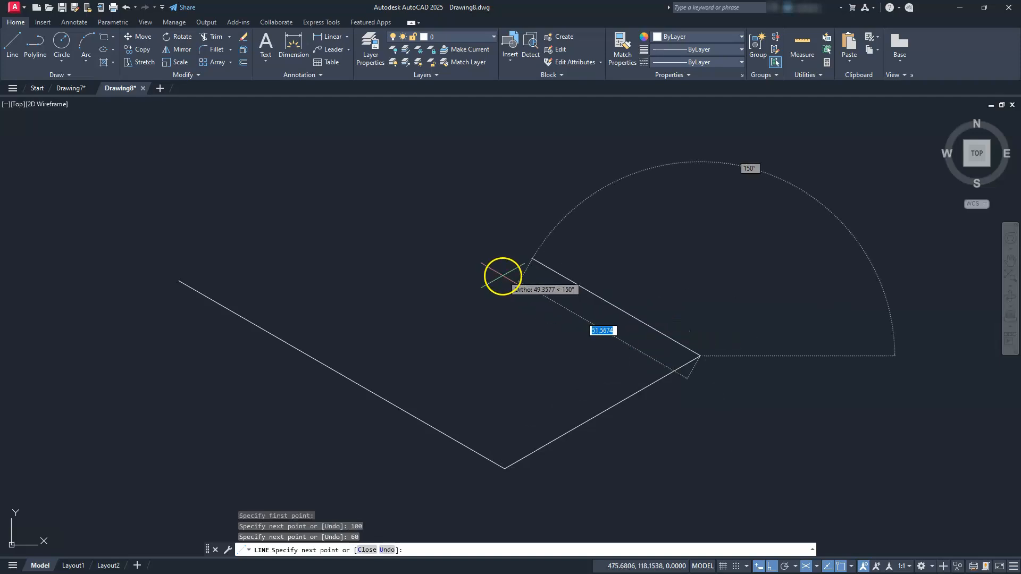
pyautogui.write('100')
pyautogui.press('Return')
pyautogui.write('c')
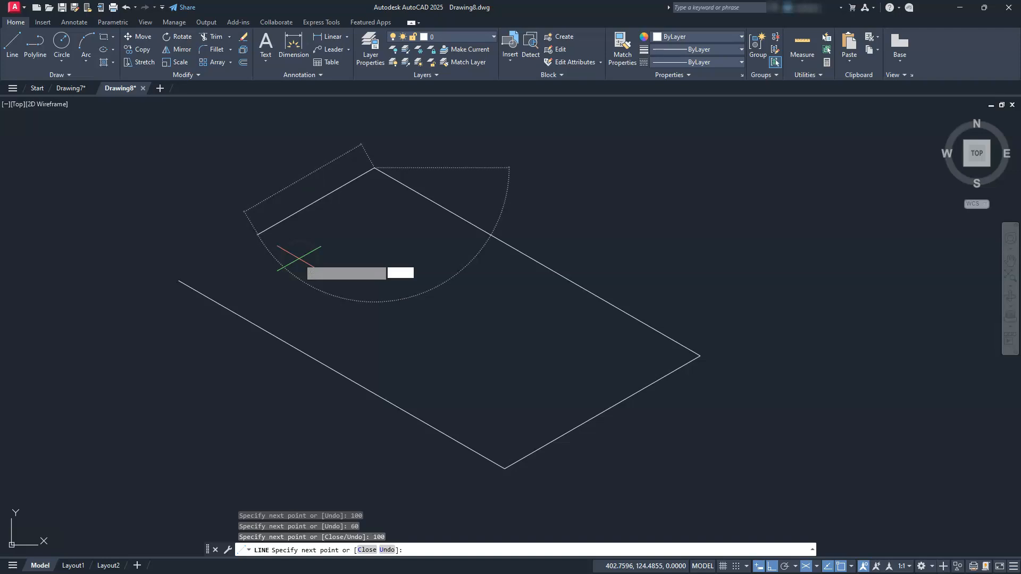
pyautogui.press('Return')
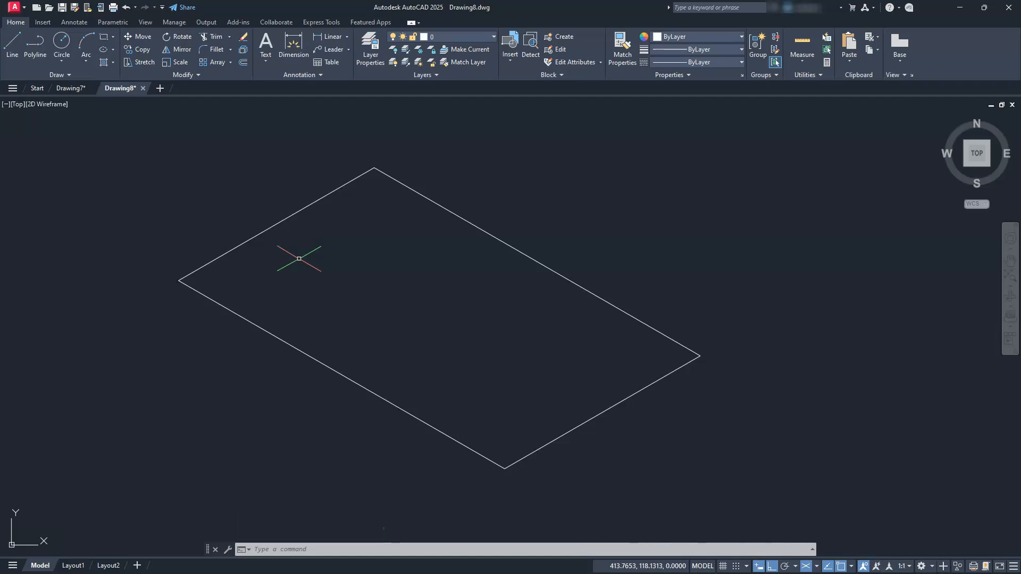
# Draw an isocircle of radius 30 inside the isometric rectangle using the Ellipse command's Isocircle option.
pyautogui.moveTo(382, 348)
pyautogui.mouseDown(button='middle')
pyautogui.moveTo(462, 323)
pyautogui.moveTo(520, 289)
pyautogui.mouseUp(button='middle')
pyautogui.scroll(-2, 514, 307)
pyautogui.scroll(2, 514, 308)
pyautogui.moveTo(567, 317)
pyautogui.mouseDown(button='middle')
pyautogui.moveTo(496, 310)
pyautogui.moveTo(510, 317)
pyautogui.mouseUp(button='middle')
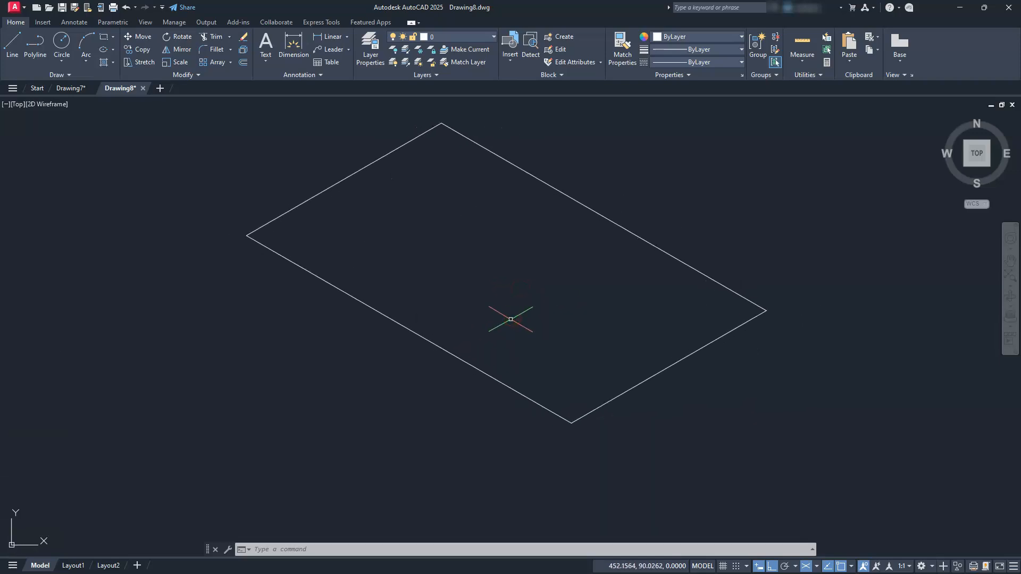
pyautogui.write('el')
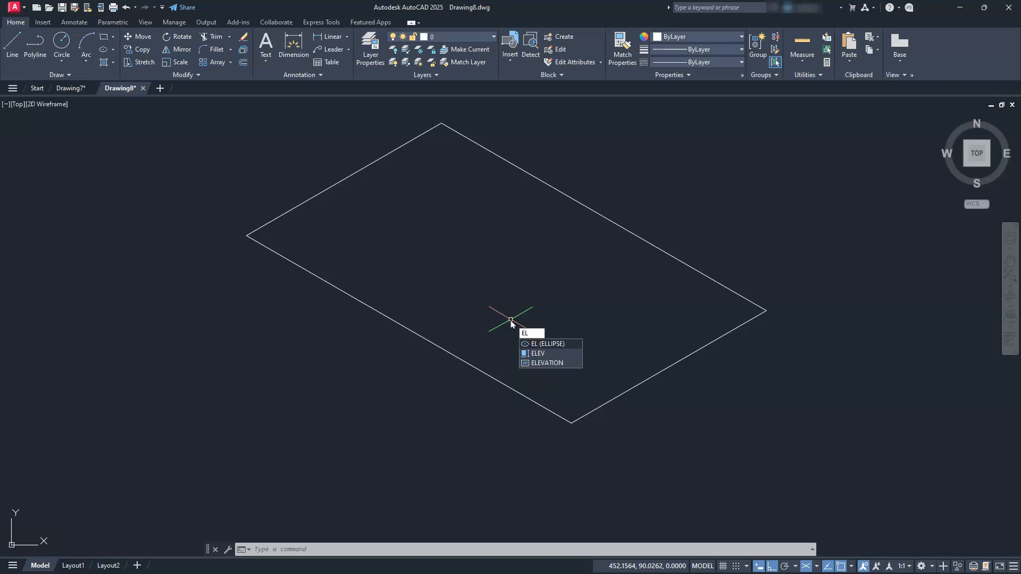
pyautogui.press('Return')
pyautogui.press('Return')
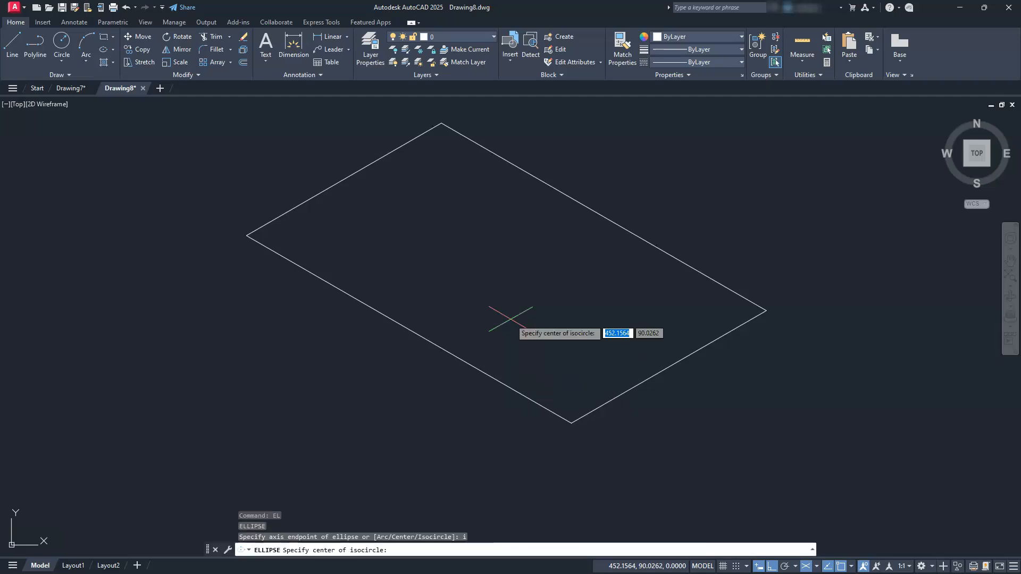
pyautogui.click(534, 289)
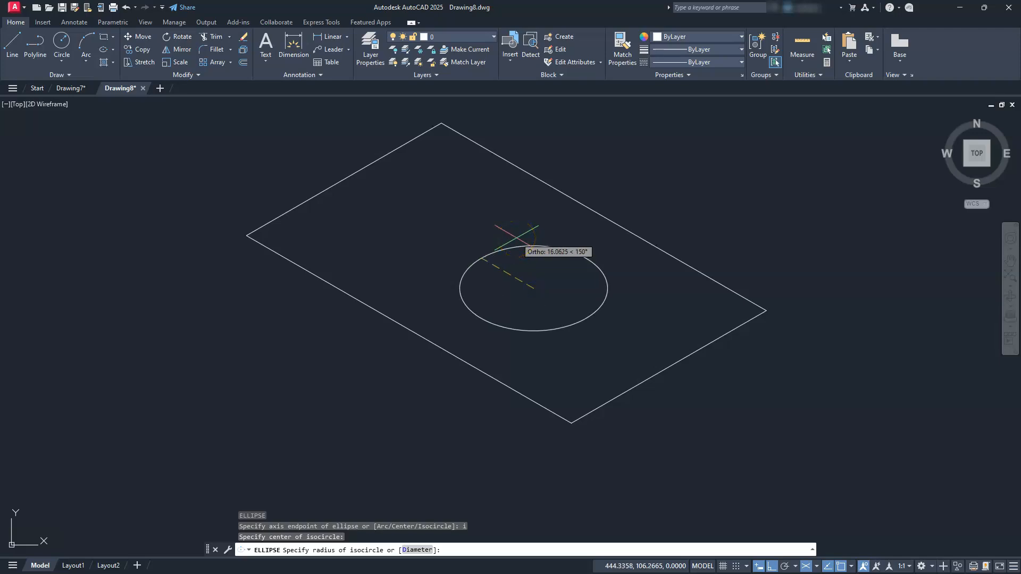
pyautogui.press('Return')
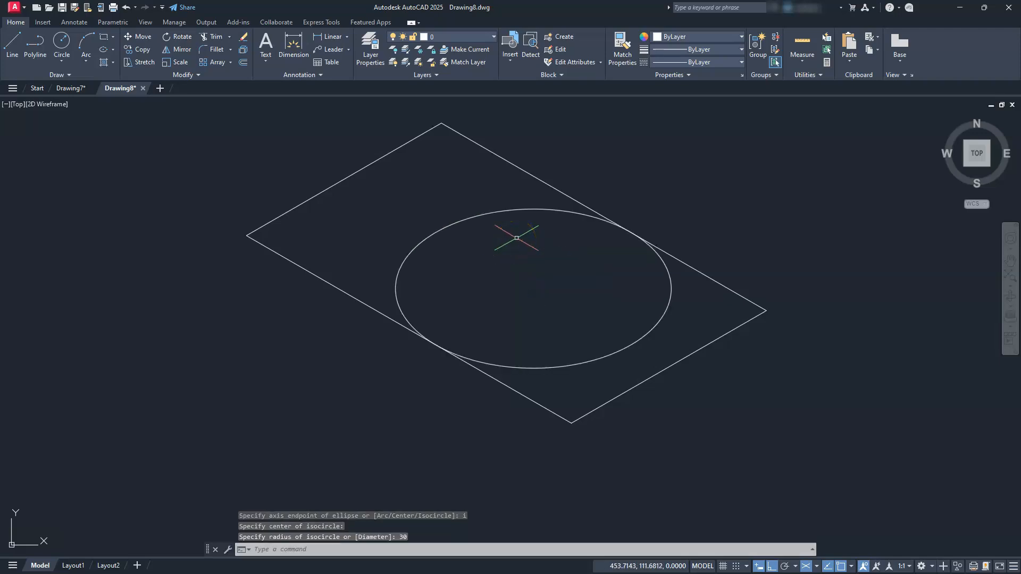
pyautogui.press('Escape')
pyautogui.press('Escape')
pyautogui.press('Escape')
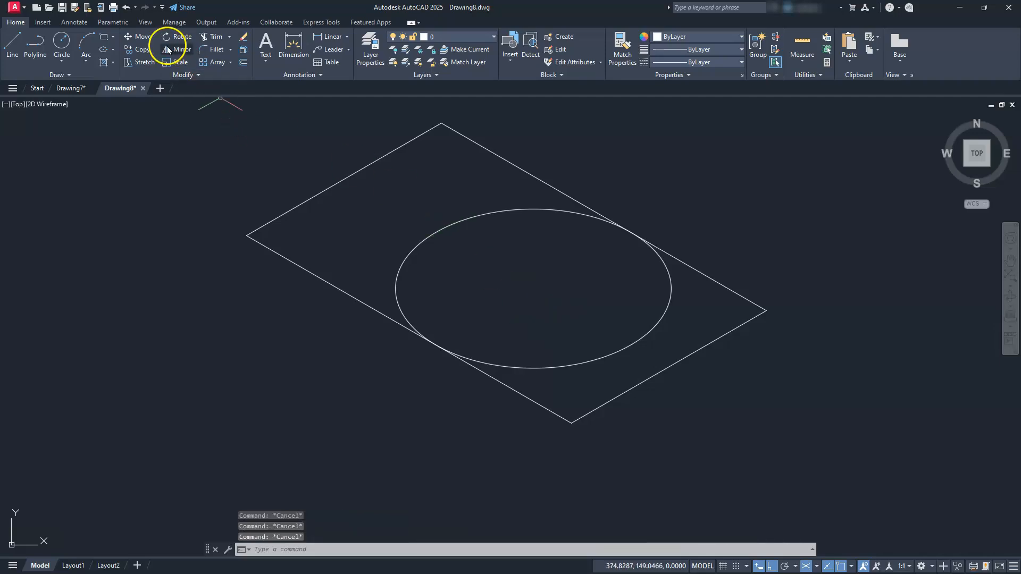
# Copy the isocircle up and to the left, parallel to the rectangle's long edges.
pyautogui.click(139, 52)
pyautogui.click(599, 353)
pyautogui.click(577, 382)
pyautogui.press('Return')
pyautogui.click(745, 428)
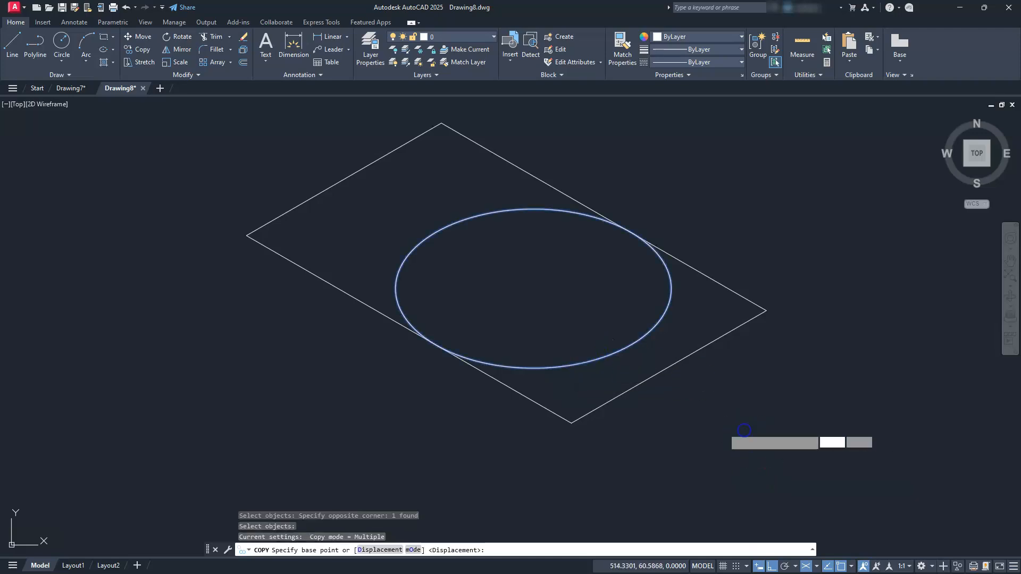
pyautogui.click(460, 385)
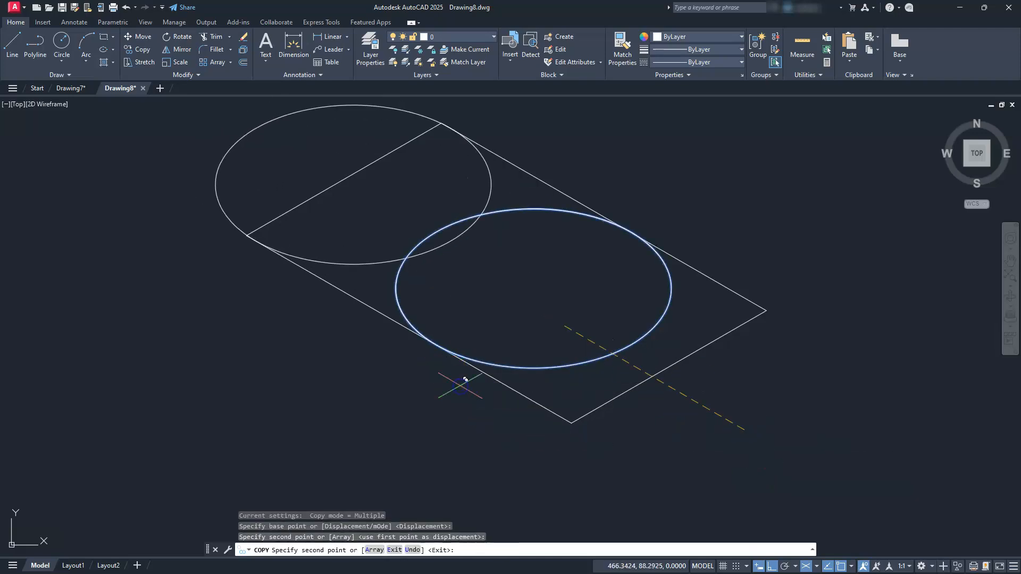
pyautogui.press('Escape')
pyautogui.press('Escape')
pyautogui.press('Escape')
pyautogui.press('Escape')
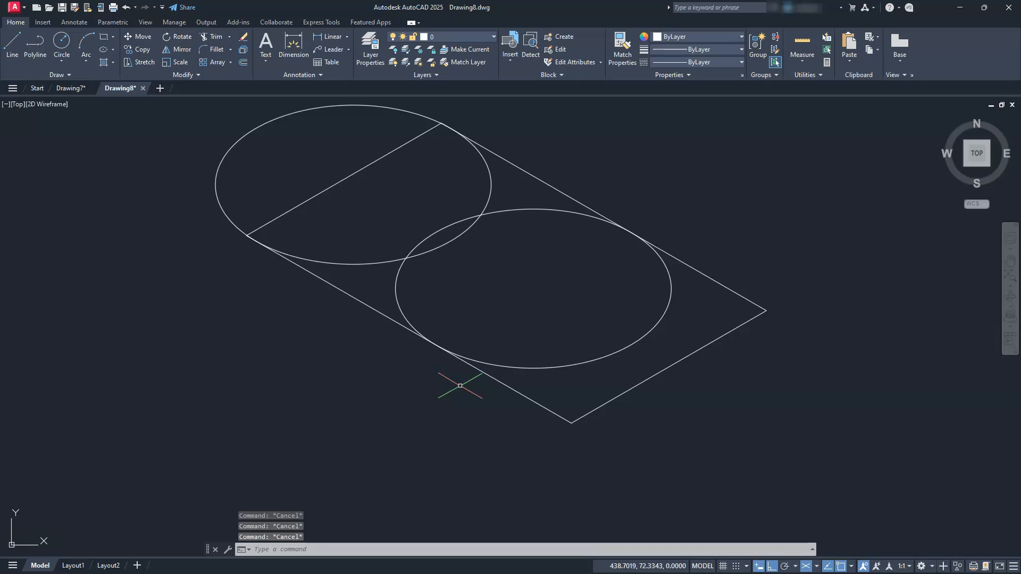
# Centre the original isocircle on the rectangle's lowest corner and the copied isocircle on its leftmost corner.
pyautogui.click(509, 350)
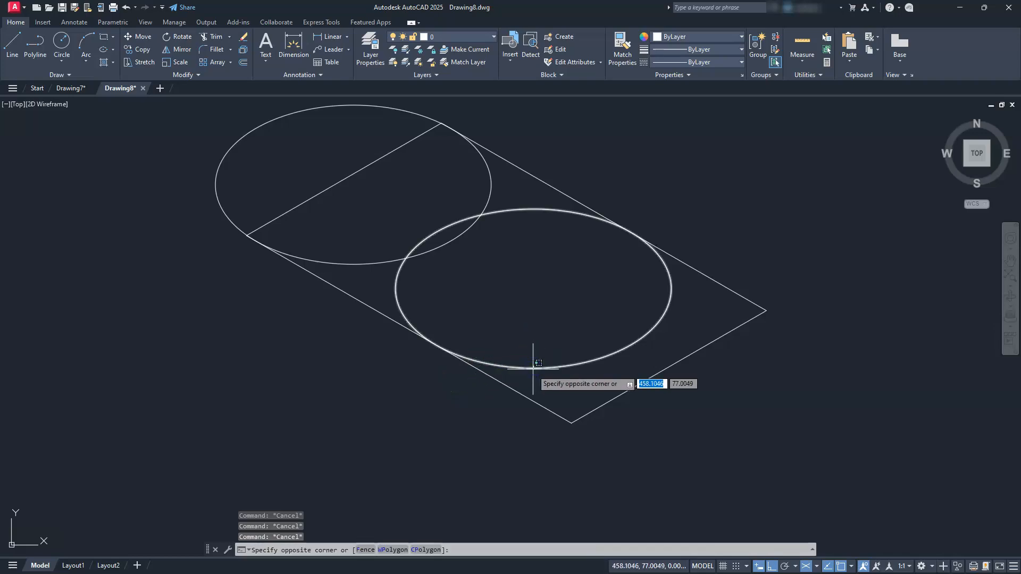
pyautogui.click(534, 368)
pyautogui.click(534, 289)
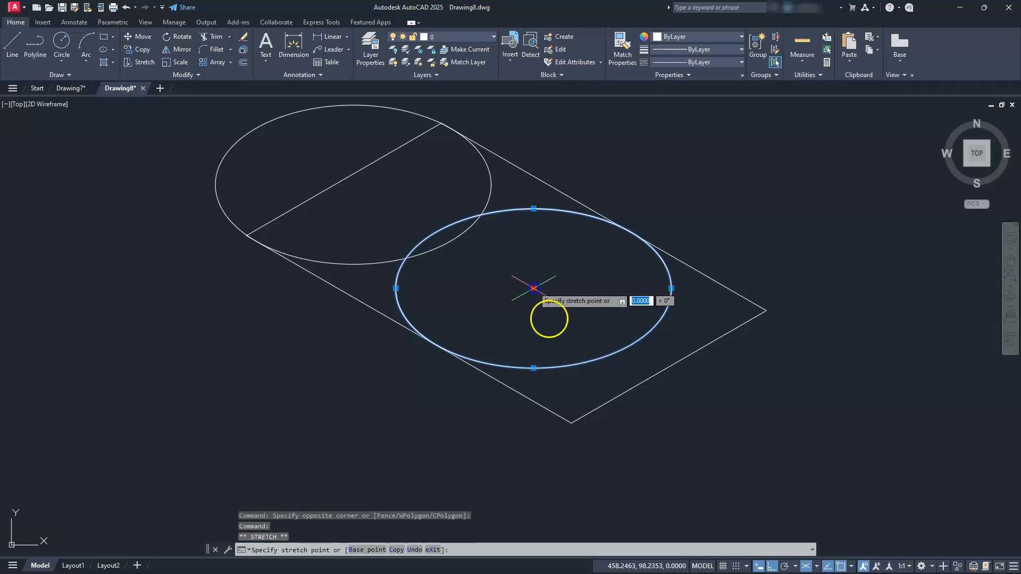
pyautogui.click(571, 423)
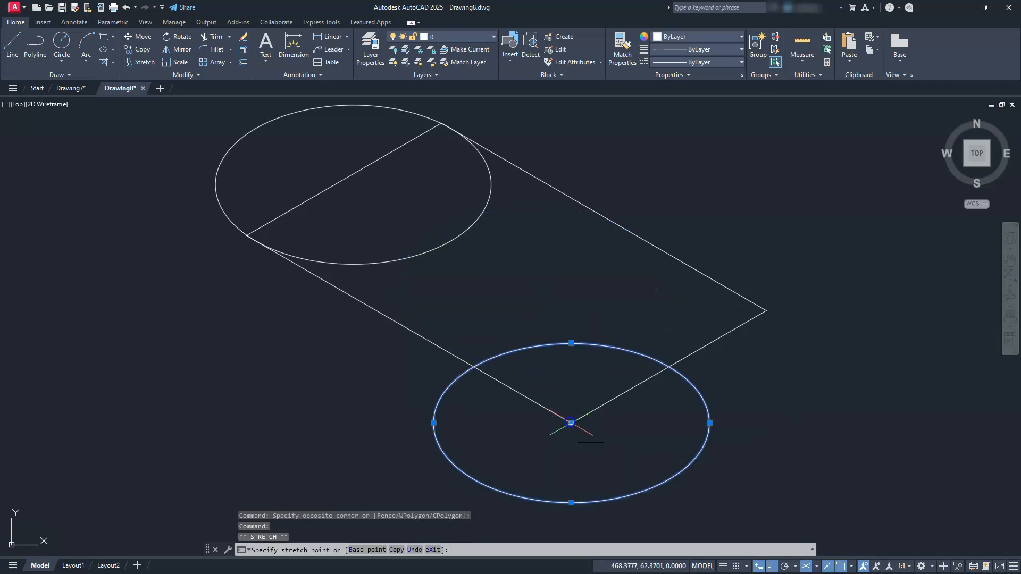
pyautogui.click(443, 243)
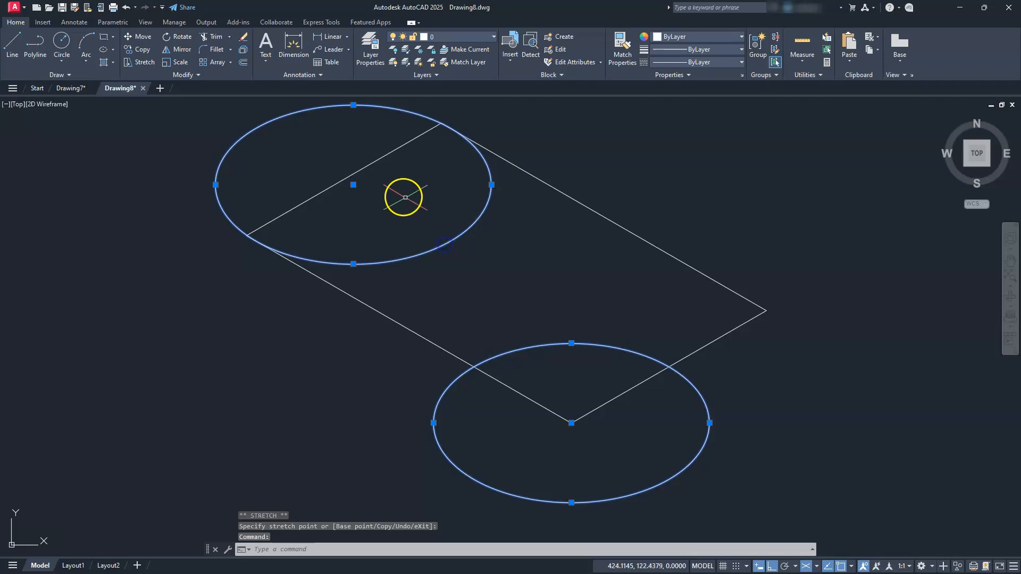
pyautogui.click(353, 185)
pyautogui.click(246, 236)
pyautogui.press('Escape')
# Move both isocircles together by 30 up to the right, parallel to the rectangle's short edges.
pyautogui.moveTo(450, 337); pyautogui.dragTo(534, 336, button='middle')
pyautogui.click(579, 483)
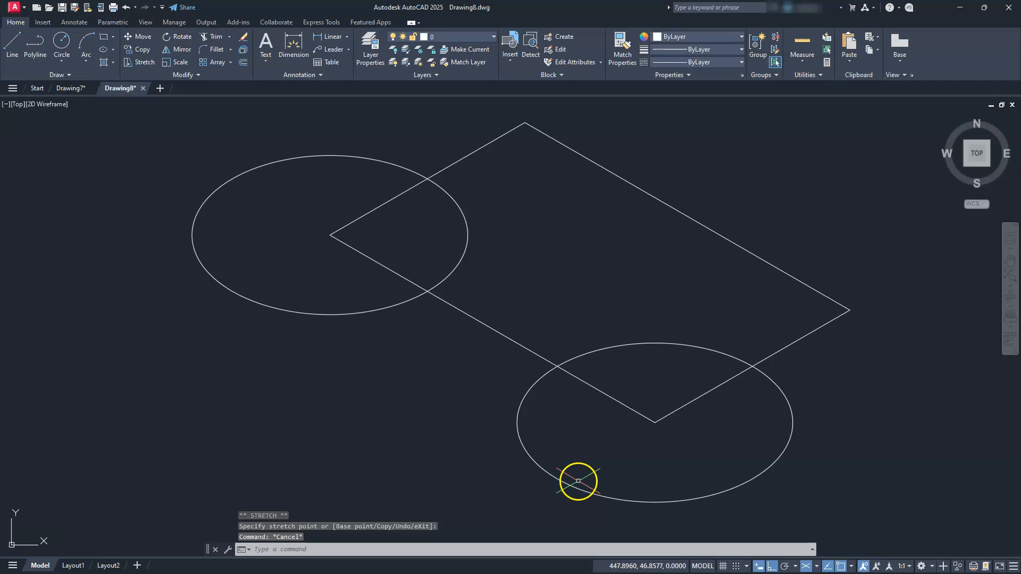
pyautogui.click(486, 445)
pyautogui.click(366, 284)
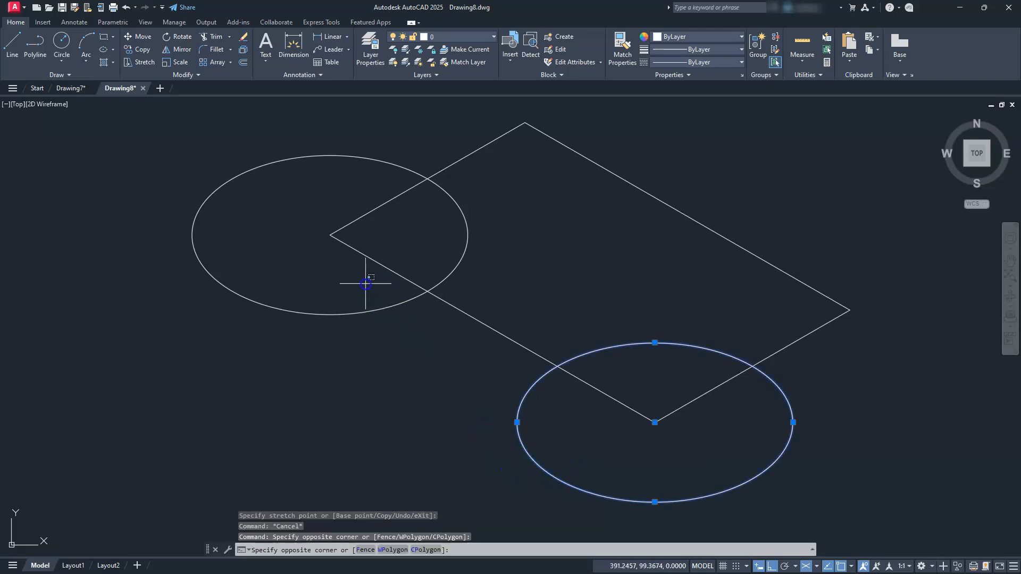
pyautogui.click(336, 360)
pyautogui.click(137, 37)
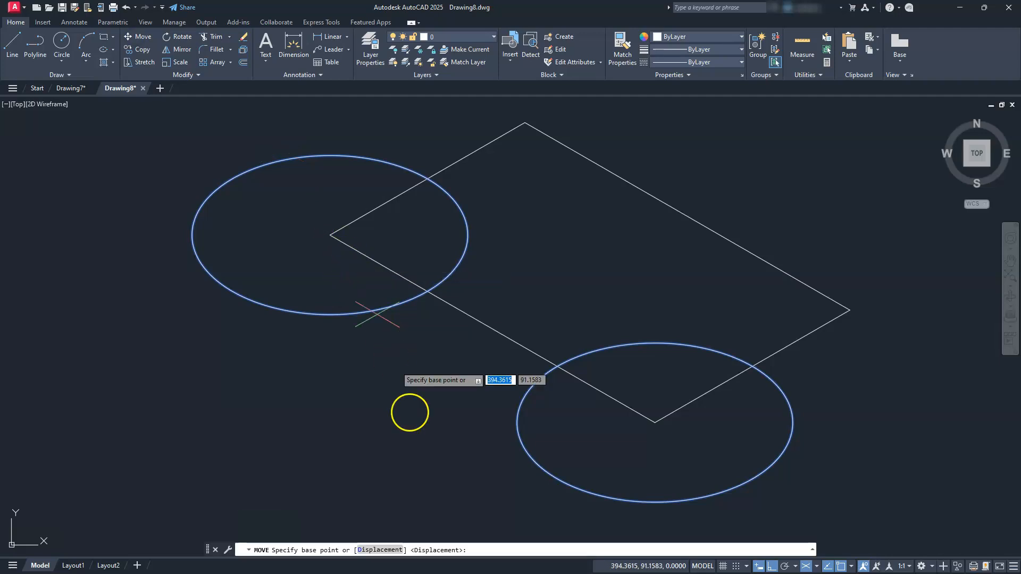
pyautogui.click(403, 440)
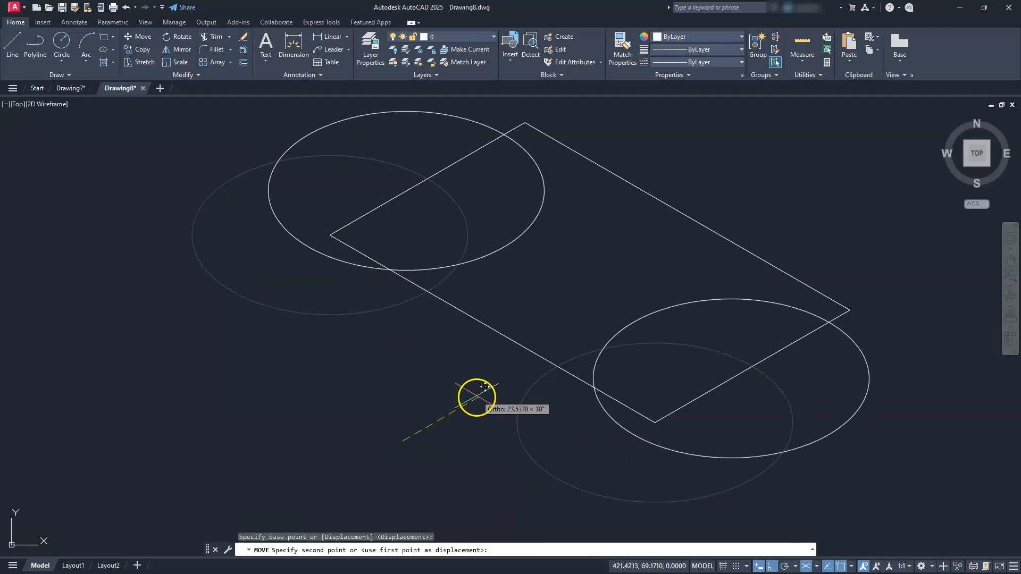
pyautogui.write('30')
pyautogui.press('Return')
# Move the right isocircle by 30 up to the left, parallel to the rectangle's long edges.
pyautogui.click(745, 418)
pyautogui.click(728, 491)
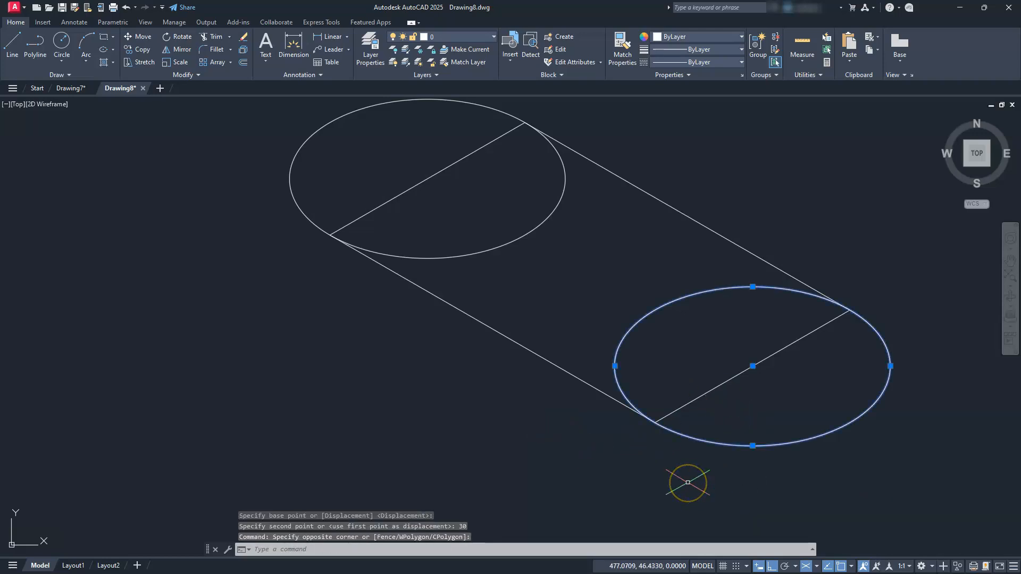
pyautogui.write('m')
pyautogui.press('Return')
pyautogui.click(636, 466)
pyautogui.write('30')
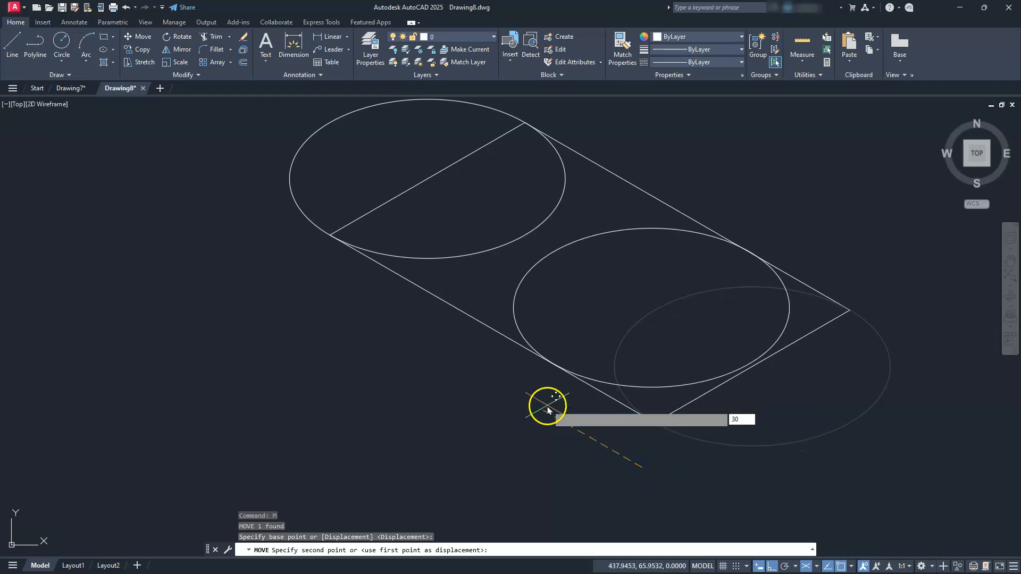
pyautogui.press('Return')
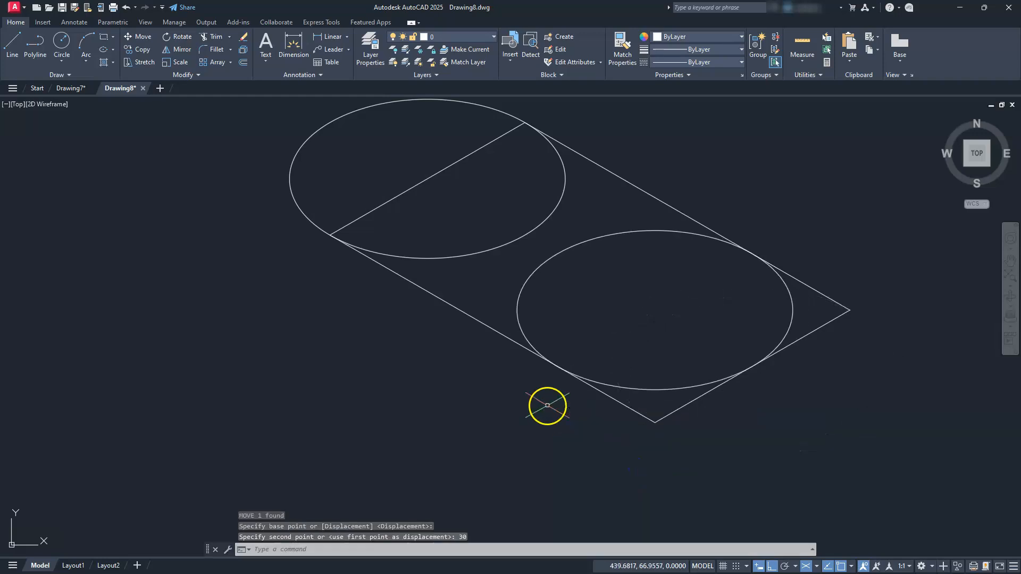
# Move the left isocircle by 30 down to the right, parallel to the rectangle's long edges.
pyautogui.click(445, 258)
pyautogui.write('m')
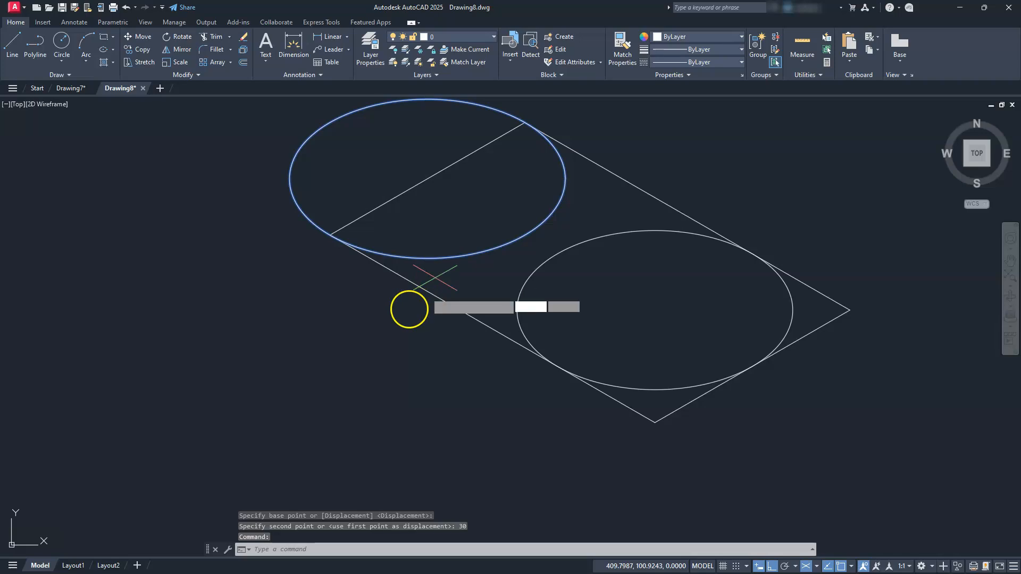
pyautogui.press('Return')
pyautogui.click(353, 335)
pyautogui.write('30')
pyautogui.press('Return')
pyautogui.press('Escape')
pyautogui.press('Escape')
pyautogui.press('Escape')
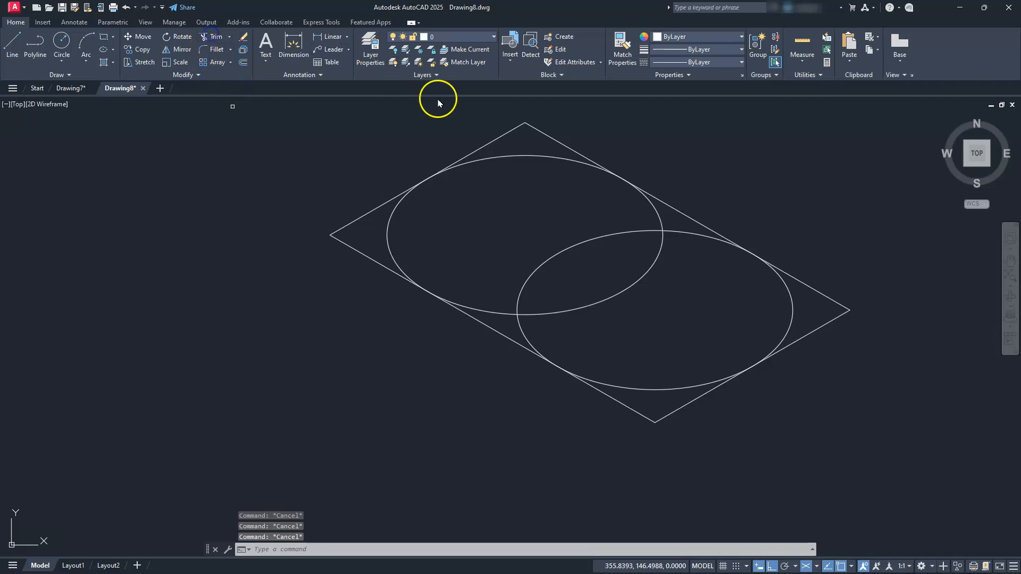
# Trim both isocircles inside the base rectangle, keeping only the arcs that round its leftmost and lowest corners.
pyautogui.click(501, 157)
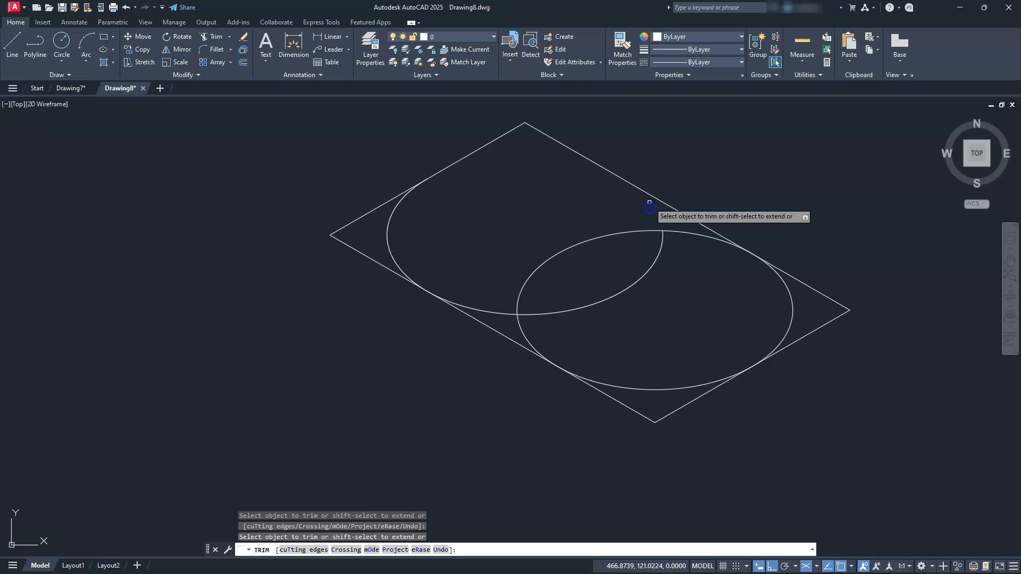
pyautogui.click(654, 226)
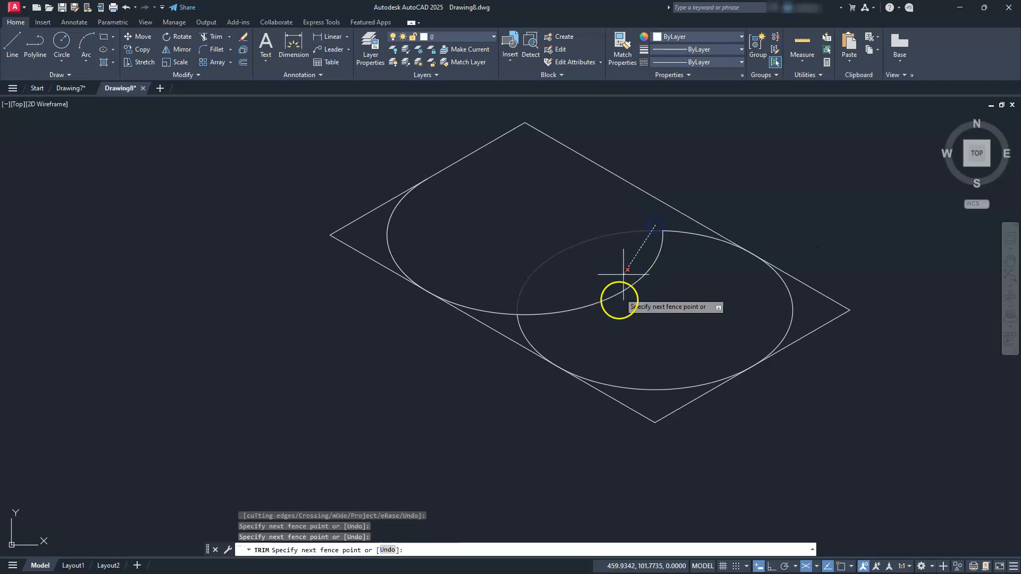
pyautogui.click(620, 305)
pyautogui.press('Return')
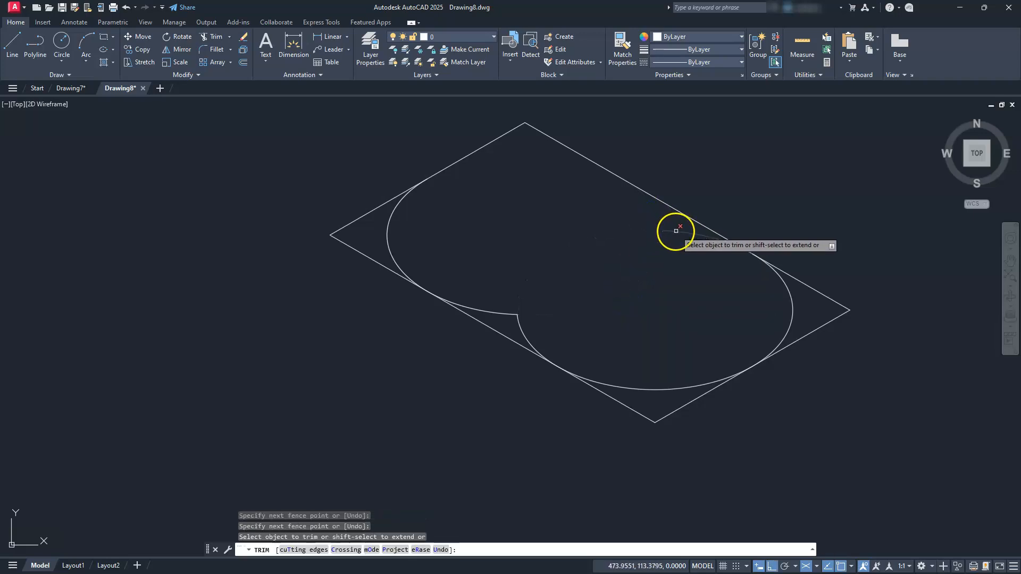
pyautogui.click(789, 294)
pyautogui.click(485, 309)
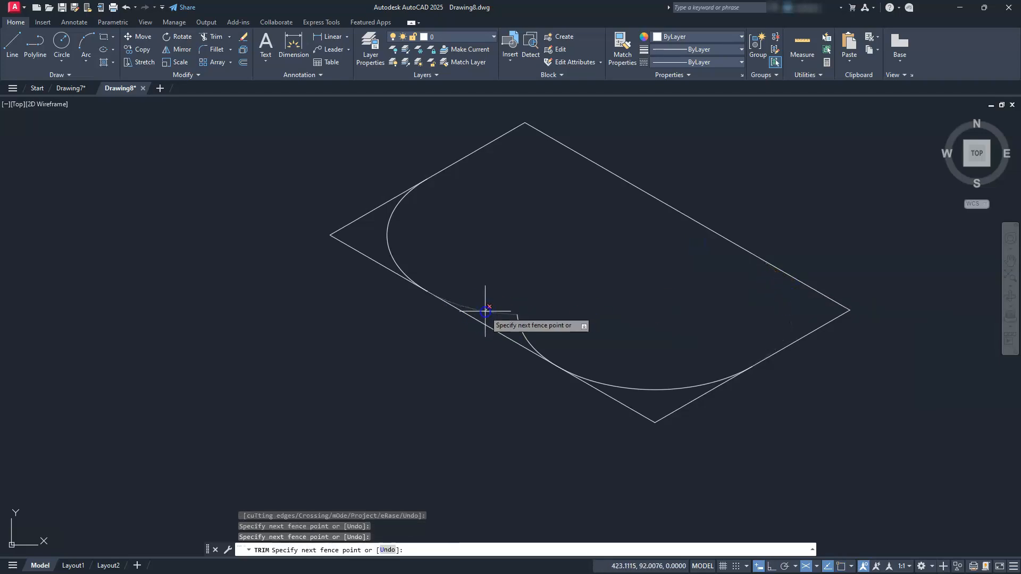
pyautogui.press('Return')
pyautogui.press('Escape')
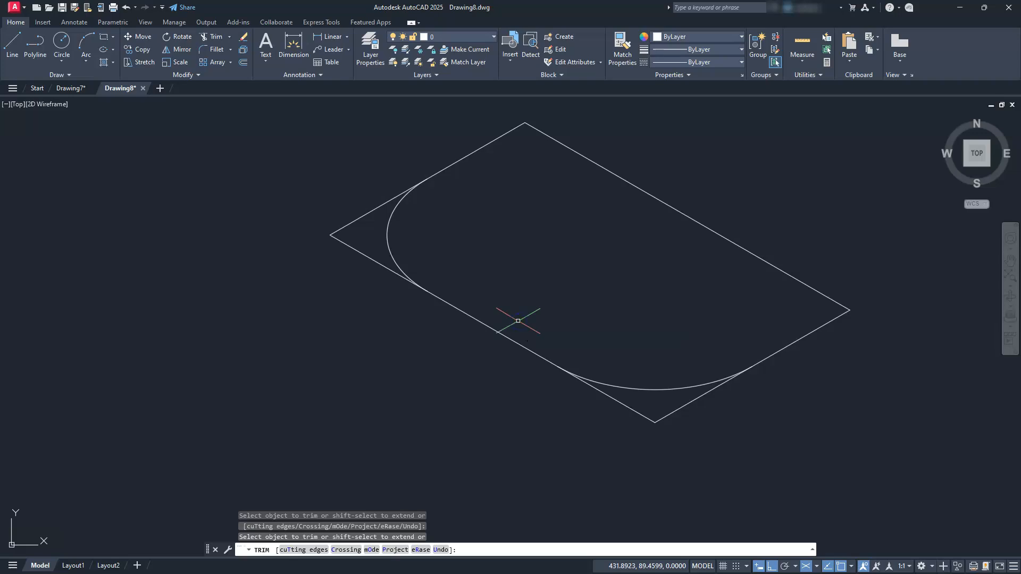
# Trim the base rectangle's leftmost and lowest corners outside the two rounding arcs.
pyautogui.moveTo(348, 304); pyautogui.dragTo(358, 341, button='middle')
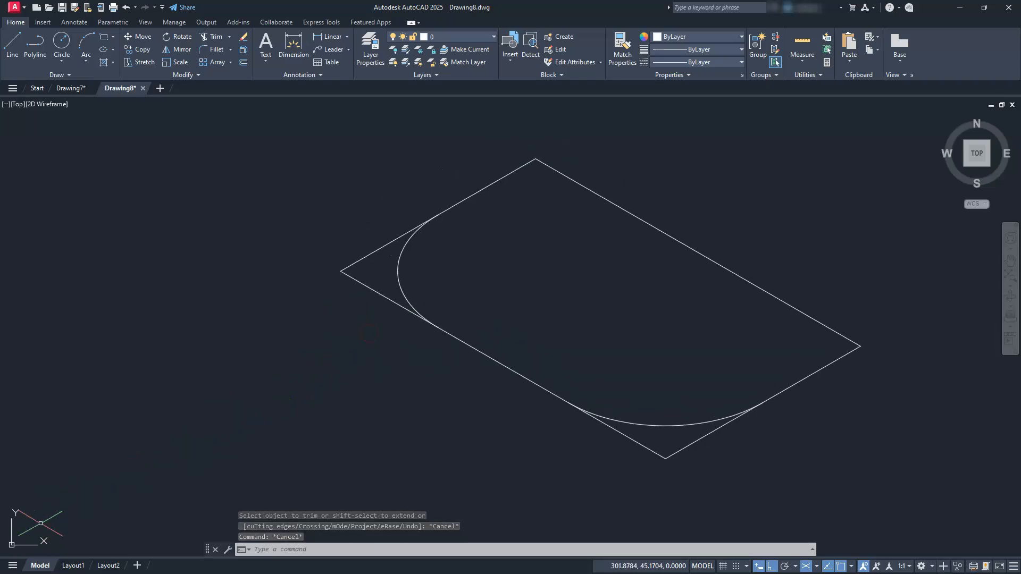
pyautogui.click(212, 37)
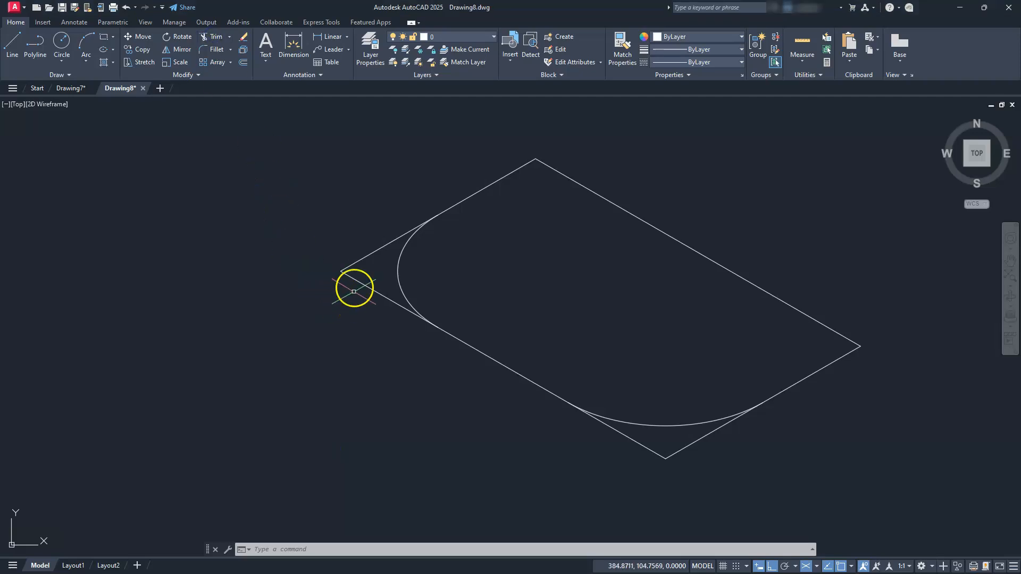
pyautogui.click(214, 37)
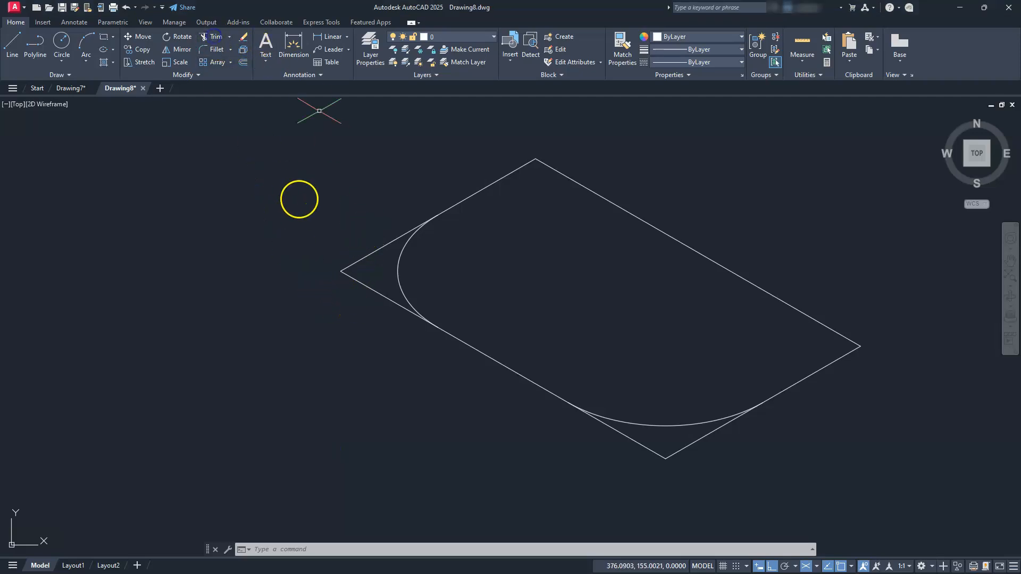
pyautogui.click(360, 235)
pyautogui.click(317, 338)
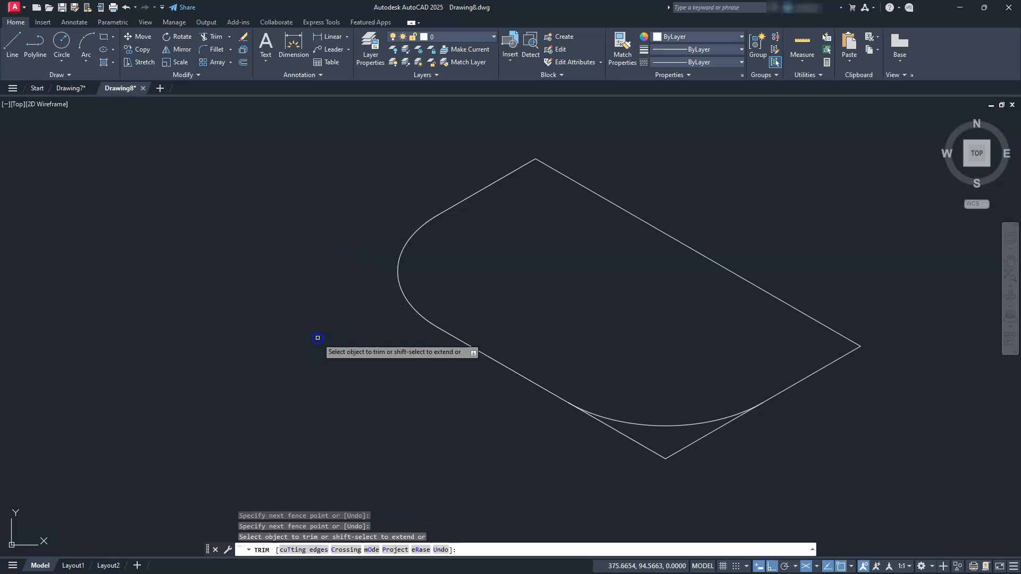
pyautogui.click(675, 470)
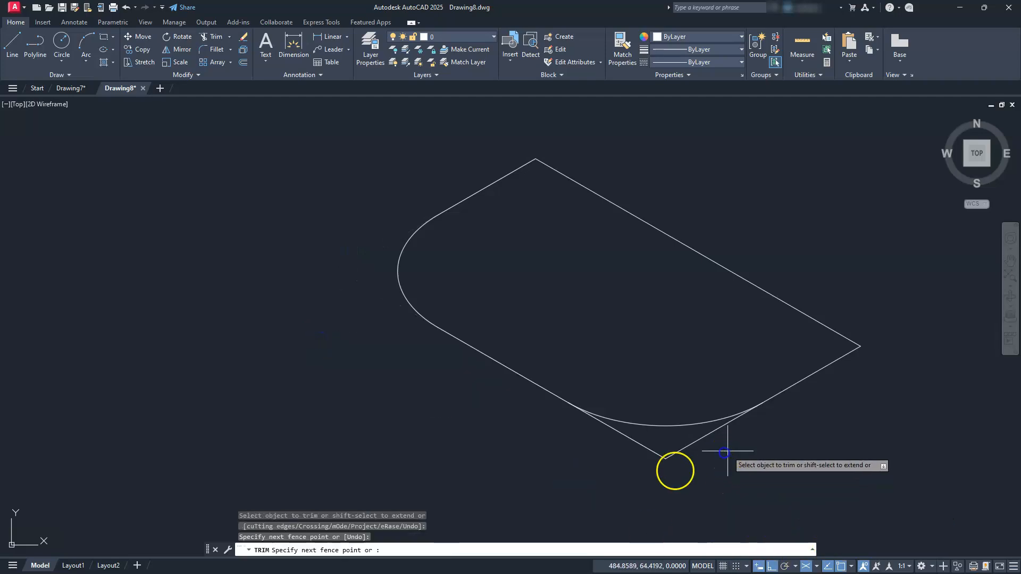
pyautogui.click(625, 449)
pyautogui.press('Escape')
pyautogui.press('Escape')
pyautogui.press('Escape')
pyautogui.press('Escape')
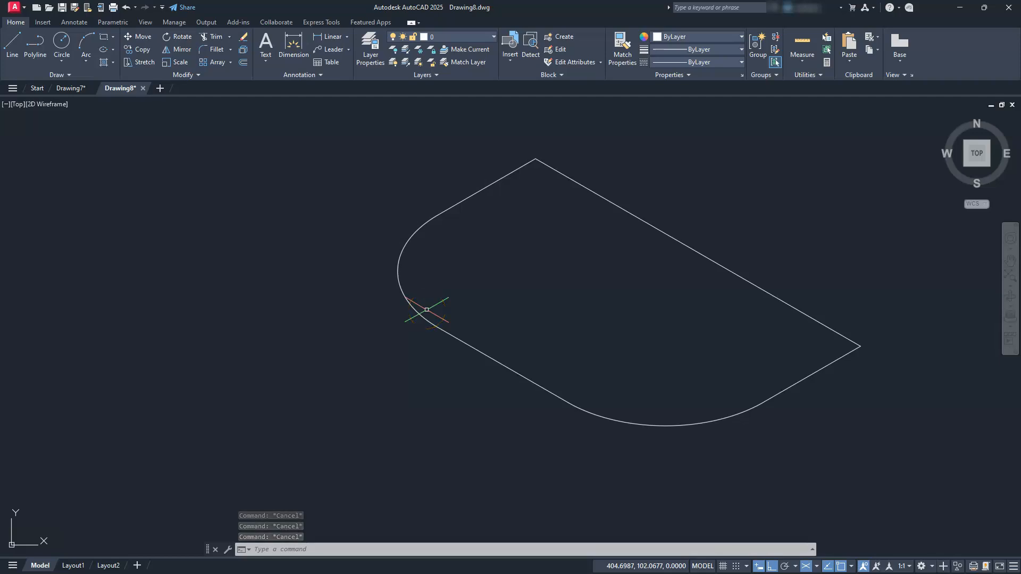
# Copy both corner arcs, the front long edge between them and the right short edge vertically up by 20 in Isoplane Left.
pyautogui.click(423, 286)
pyautogui.click(353, 330)
pyautogui.click(556, 328)
pyautogui.click(485, 433)
pyautogui.click(641, 377)
pyautogui.click(575, 479)
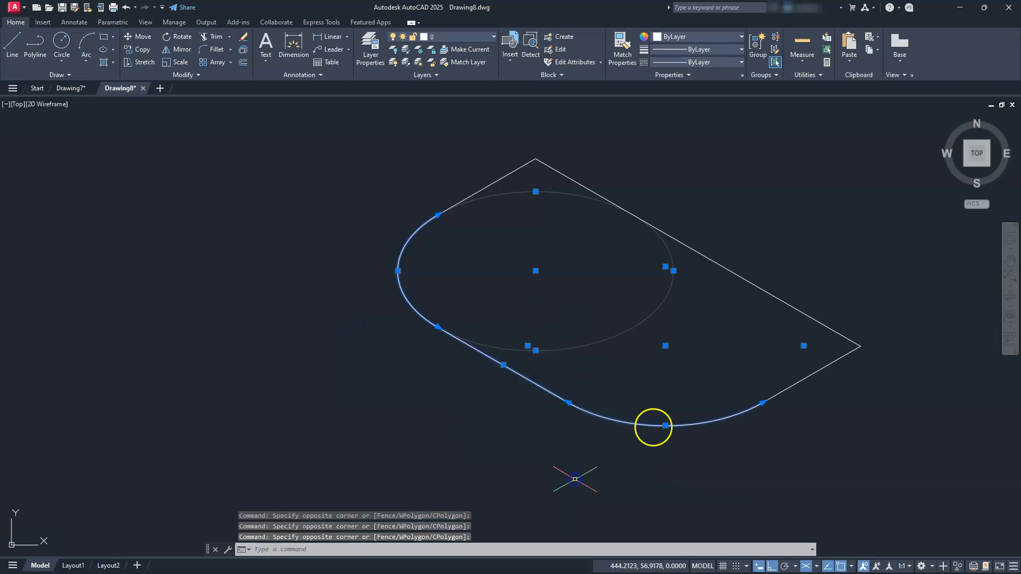
pyautogui.click(793, 384)
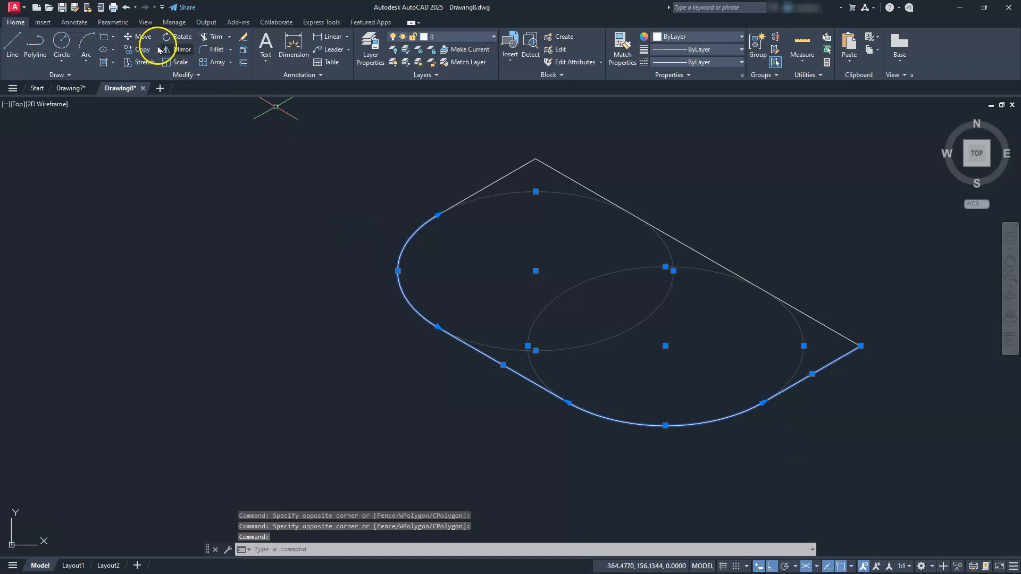
pyautogui.click(141, 49)
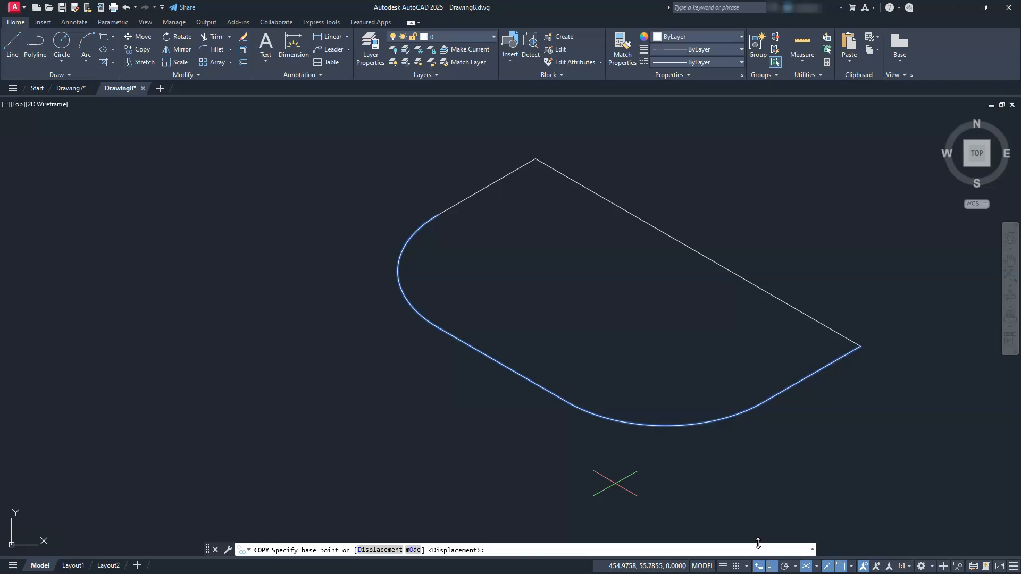
pyautogui.click(816, 567)
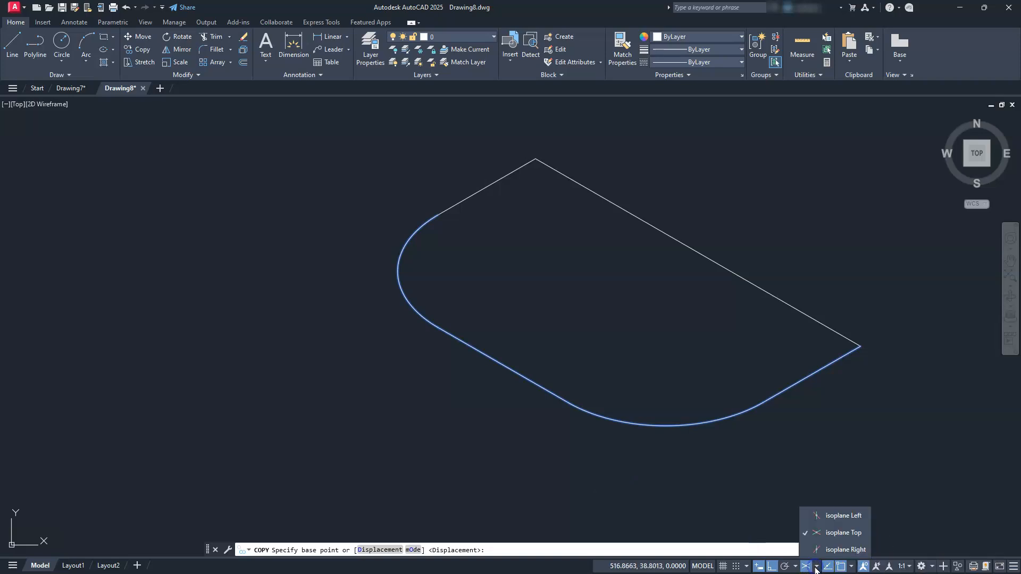
pyautogui.click(828, 516)
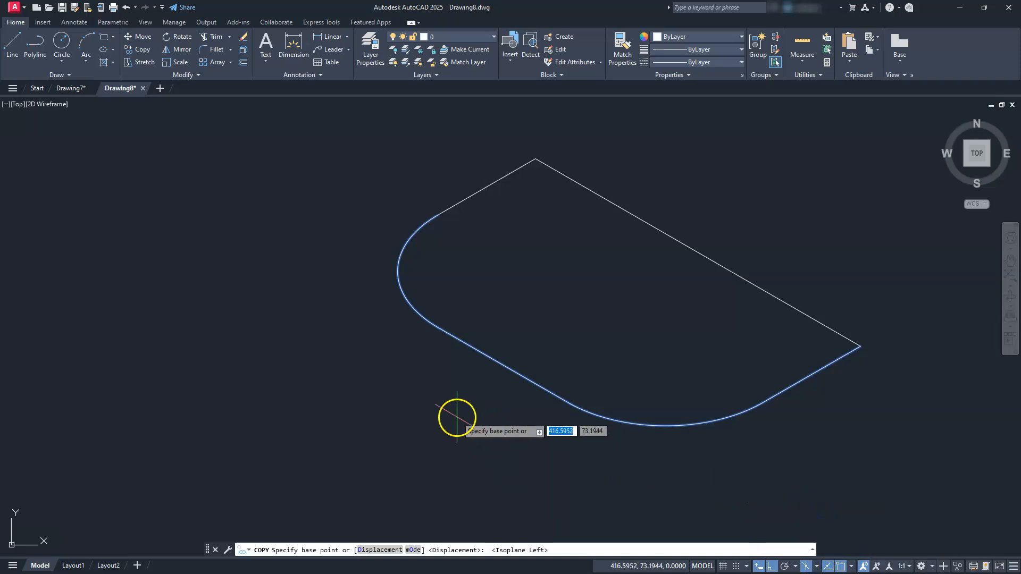
pyautogui.click(387, 424)
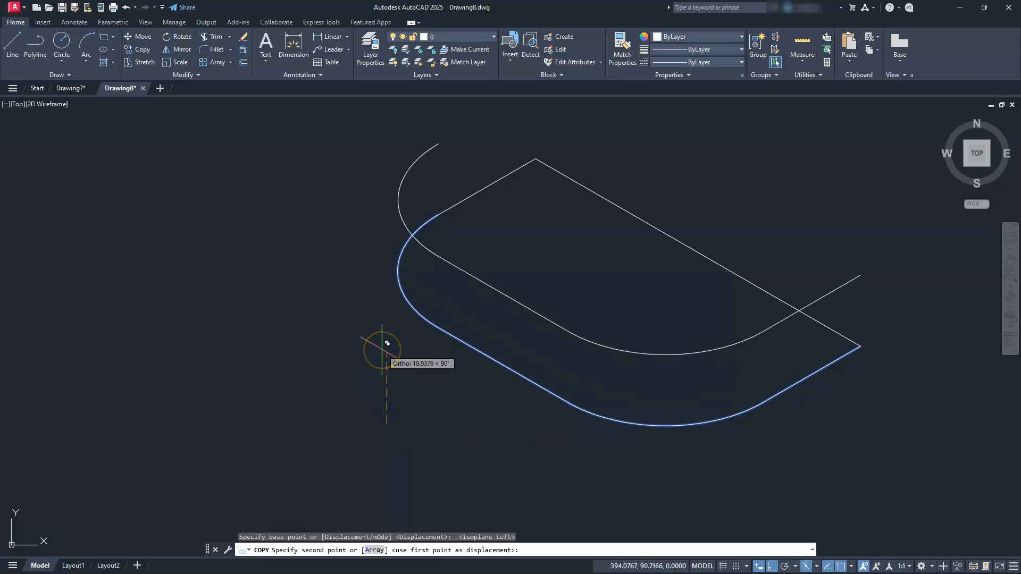
pyautogui.write('20')
pyautogui.press('Return')
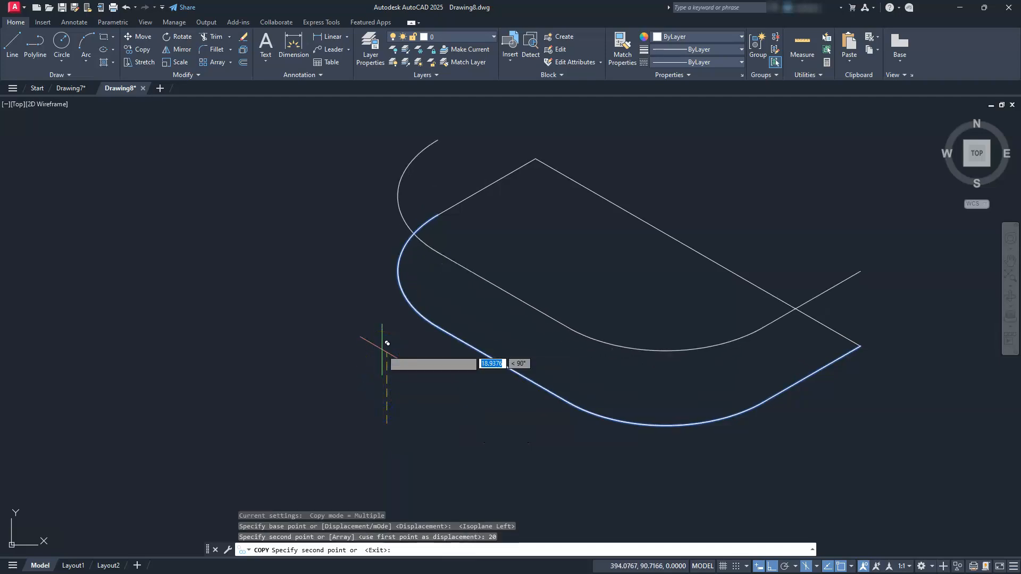
pyautogui.press('Escape')
pyautogui.press('Escape')
pyautogui.press('Escape')
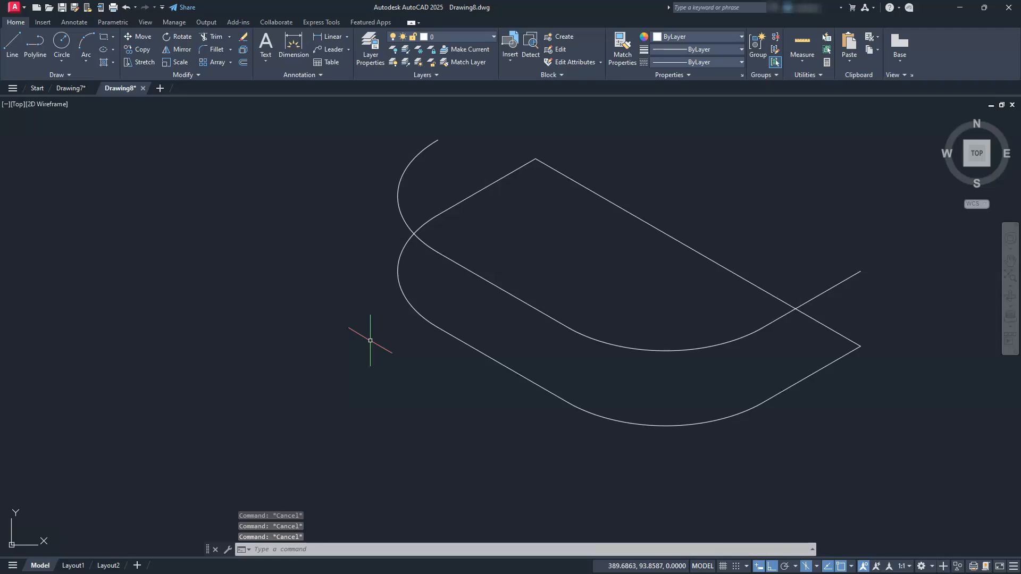
# Draw a vertical line joining the right end of the copied upper outline to the base's rightmost corner.
pyautogui.write('l')
pyautogui.press('Return')
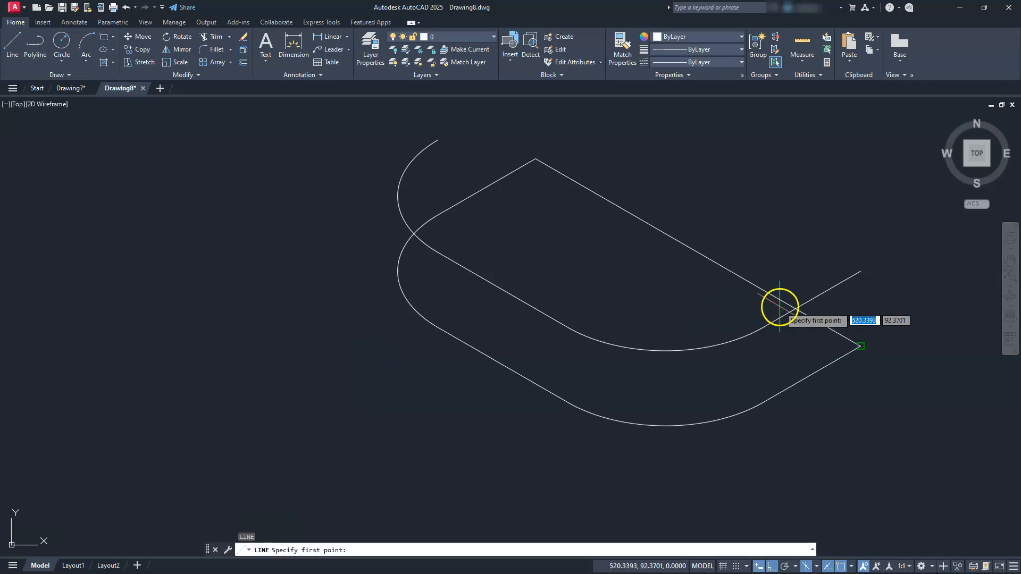
pyautogui.click(858, 272)
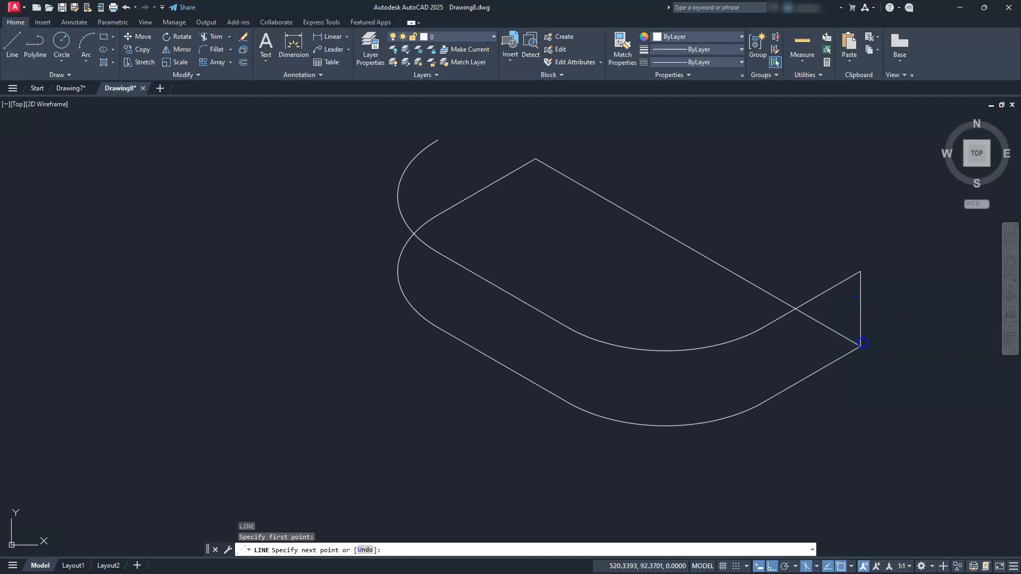
pyautogui.click(861, 344)
pyautogui.press('Escape')
pyautogui.press('Escape')
pyautogui.press('Escape')
# Copy the vertical corner line to both ends of the lowest arc, the left arc's front end and its leftmost quadrant.
pyautogui.click(860, 314)
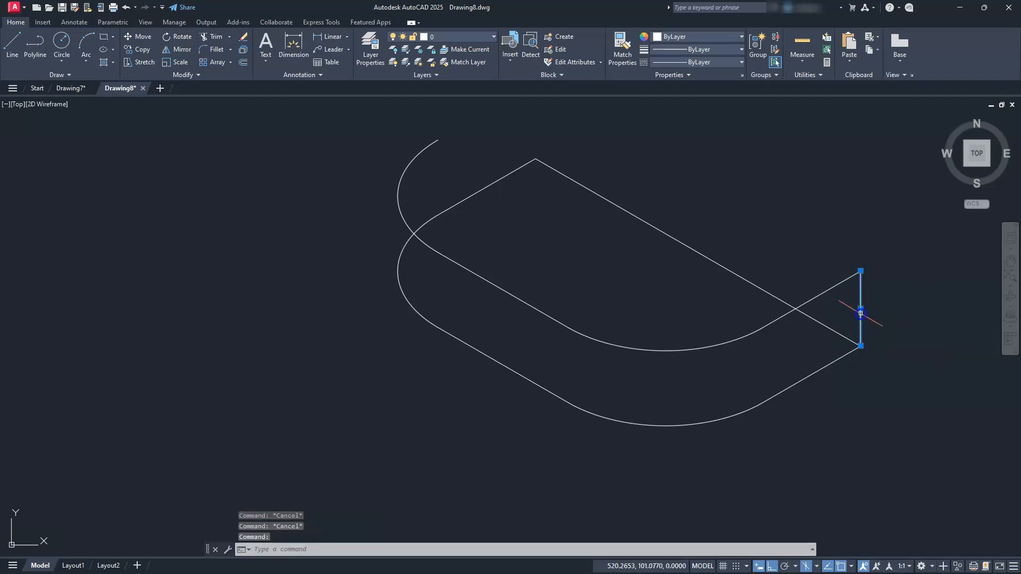
pyautogui.click(861, 345)
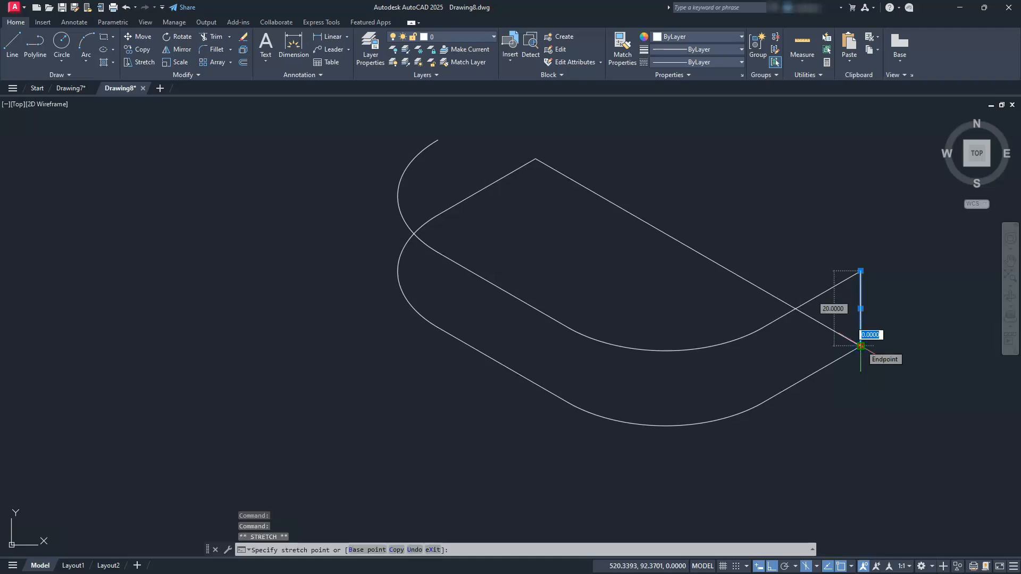
pyautogui.press('space')
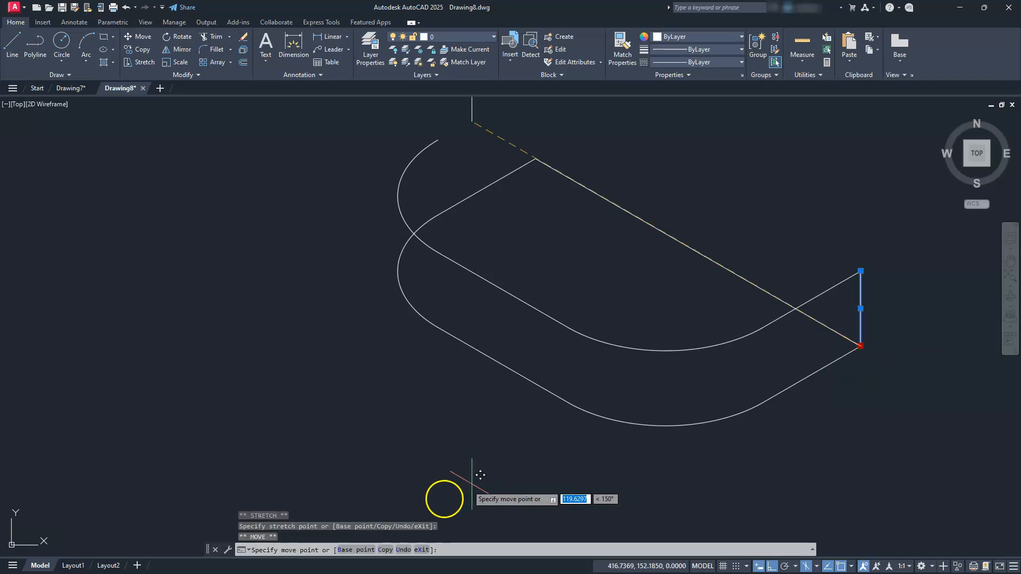
pyautogui.click(386, 551)
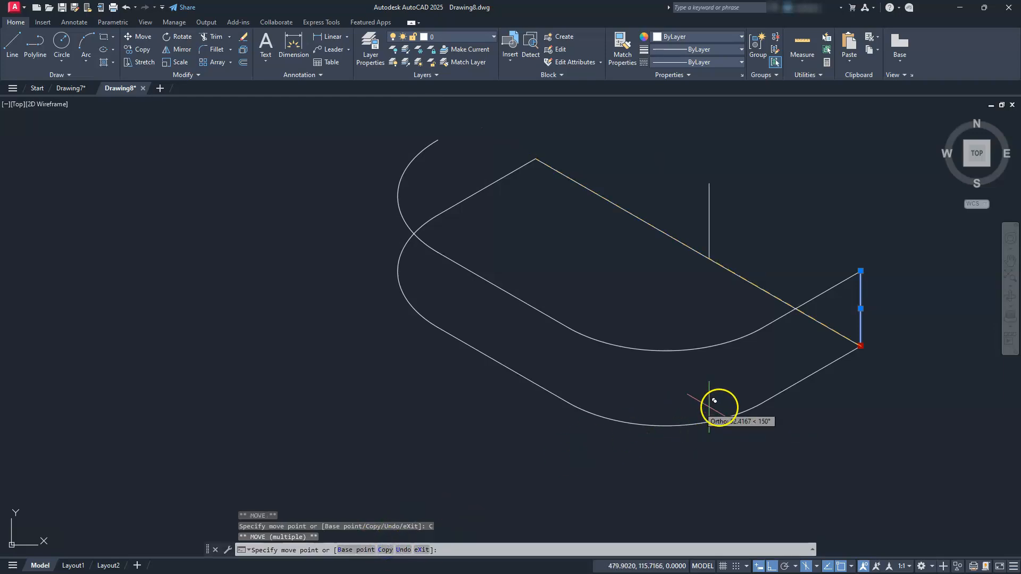
pyautogui.click(736, 404)
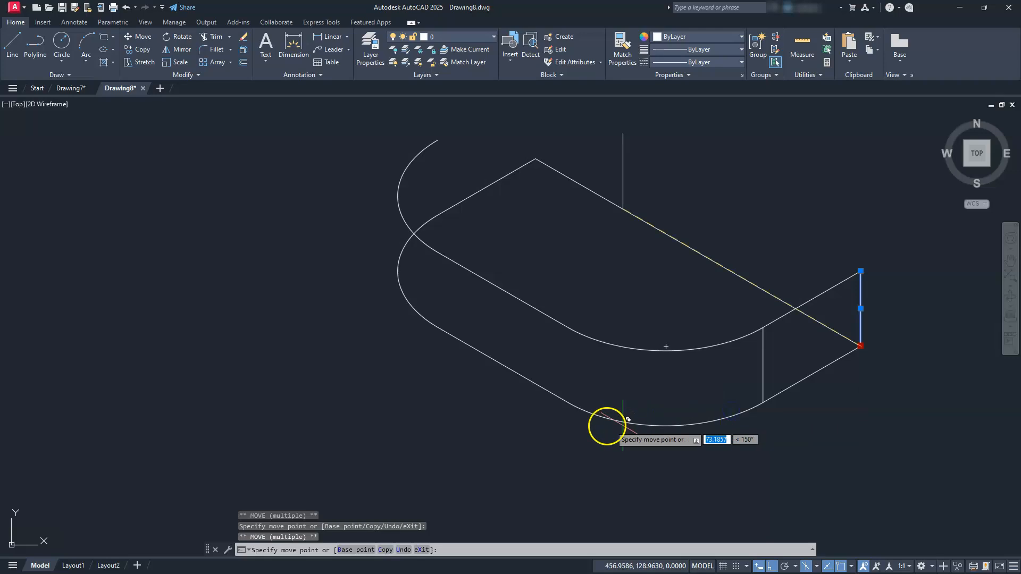
pyautogui.click(608, 414)
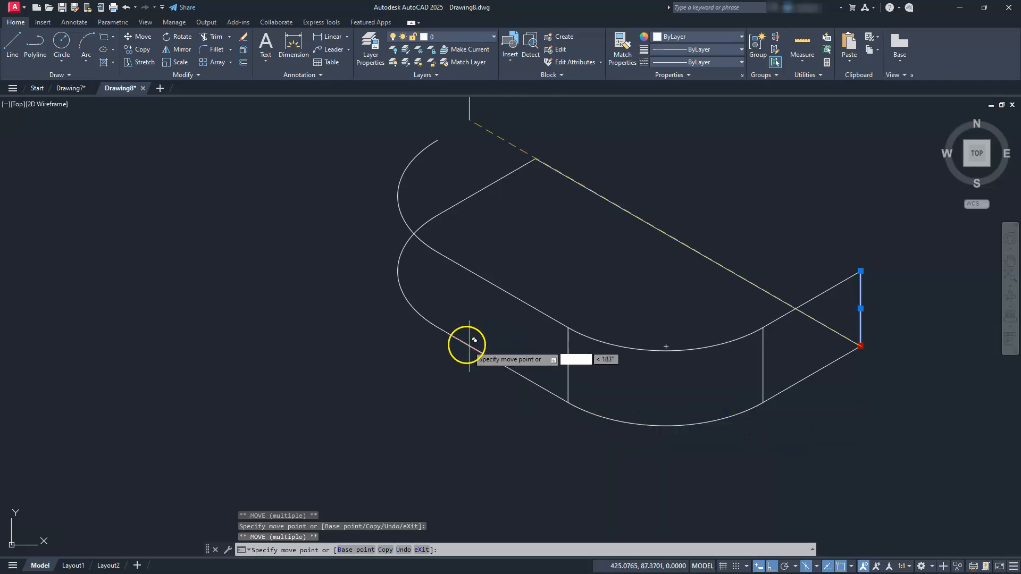
pyautogui.click(433, 308)
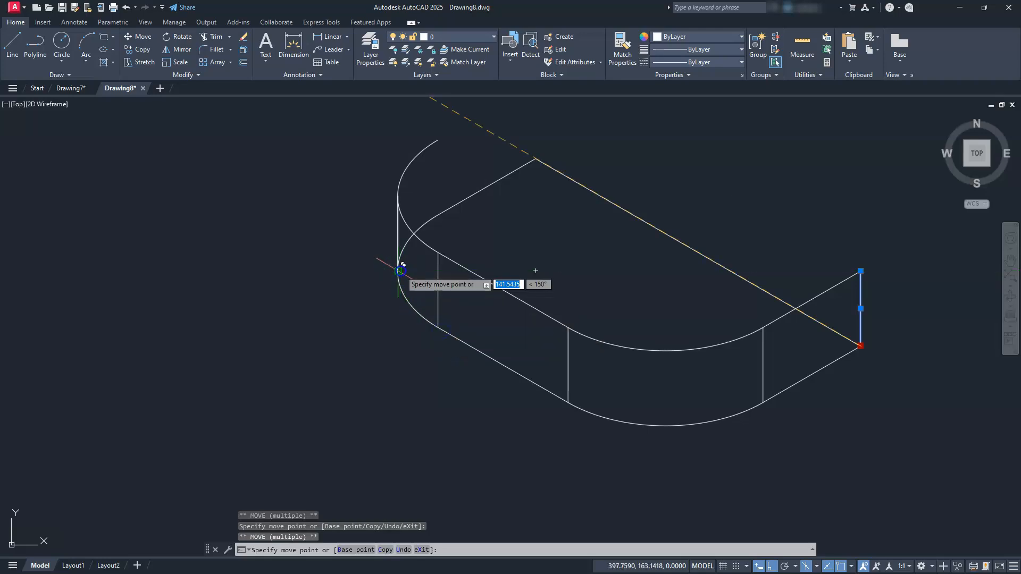
pyautogui.press('Escape')
pyautogui.press('Escape')
pyautogui.press('Escape')
pyautogui.moveTo(471, 353); pyautogui.dragTo(398, 360, button='middle')
pyautogui.press('Escape')
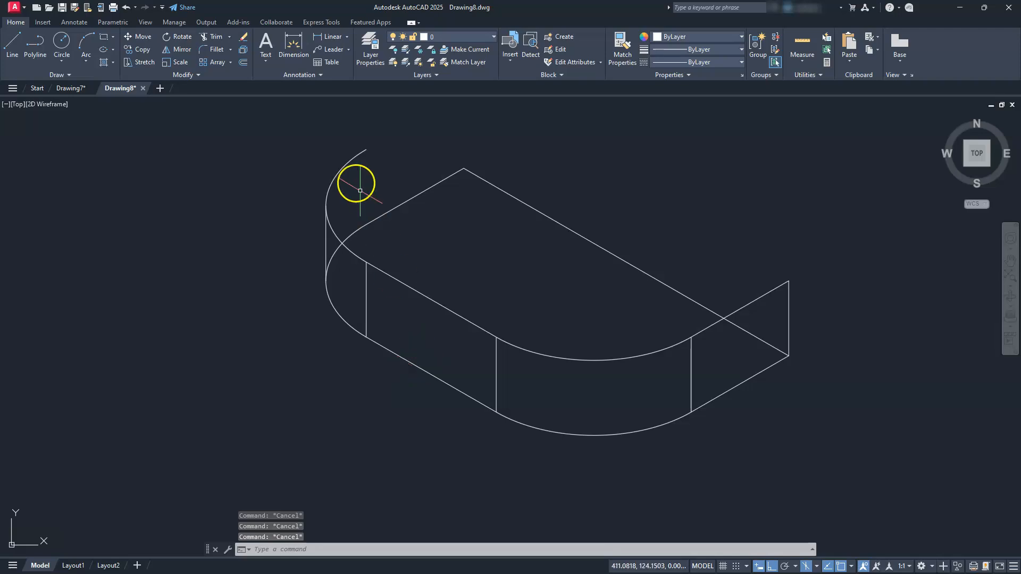
# Copy the base's rear-left short edge vertically up so that it starts at the end of the upper left arc.
pyautogui.moveTo(410, 198); pyautogui.dragTo(434, 231, button='middle')
pyautogui.click(426, 239)
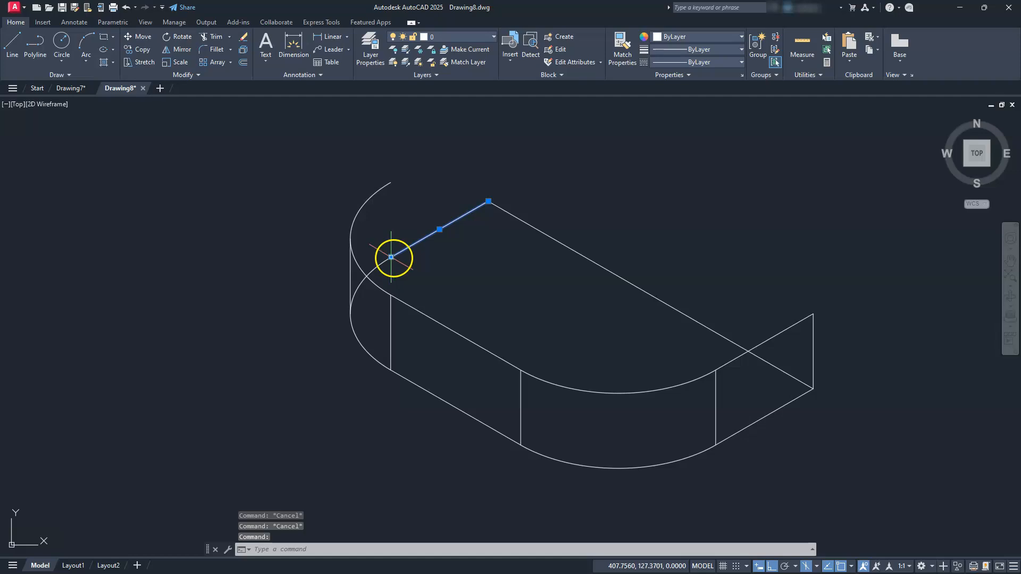
pyautogui.click(392, 258)
pyautogui.press('space')
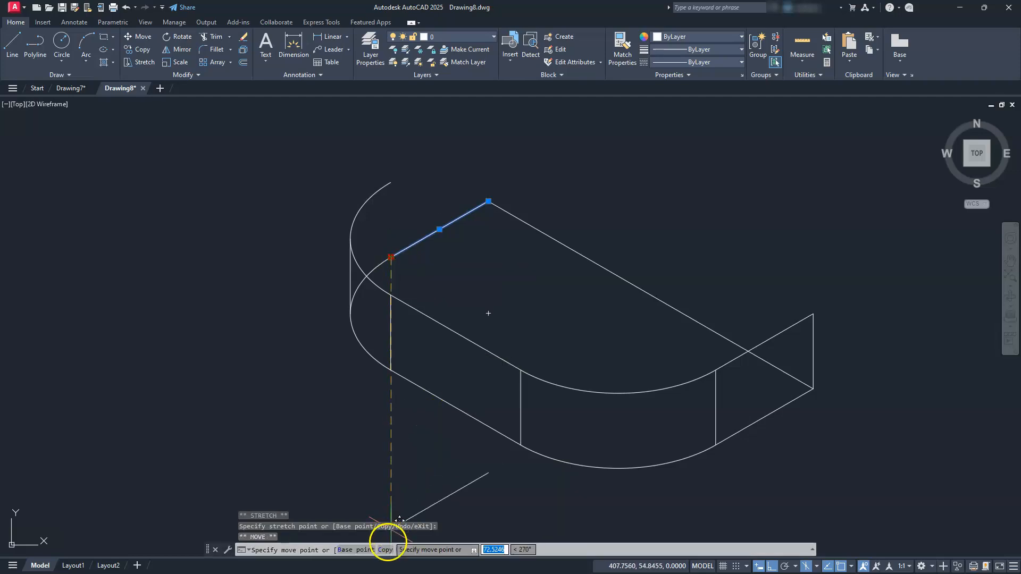
pyautogui.click(385, 549)
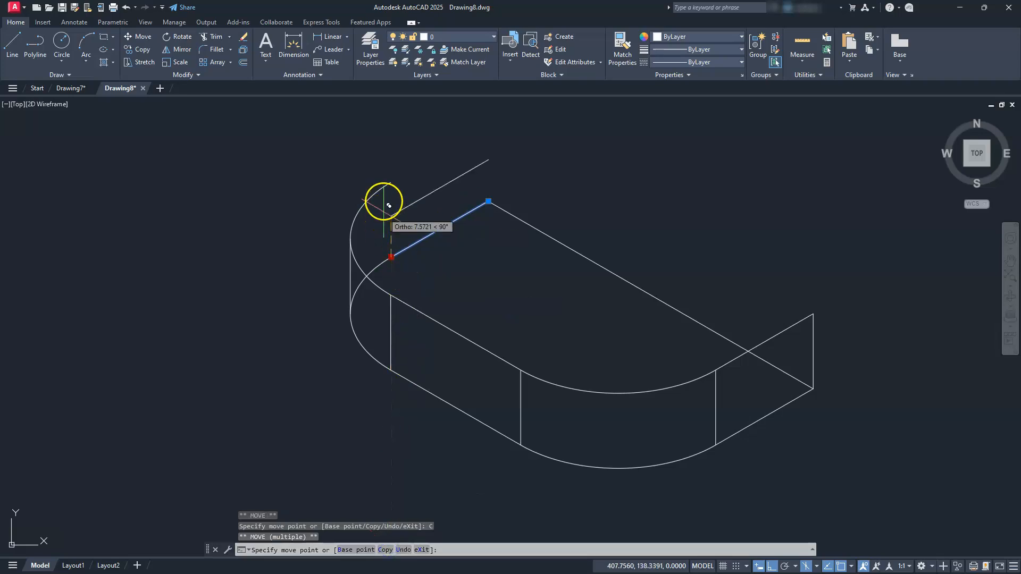
pyautogui.click(384, 186)
pyautogui.press('Escape')
pyautogui.press('Escape')
pyautogui.press('Escape')
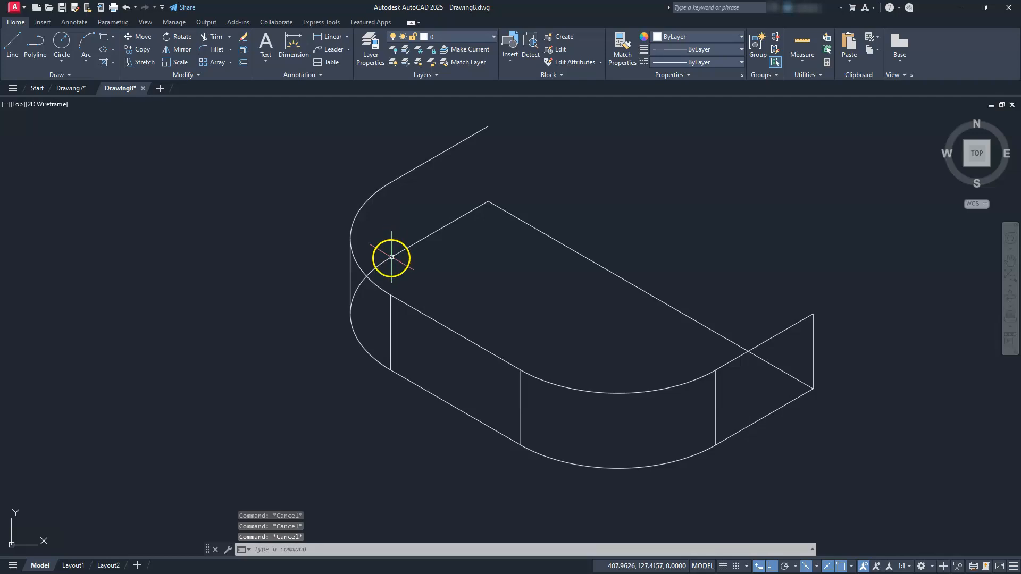
# Delete the original lower rear-left short edge and trim the lower left arc beyond the leftmost vertical line.
pyautogui.click(431, 229)
pyautogui.click(423, 249)
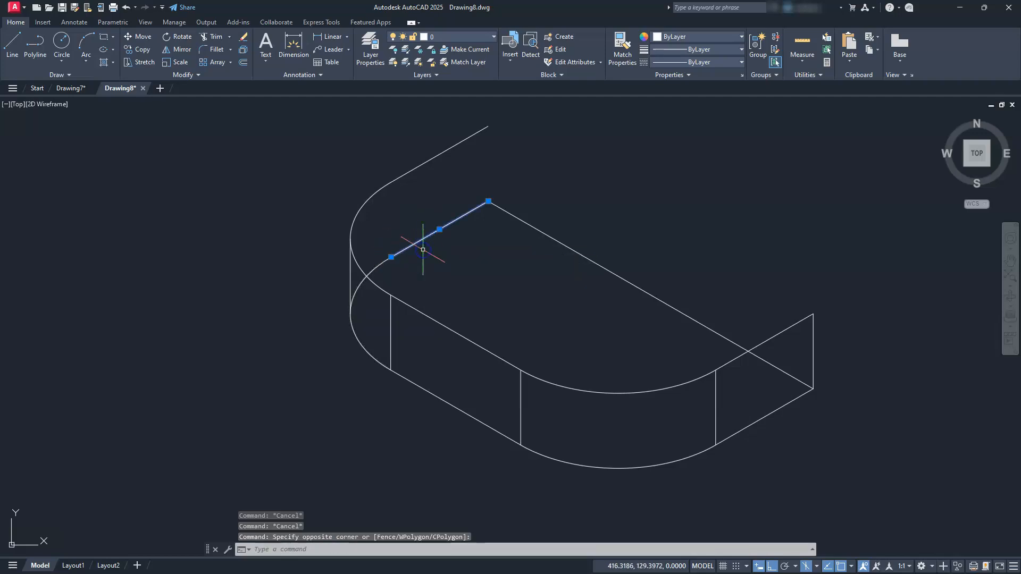
pyautogui.press('Delete')
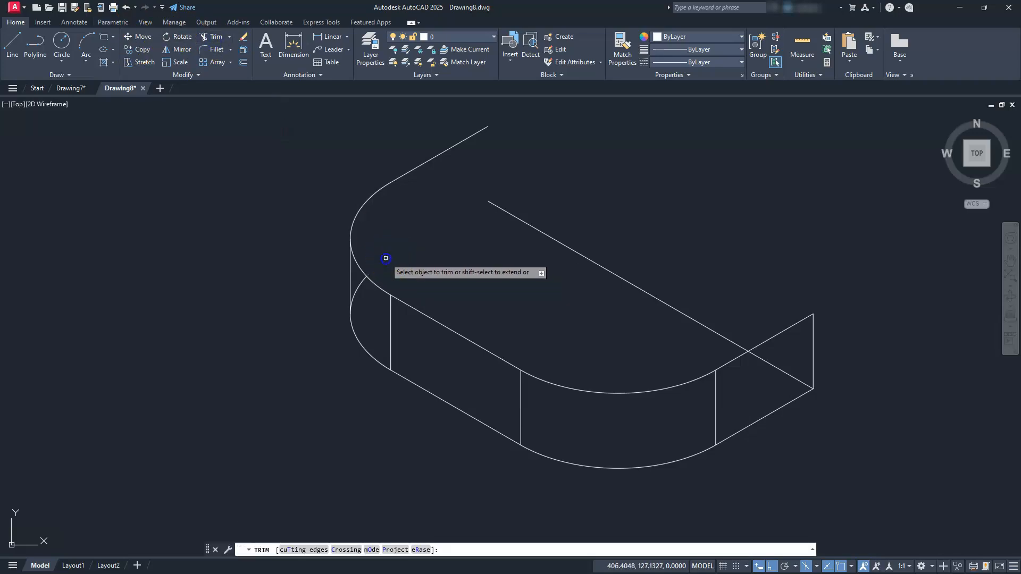
pyautogui.click(386, 259)
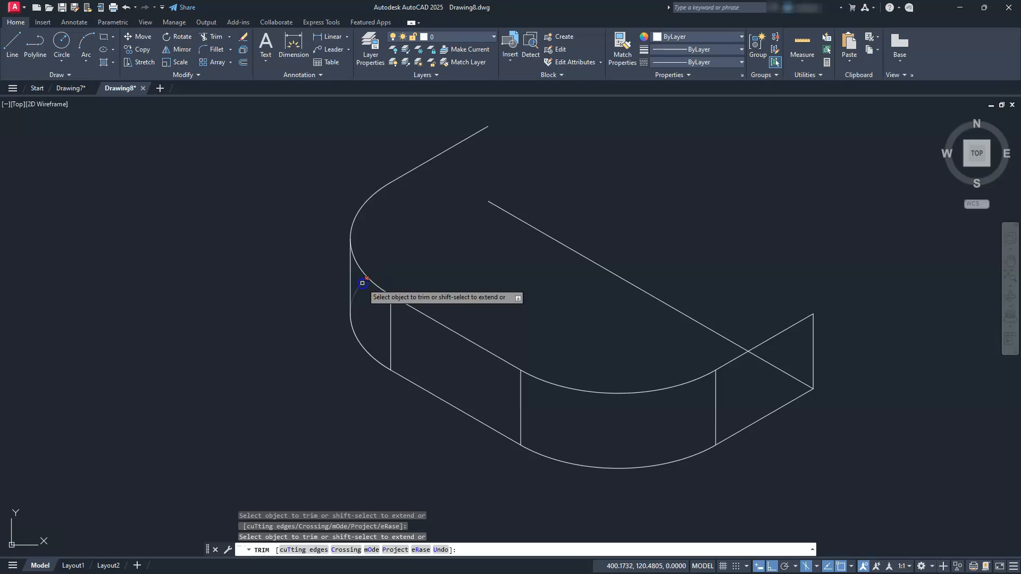
pyautogui.click(362, 283)
pyautogui.press('Escape')
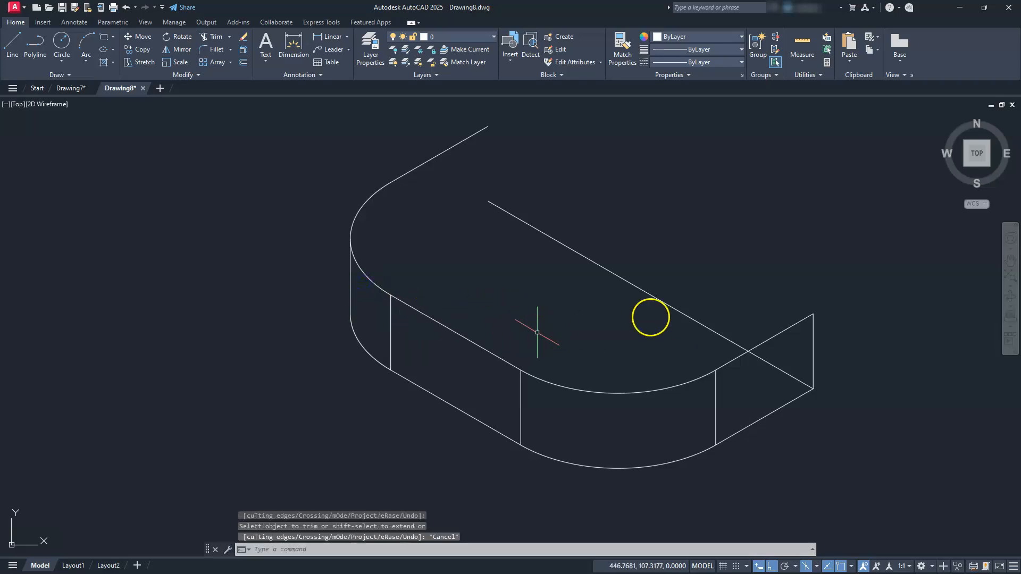
pyautogui.press('Escape')
pyautogui.press('Escape')
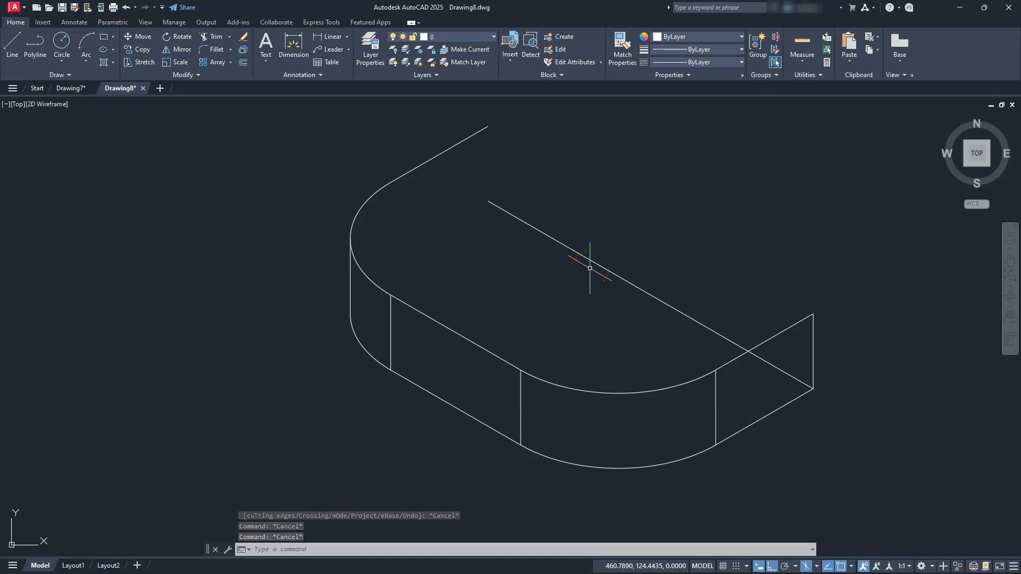
# Examine the bracket's front and side views for the base and upright shape.
pyautogui.scroll(-2, 552, 375)
pyautogui.moveTo(464, 414)
pyautogui.mouseDown(button='middle')
pyautogui.moveTo(811, 101)
pyautogui.moveTo(851, 90)
pyautogui.mouseUp(button='middle')
pyautogui.moveTo(395, 338); pyautogui.dragTo(828, 453, button='middle')
pyautogui.moveTo(589, 326); pyautogui.dragTo(597, 398, button='middle')
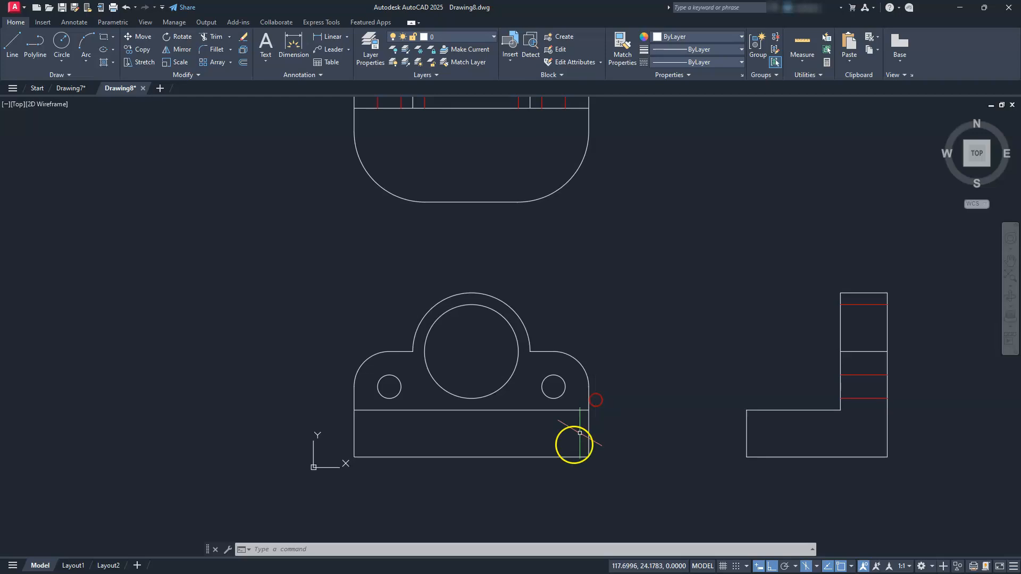
pyautogui.moveTo(610, 294)
pyautogui.mouseDown(button='middle')
pyautogui.moveTo(616, 374)
pyautogui.moveTo(610, 308)
pyautogui.mouseUp(button='middle')
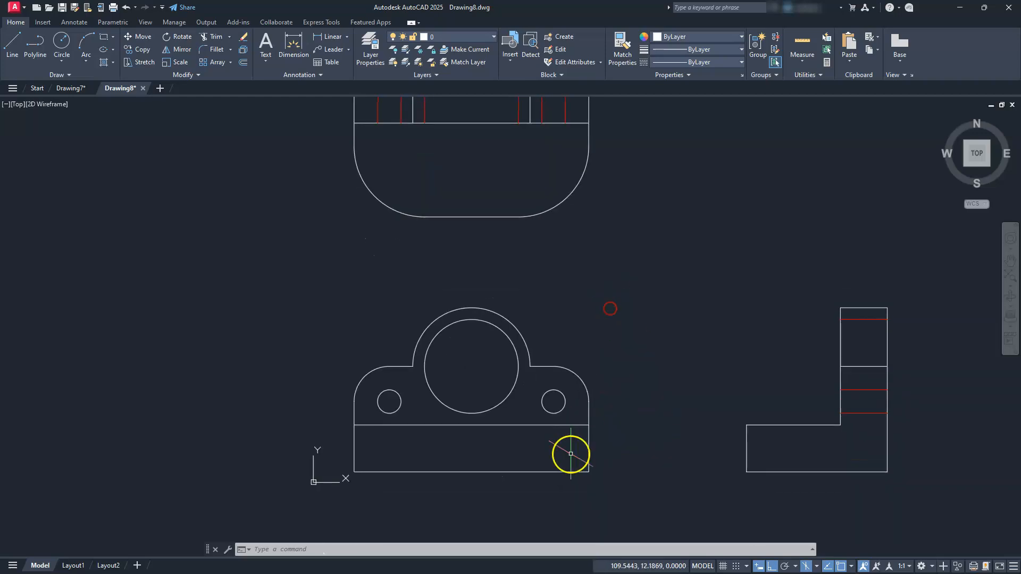
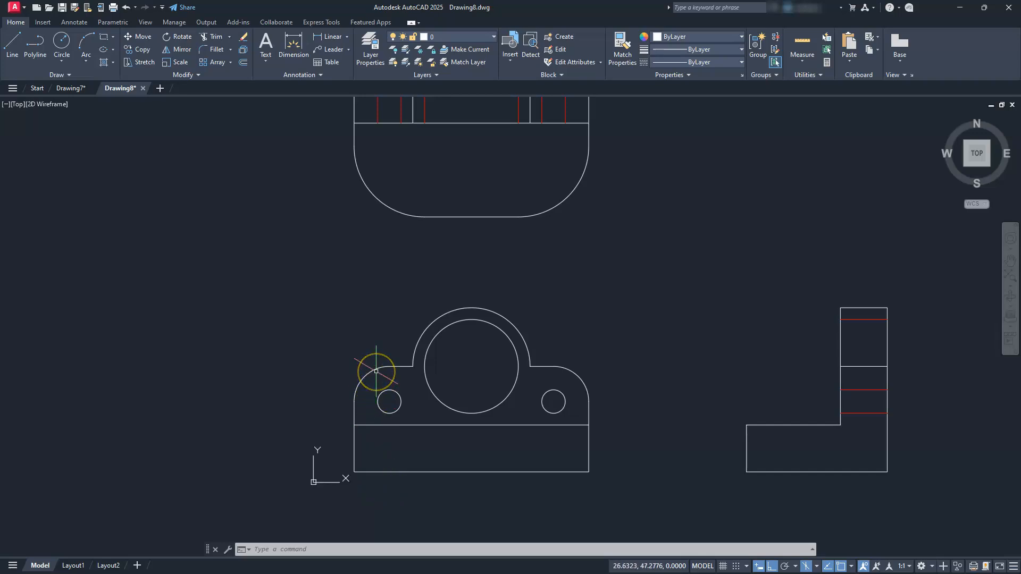
# Lengthen the vertical edge at the base's rear-right corner upward by a delta of 25.
pyautogui.scroll(-4, 491, 347)
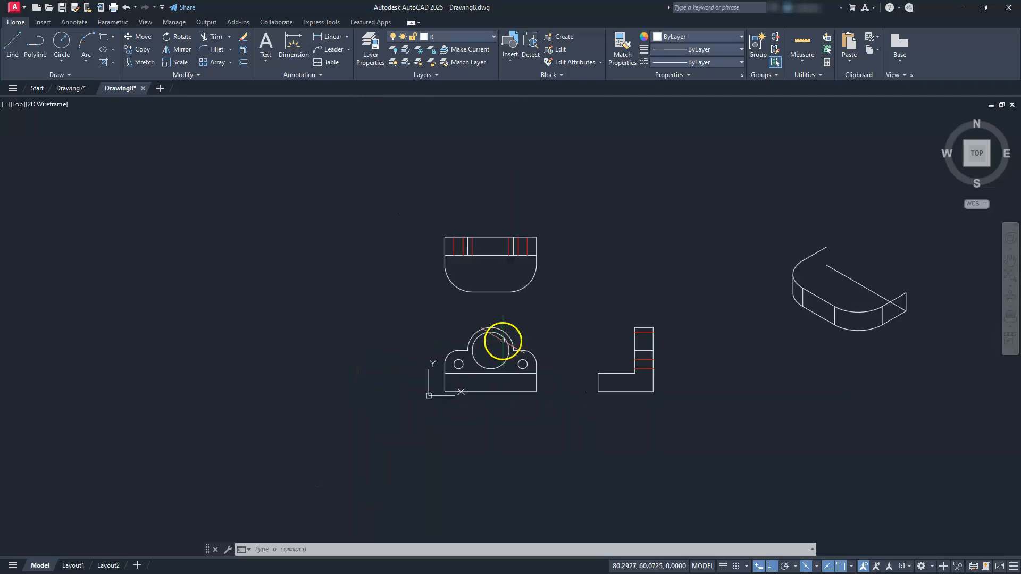
pyautogui.moveTo(729, 241); pyautogui.dragTo(536, 256, button='middle')
pyautogui.scroll(2, 708, 319)
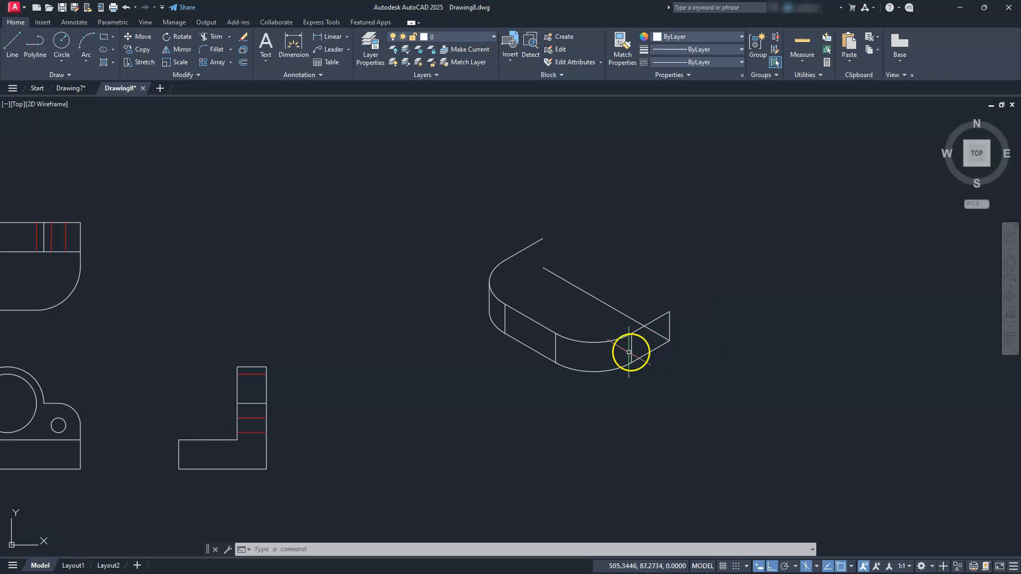
pyautogui.scroll(2, 590, 346)
pyautogui.moveTo(581, 339)
pyautogui.mouseDown(button='middle')
pyautogui.moveTo(531, 362)
pyautogui.moveTo(547, 382)
pyautogui.mouseUp(button='middle')
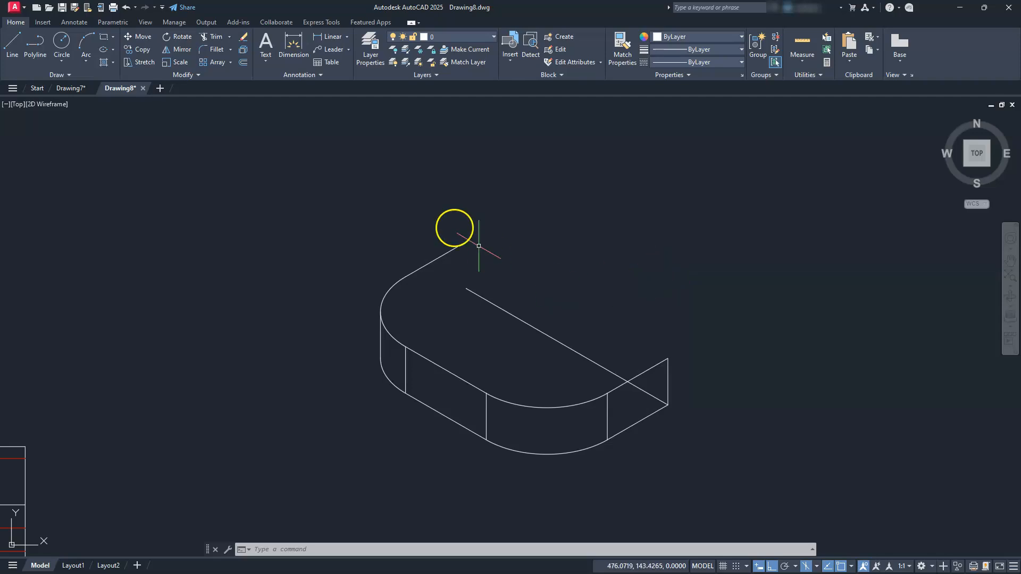
pyautogui.click(196, 75)
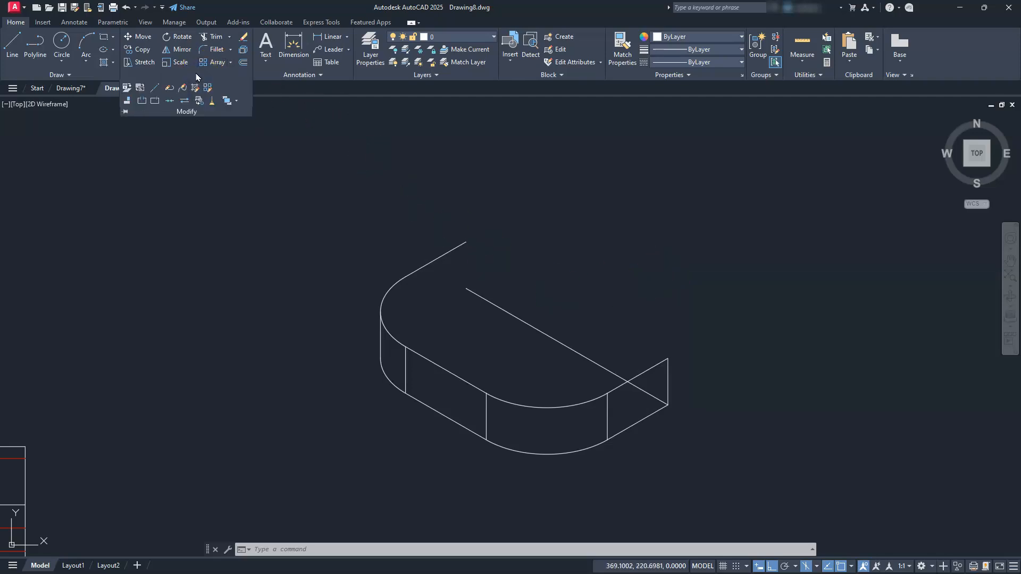
pyautogui.click(156, 89)
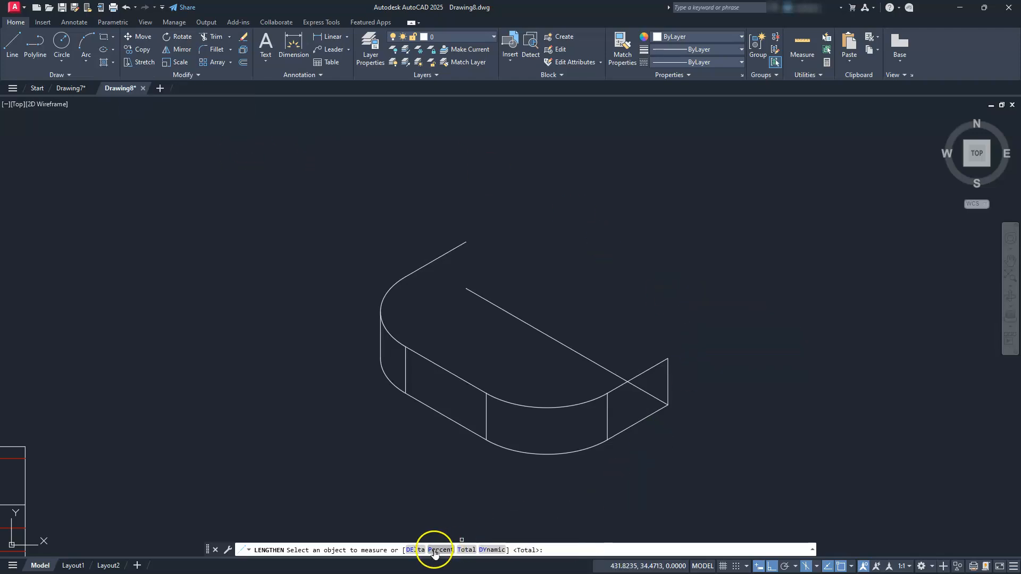
pyautogui.click(415, 551)
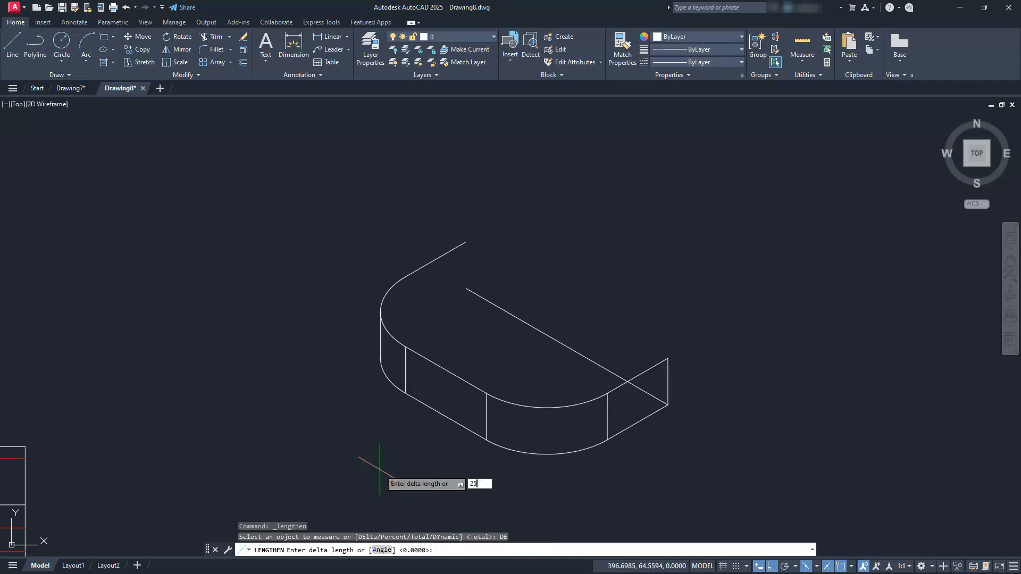
pyautogui.press('Return')
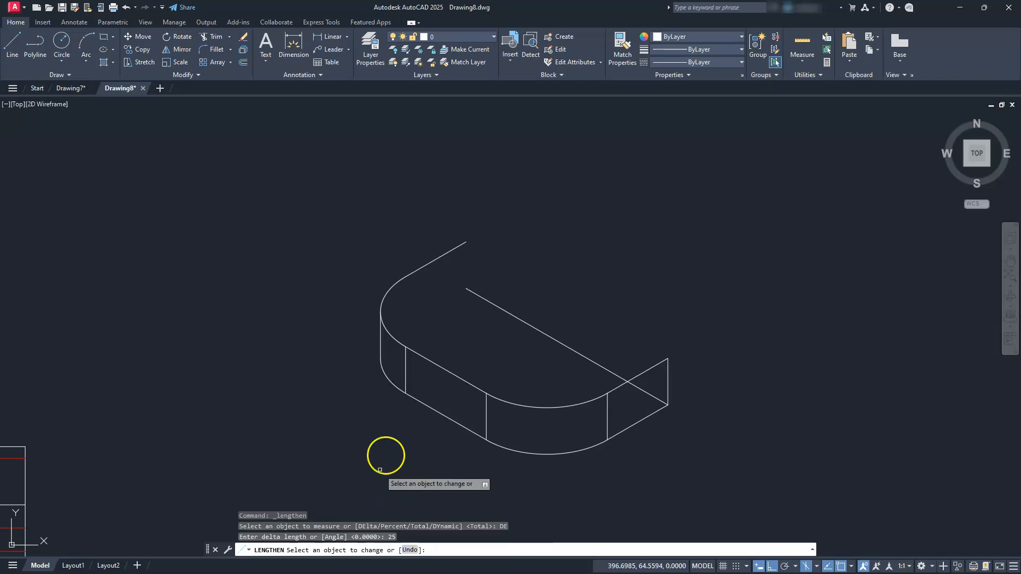
pyautogui.click(669, 370)
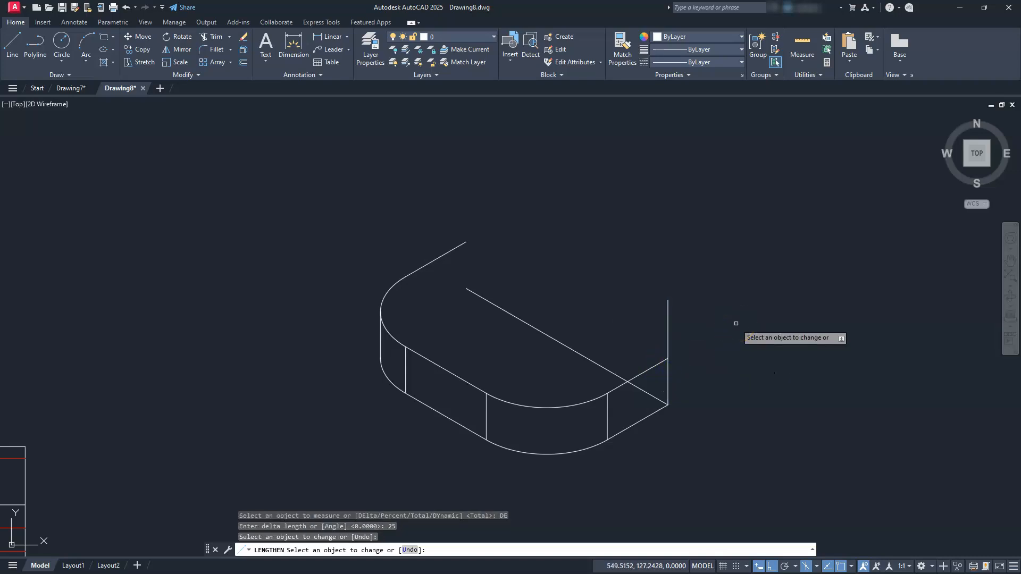
pyautogui.press('Escape')
pyautogui.press('Escape')
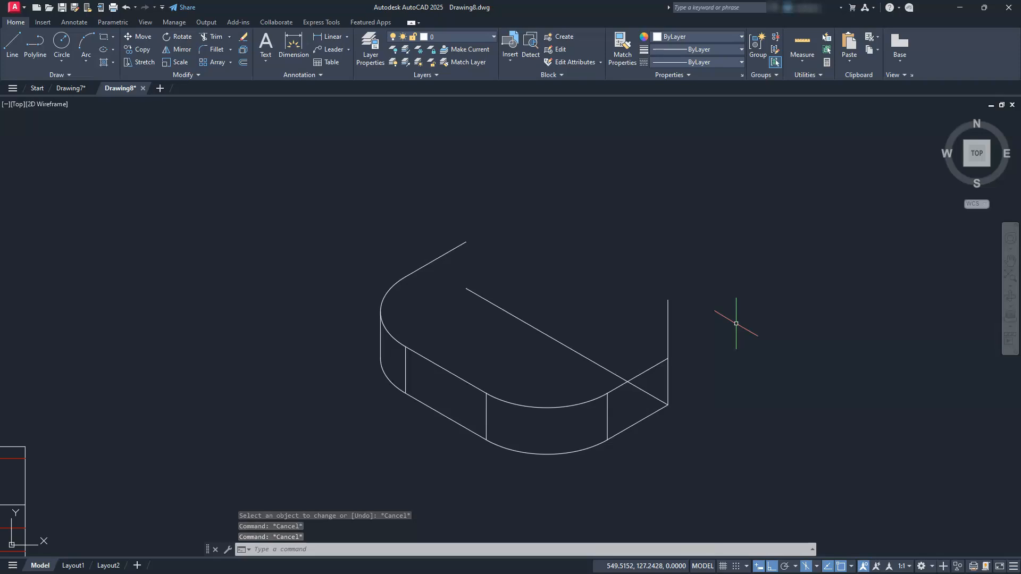
# Check the length of the extended rear-right vertical edge in its properties.
pyautogui.click(667, 325)
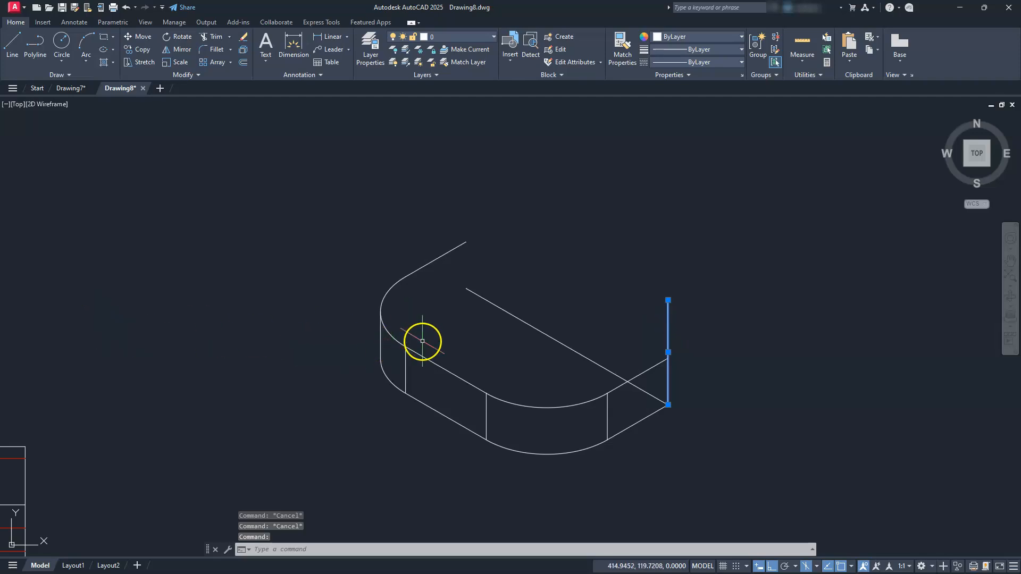
pyautogui.rightClick(668, 344)
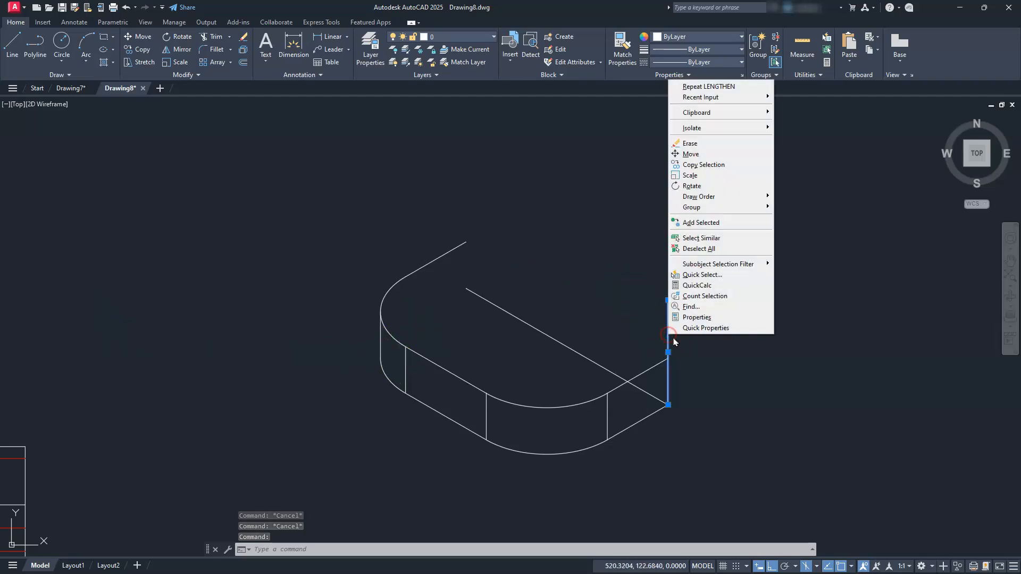
pyautogui.click(690, 318)
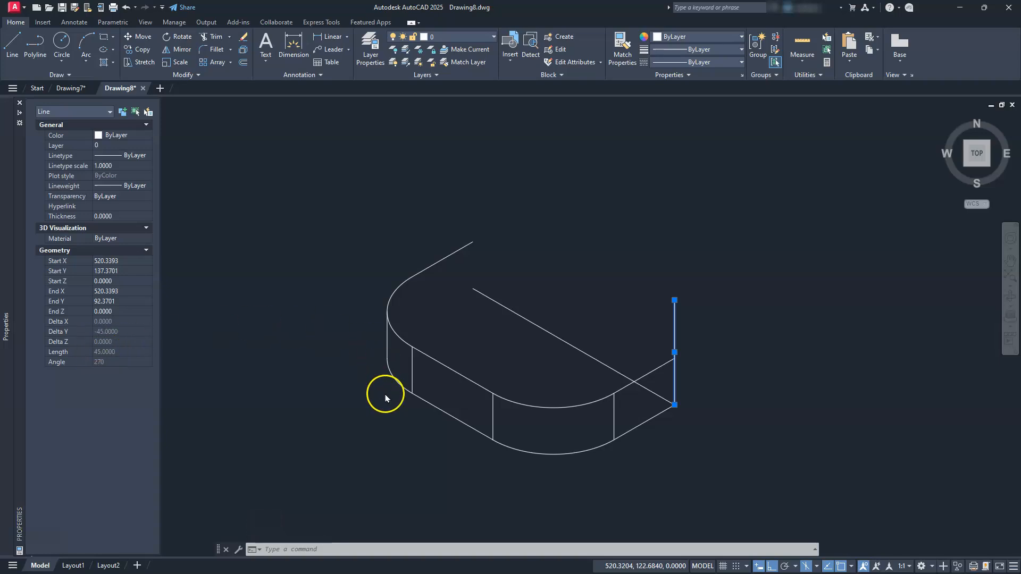
pyautogui.press('Escape')
pyautogui.press('Escape')
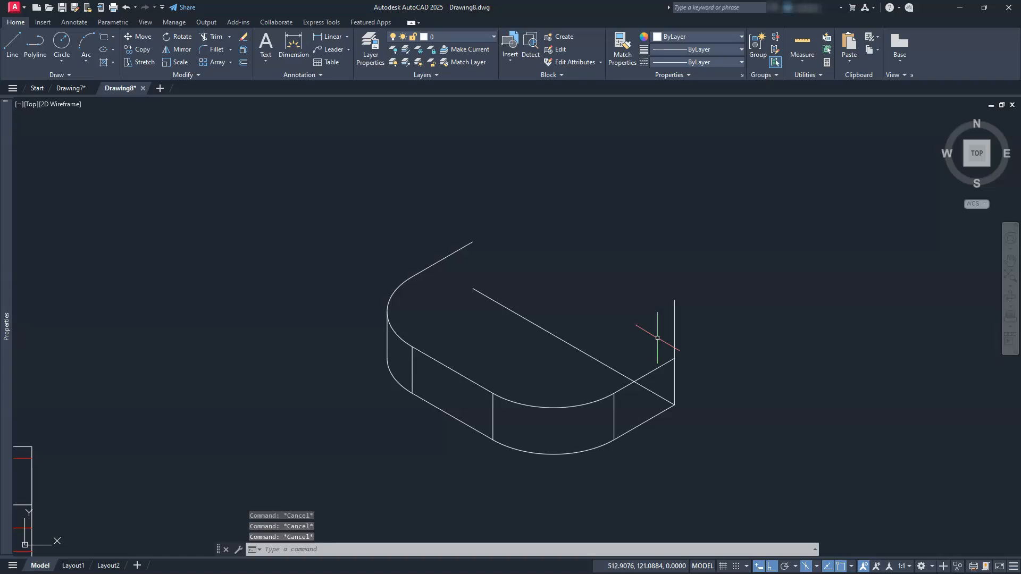
# Draw a 100-long line at 150° from the extended edge's upper end, continuing vertically down to the long rear base line's far end.
pyautogui.write('l')
pyautogui.press('Return')
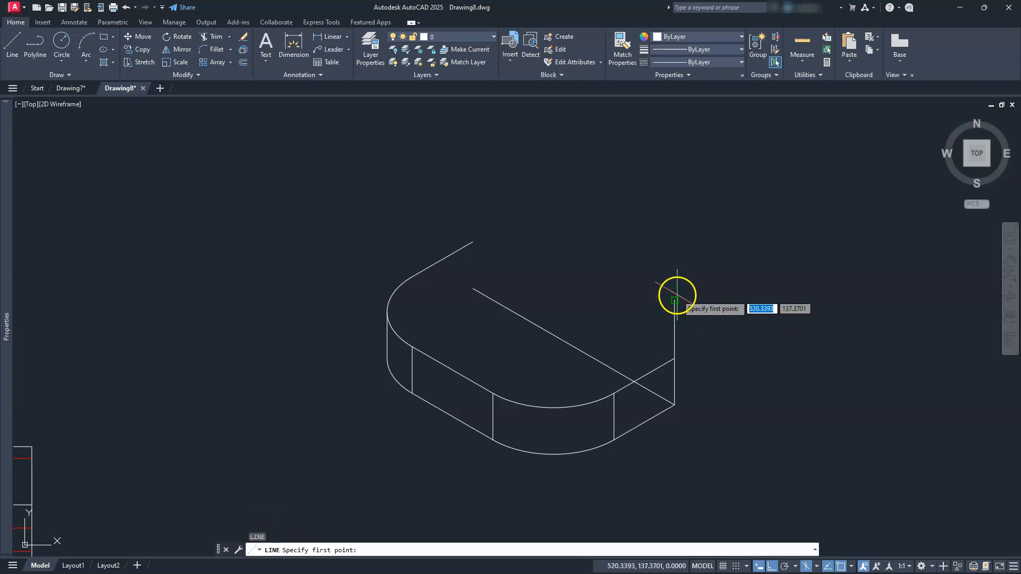
pyautogui.click(676, 297)
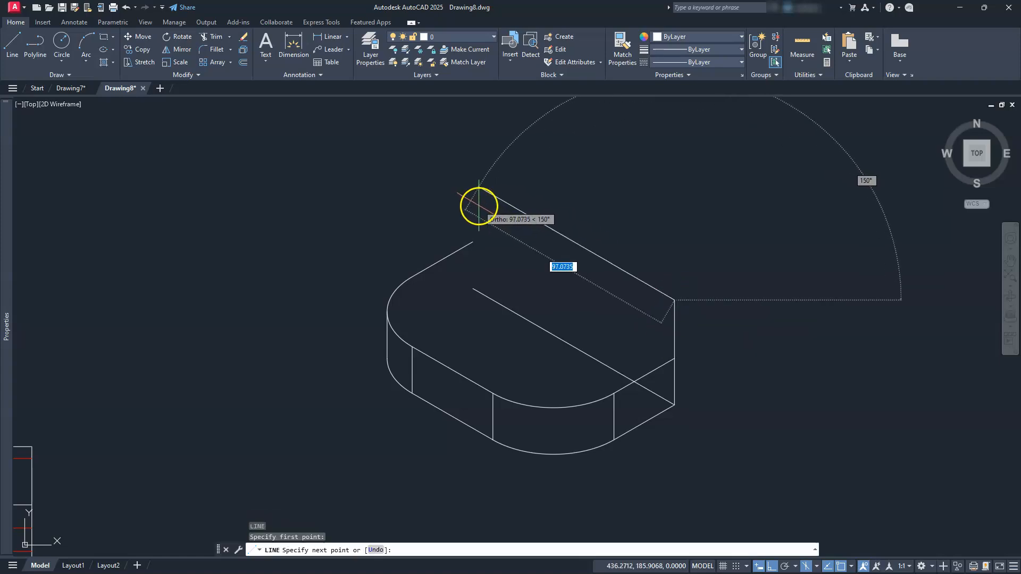
pyautogui.write('100')
pyautogui.press('Return')
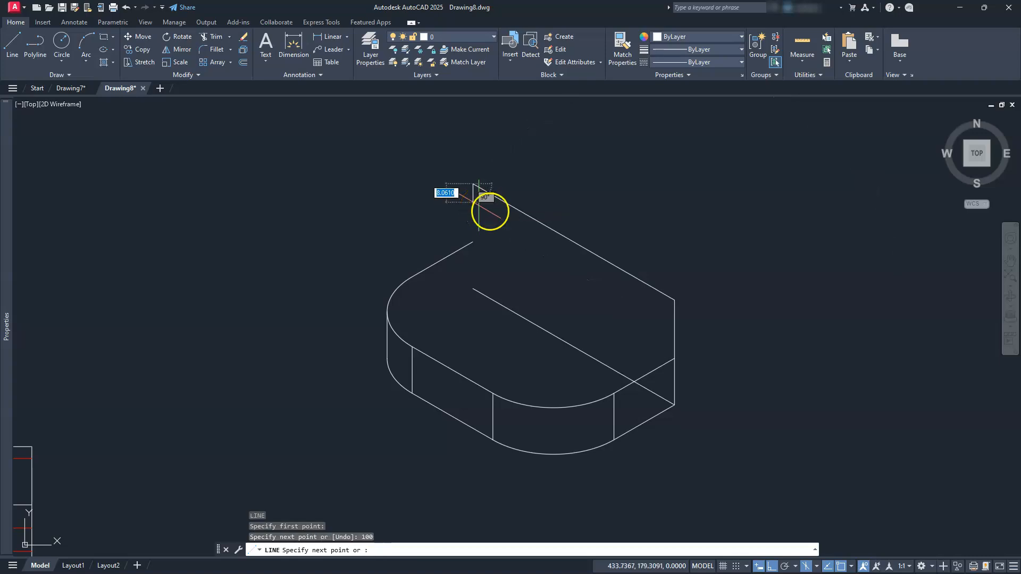
pyautogui.click(473, 294)
pyautogui.press('Escape')
pyautogui.press('Escape')
pyautogui.press('Escape')
pyautogui.press('Escape')
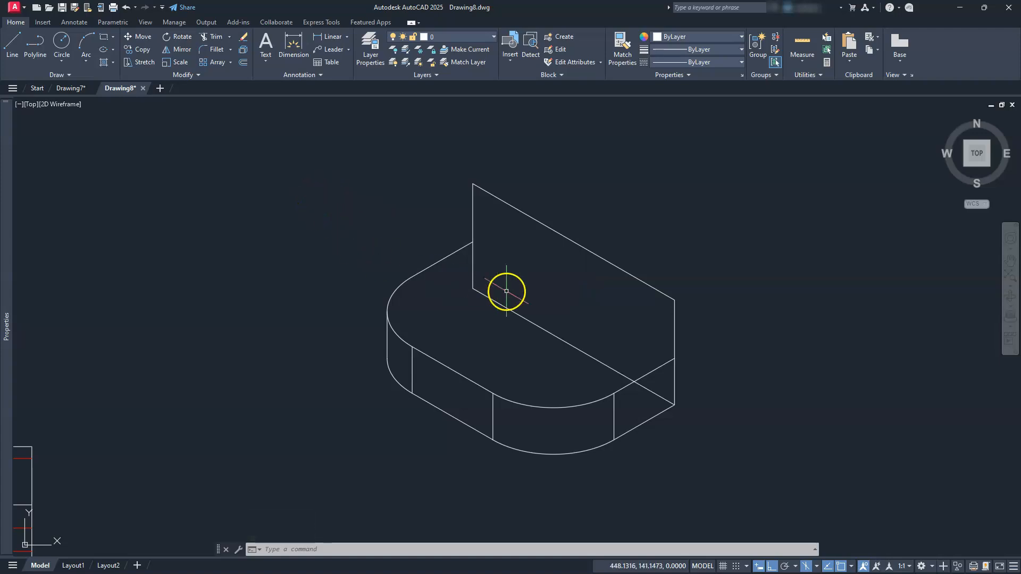
# Draw an isocircle of radius 15 centred on the upright face's upper right corner.
pyautogui.write('l')
pyautogui.press('Return')
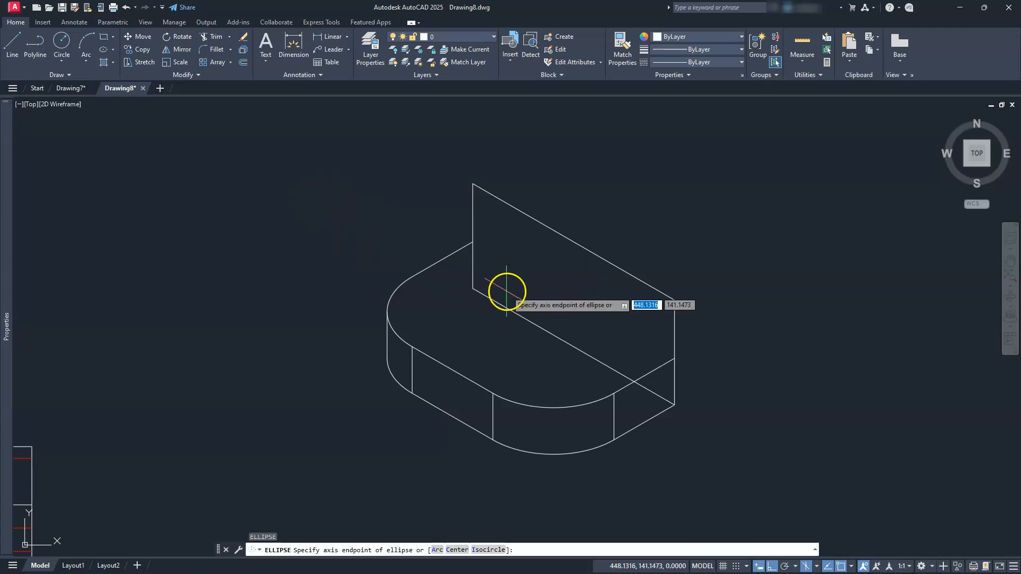
pyautogui.write('i')
pyautogui.press('Return')
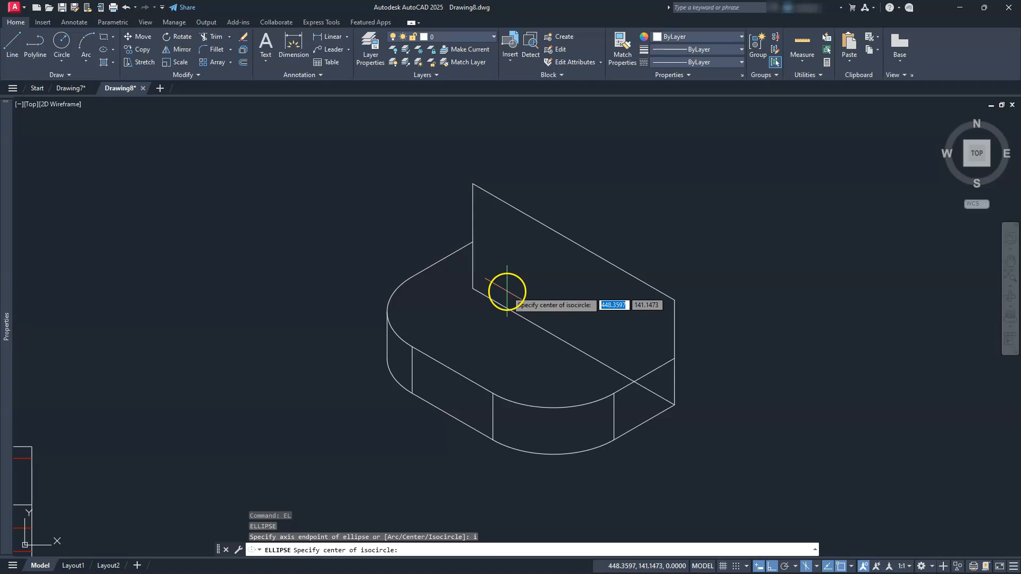
pyautogui.click(673, 301)
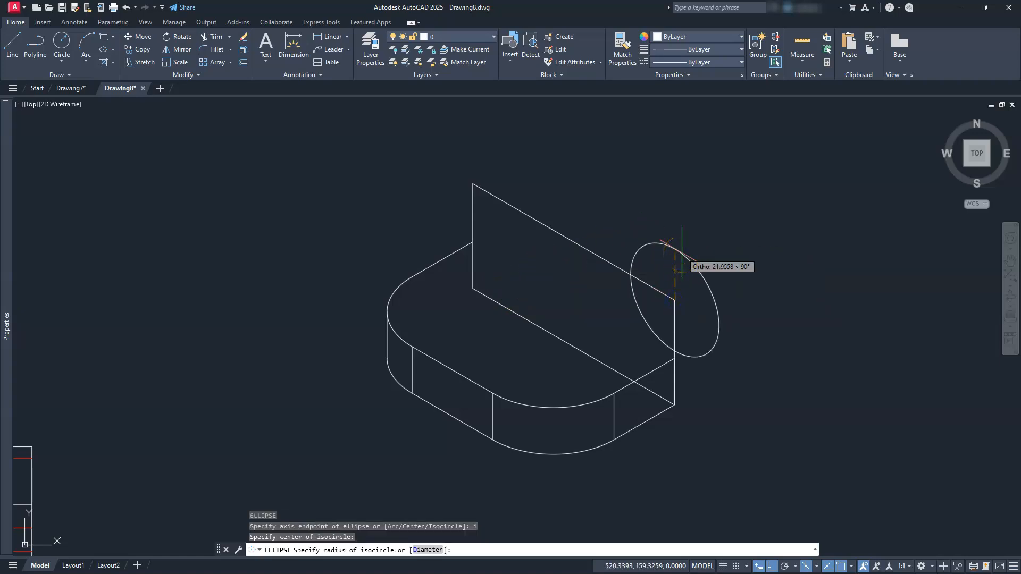
pyautogui.write('15')
pyautogui.press('Return')
pyautogui.scroll(2, 685, 253)
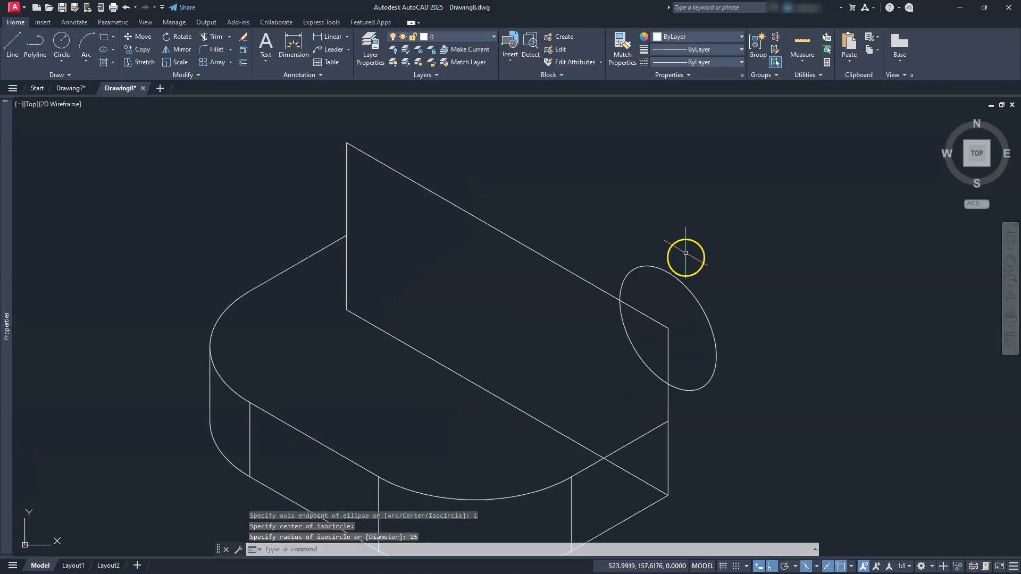
pyautogui.scroll(-2, 675, 270)
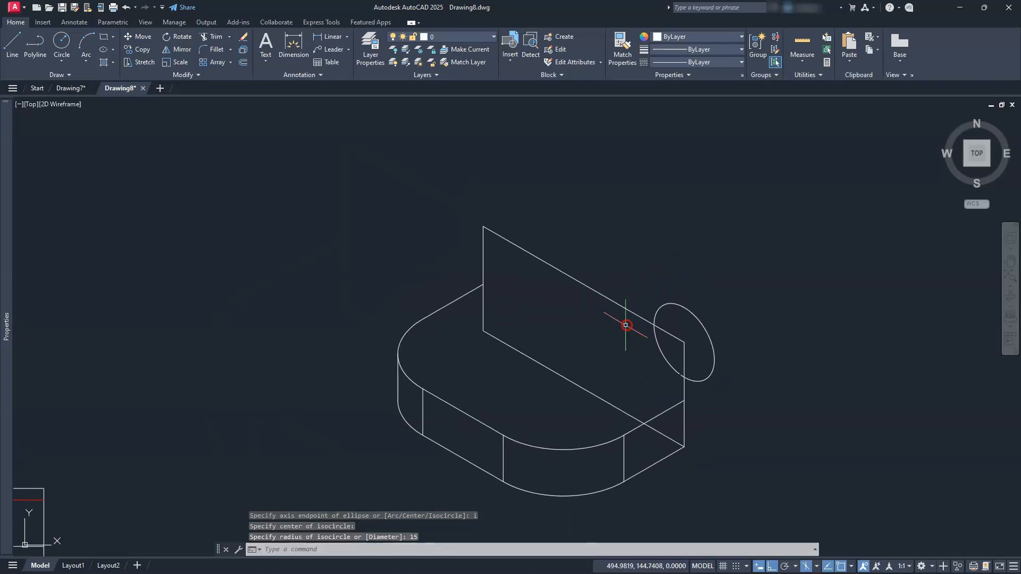
pyautogui.press('Escape')
pyautogui.press('Escape')
pyautogui.press('Escape')
# Copy the isocircle from its centre to the upright face's upper left corner.
pyautogui.click(702, 325)
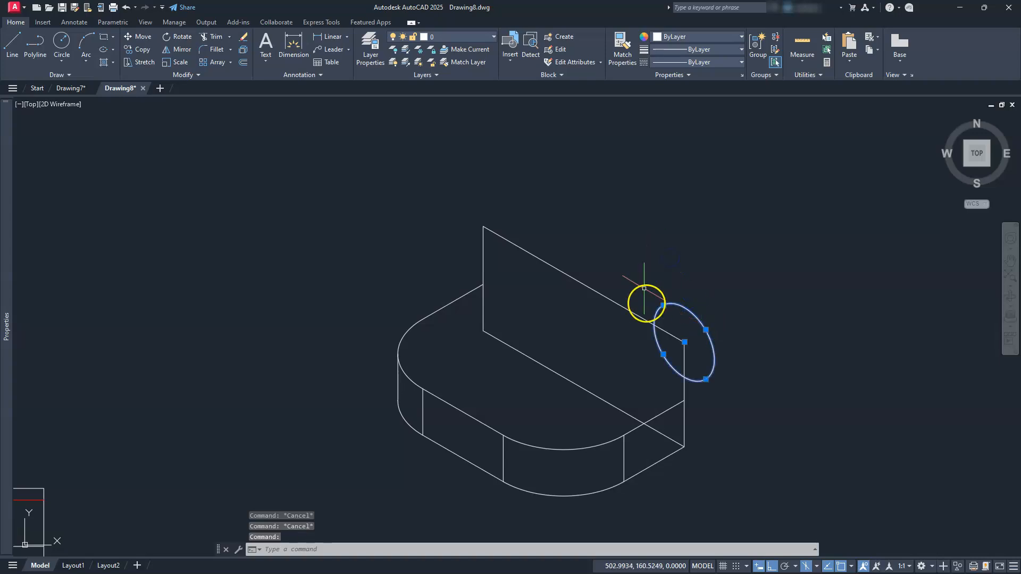
pyautogui.click(684, 342)
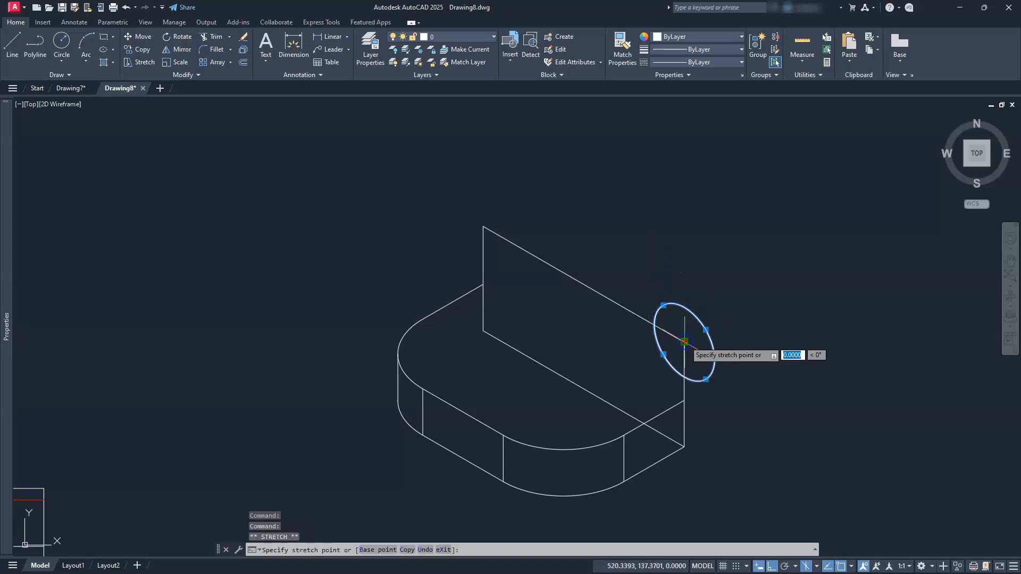
pyautogui.press('space')
pyautogui.write('c')
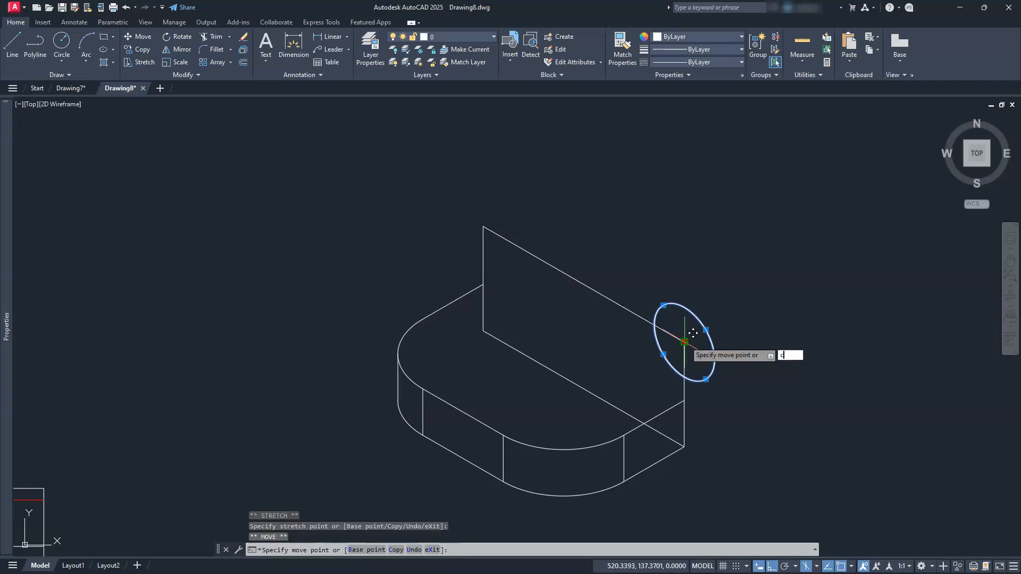
pyautogui.press('Return')
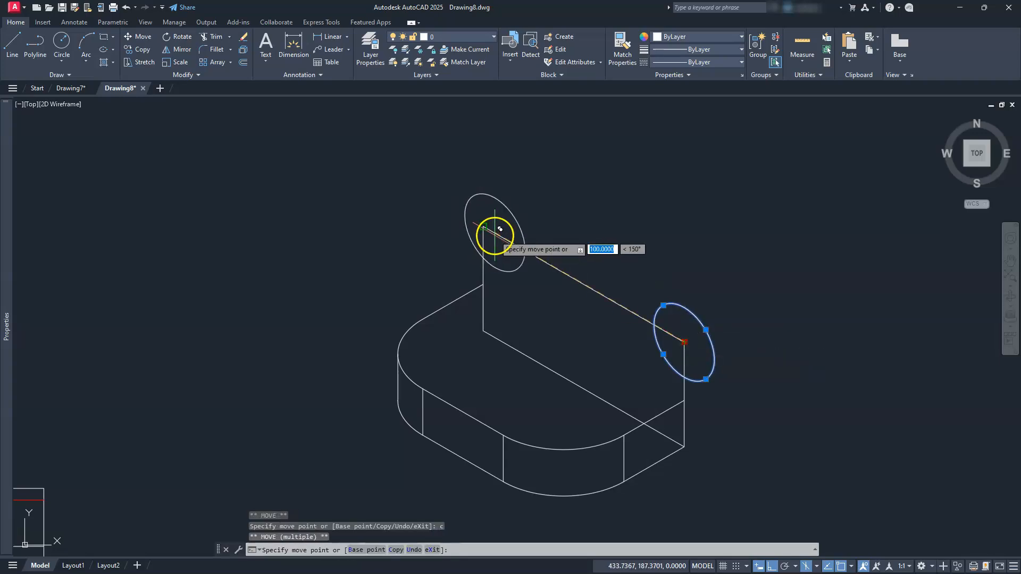
pyautogui.click(498, 232)
pyautogui.press('Escape')
pyautogui.press('Escape')
pyautogui.press('Escape')
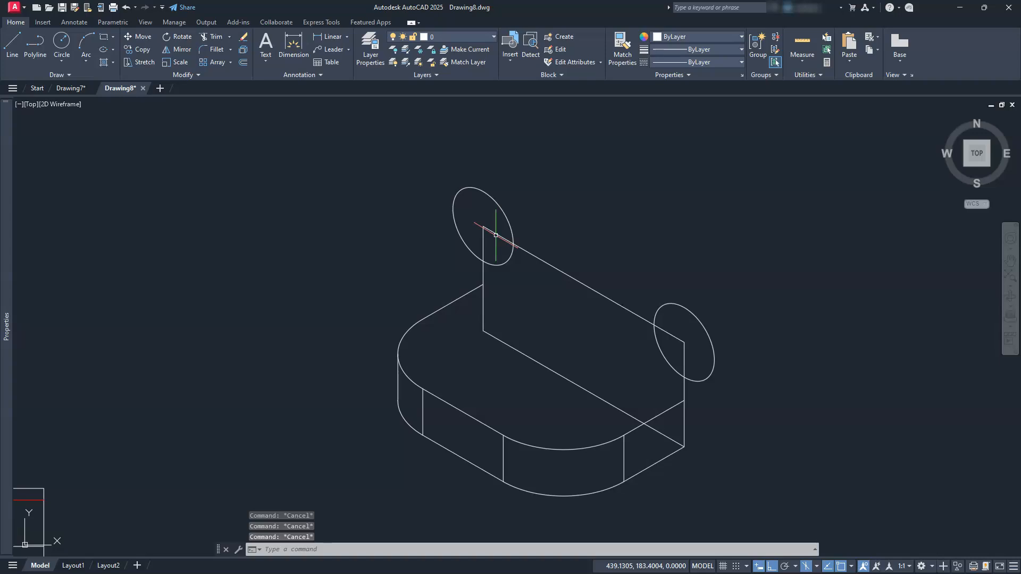
# Move both corner isocircles vertically down by 15.
pyautogui.click(498, 192)
pyautogui.click(486, 207)
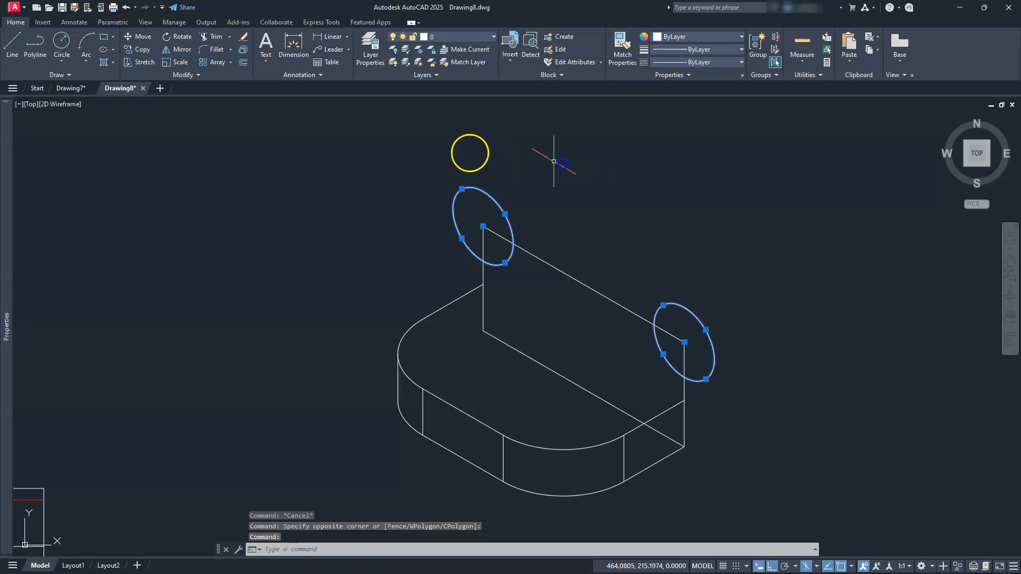
pyautogui.click(139, 35)
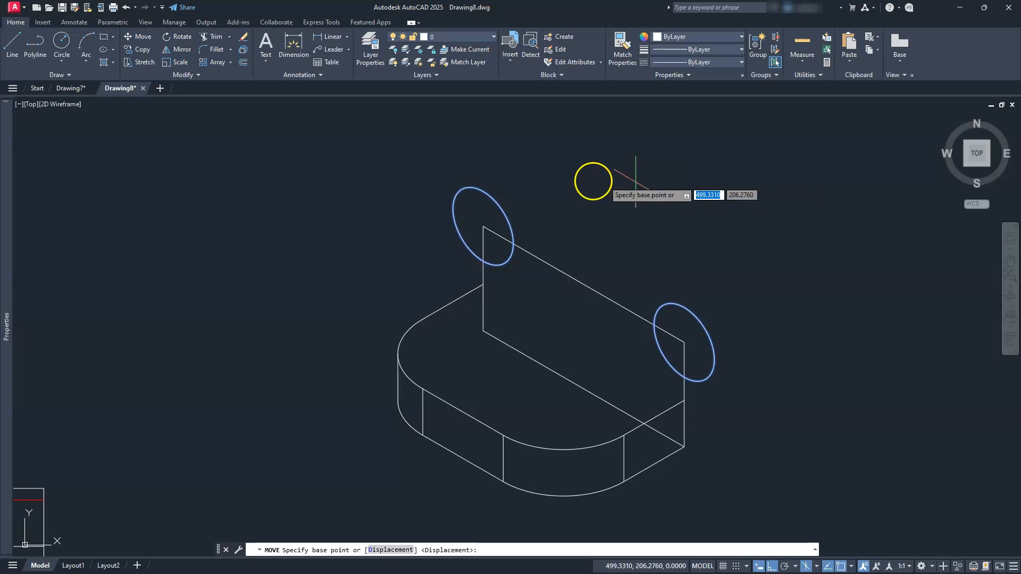
pyautogui.click(578, 174)
pyautogui.write('15')
pyautogui.press('Return')
pyautogui.press('Escape')
# Move the left isocircle 15 inward, parallel to the upright's sloping upper edge.
pyautogui.click(511, 275)
pyautogui.click(502, 251)
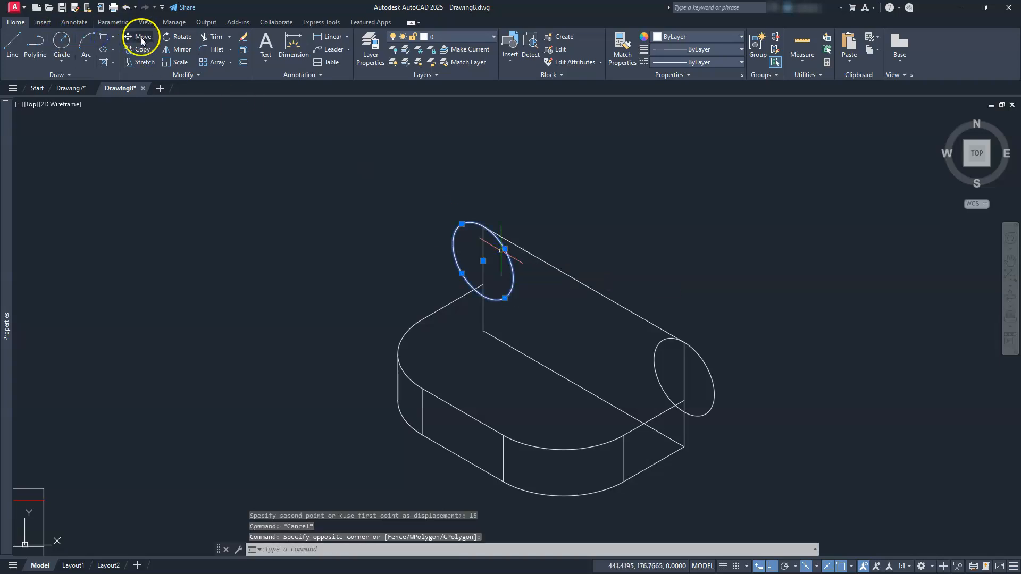
pyautogui.write('m')
pyautogui.press('Return')
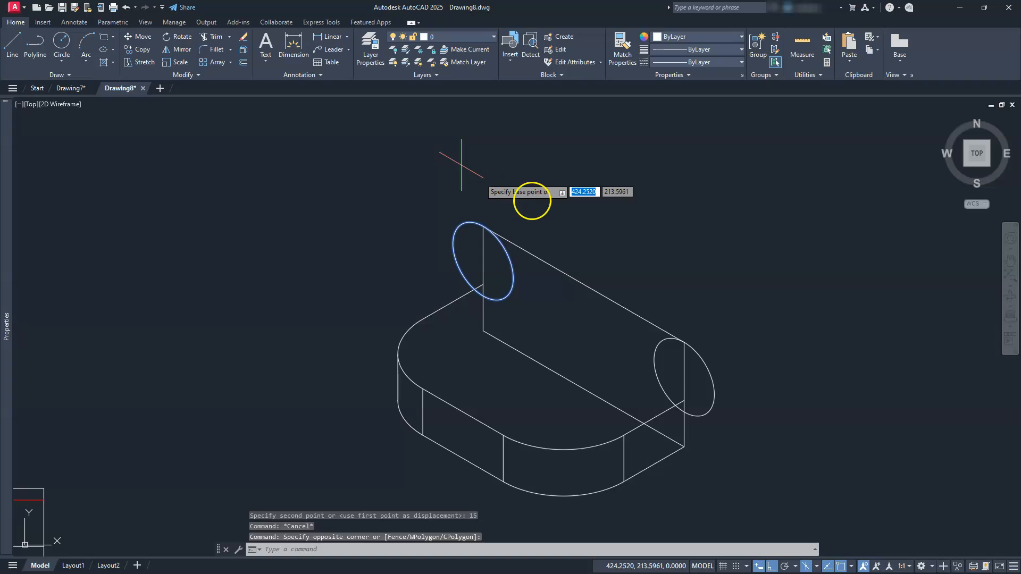
pyautogui.click(487, 184)
pyautogui.write('15')
pyautogui.press('Return')
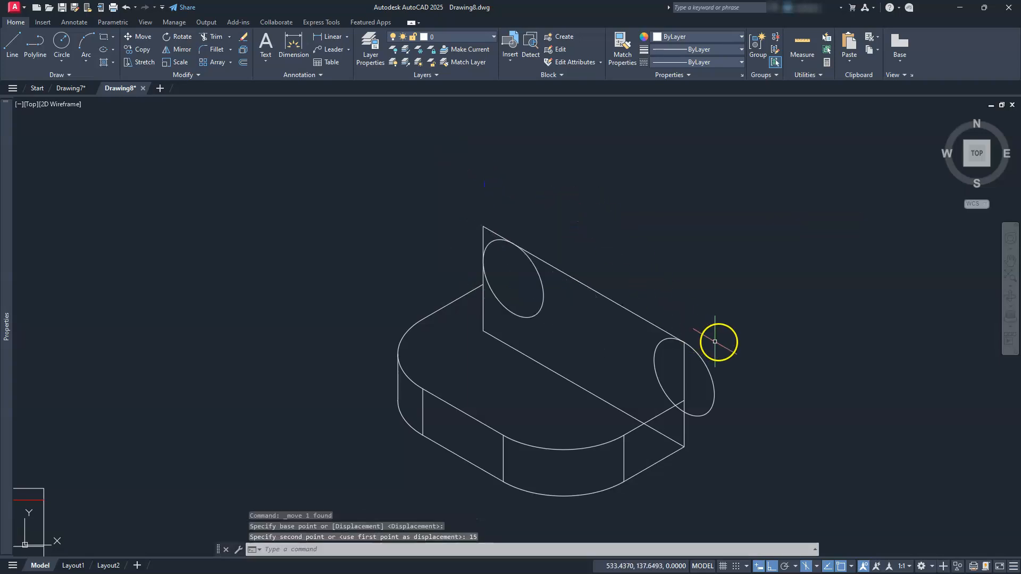
pyautogui.press('Escape')
pyautogui.press('Escape')
# Move the right isocircle inward by its radius of 15, parallel to the upright's sloping upper edge.
pyautogui.click(695, 390)
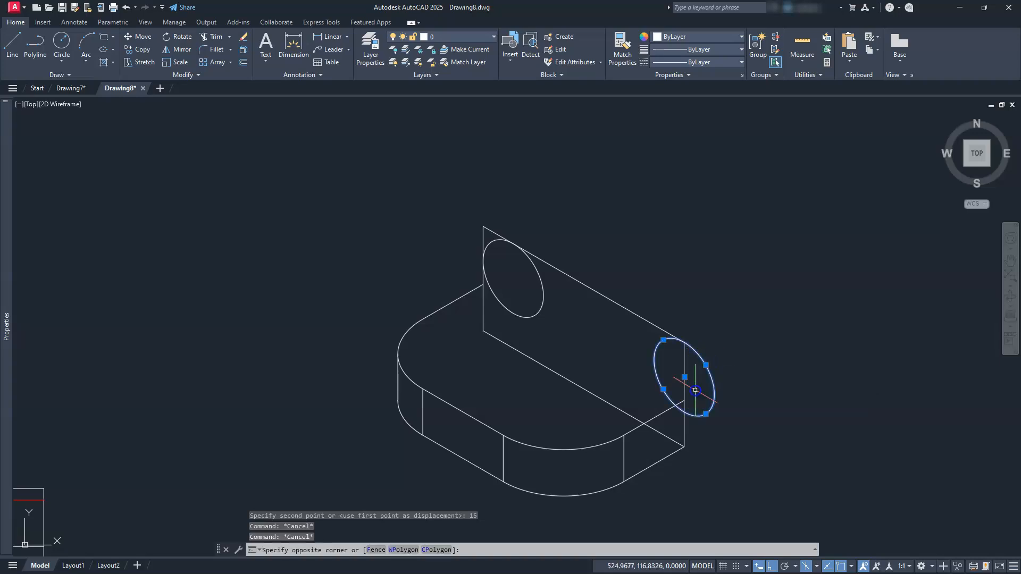
pyautogui.click(695, 390)
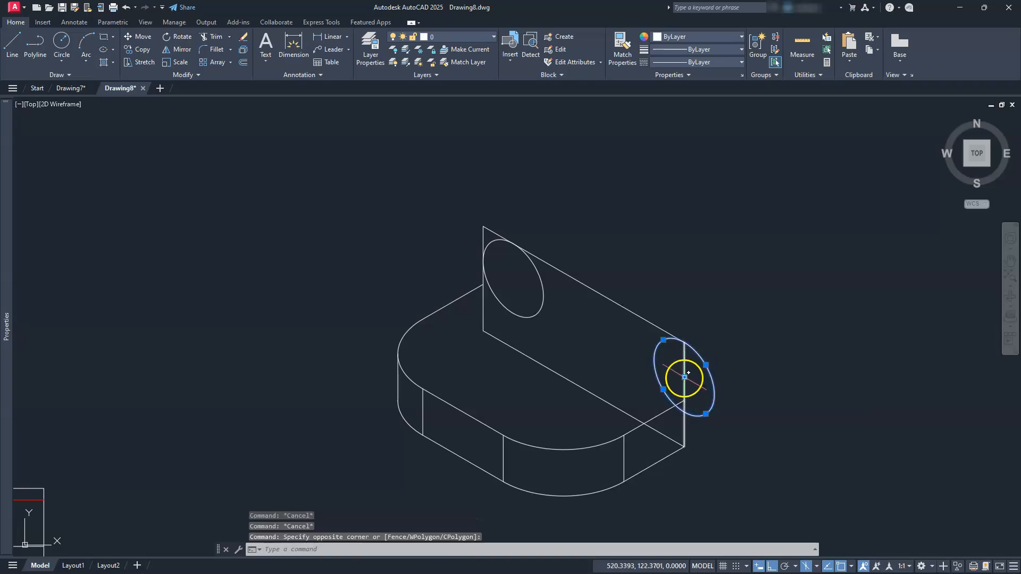
pyautogui.click(685, 376)
pyautogui.press('space')
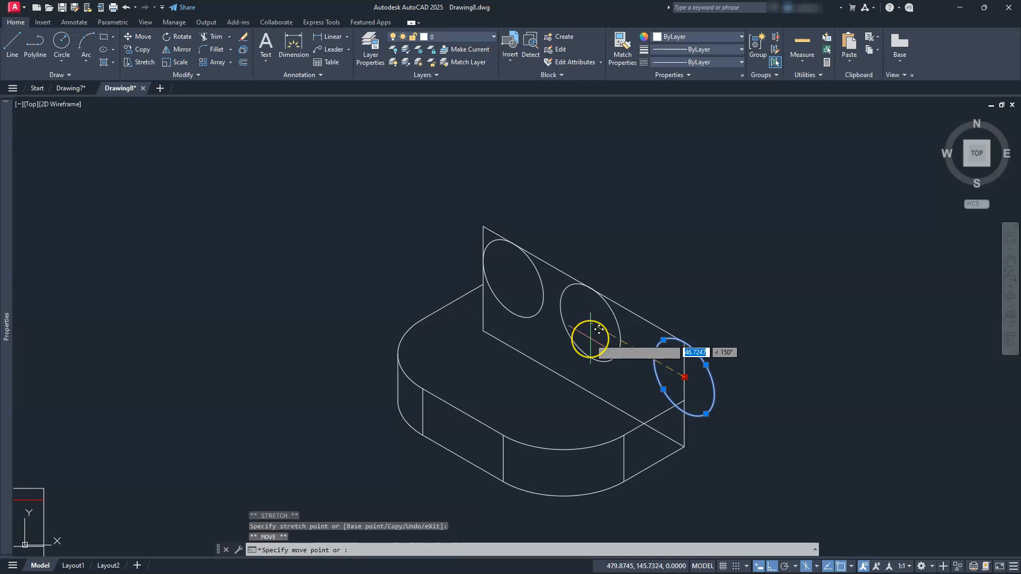
pyautogui.press('Return')
pyautogui.press('Escape')
pyautogui.press('Escape')
pyautogui.press('Escape')
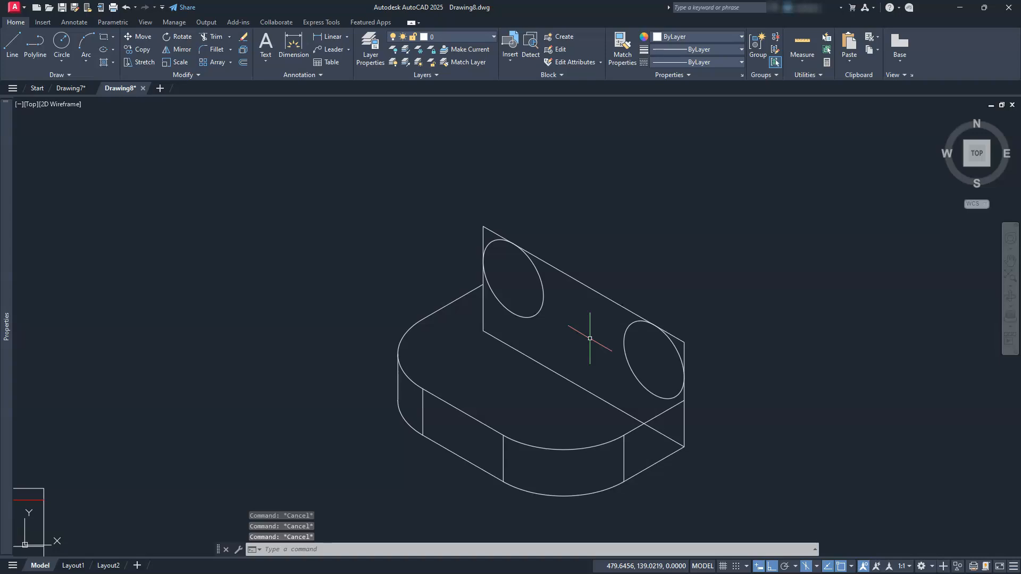
# Trim both isocircles to leave only the upright's rounded corner arcs, and trim the vertical edges extending above them.
pyautogui.write('tr')
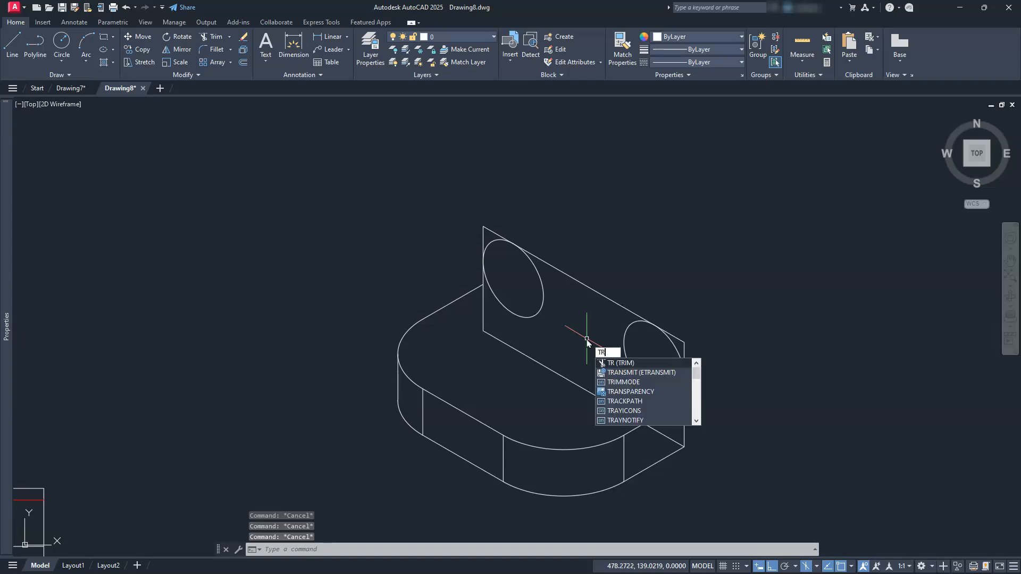
pyautogui.press('Return')
pyautogui.click(499, 297)
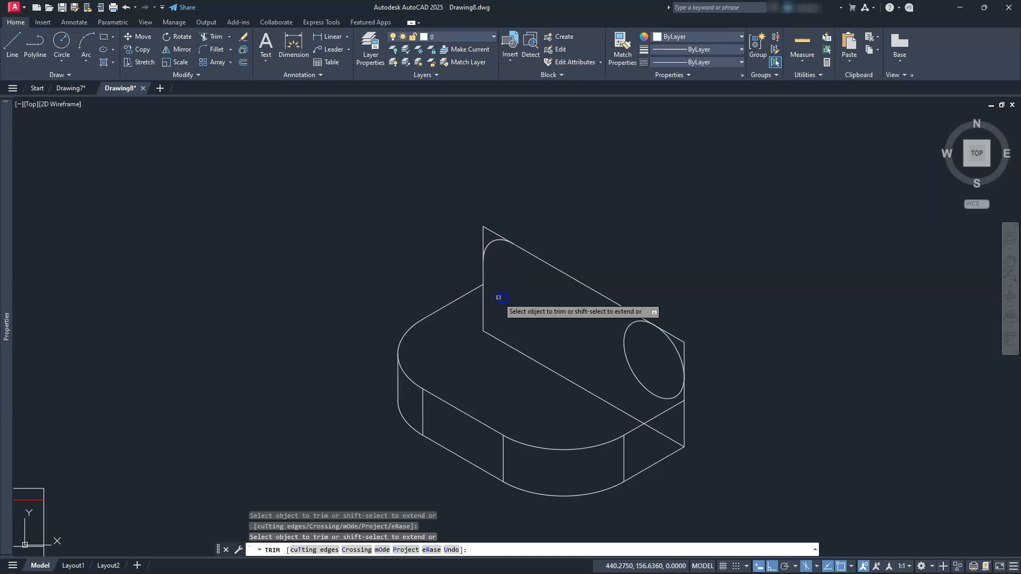
pyautogui.click(627, 354)
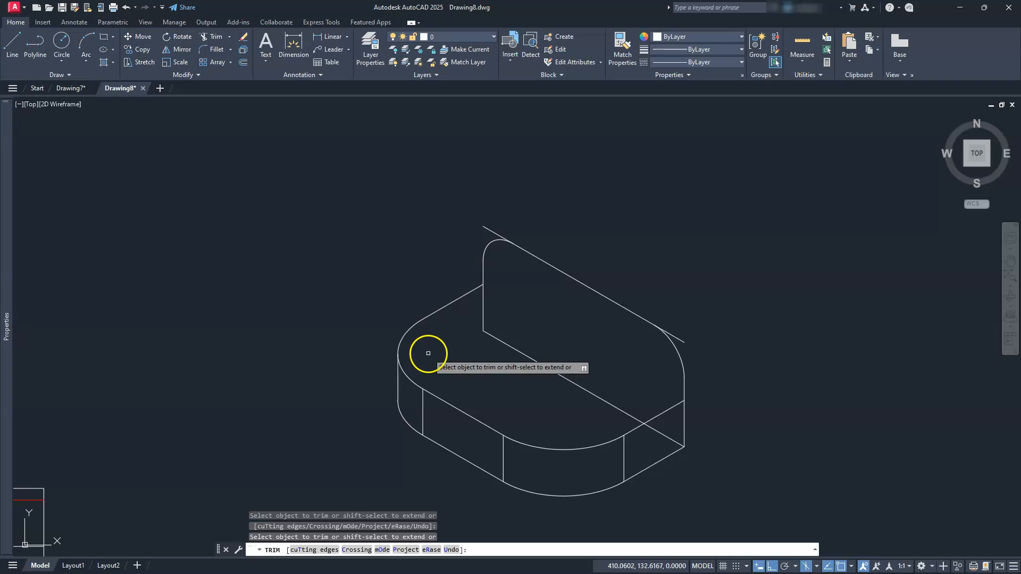
pyautogui.press('Escape')
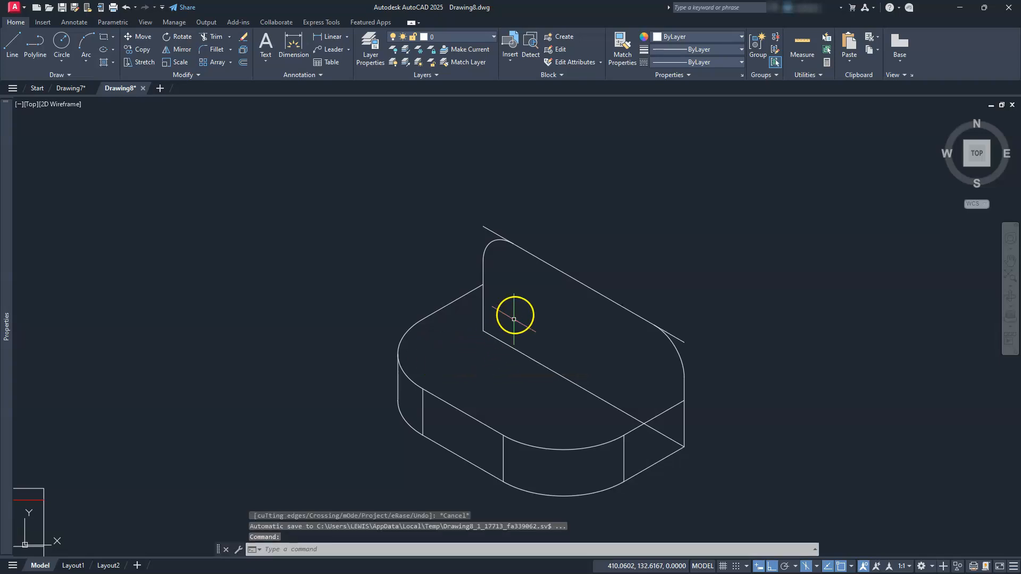
# Switch to the top isoplane and copy the upright's upper edge, corner arcs and vertical edges forward by 20 along the base's depth direction.
pyautogui.click(816, 568)
pyautogui.click(822, 532)
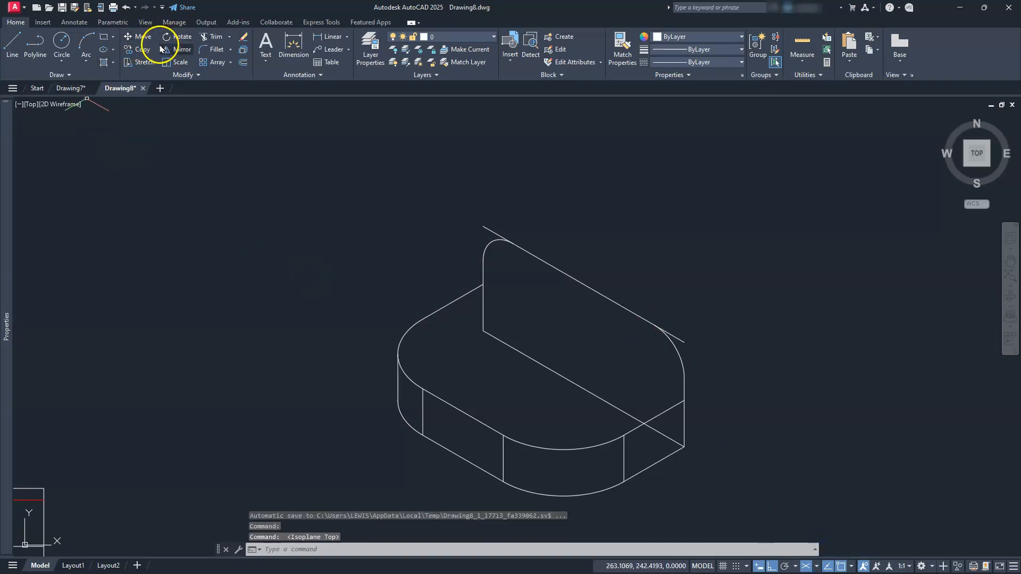
pyautogui.click(521, 208)
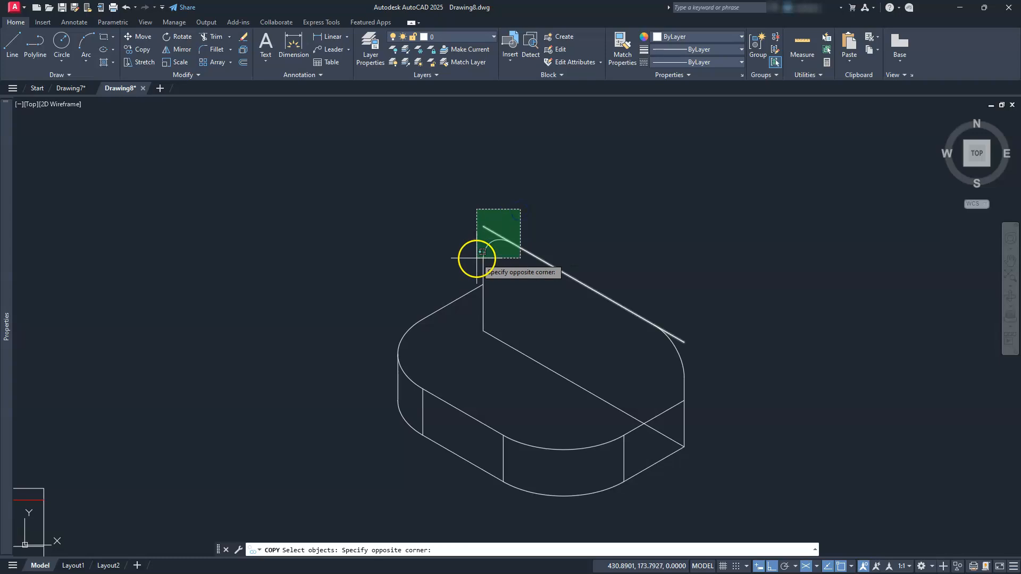
pyautogui.click(471, 264)
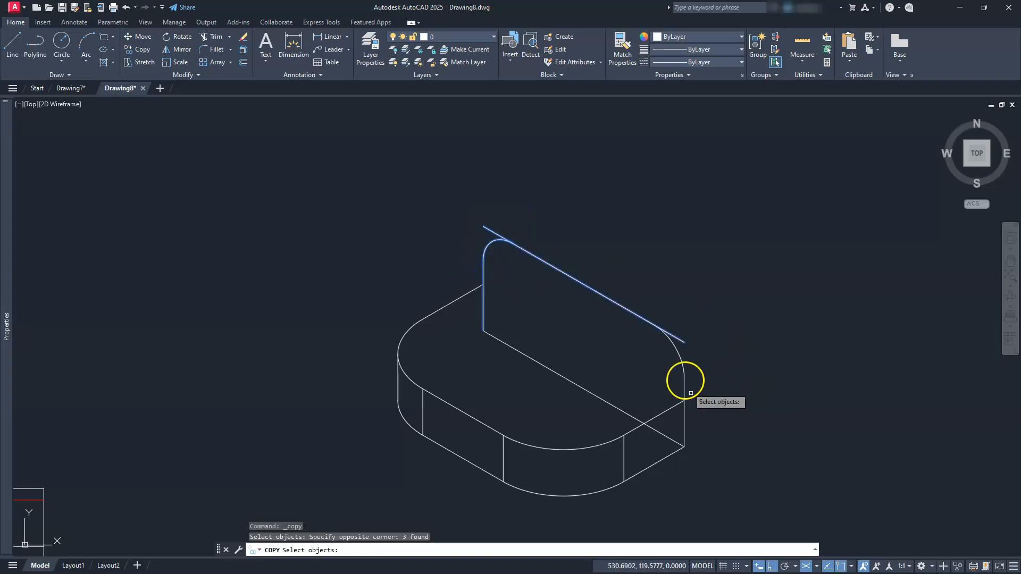
pyautogui.click(692, 329)
pyautogui.click(633, 406)
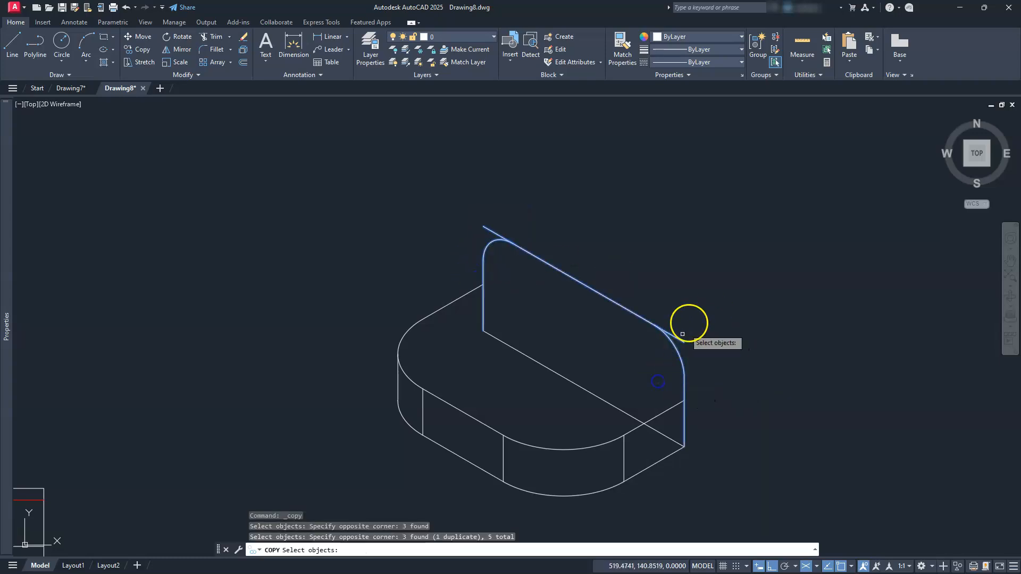
pyautogui.press('Return')
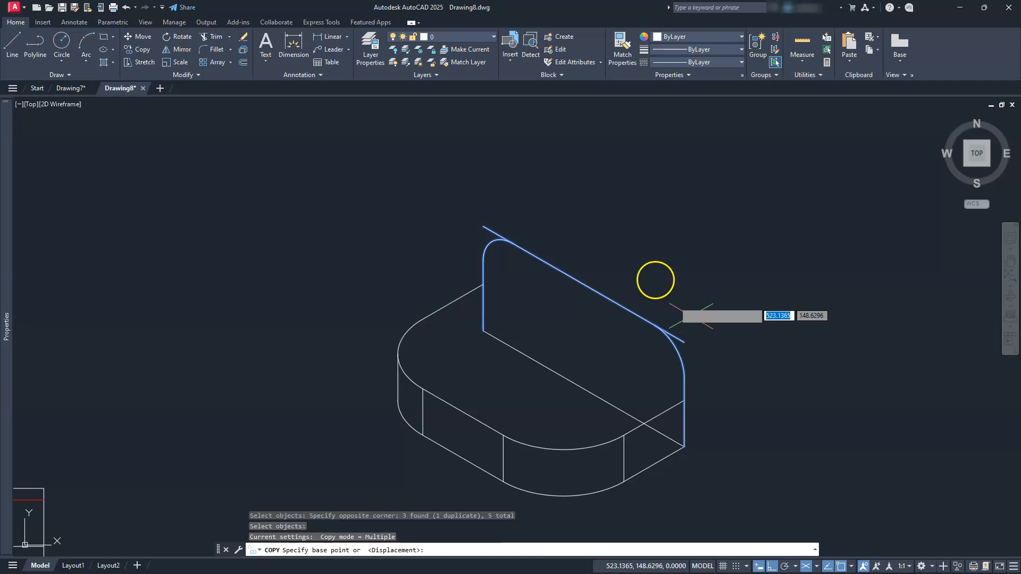
pyautogui.click(657, 239)
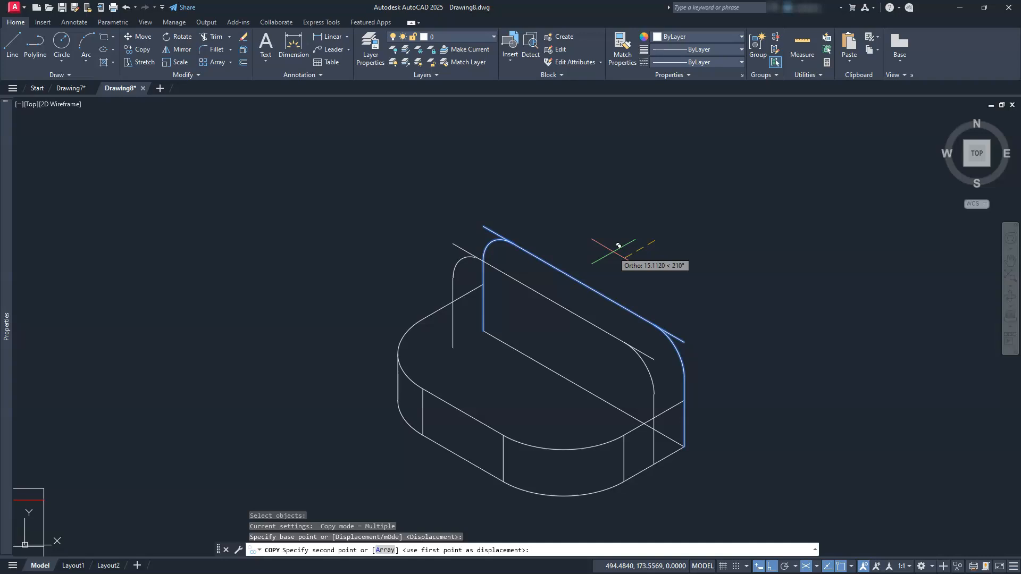
pyautogui.press('Return')
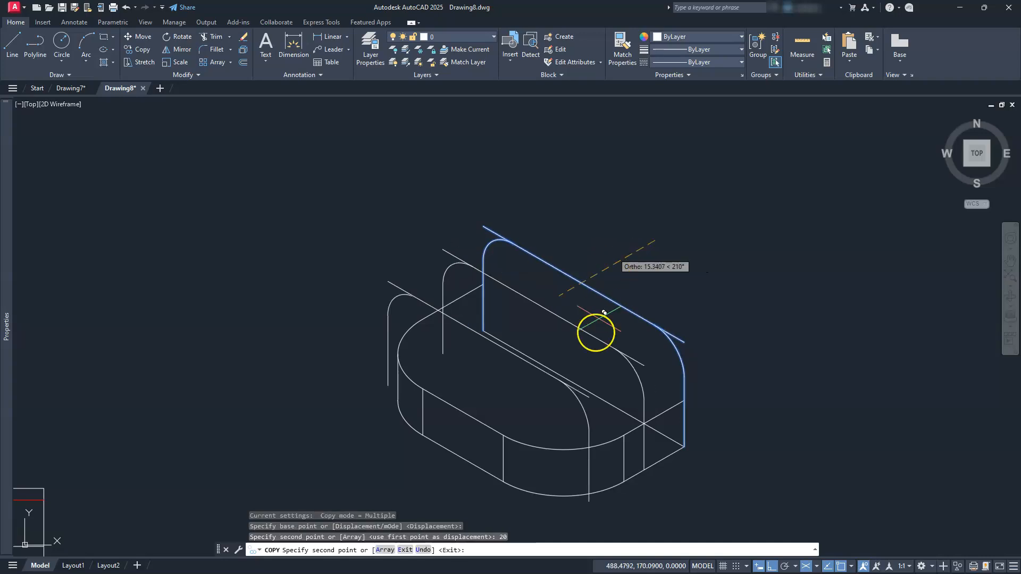
pyautogui.press('Escape')
pyautogui.press('Escape')
# Delete the long sloping line along the bottom of the rear upright face.
pyautogui.moveTo(532, 442)
pyautogui.mouseDown(button='middle')
pyautogui.moveTo(558, 430)
pyautogui.moveTo(570, 409)
pyautogui.mouseUp(button='middle')
pyautogui.scroll(1, 568, 372)
pyautogui.scroll(-2, 565, 358)
pyautogui.scroll(1, 563, 369)
pyautogui.click(630, 359)
pyautogui.press('Delete')
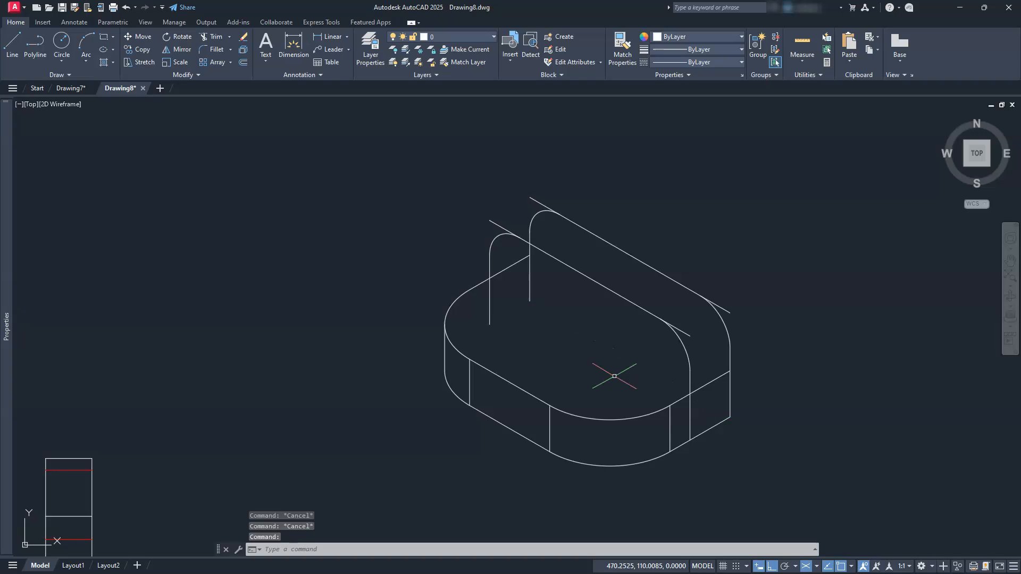
# Trim the front right vertical below the base's top edge, and the base's top edge between the front and rear right verticals.
pyautogui.scroll(2, 658, 401)
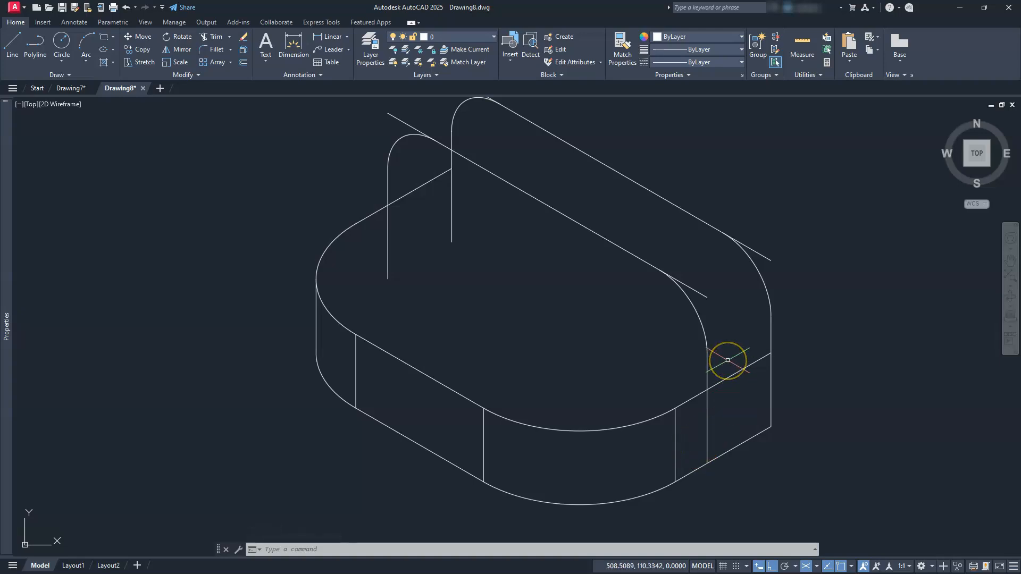
pyautogui.press('Escape')
pyautogui.press('Escape')
pyautogui.press('Return')
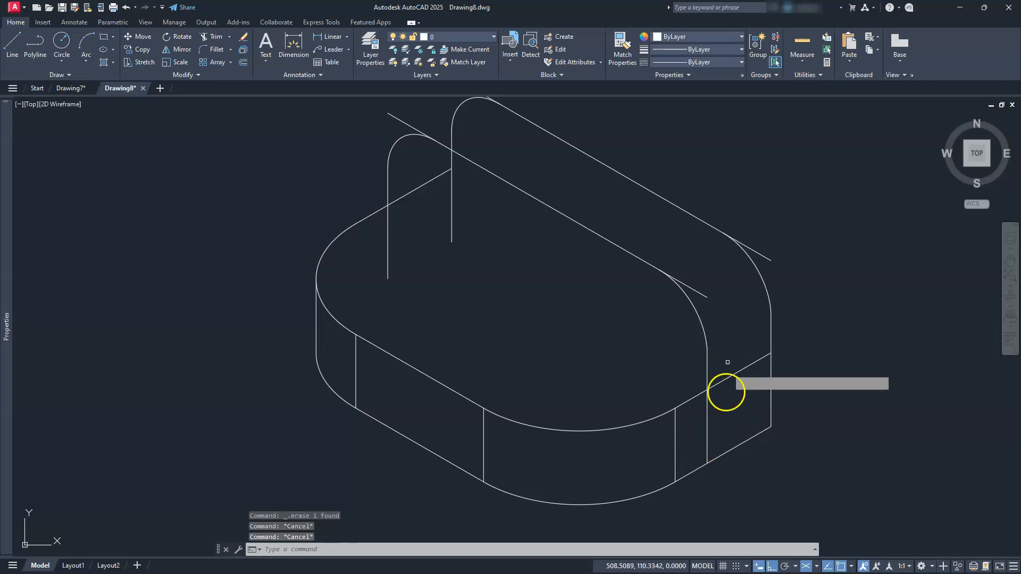
pyautogui.click(707, 414)
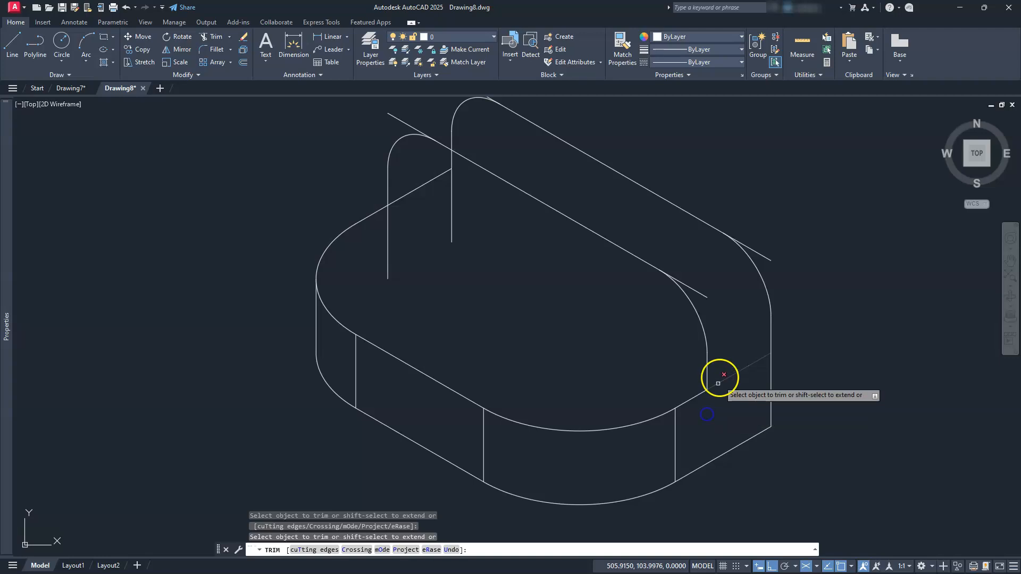
pyautogui.click(724, 377)
pyautogui.click(719, 397)
pyautogui.press('Return')
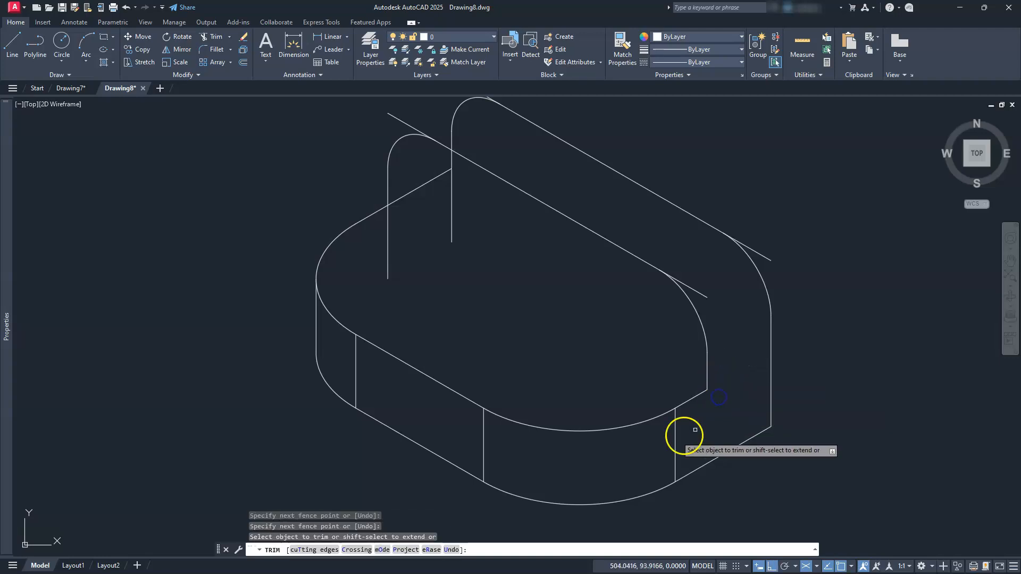
# Trim the base's top edge between the two left verticals, and the front left vertical below the base's top edge.
pyautogui.scroll(-2, 497, 239)
pyautogui.scroll(2, 499, 314)
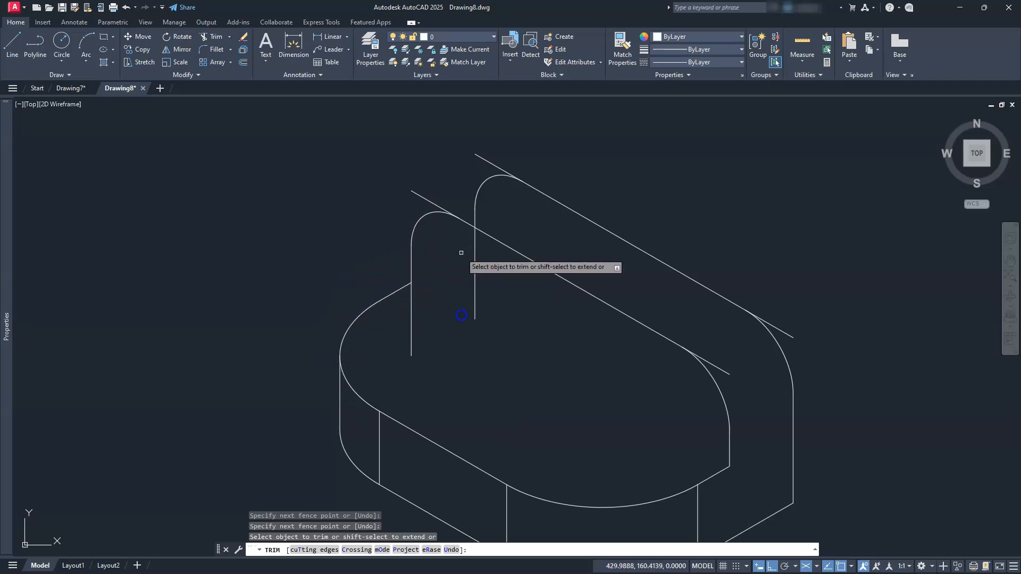
pyautogui.click(461, 353)
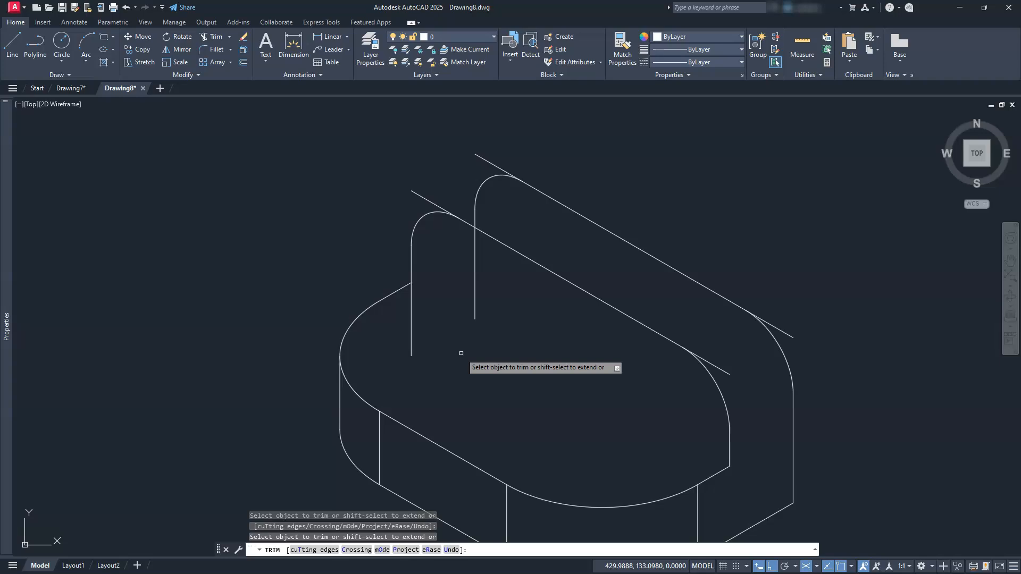
pyautogui.click(408, 328)
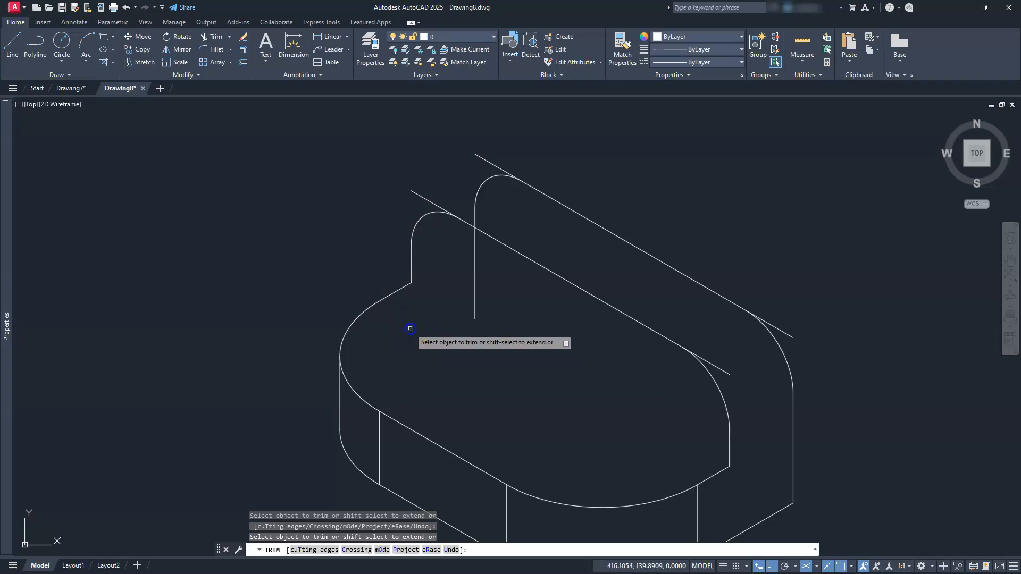
pyautogui.click(410, 376)
pyautogui.press('Escape')
pyautogui.press('Escape')
pyautogui.press('Escape')
pyautogui.press('Escape')
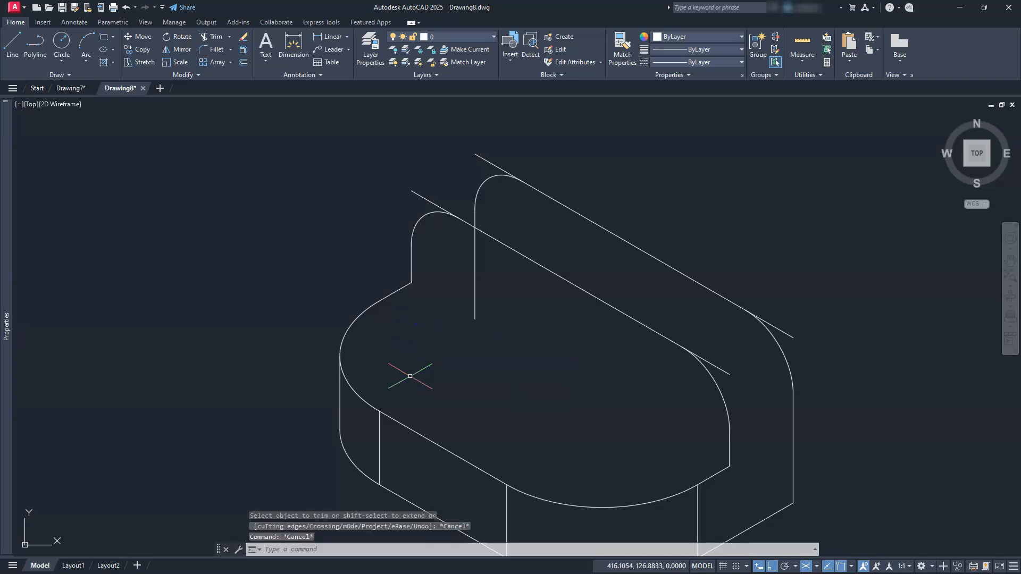
# Copy the front face's sloping upper edge from its right end to the foot of the front right vertical on the base.
pyautogui.click(716, 365)
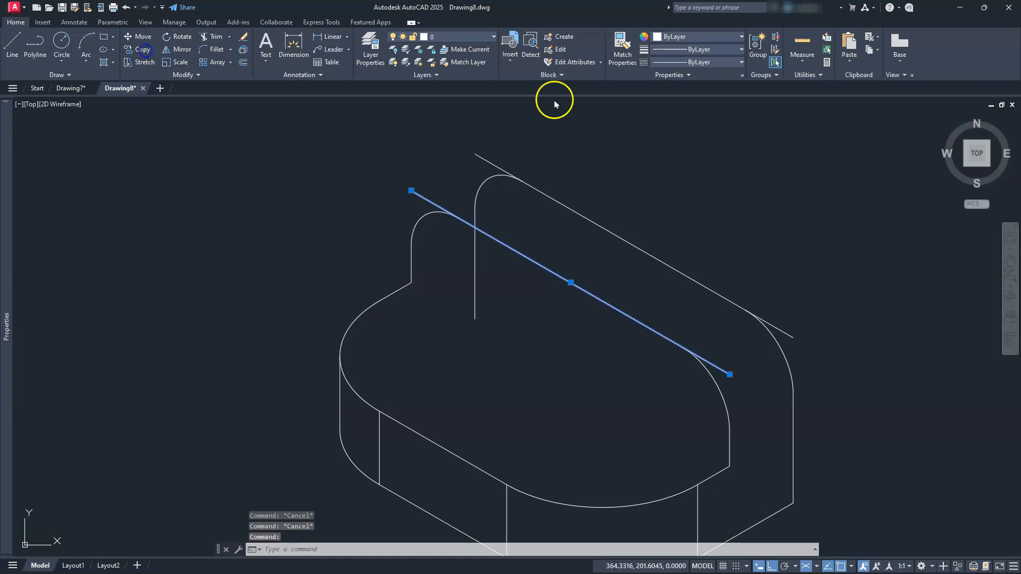
pyautogui.click(727, 372)
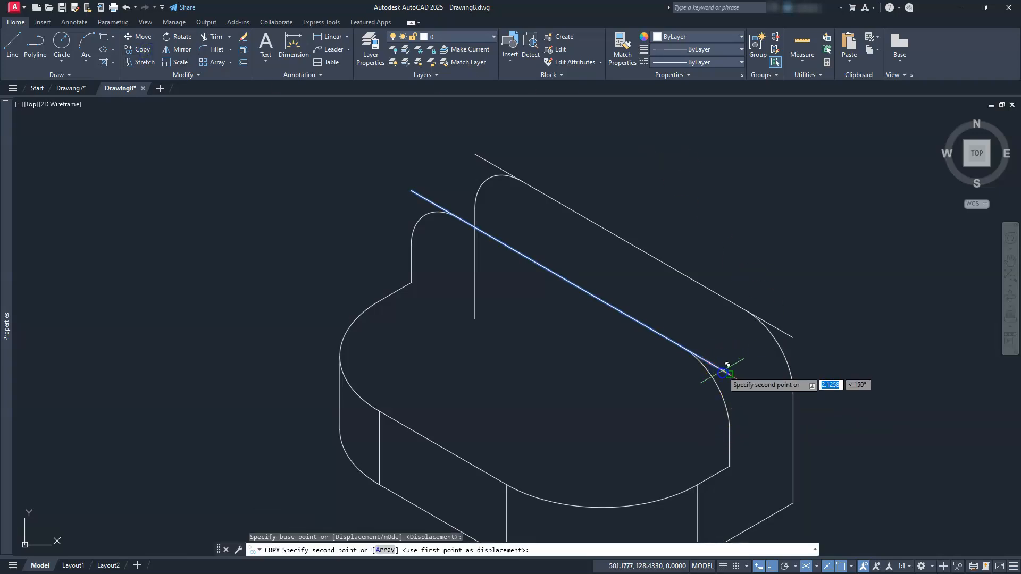
pyautogui.click(725, 465)
pyautogui.moveTo(570, 428); pyautogui.dragTo(517, 356, button='middle')
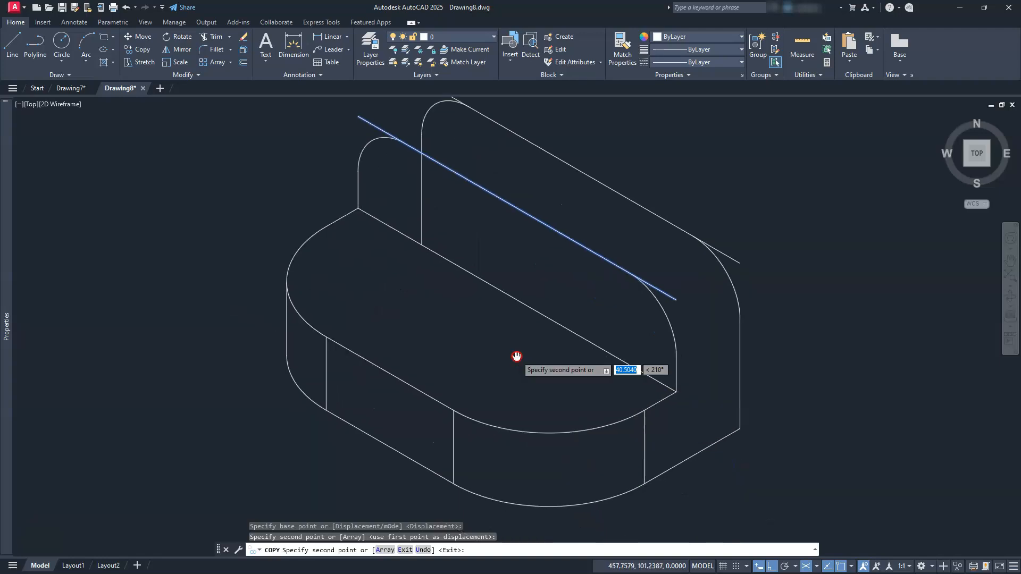
pyautogui.press('Escape')
pyautogui.press('Escape')
pyautogui.press('Escape')
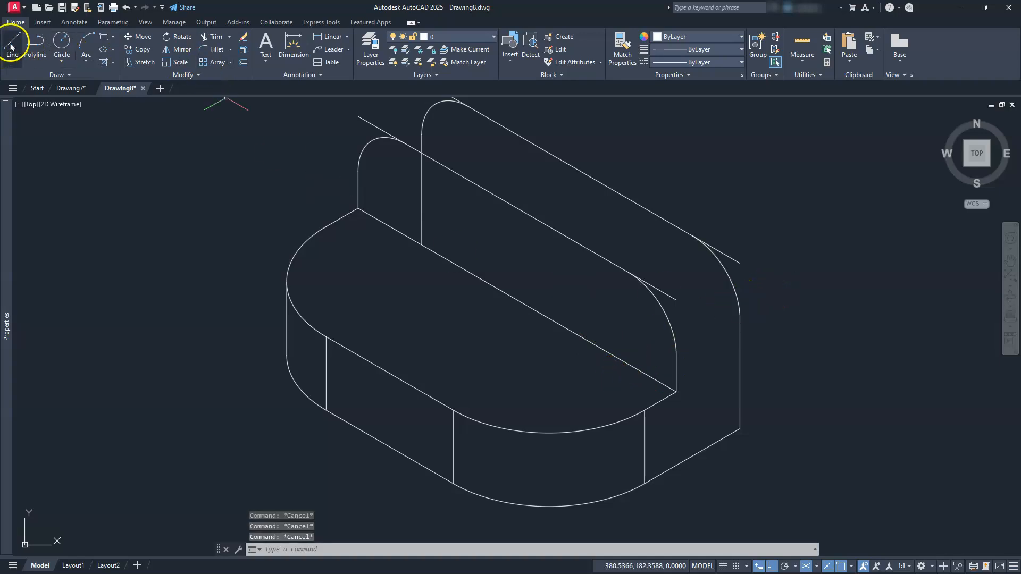
# Draw a line joining the lower ends of the front and rear right corner arcs.
pyautogui.click(676, 353)
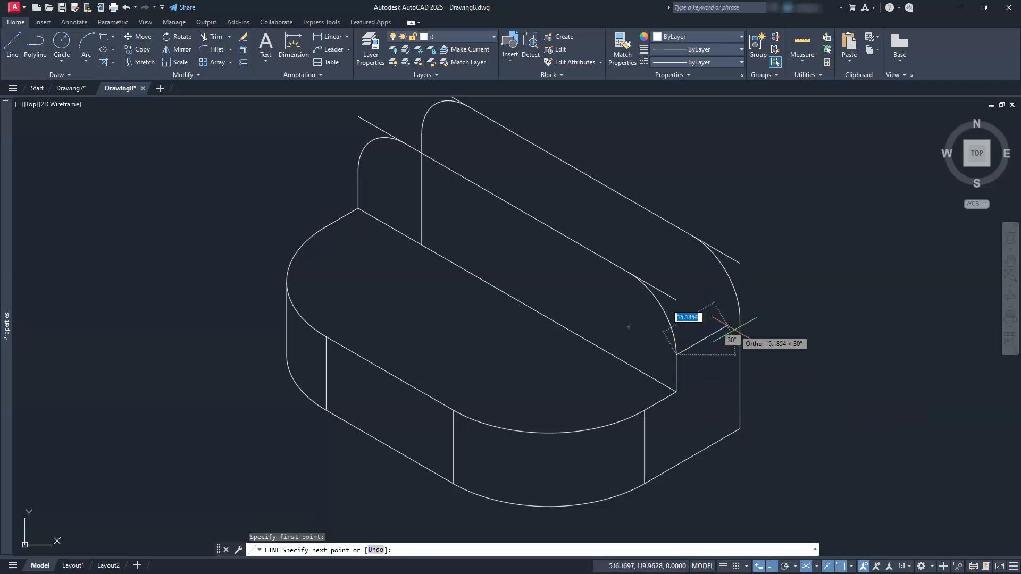
pyautogui.click(739, 324)
pyautogui.press('Escape')
pyautogui.press('Escape')
pyautogui.press('Escape')
pyautogui.press('Escape')
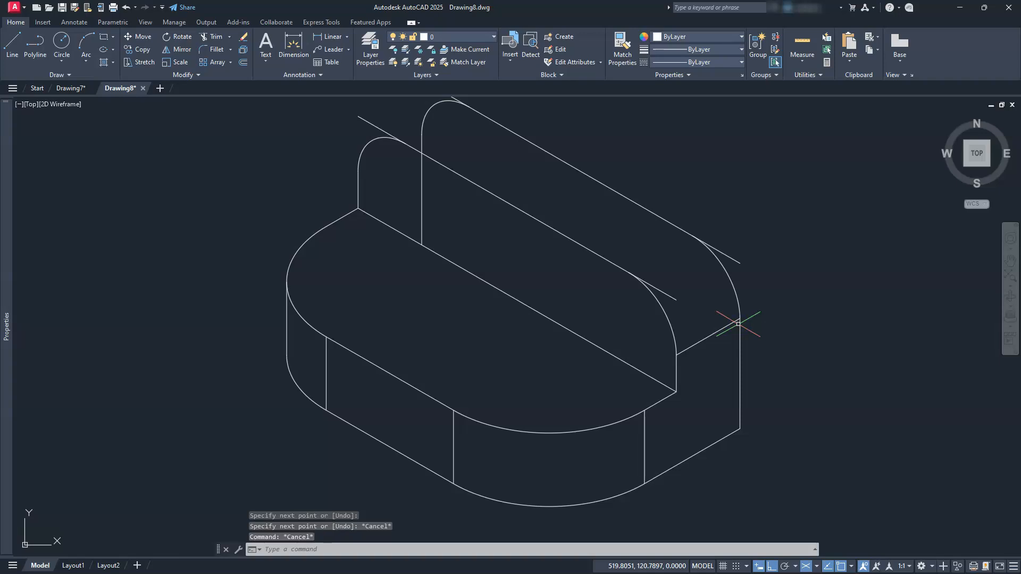
# Copy the short line joining the front and rear right arcs to the outer left curve and to both ends of the upright's top edge.
pyautogui.click(720, 327)
pyautogui.click(703, 357)
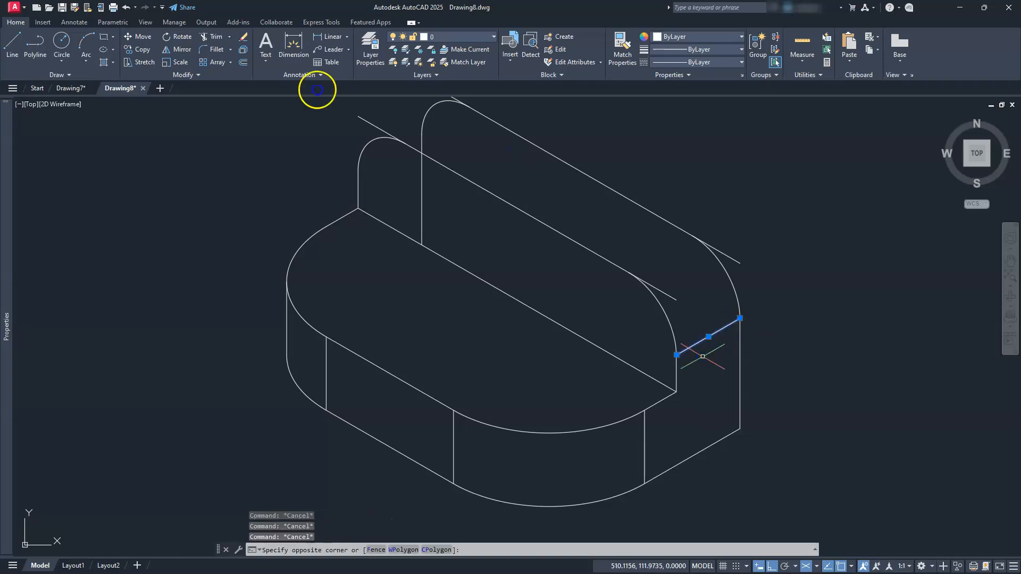
pyautogui.click(140, 49)
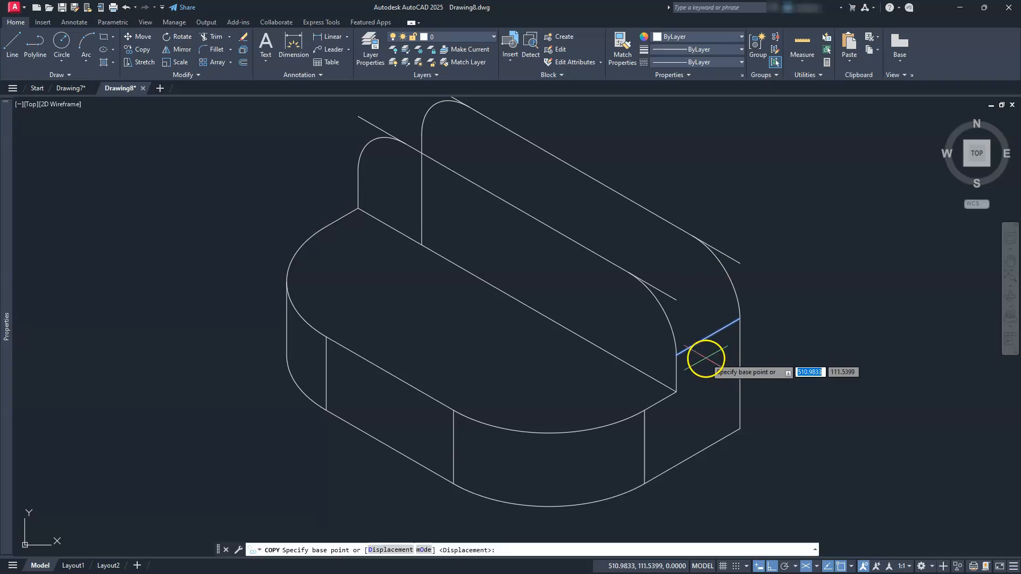
pyautogui.click(676, 354)
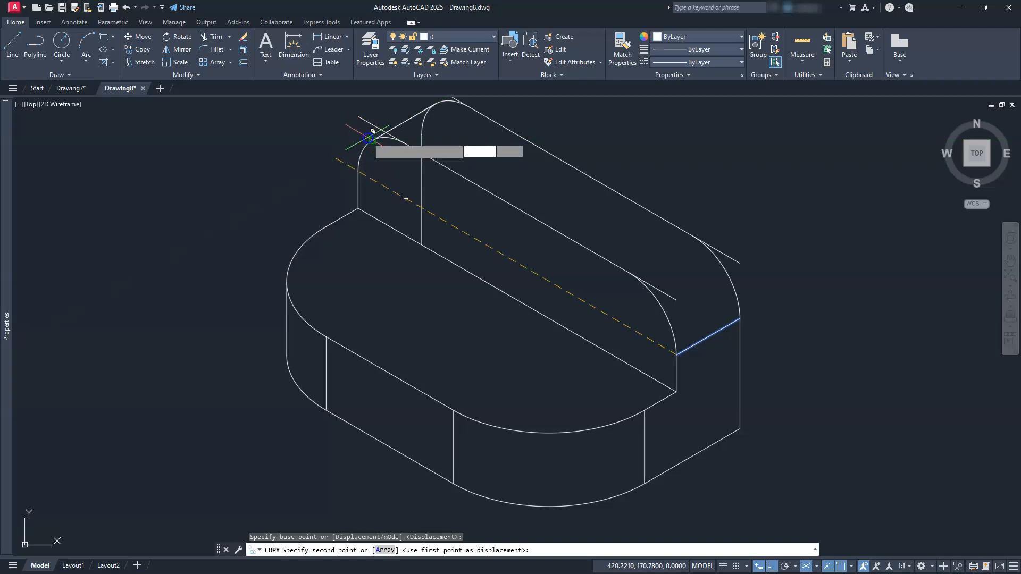
pyautogui.click(372, 130)
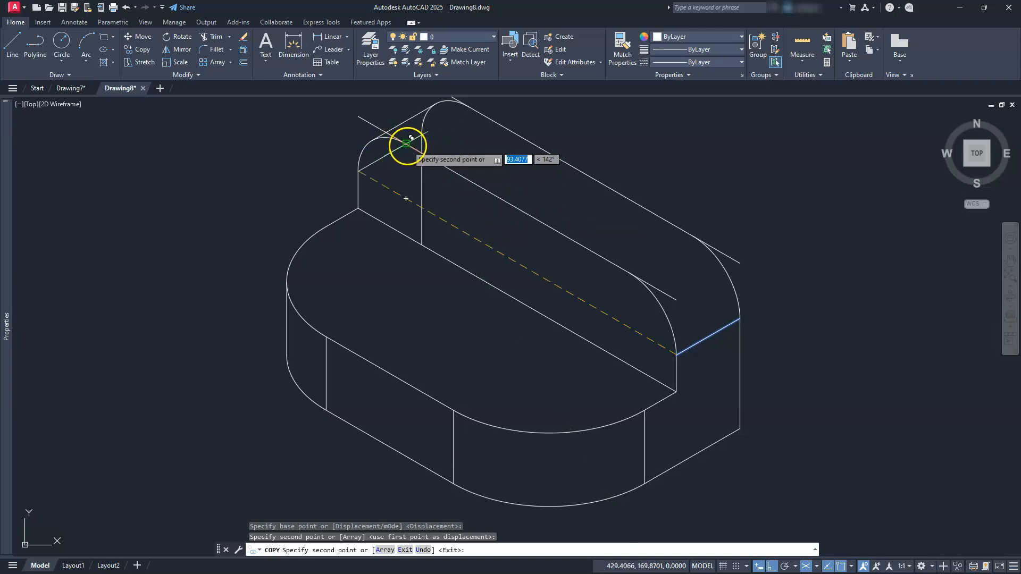
pyautogui.click(406, 142)
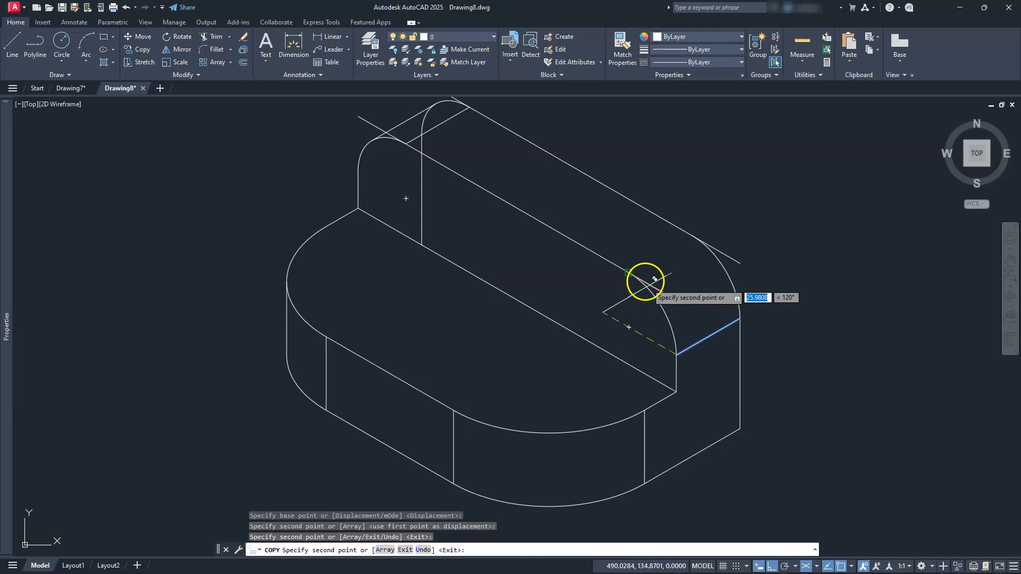
pyautogui.click(647, 274)
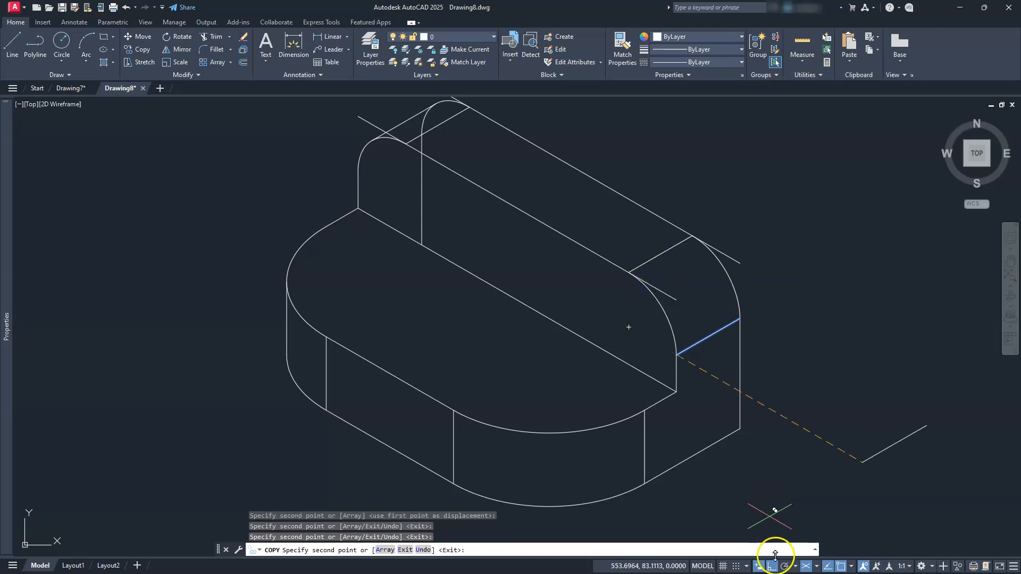
pyautogui.press('Escape')
pyautogui.press('Escape')
pyautogui.press('Escape')
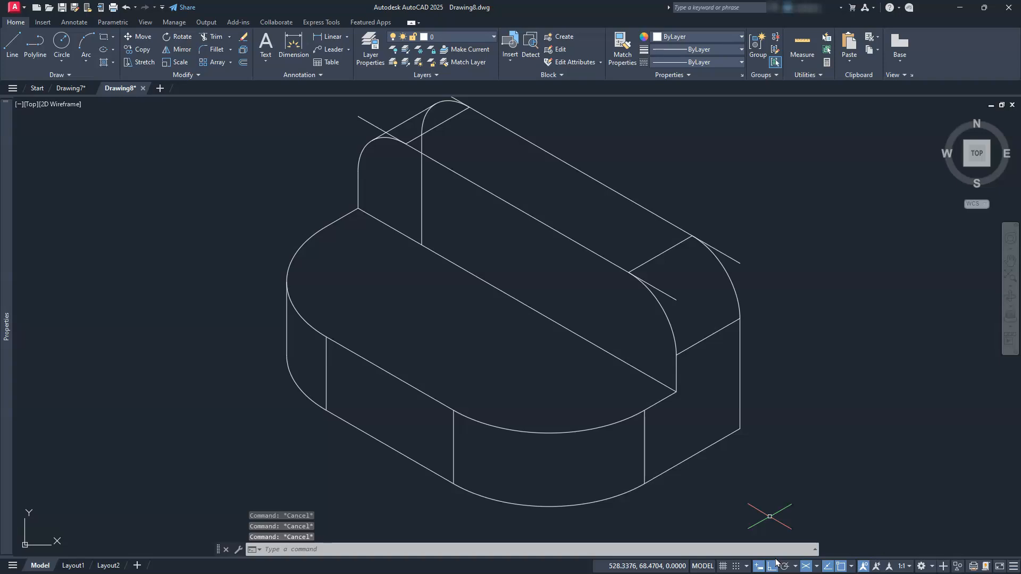
# Trim the upright's rear left vertical and the hidden lower part of the rear left corner arc, up to the outer connecting line.
pyautogui.moveTo(628, 335); pyautogui.dragTo(686, 386, button='middle')
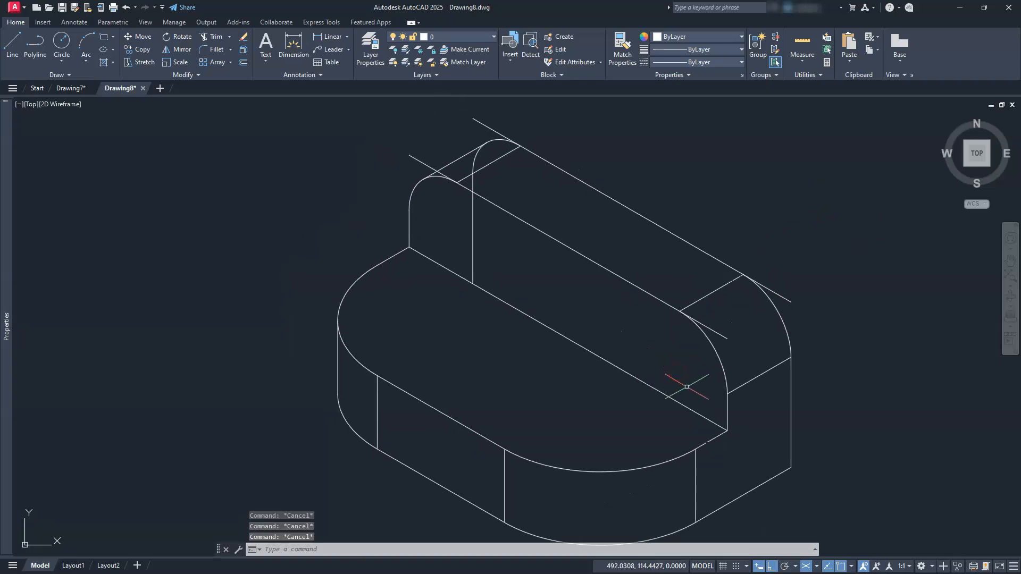
pyautogui.click(586, 313)
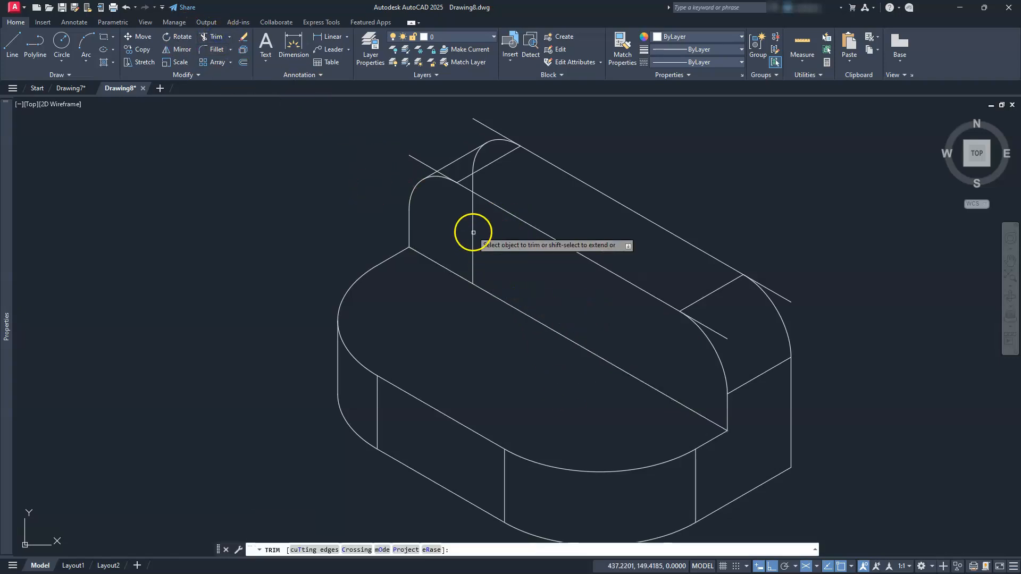
pyautogui.click(473, 208)
pyautogui.scroll(5, 474, 189)
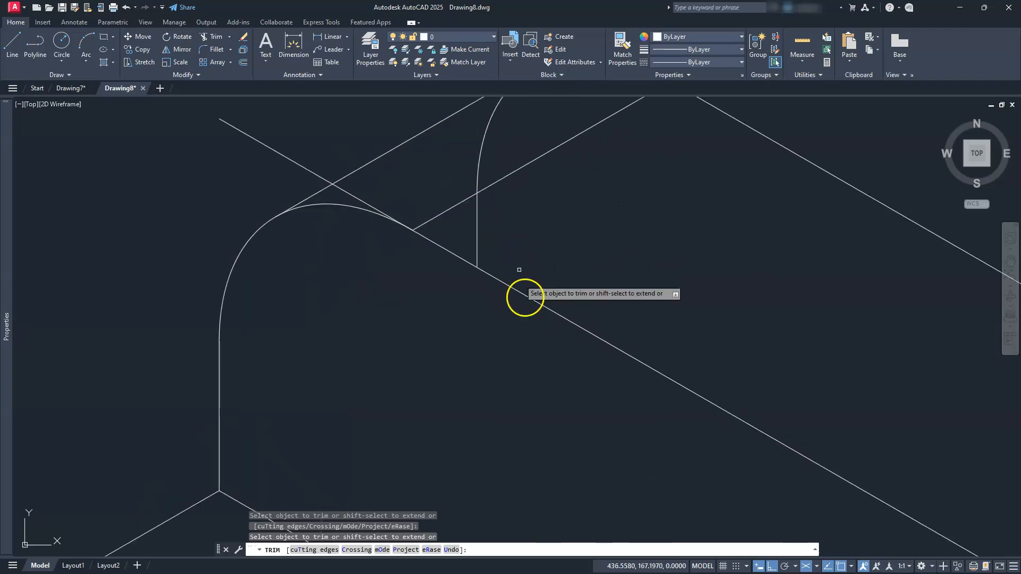
pyautogui.click(481, 228)
pyautogui.click(478, 184)
pyautogui.scroll(-6, 511, 217)
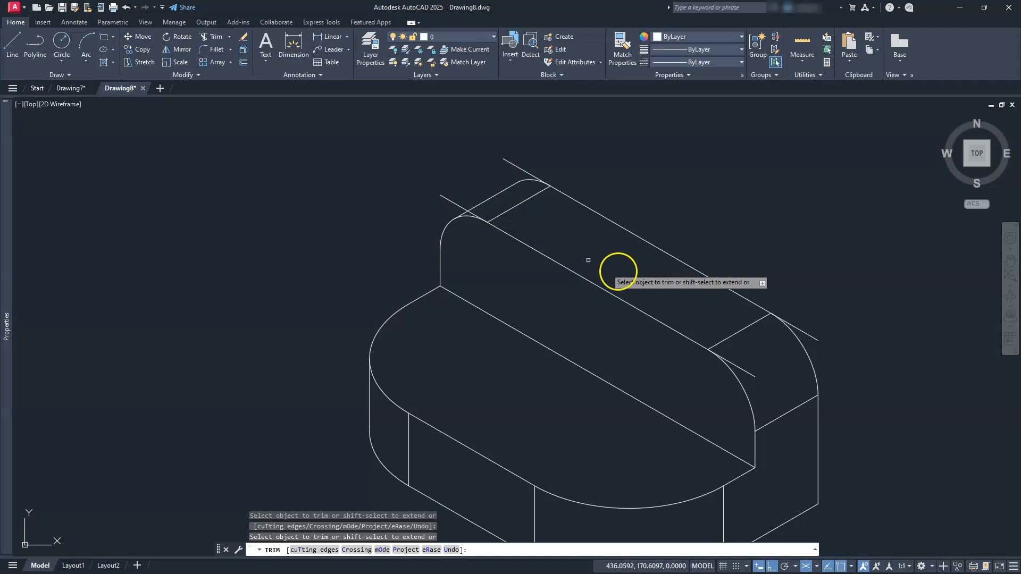
pyautogui.press('Escape')
pyautogui.press('Escape')
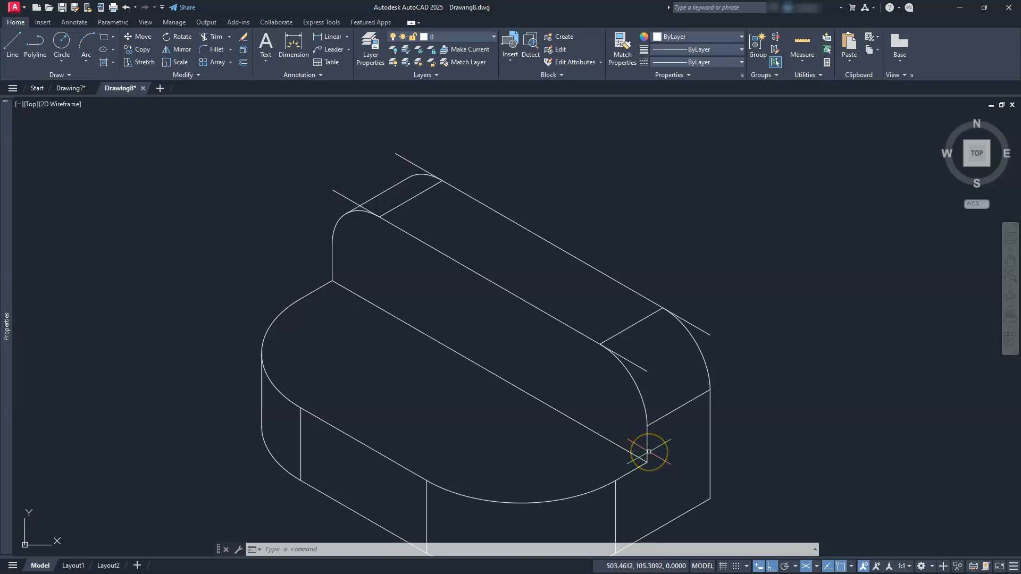
# Set the drawing isoplane to Left.
pyautogui.press('F6')
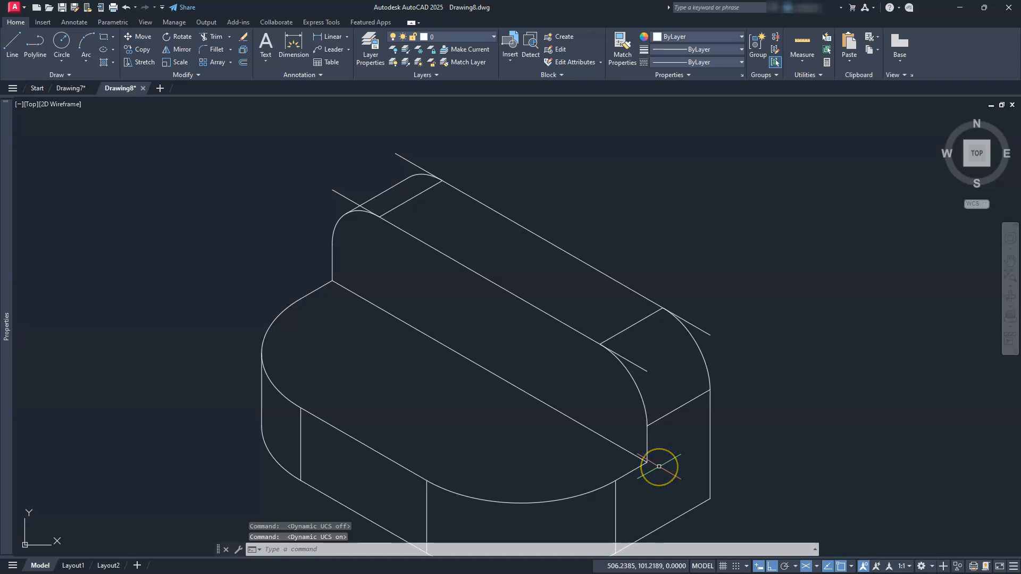
pyautogui.press('F5')
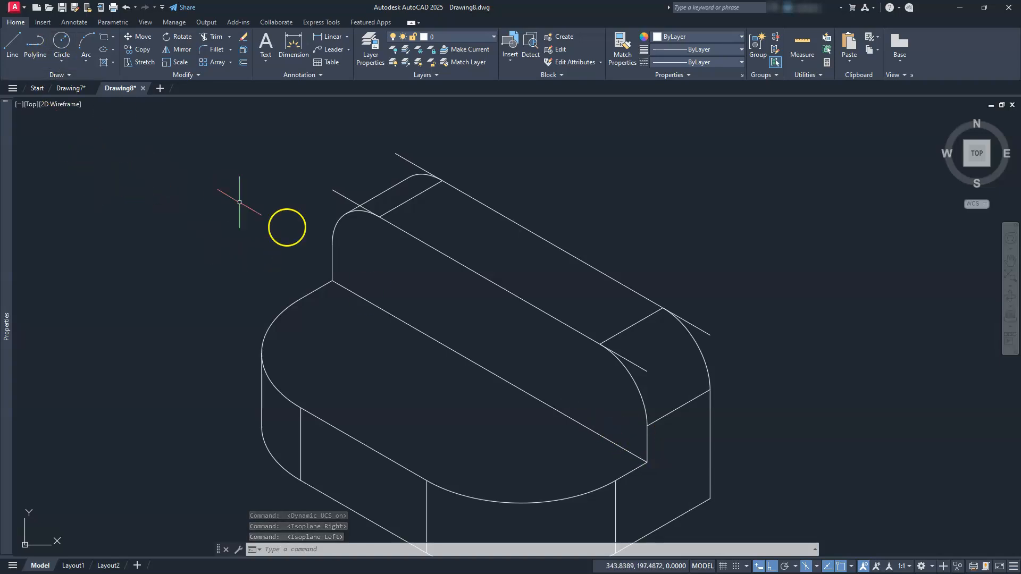
pyautogui.write('el')
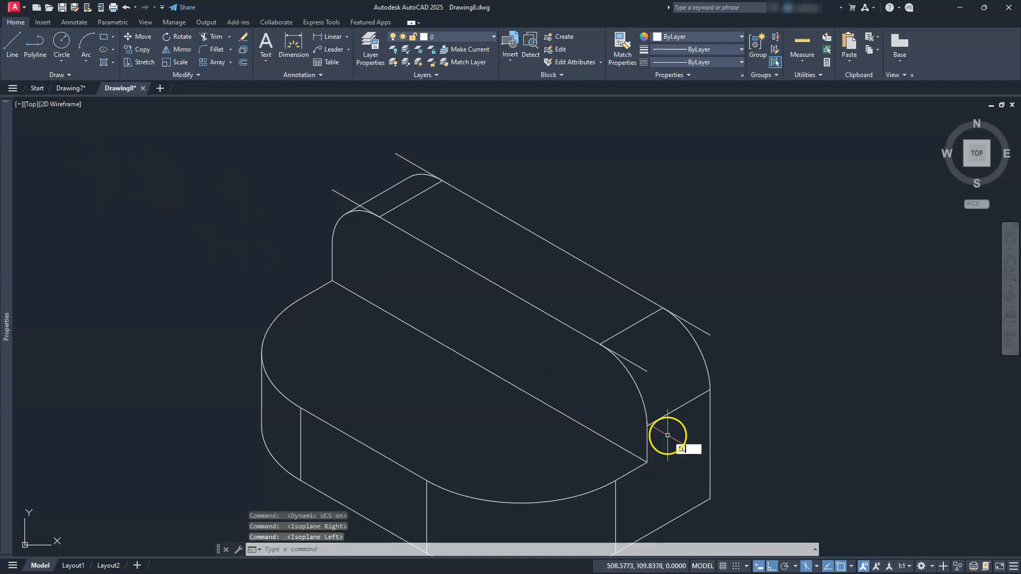
pyautogui.press('Return')
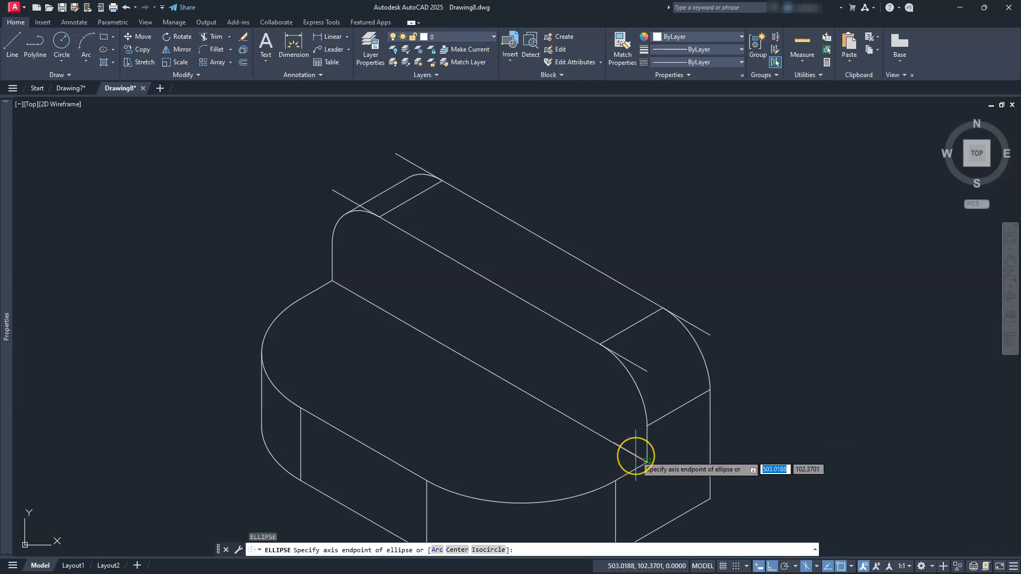
pyautogui.click(636, 456)
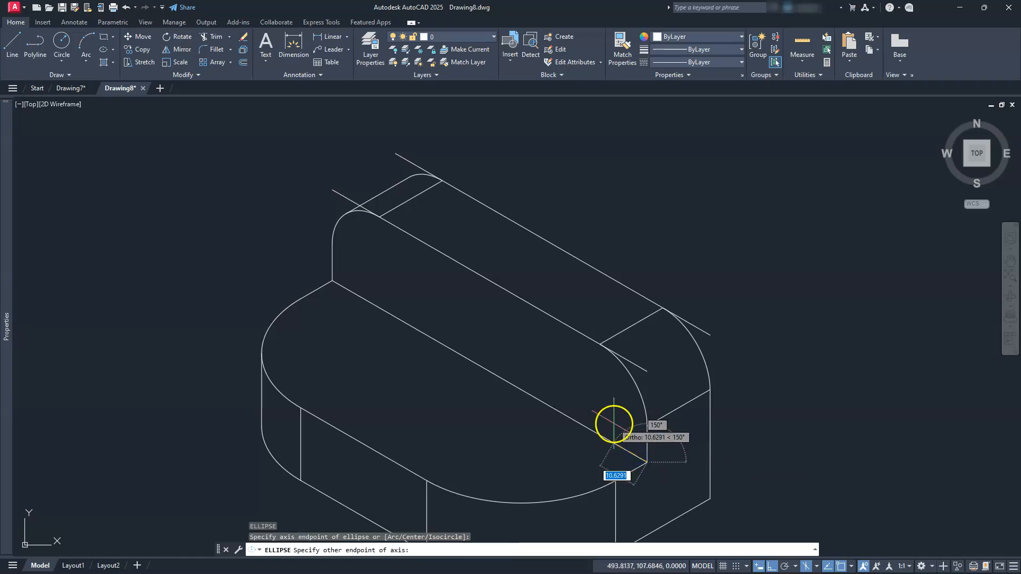
pyautogui.press('Escape')
pyautogui.press('Escape')
pyautogui.press('Escape')
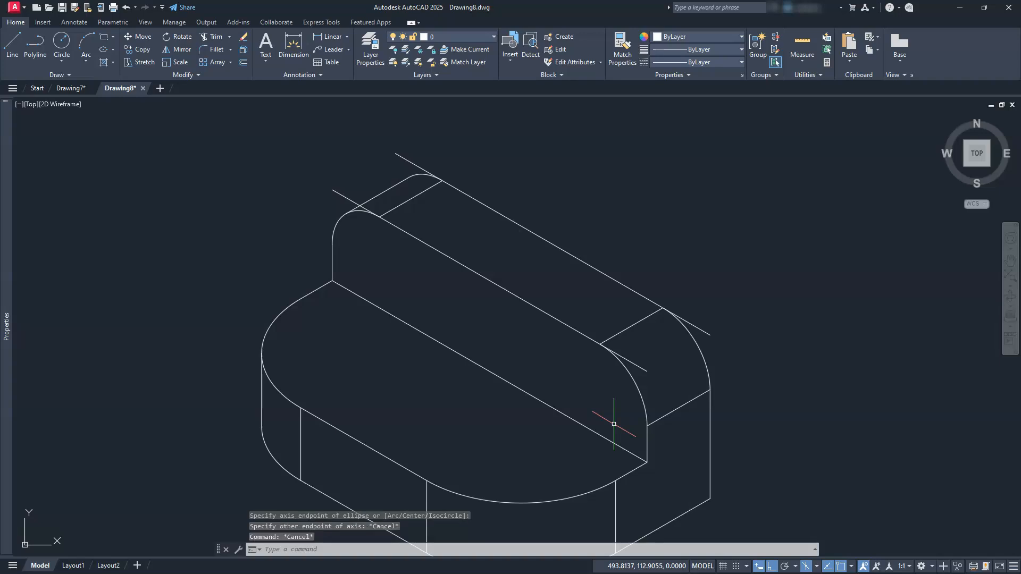
# Draw an isocircle with diameter 10 centred on the lower right corner of the upright's front face.
pyautogui.write('el')
pyautogui.press('Return')
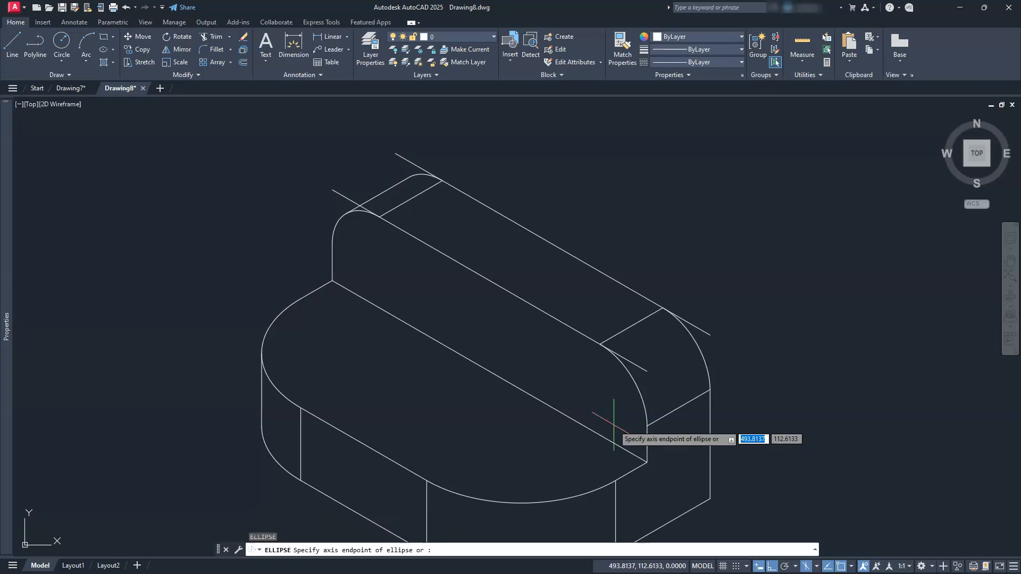
pyautogui.write('i')
pyautogui.press('Return')
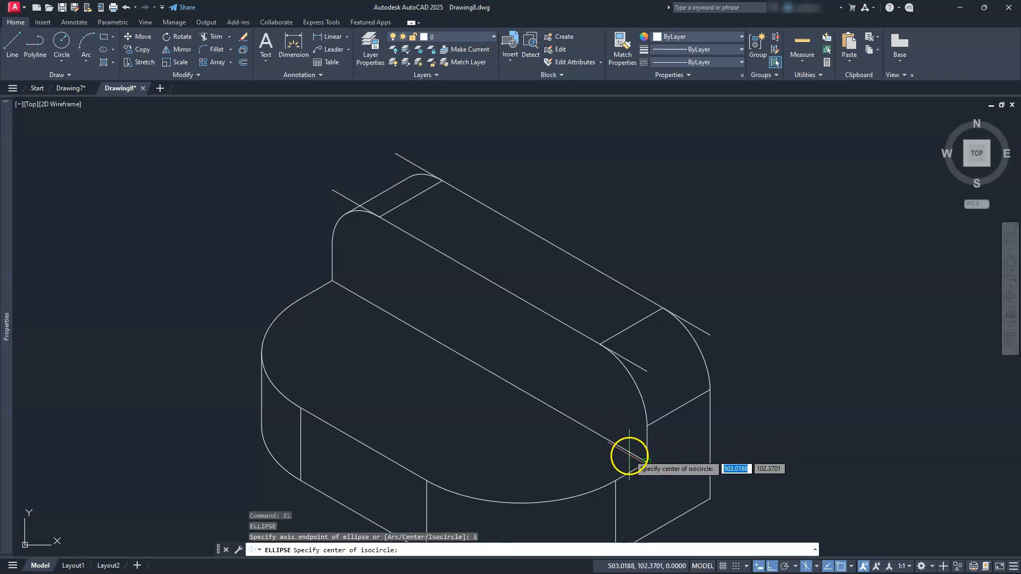
pyautogui.click(635, 456)
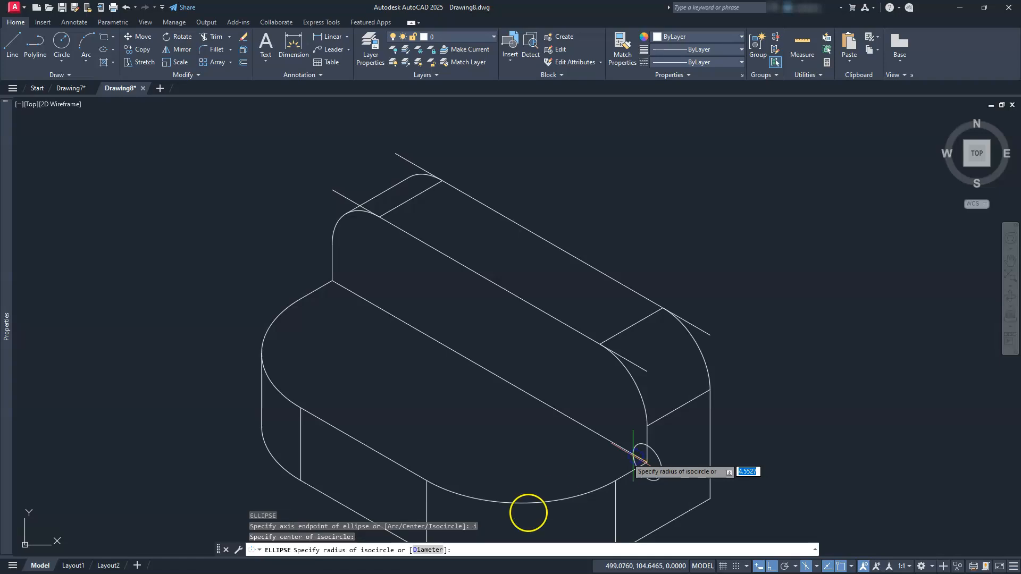
pyautogui.click(422, 550)
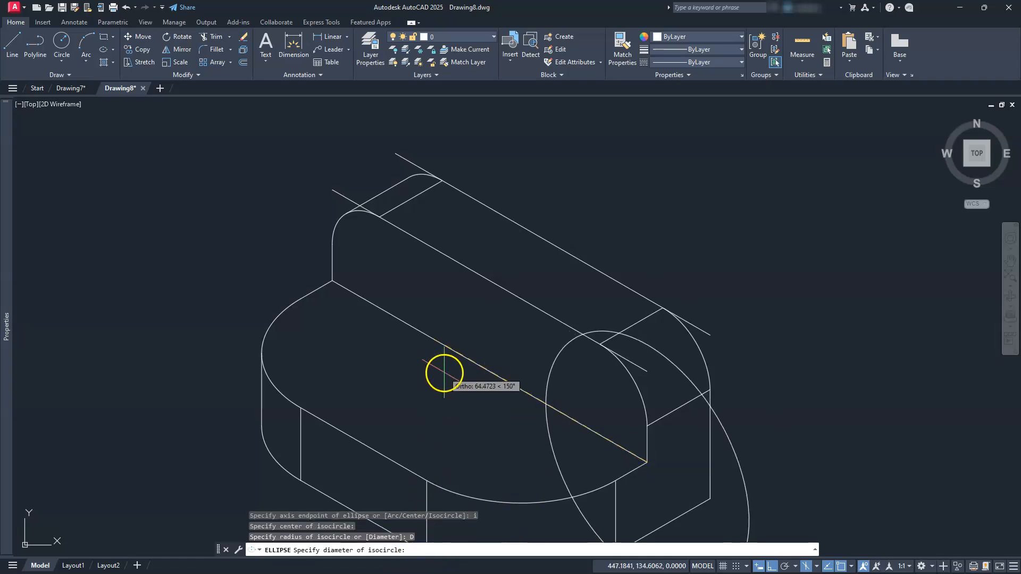
pyautogui.write('10')
pyautogui.press('Return')
# Copy the isocircle along the upright's lower front edge towards its left end.
pyautogui.moveTo(472, 349); pyautogui.dragTo(495, 263, button='middle')
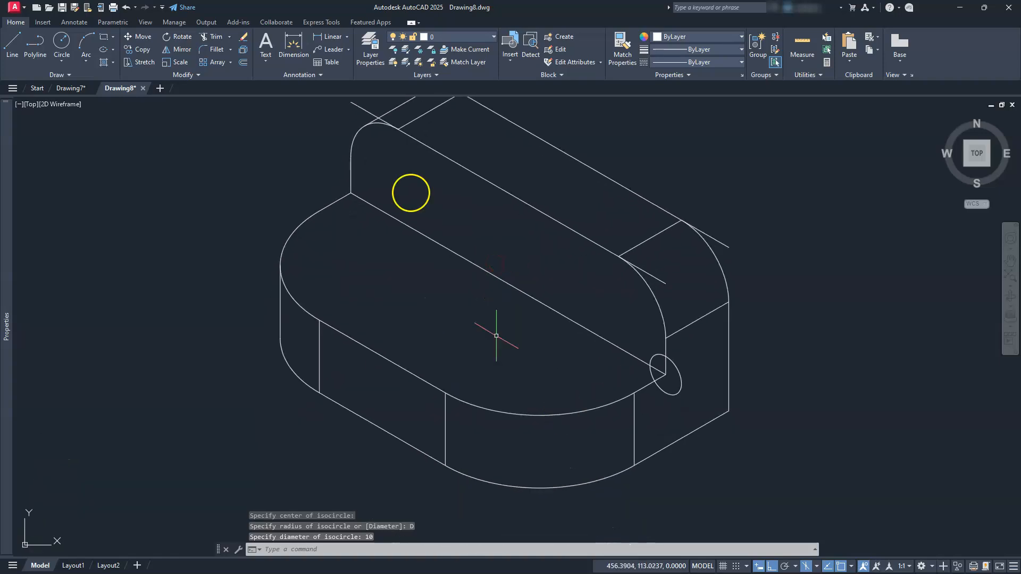
pyautogui.click(142, 52)
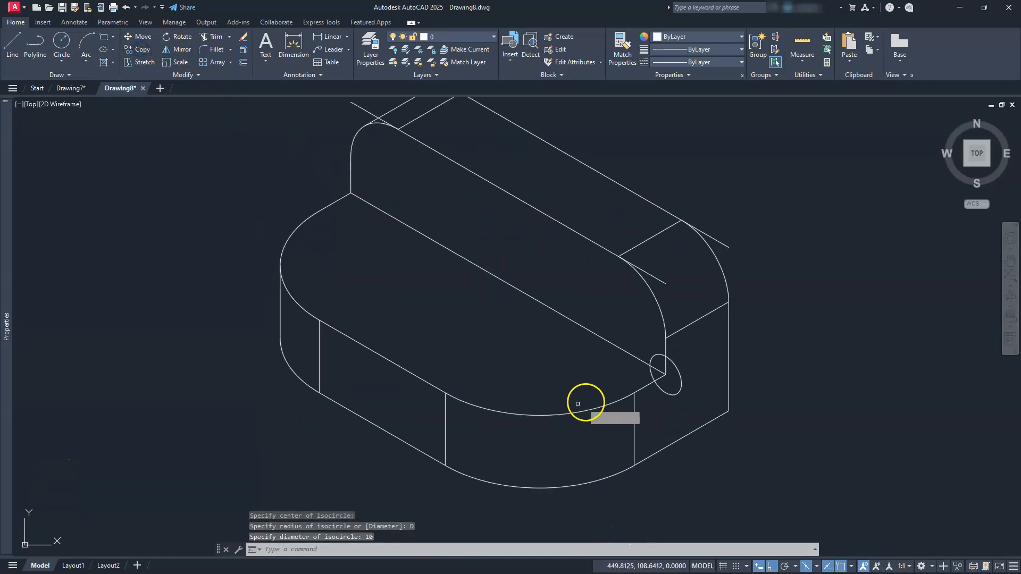
pyautogui.click(665, 393)
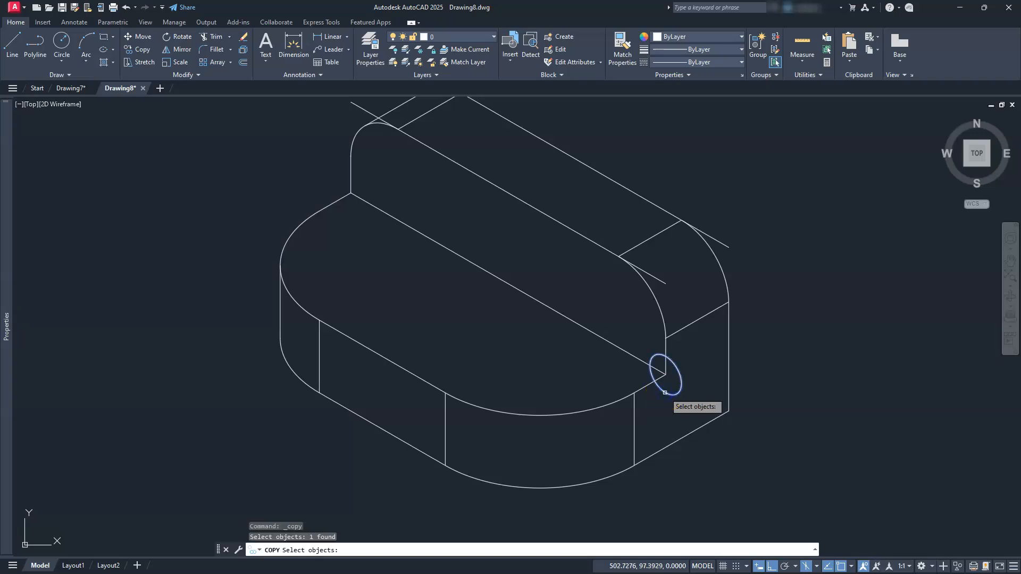
pyautogui.press('Return')
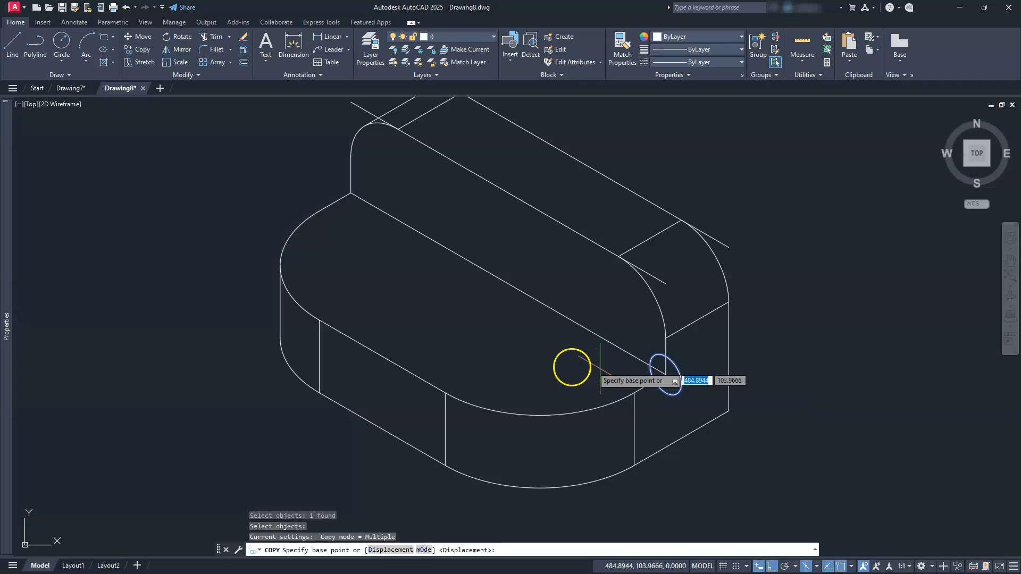
pyautogui.click(560, 367)
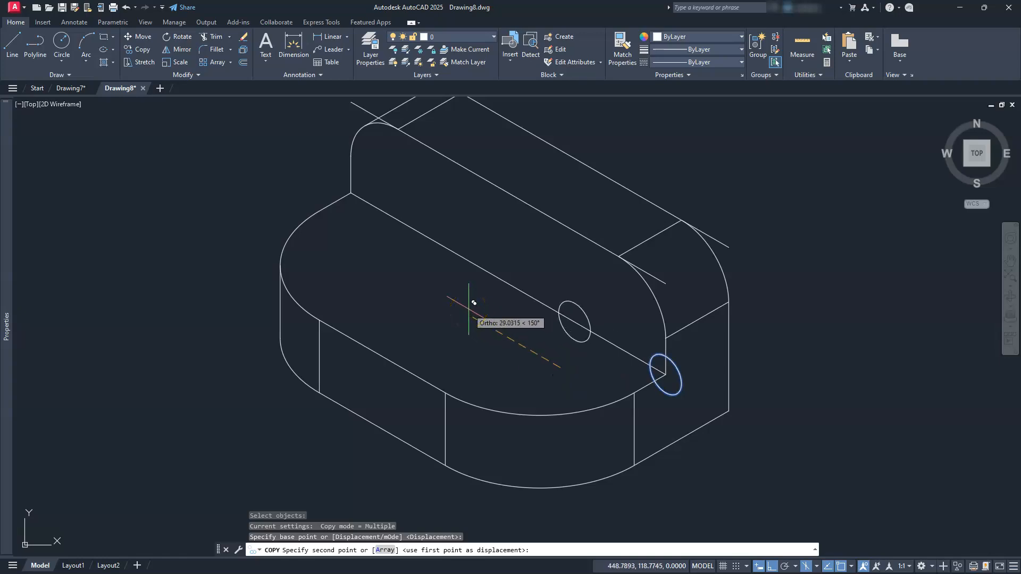
pyautogui.press('Return')
pyautogui.press('Escape')
pyautogui.press('Escape')
pyautogui.press('Escape')
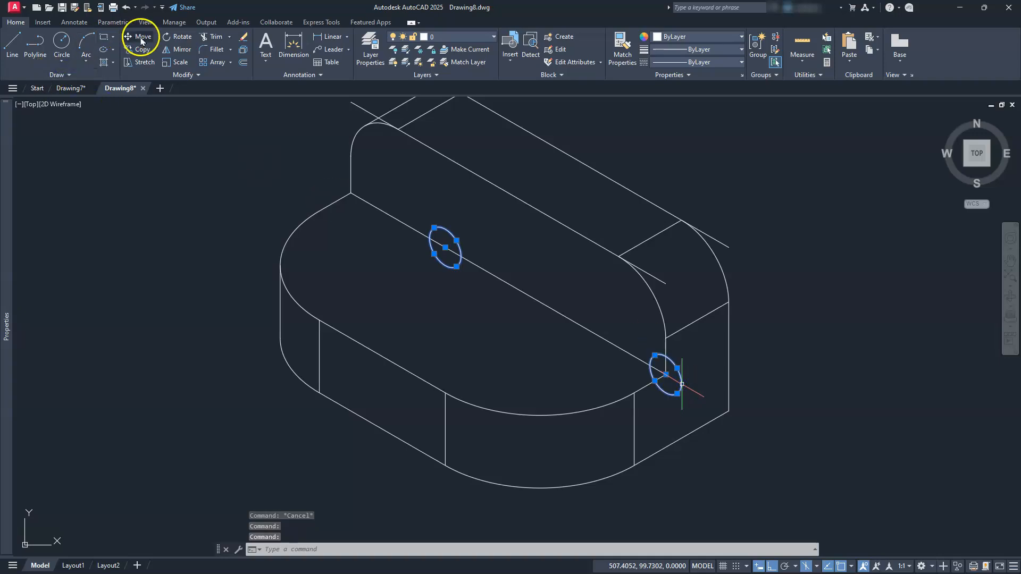
# Move both isocircles 15 along the upright's lower front edge towards its left end.
pyautogui.click(516, 351)
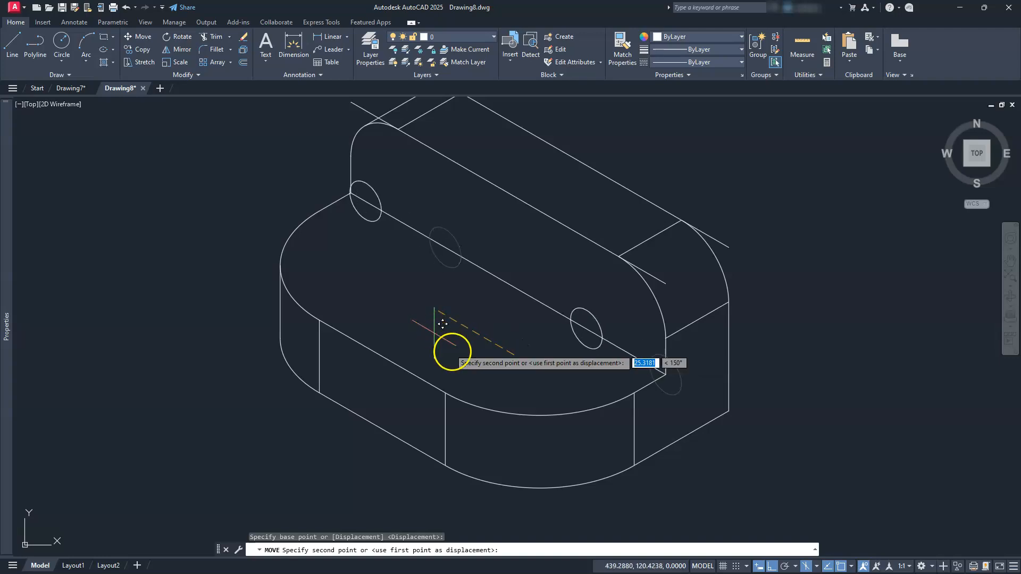
pyautogui.write('15')
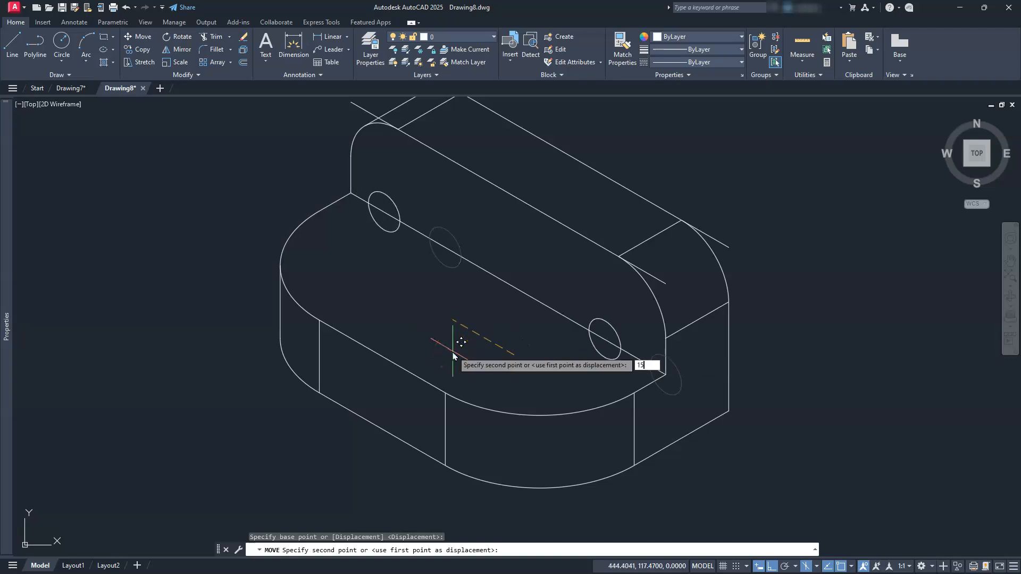
pyautogui.press('Return')
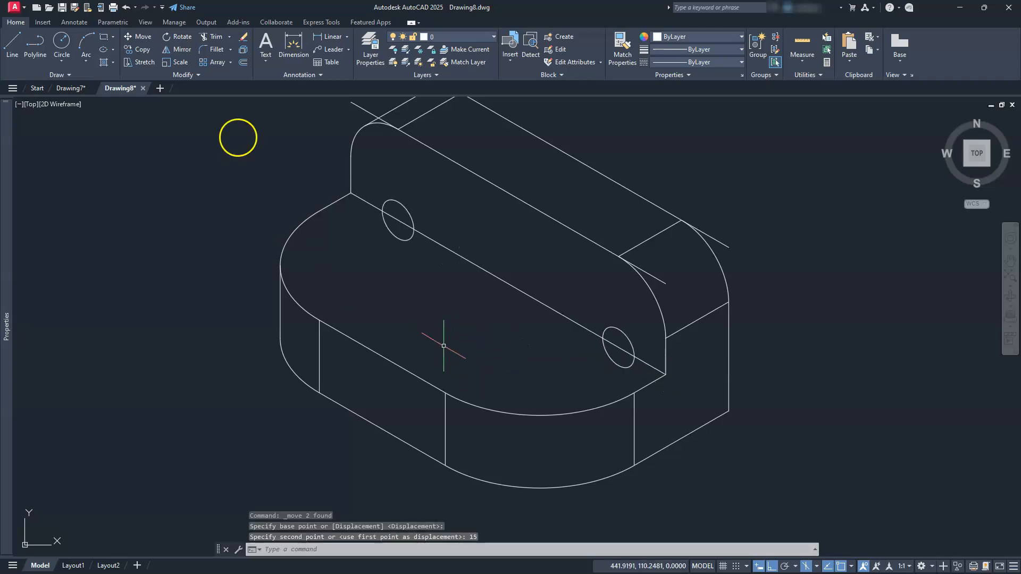
# Move both diameter 10 isocircles straight up by 10 from the upright's lower front edge.
pyautogui.click(137, 37)
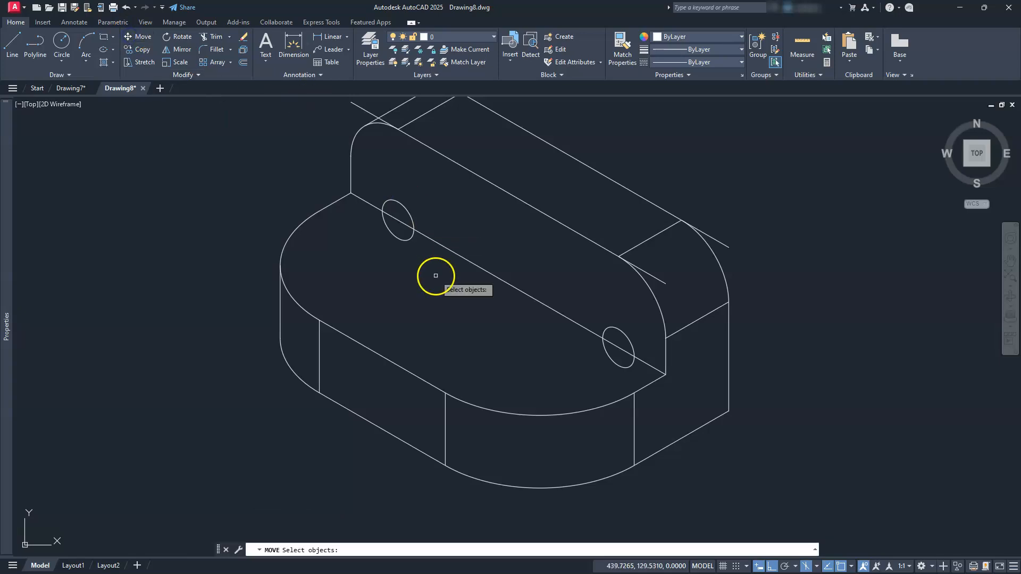
pyautogui.click(395, 202)
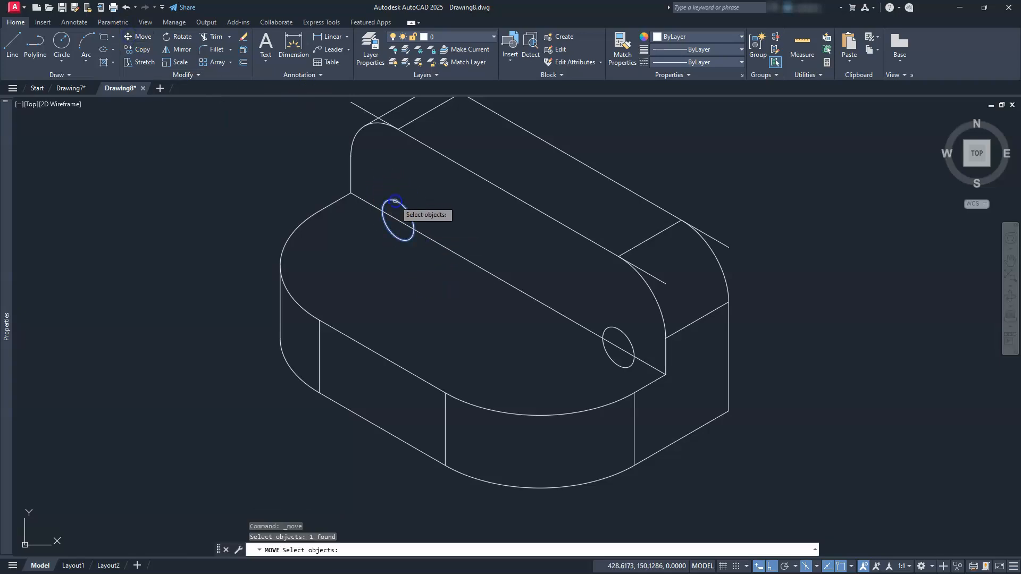
pyautogui.click(629, 335)
pyautogui.press('Return')
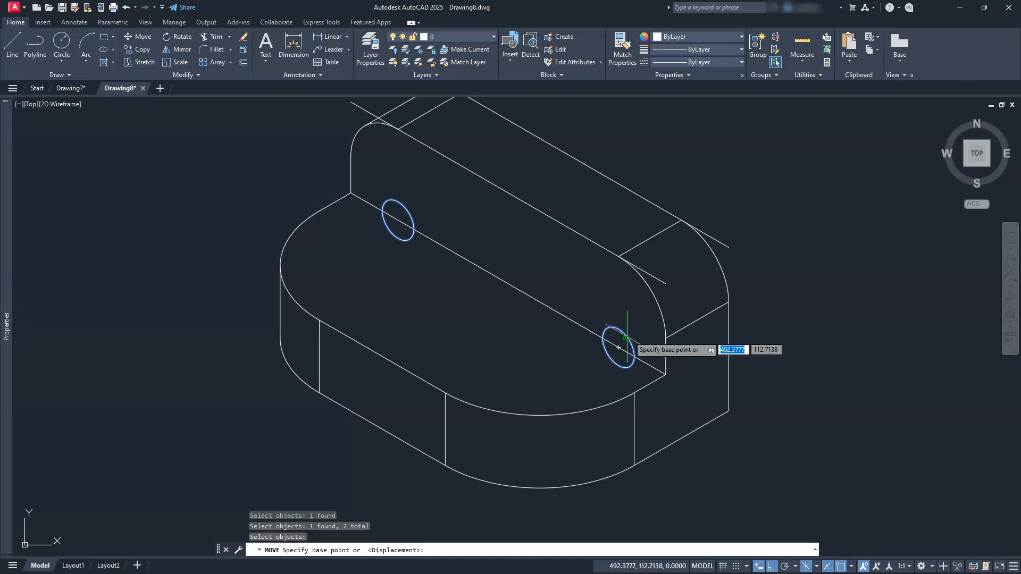
pyautogui.click(765, 388)
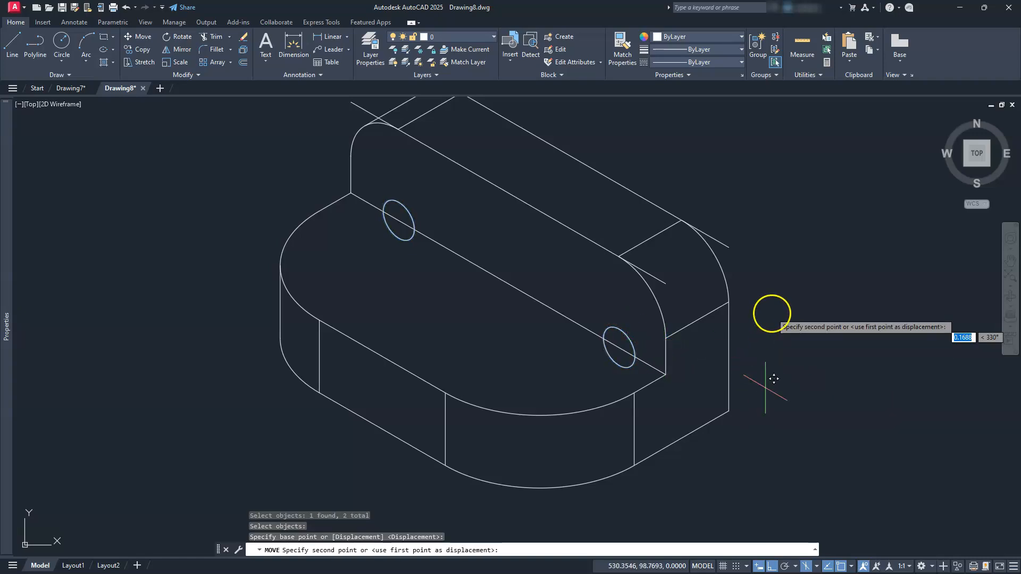
pyautogui.write('10')
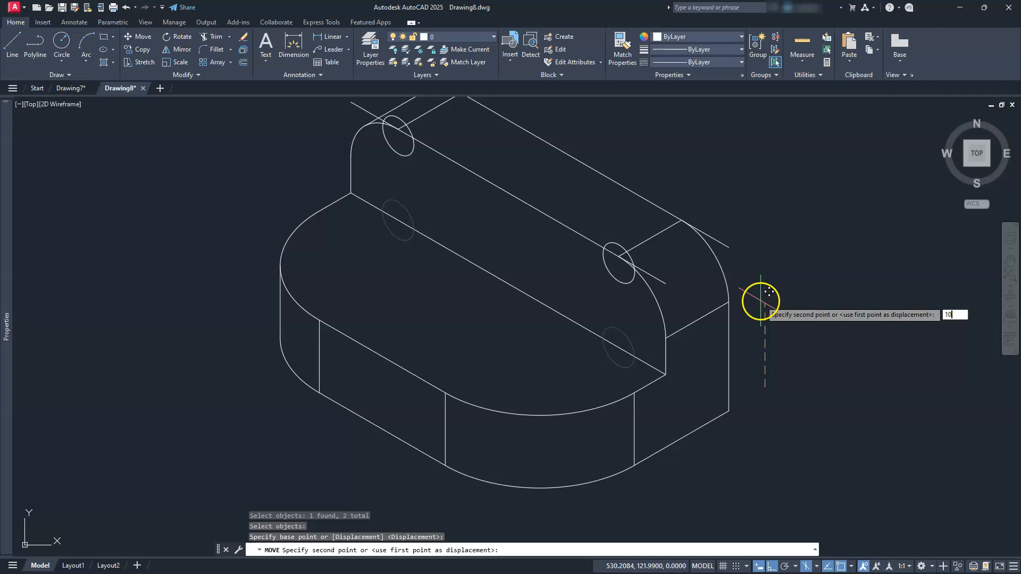
pyautogui.press('Return')
pyautogui.moveTo(655, 311); pyautogui.dragTo(680, 375, button='middle')
pyautogui.press('Escape')
pyautogui.press('Escape')
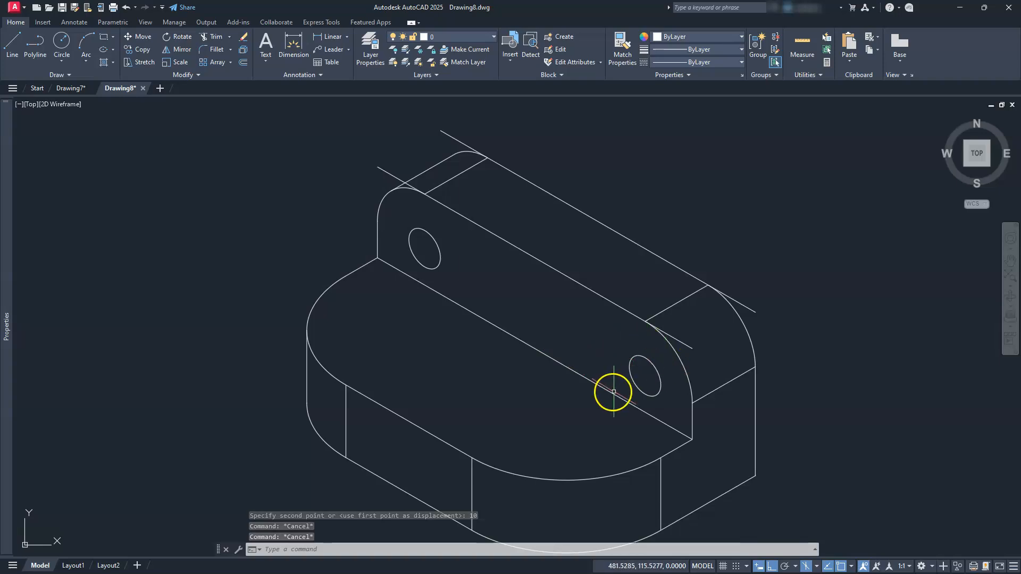
# Draw an isocircle with radius 25 centred on the midpoint of the upright's top front edge.
pyautogui.moveTo(613, 392)
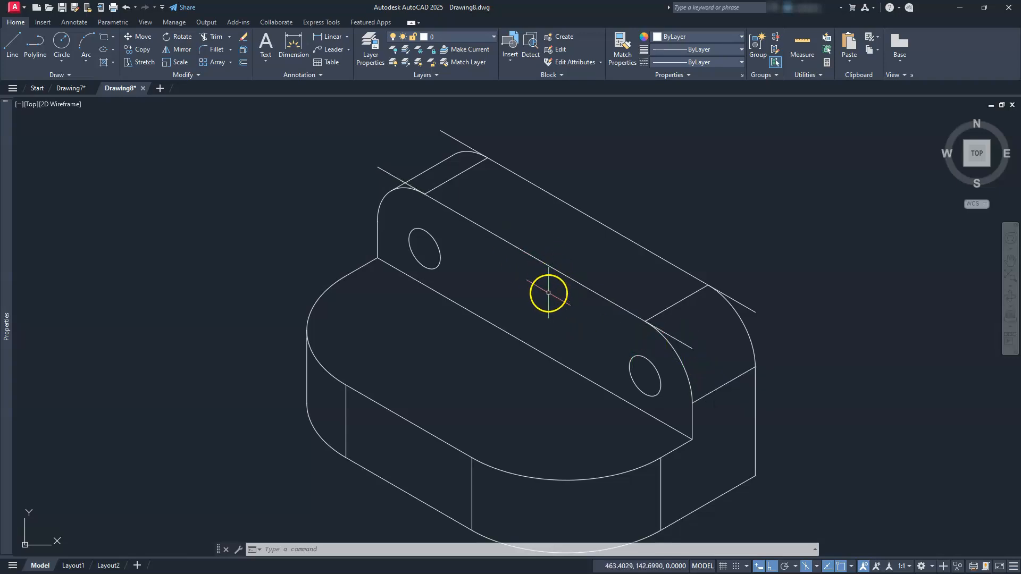
pyautogui.write('L')
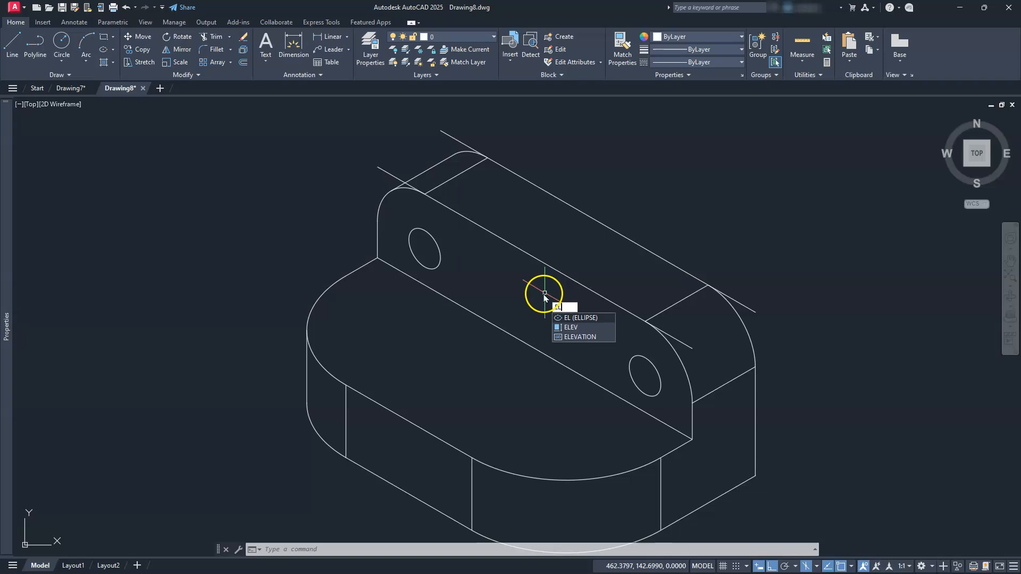
pyautogui.press('Return')
pyautogui.write('i')
pyautogui.press('Return')
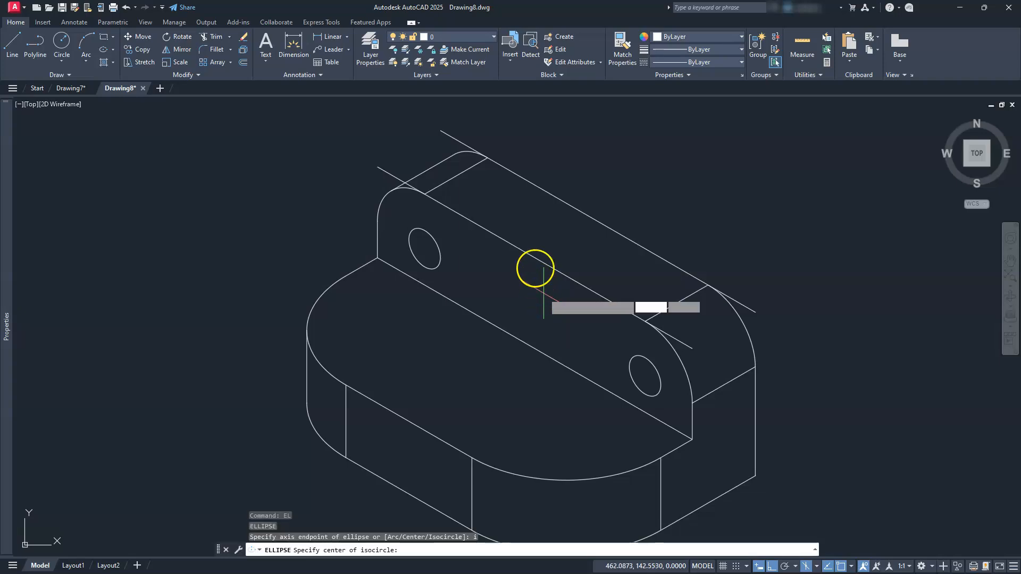
pyautogui.click(535, 259)
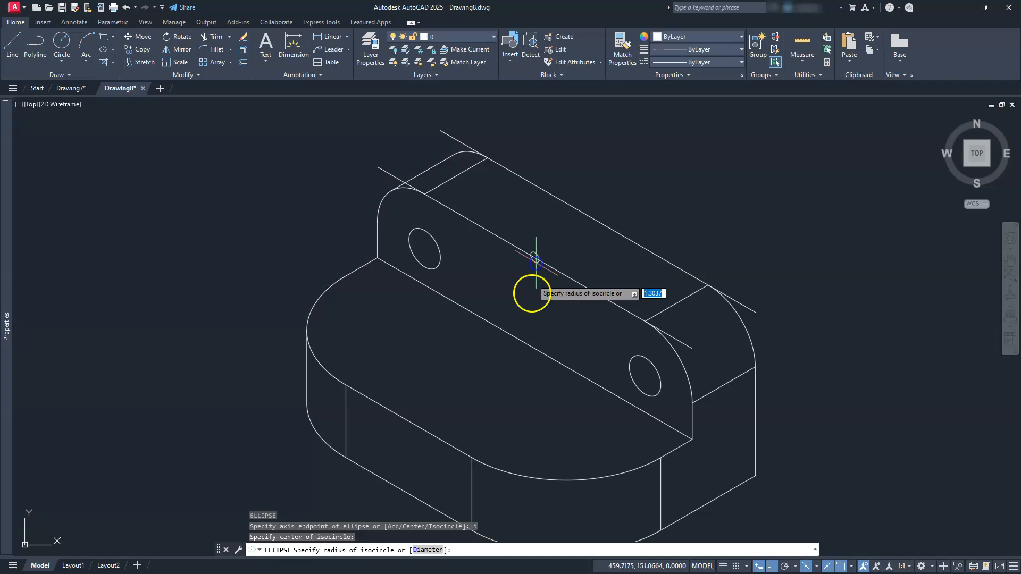
pyautogui.write('25')
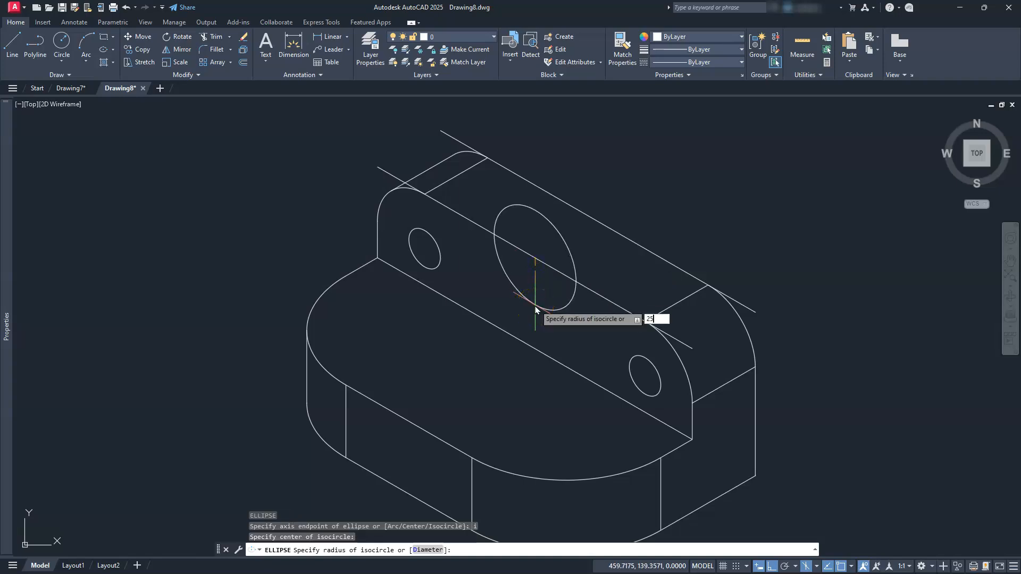
pyautogui.press('Return')
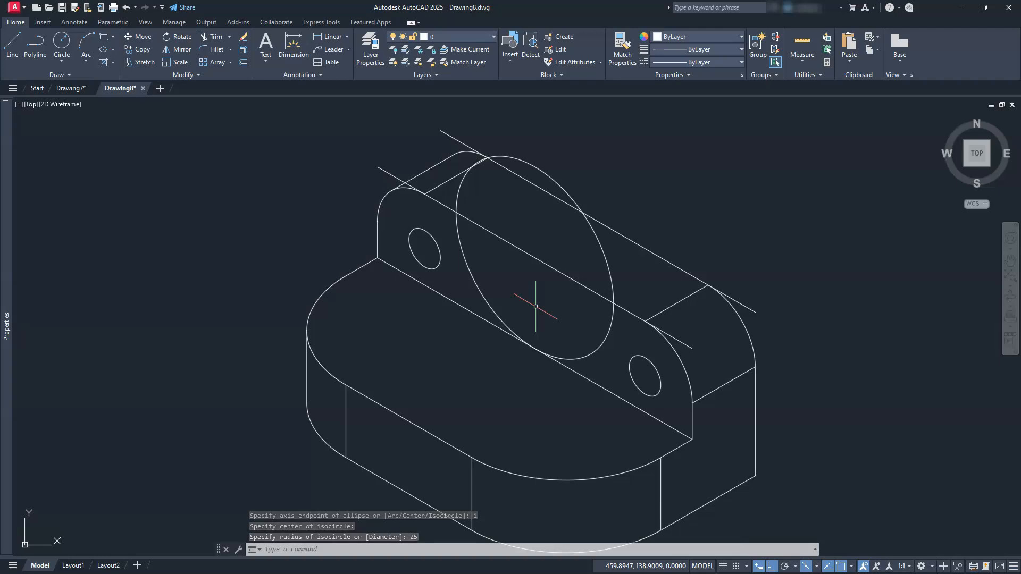
# Draw a concentric isocircle with diameter 40 inside the radius 25 isocircle on the upright's front face.
pyautogui.write('el')
pyautogui.press('Return')
pyautogui.write('i')
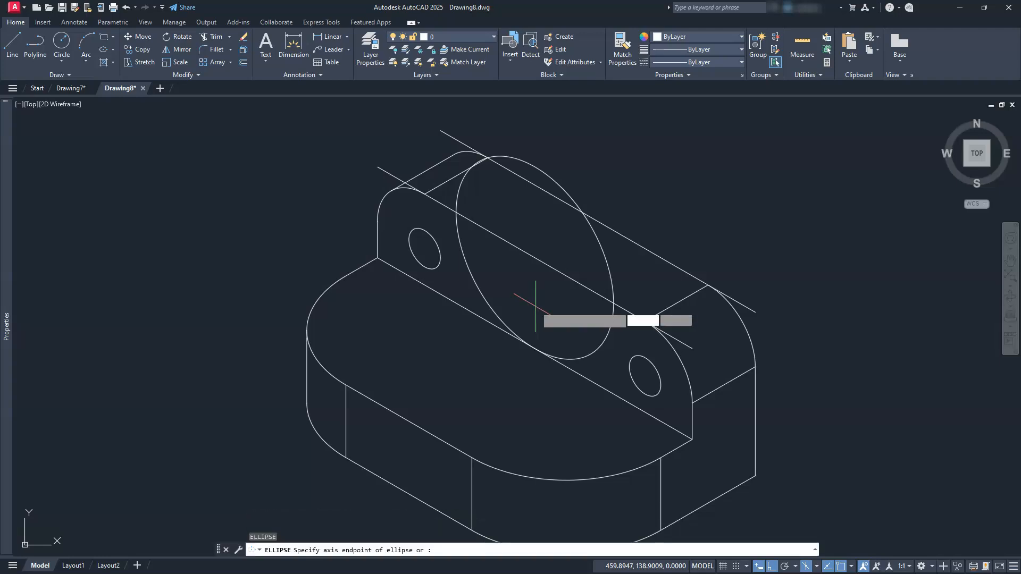
pyautogui.press('Return')
pyautogui.click(535, 259)
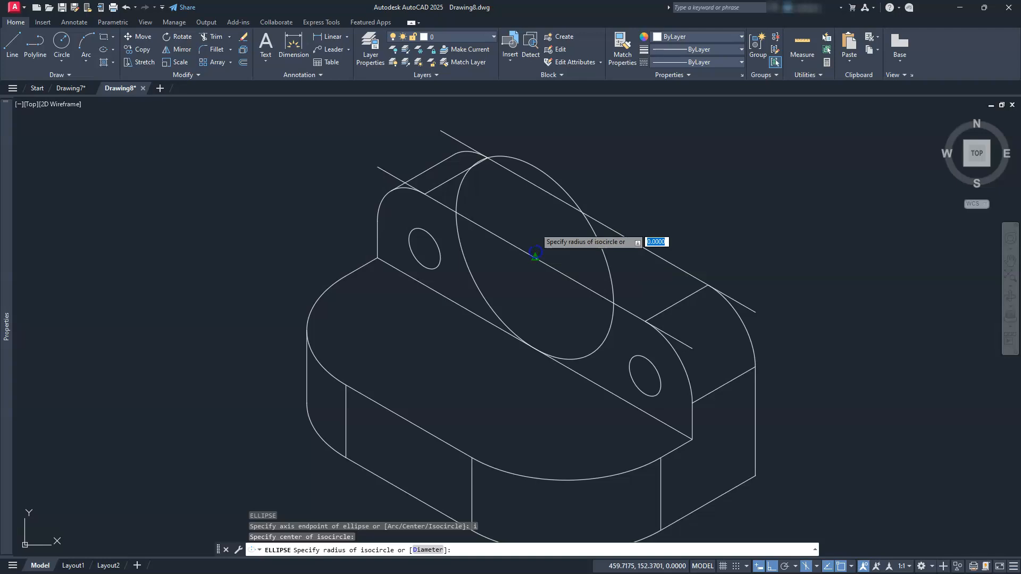
pyautogui.click(429, 550)
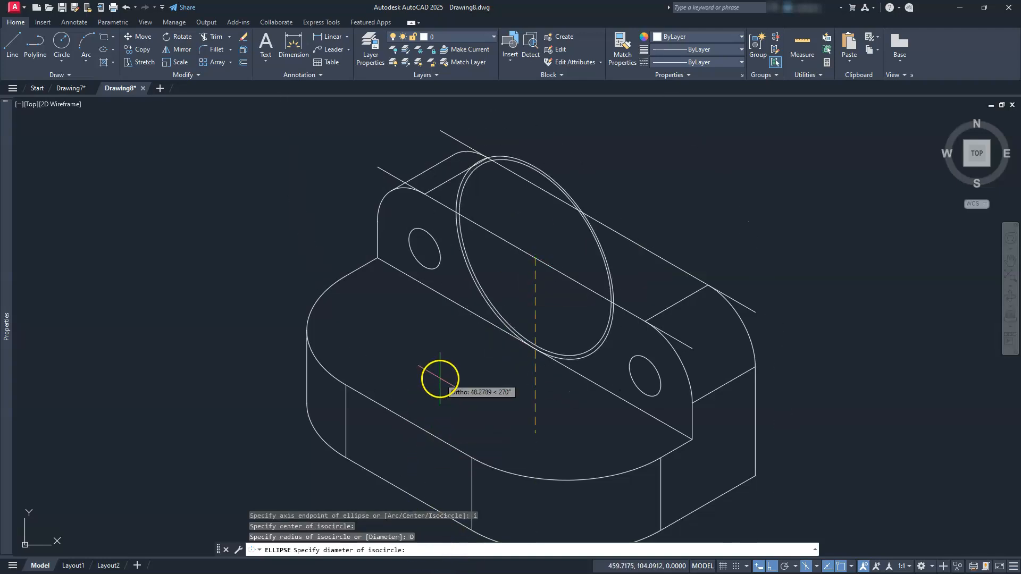
pyautogui.press('Return')
# Trim the radius 25 isocircle below the upright's top front edge and the line ends overhanging the rounded corners.
pyautogui.moveTo(501, 289); pyautogui.dragTo(468, 309, button='middle')
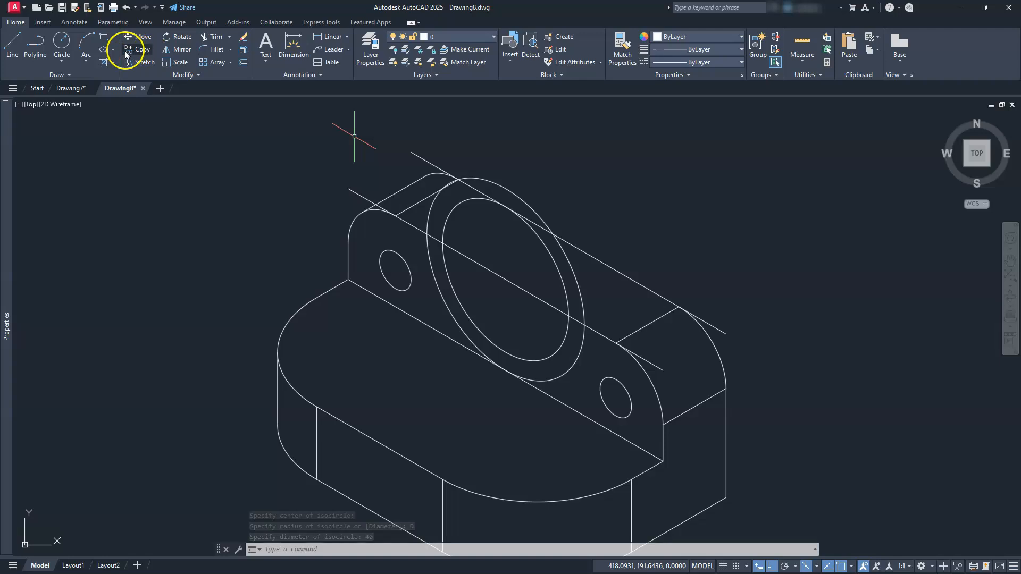
pyautogui.click(207, 38)
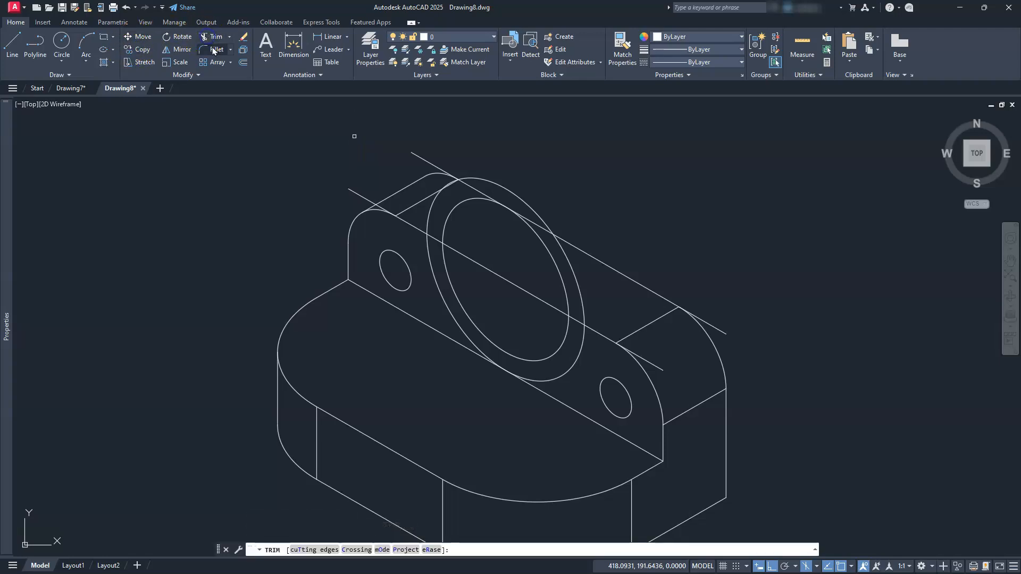
pyautogui.click(445, 302)
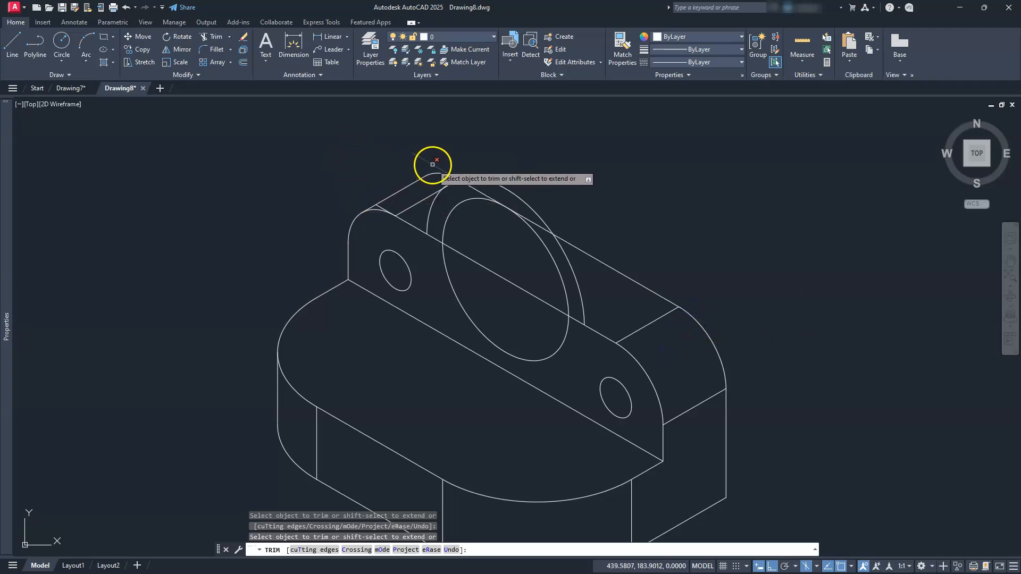
pyautogui.scroll(6, 409, 207)
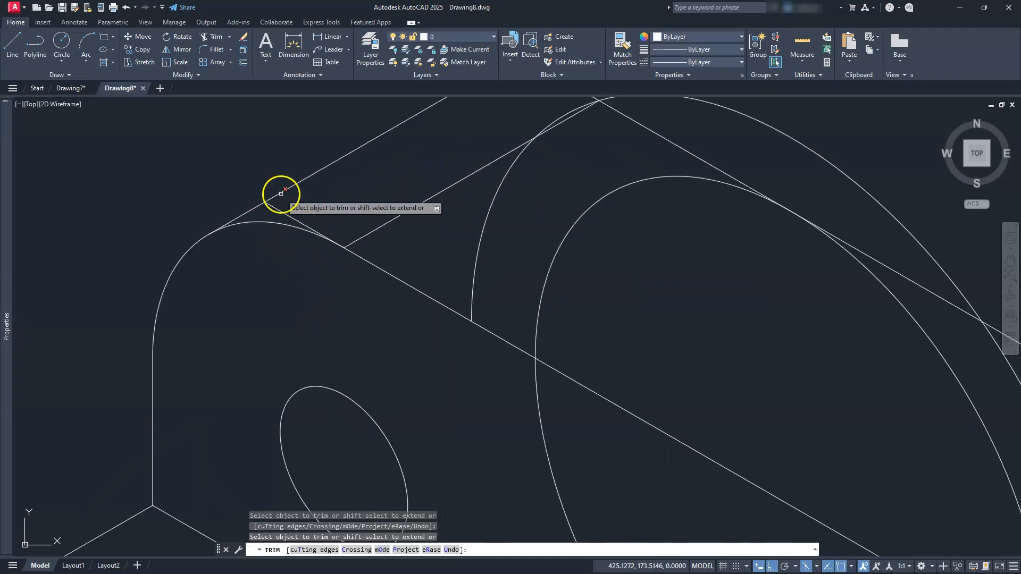
pyautogui.click(279, 211)
pyautogui.scroll(-5, 313, 208)
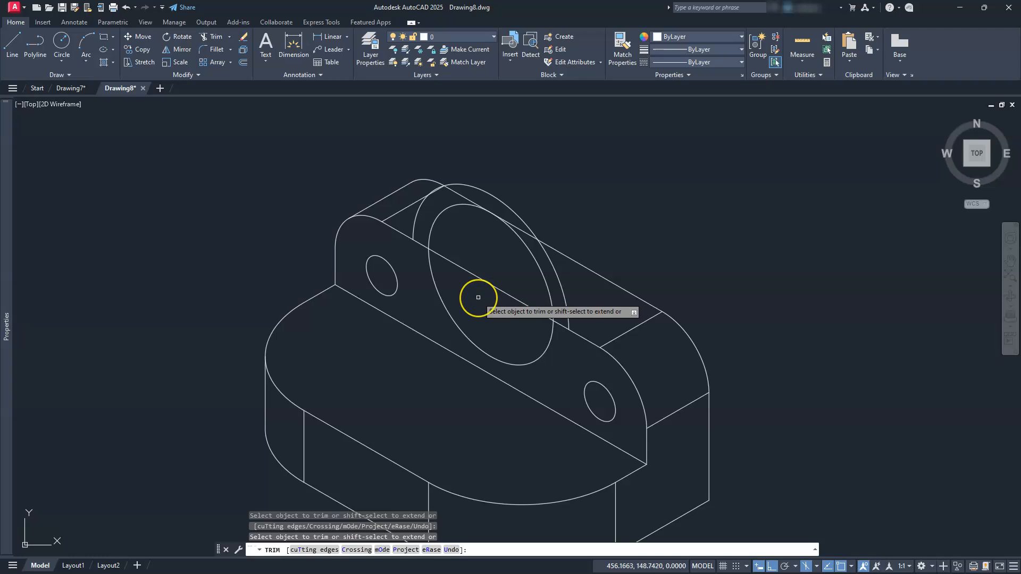
pyautogui.press('Escape')
pyautogui.press('Escape')
pyautogui.press('Escape')
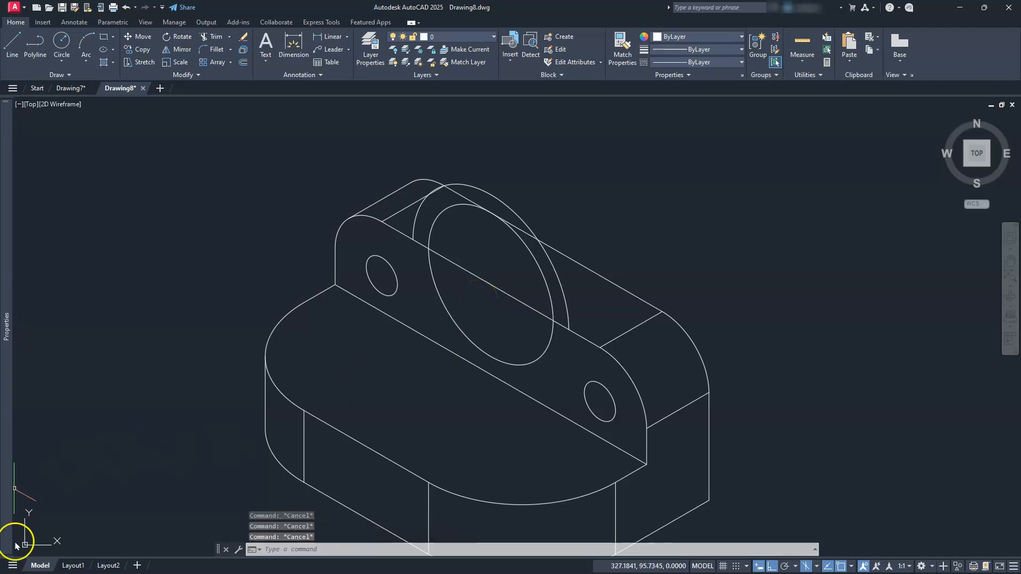
# Switch to the top isoplane and copy the diameter 40 isocircle and outer arc from the upright's front face to its back face.
pyautogui.click(423, 351)
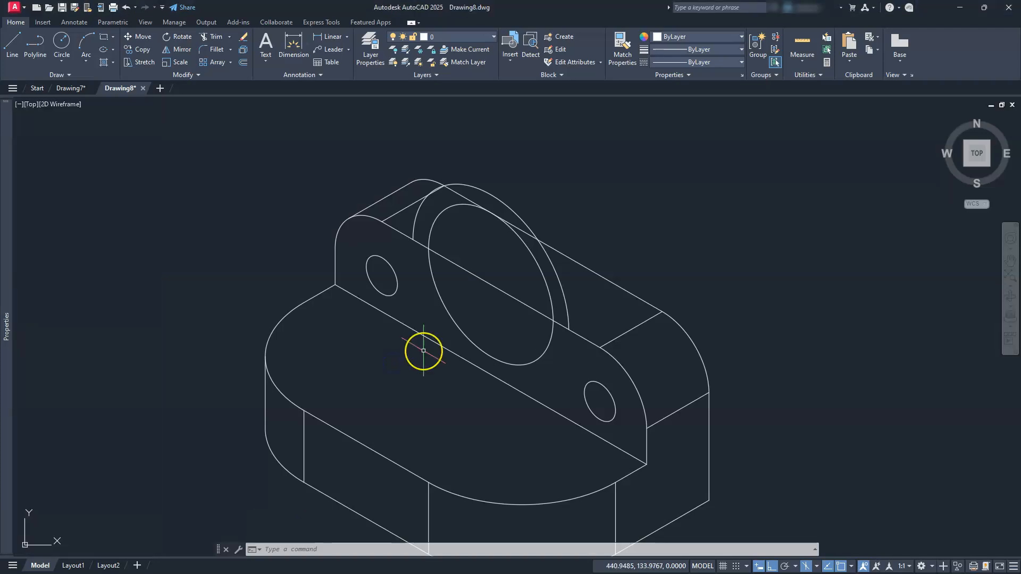
pyautogui.press('F5')
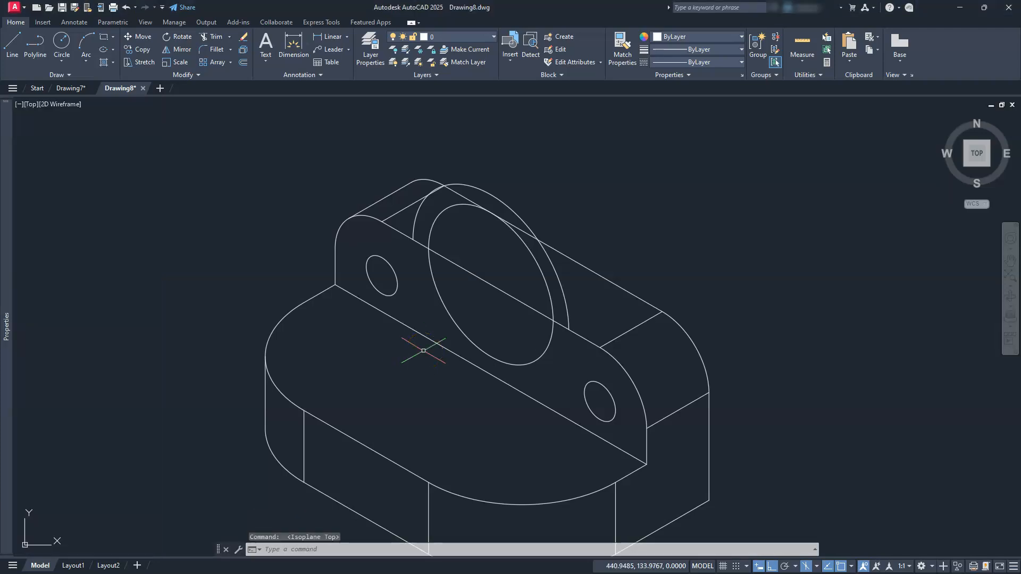
pyautogui.click(139, 49)
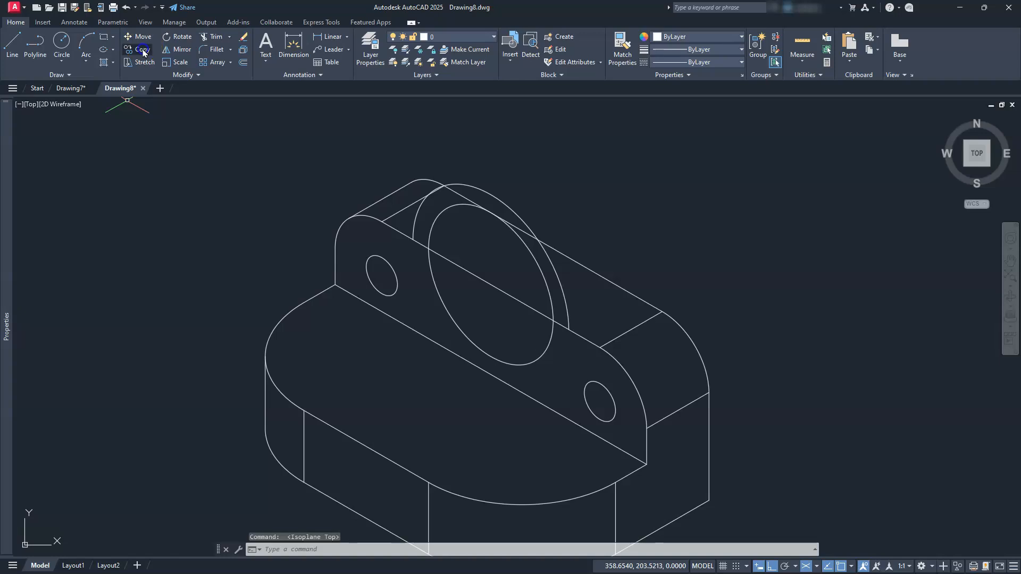
pyautogui.click(546, 283)
pyautogui.click(559, 284)
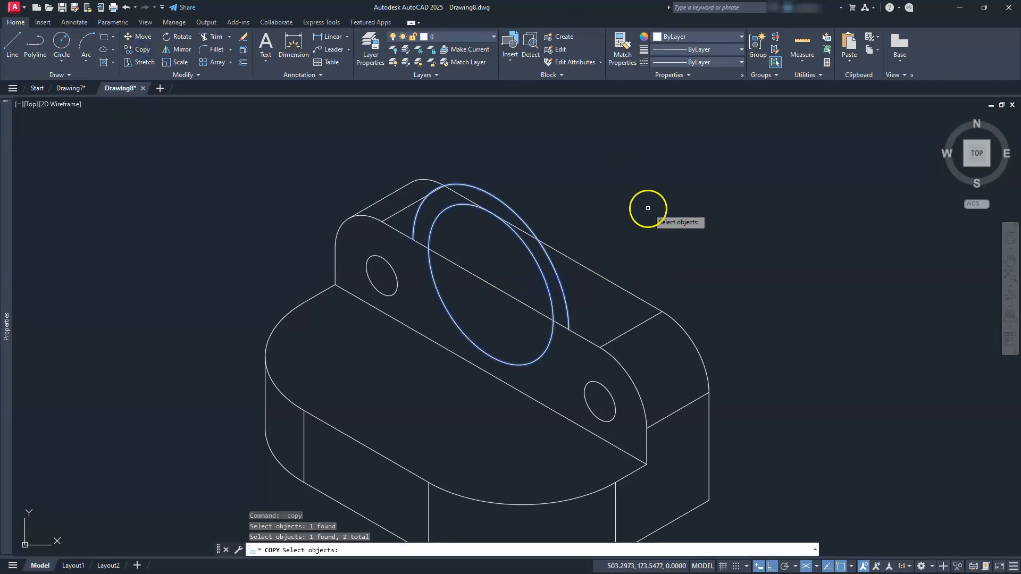
pyautogui.press('Return')
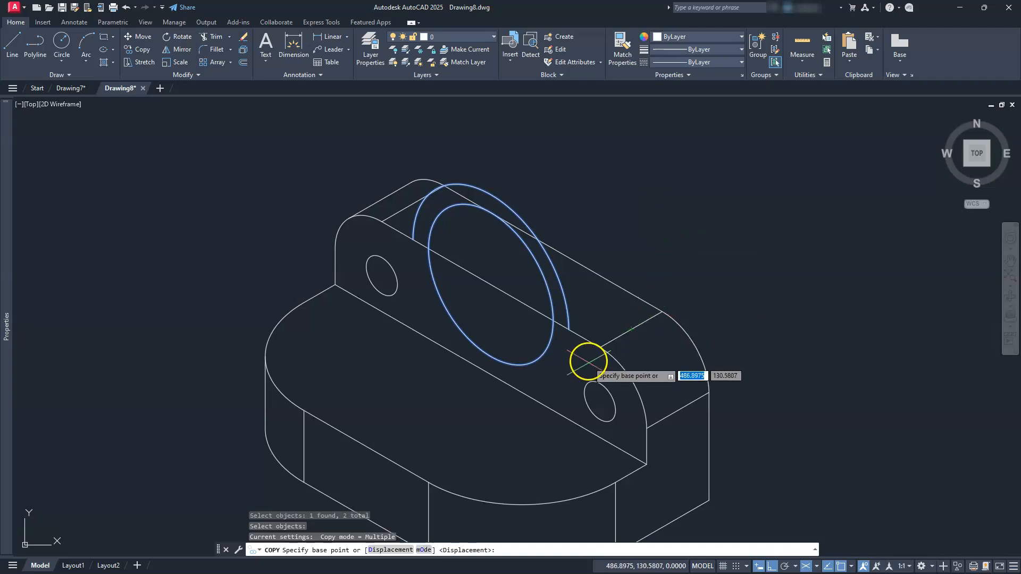
pyautogui.click(599, 348)
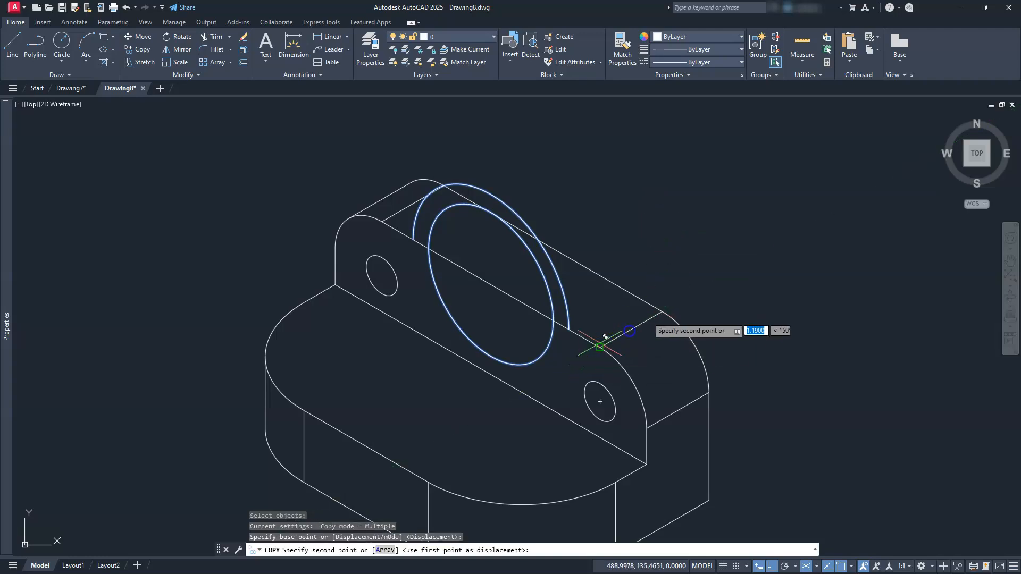
pyautogui.click(662, 309)
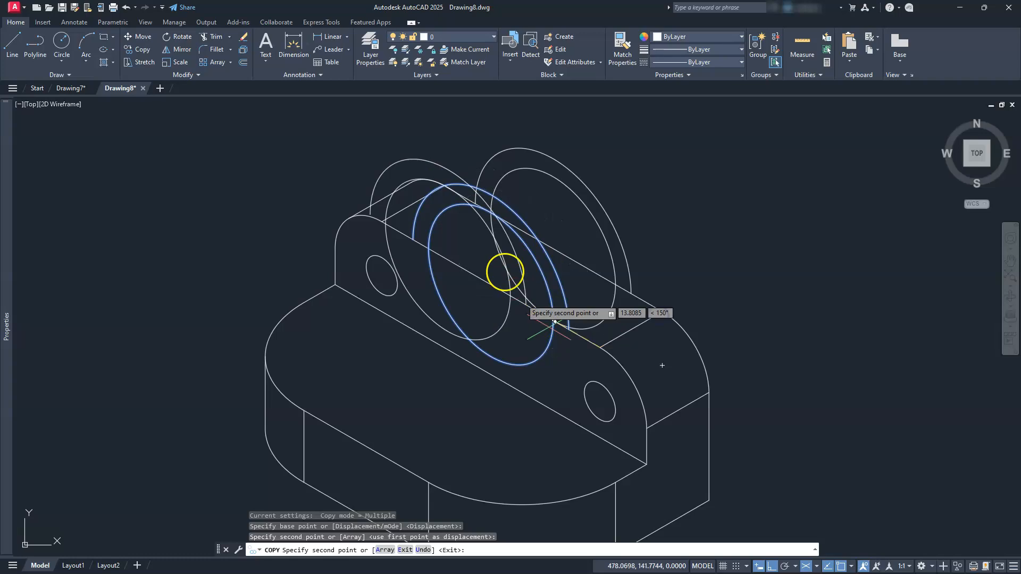
pyautogui.press('Escape')
pyautogui.press('Escape')
pyautogui.press('Escape')
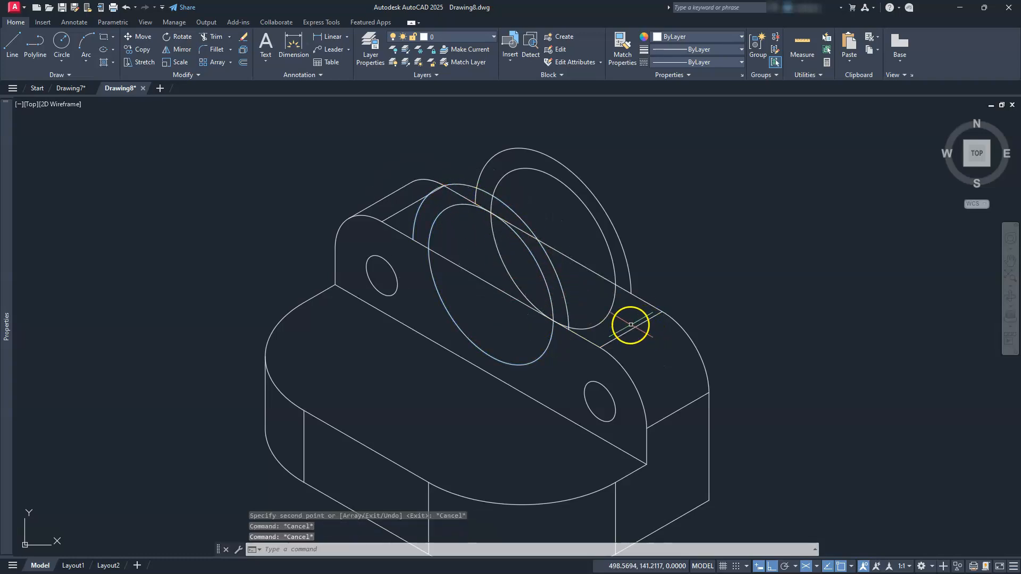
# Copy the short depth edge beside the upright's right rounded corner to the right end of the boss's front outer arc.
pyautogui.click(609, 343)
pyautogui.click(587, 345)
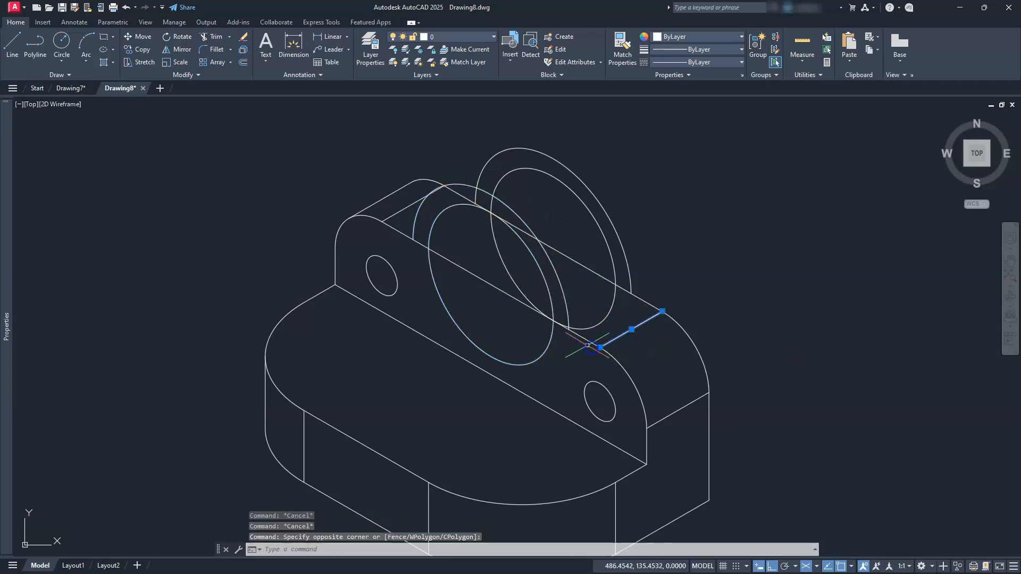
pyautogui.click(599, 345)
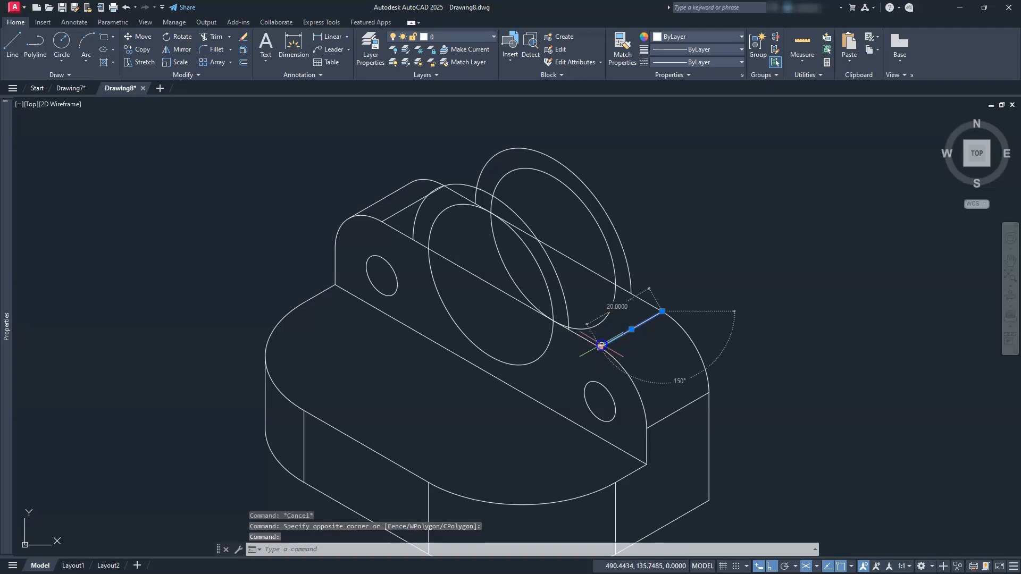
pyautogui.click(600, 347)
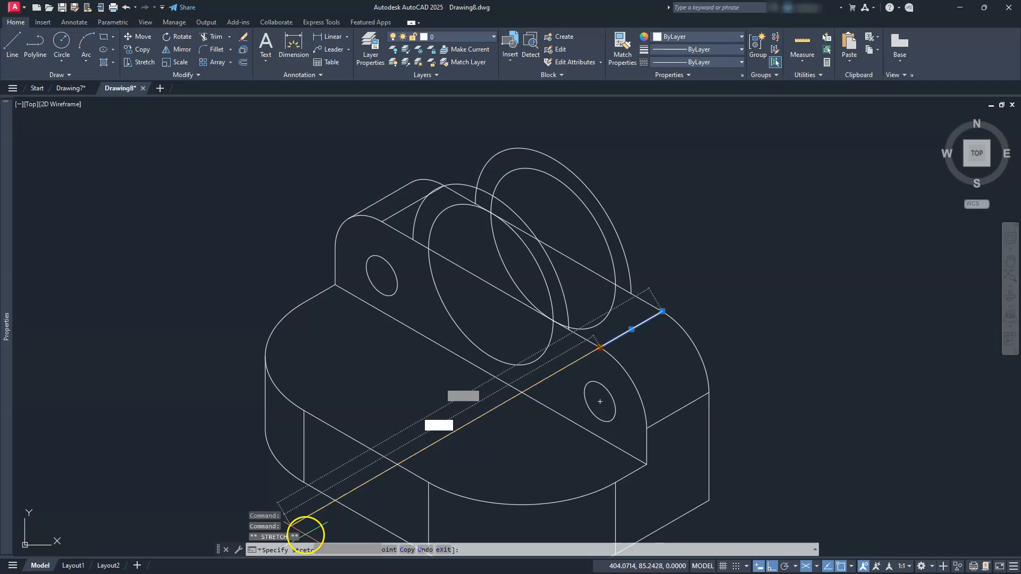
pyautogui.press('space')
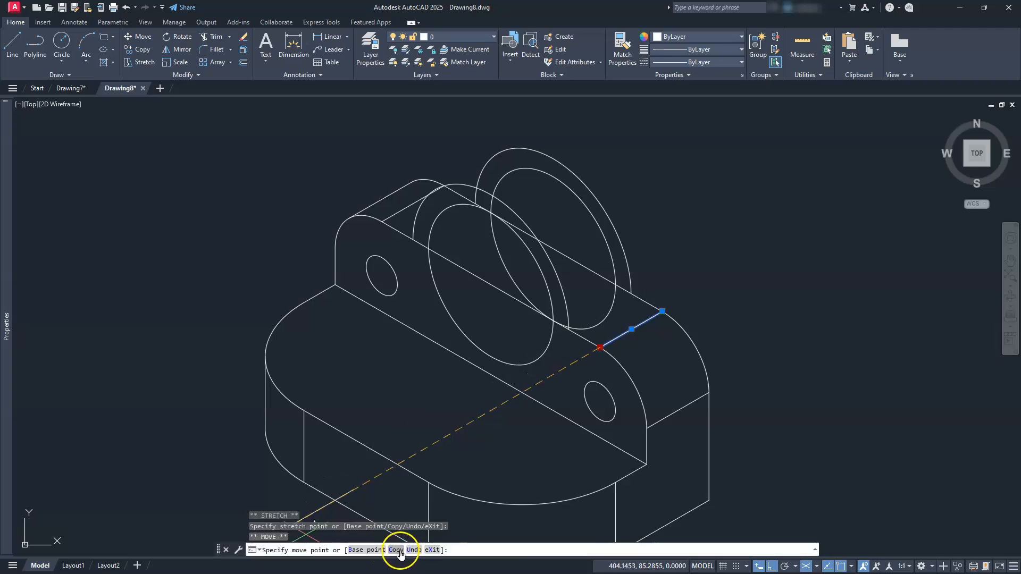
pyautogui.click(397, 549)
pyautogui.scroll(6, 477, 347)
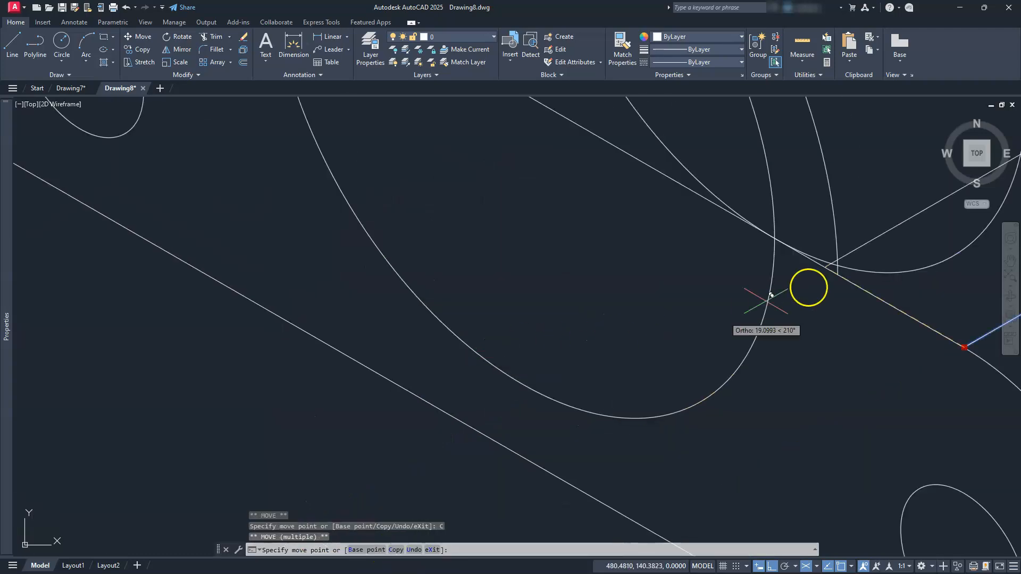
pyautogui.moveTo(844, 273)
pyautogui.mouseDown(button='middle')
pyautogui.moveTo(677, 289)
pyautogui.moveTo(560, 271)
pyautogui.mouseUp(button='middle')
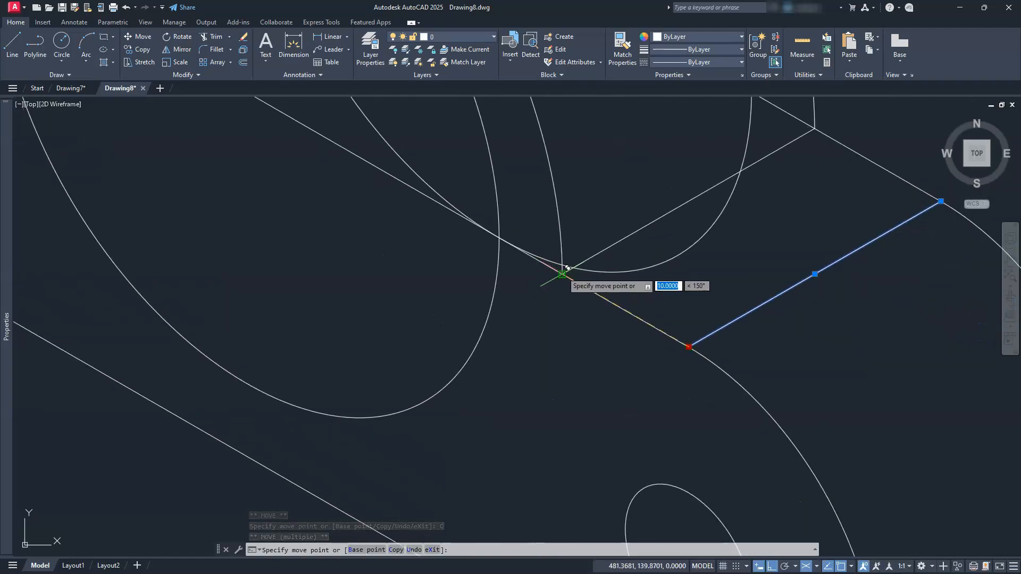
pyautogui.click(567, 267)
# Place another copy of the depth edge as the tangent line joining the upper-left curves of the boss's front and back outer arcs.
pyautogui.scroll(-6, 661, 325)
pyautogui.moveTo(563, 305); pyautogui.dragTo(629, 406, button='middle')
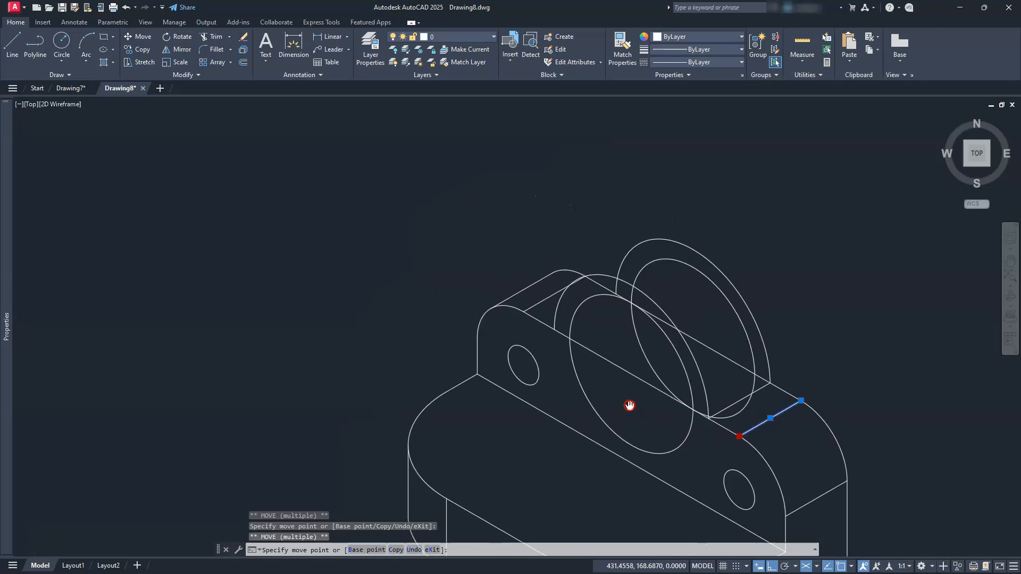
pyautogui.scroll(2, 612, 326)
pyautogui.click(604, 240)
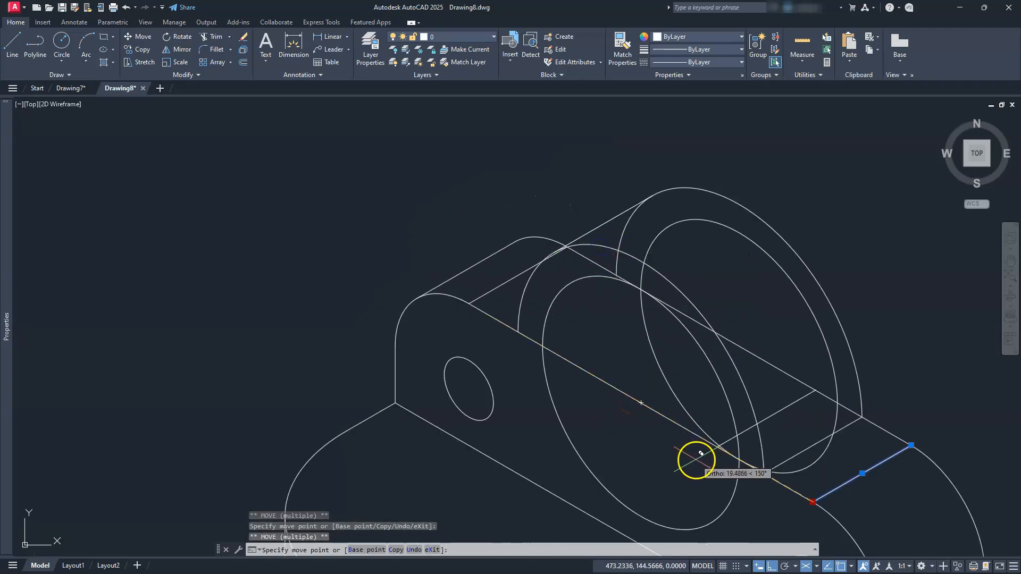
pyautogui.press('Escape')
pyautogui.press('Escape')
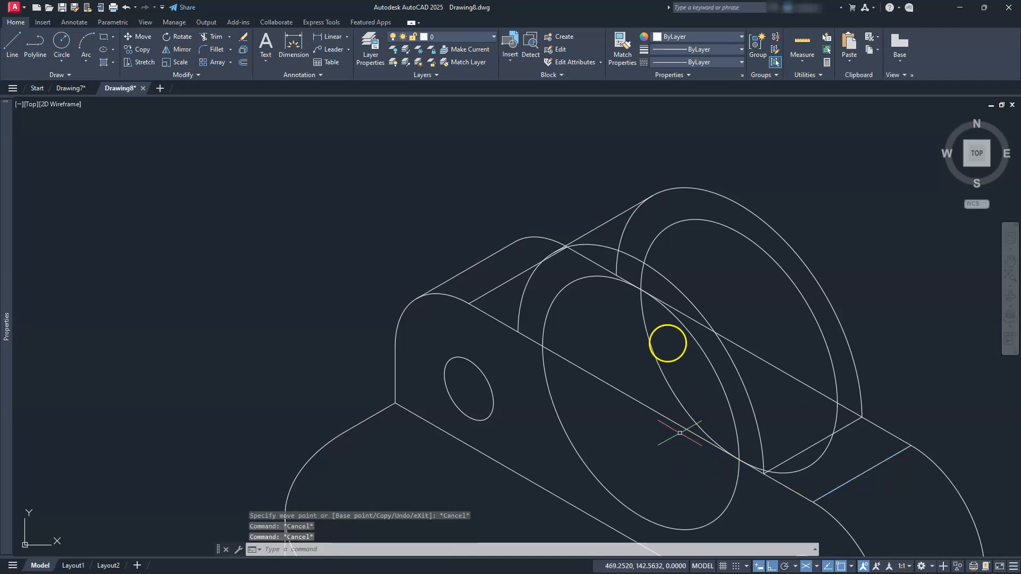
# Trim the hidden left portion of the boss's back outer arc below the tangent line.
pyautogui.moveTo(574, 439); pyautogui.dragTo(591, 427, button='middle')
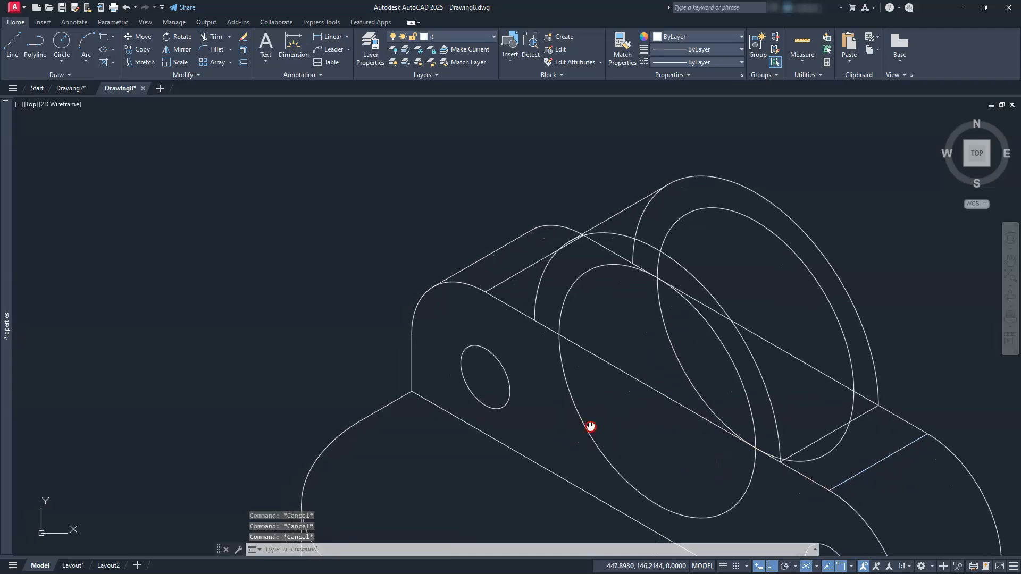
pyautogui.click(207, 35)
pyautogui.scroll(3, 647, 222)
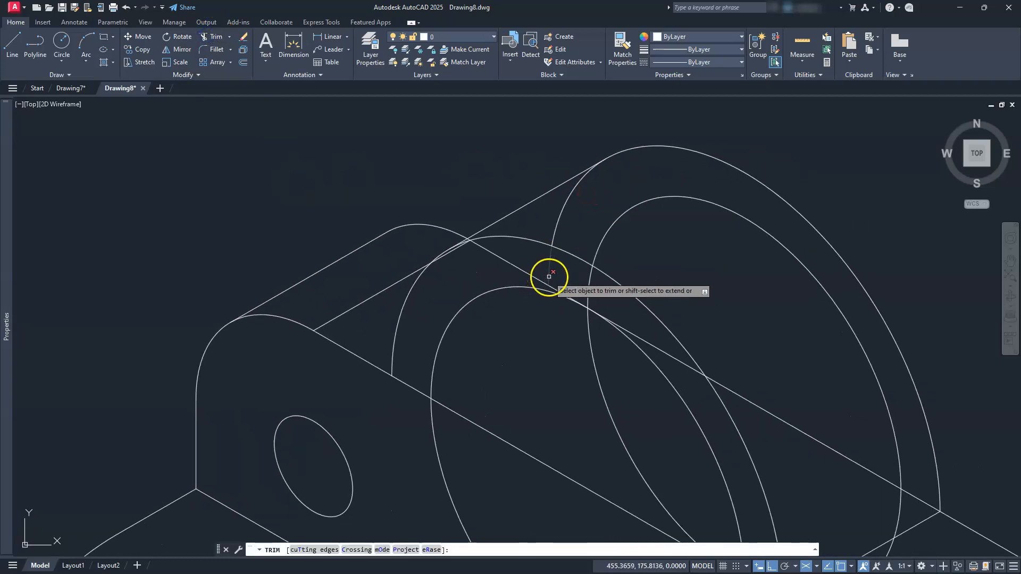
pyautogui.click(547, 274)
pyautogui.click(554, 229)
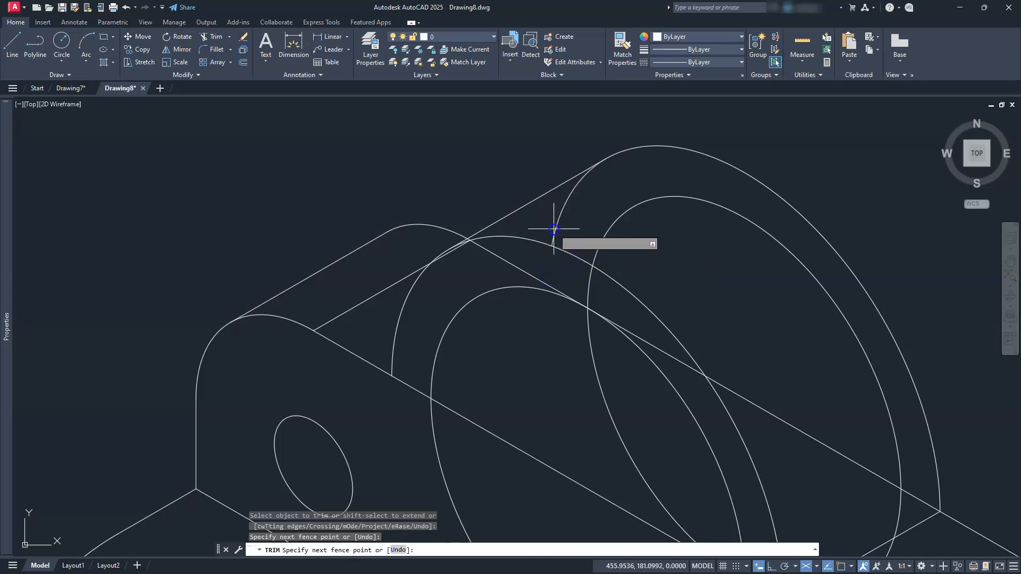
pyautogui.click(562, 239)
# Trim the segments of the upright's back top edge that run behind the boss and through its hole.
pyautogui.scroll(-2, 553, 173)
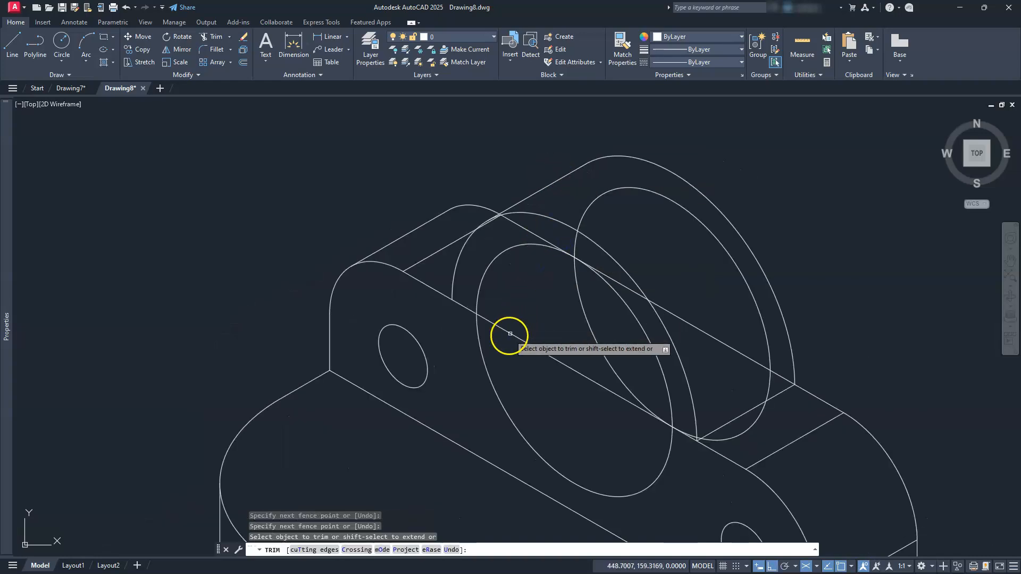
pyautogui.moveTo(586, 320); pyautogui.dragTo(540, 243, button='middle')
pyautogui.moveTo(654, 303); pyautogui.dragTo(720, 408, button='middle')
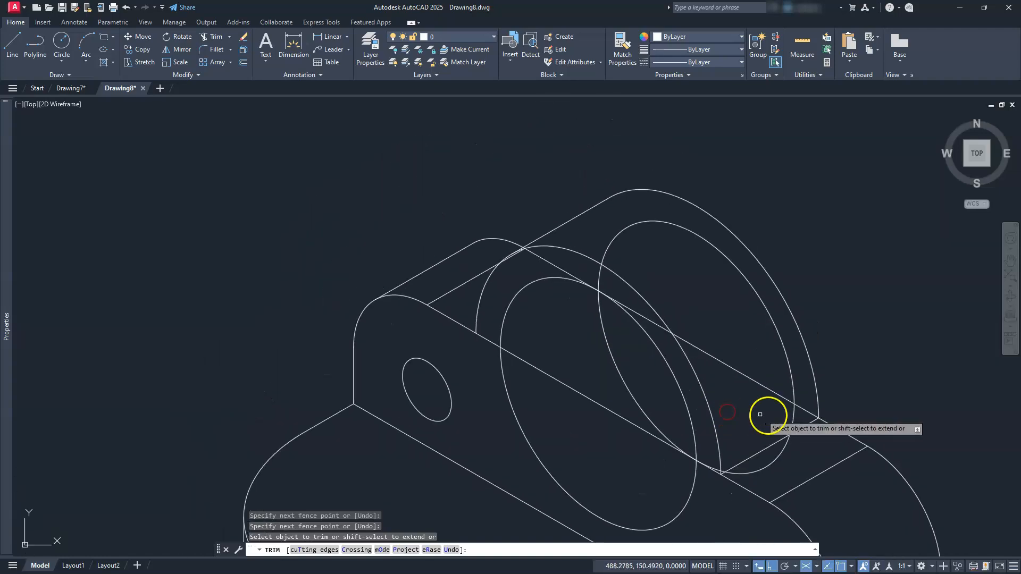
pyautogui.click(808, 413)
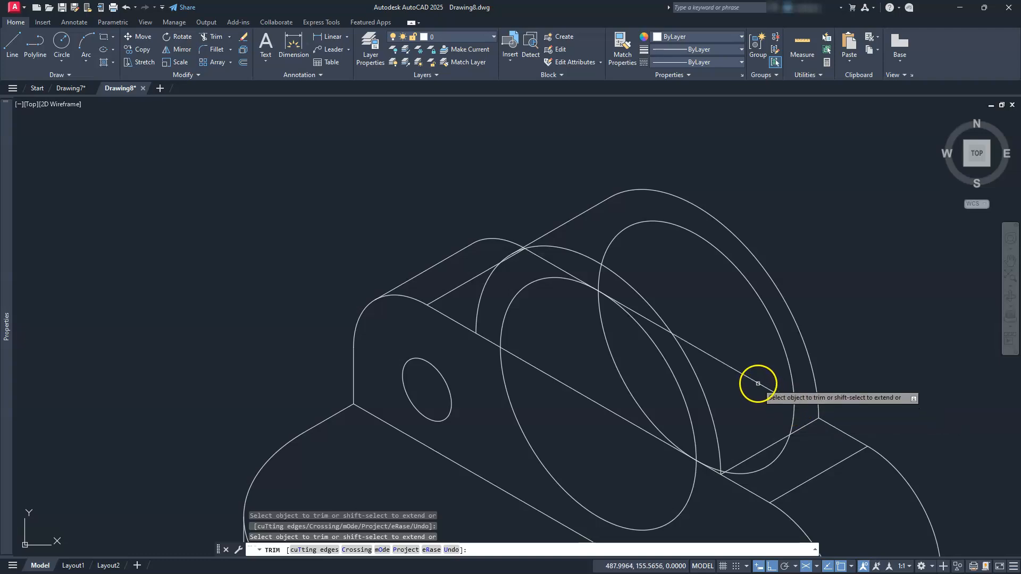
pyautogui.click(648, 327)
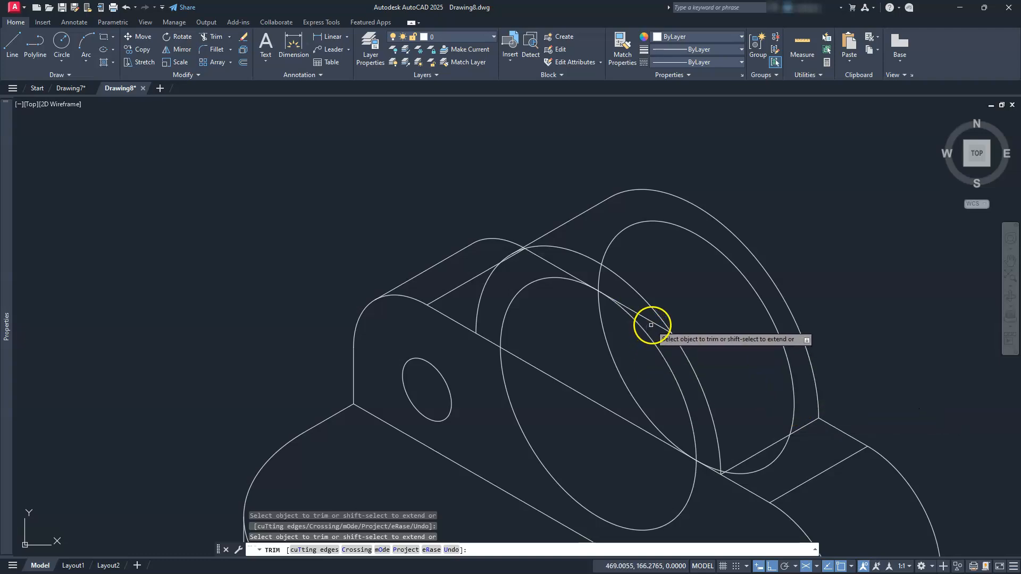
pyautogui.scroll(4, 576, 277)
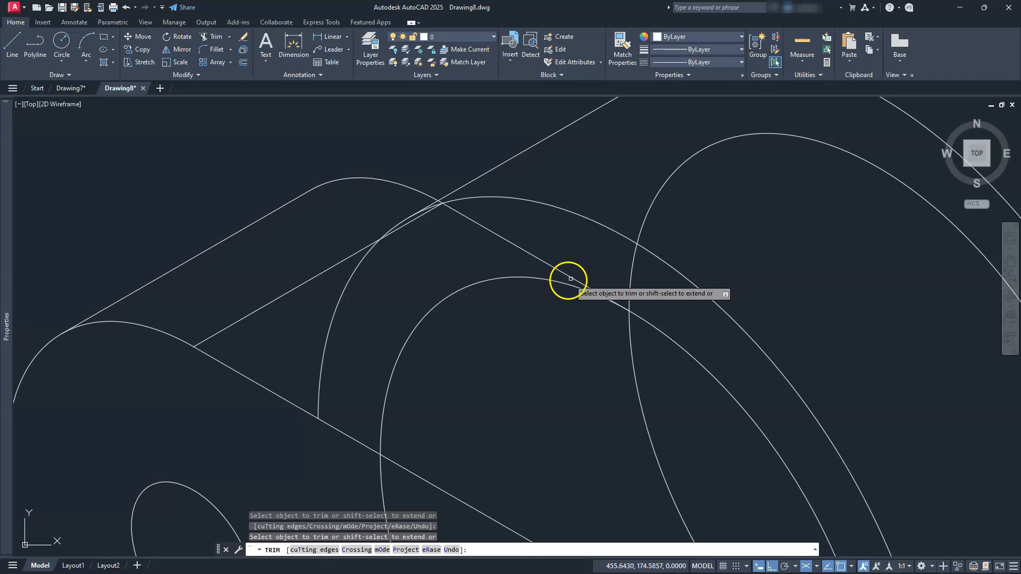
pyautogui.click(568, 278)
# Trim the short leftover line and arc ends where the upright's left rounded corner meets the boss's outer arc.
pyautogui.moveTo(400, 208); pyautogui.dragTo(467, 345, button='middle')
pyautogui.scroll(-2, 504, 331)
pyautogui.scroll(-3, 504, 335)
pyautogui.scroll(6, 470, 319)
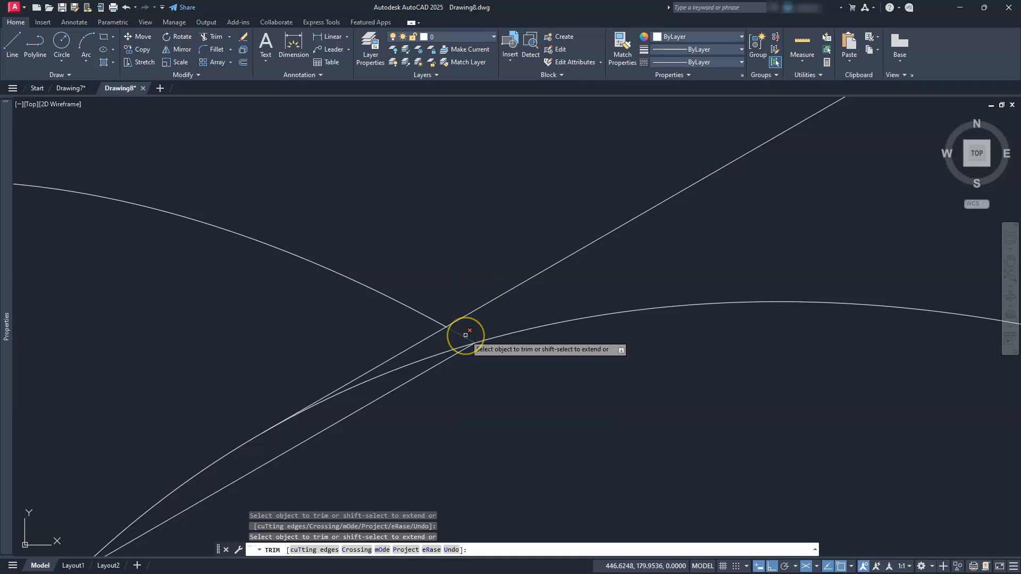
pyautogui.scroll(-5, 478, 319)
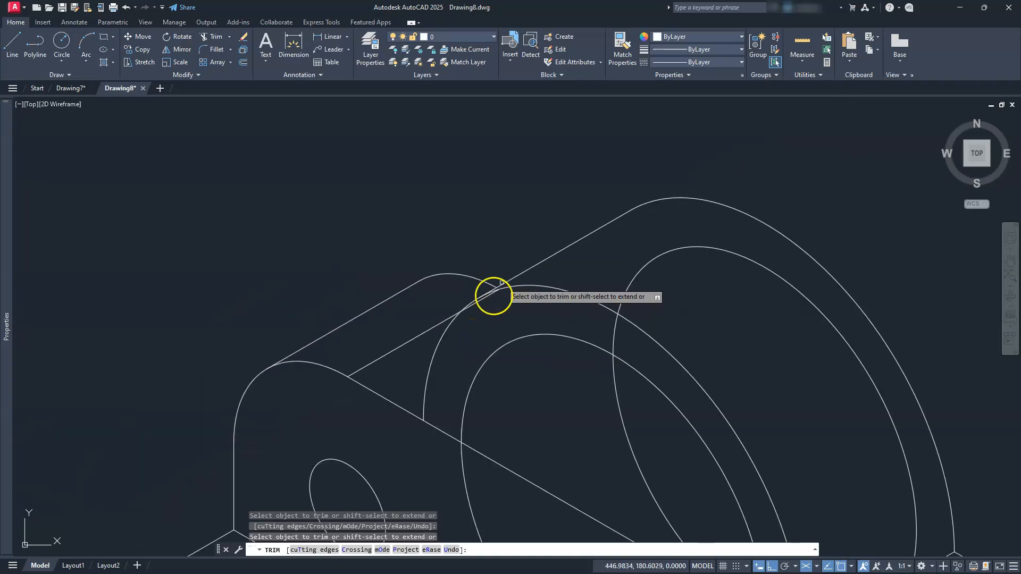
pyautogui.moveTo(363, 463); pyautogui.dragTo(350, 434, button='middle')
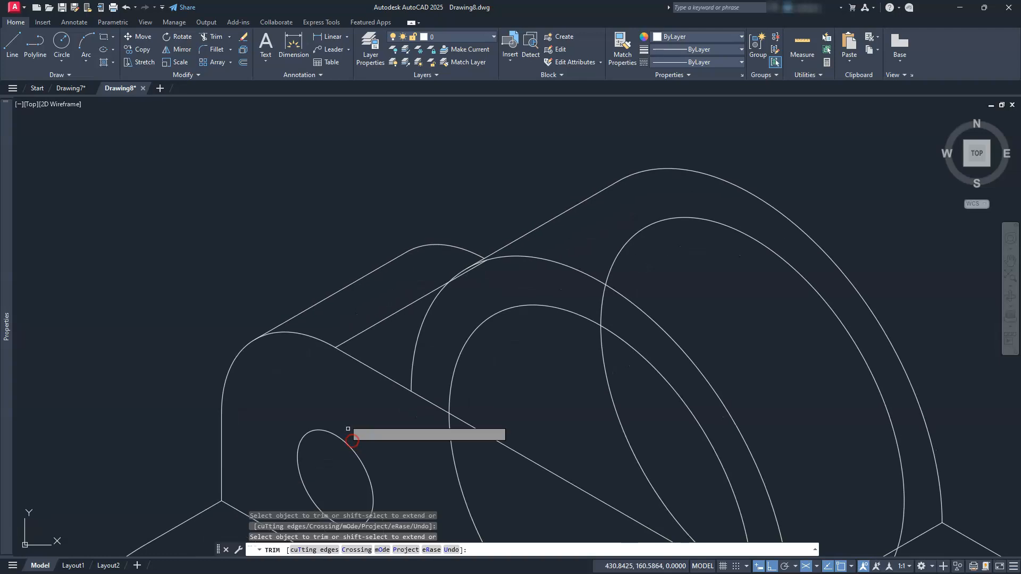
pyautogui.scroll(2, 456, 251)
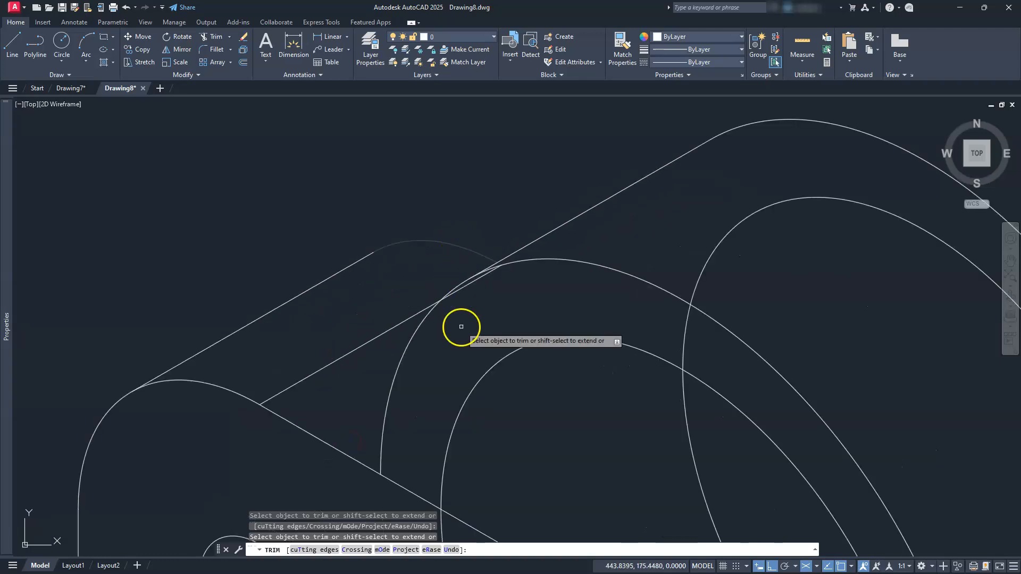
pyautogui.scroll(2, 461, 325)
pyautogui.moveTo(502, 238)
pyautogui.mouseDown(button='middle')
pyautogui.moveTo(661, 258)
pyautogui.moveTo(746, 229)
pyautogui.mouseUp(button='middle')
pyautogui.scroll(-3, 732, 216)
pyautogui.scroll(-2, 732, 215)
pyautogui.scroll(-2, 741, 346)
pyautogui.moveTo(741, 346)
pyautogui.mouseDown(button='middle')
pyautogui.moveTo(677, 312)
pyautogui.moveTo(628, 334)
pyautogui.mouseUp(button='middle')
pyautogui.scroll(2, 625, 338)
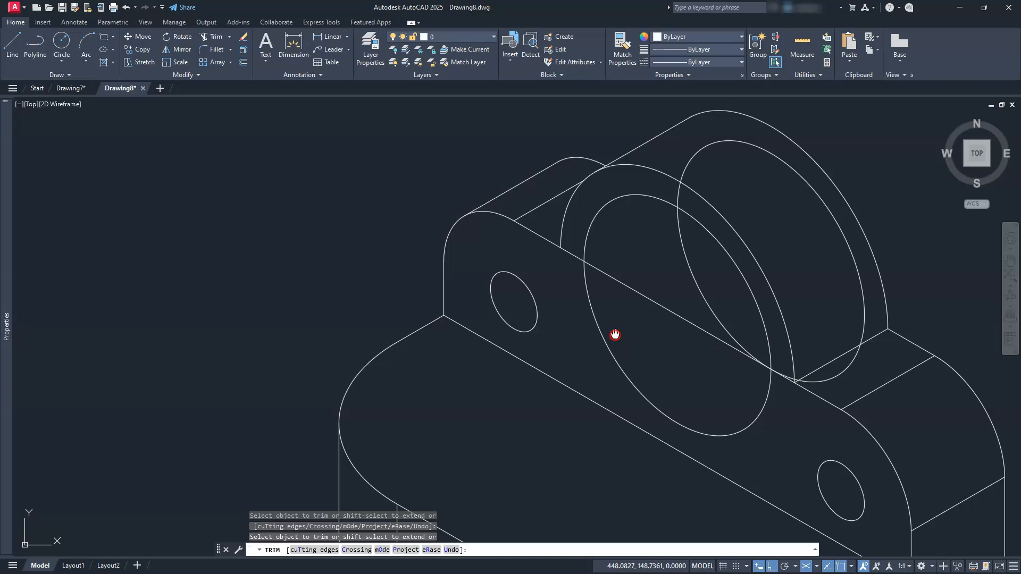
# Trim the upright's front top edge across the hole and the boss face on both sides of the hole.
pyautogui.scroll(1, 611, 334)
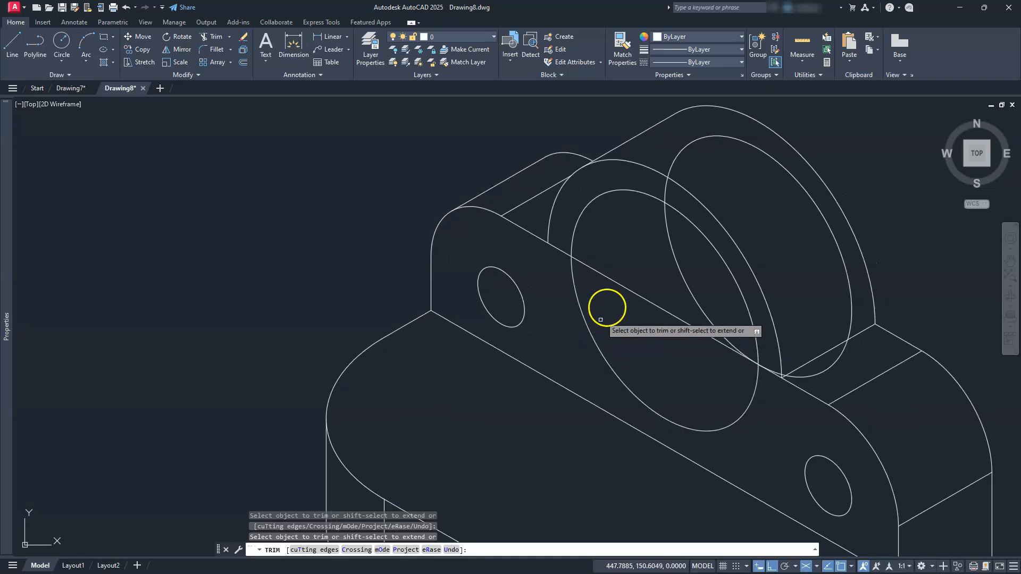
pyautogui.click(617, 282)
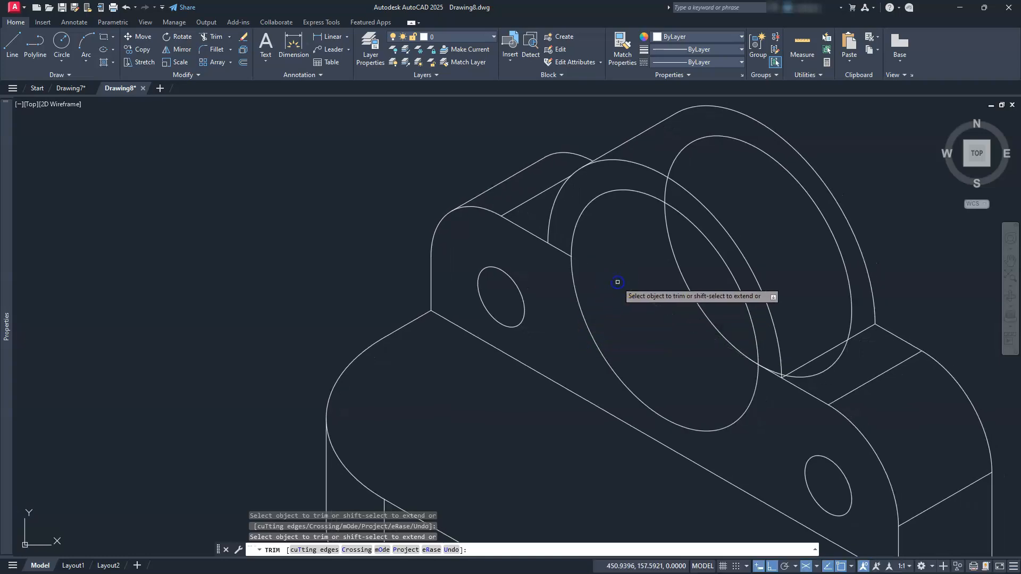
pyautogui.click(561, 248)
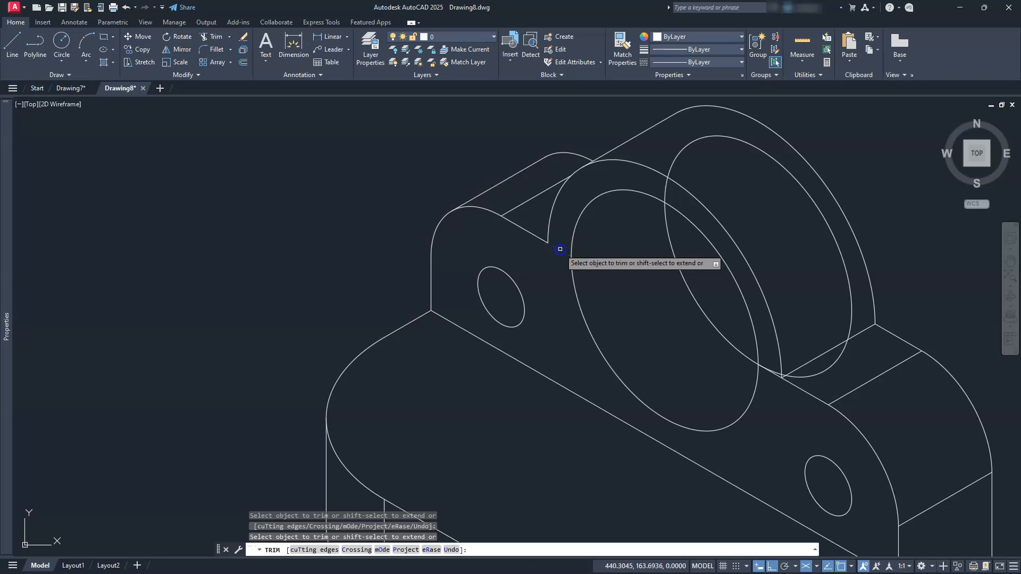
pyautogui.scroll(5, 766, 381)
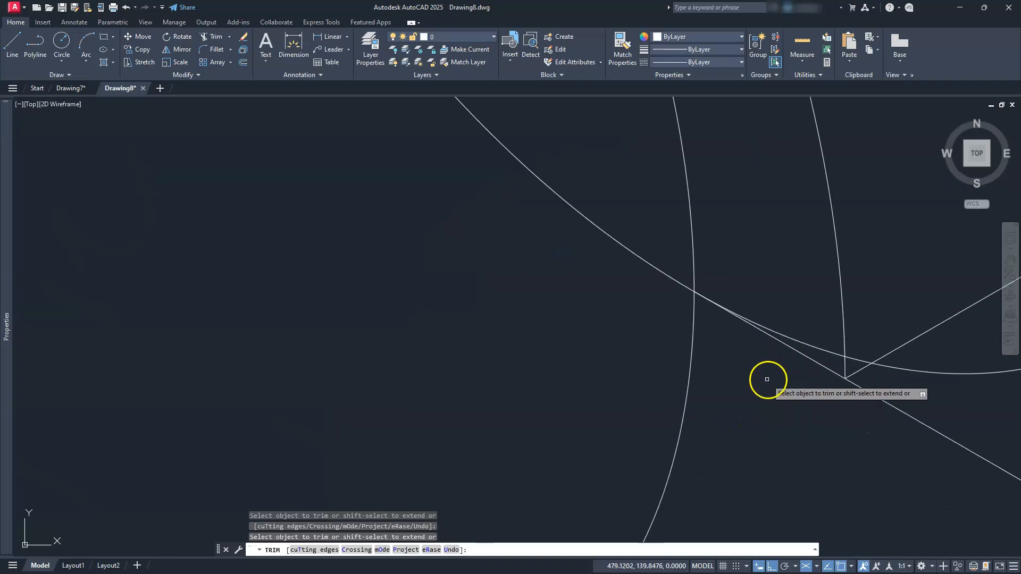
pyautogui.click(795, 353)
pyautogui.scroll(-8, 788, 360)
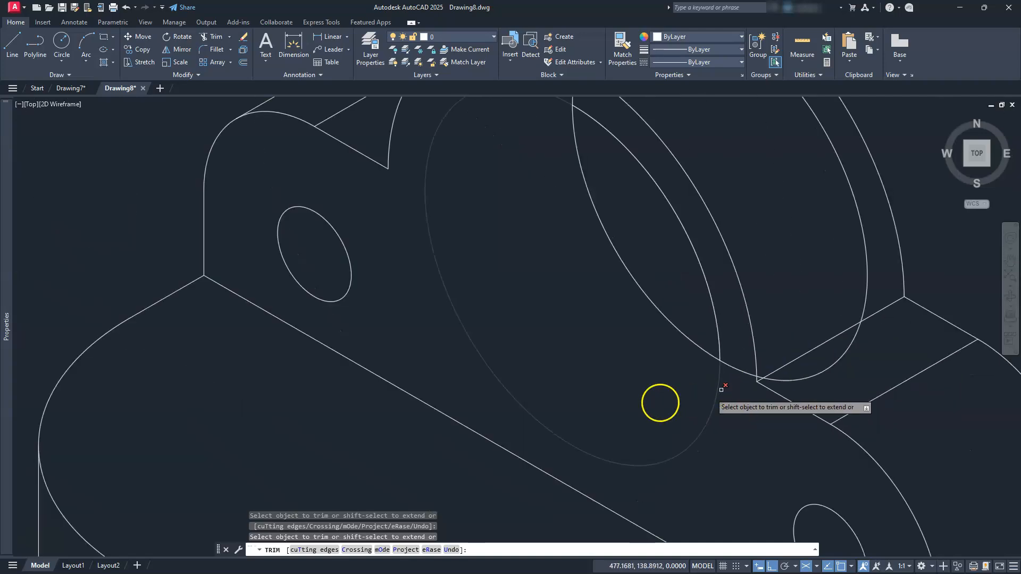
# Trim the back hole isocircle wherever it lies outside the front hole opening, and finish trimming.
pyautogui.moveTo(620, 396); pyautogui.dragTo(598, 368, button='middle')
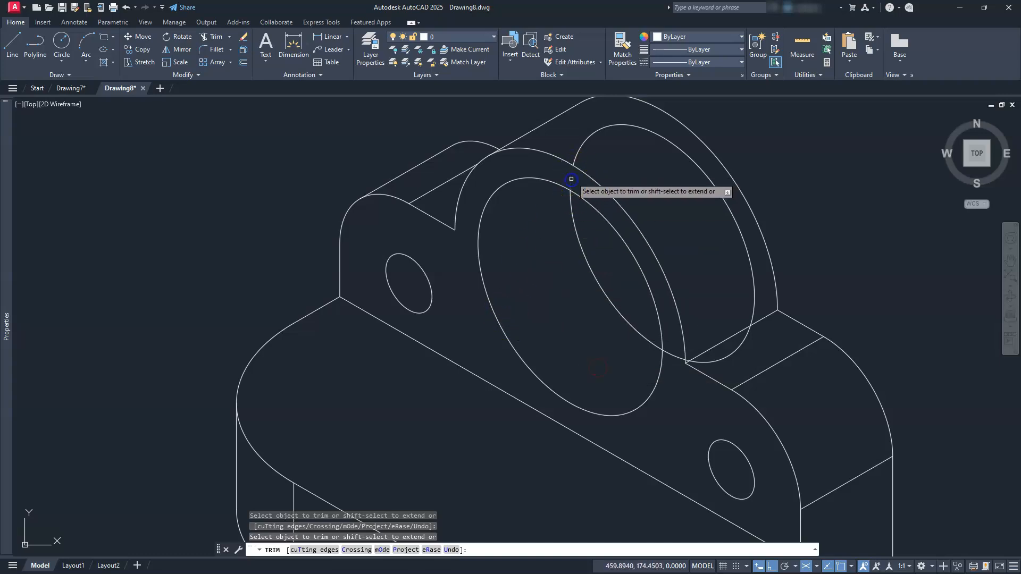
pyautogui.click(585, 141)
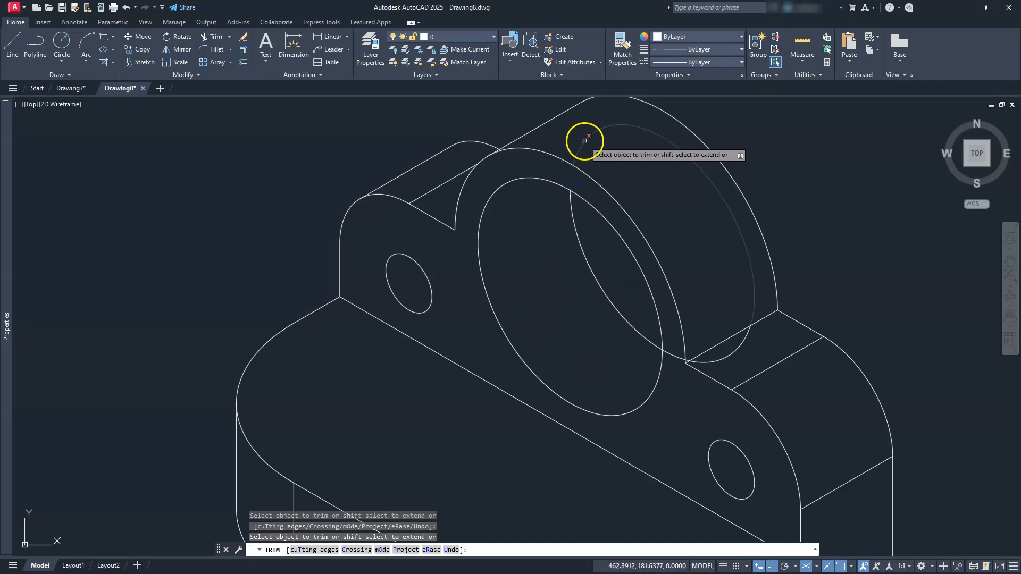
pyautogui.click(732, 352)
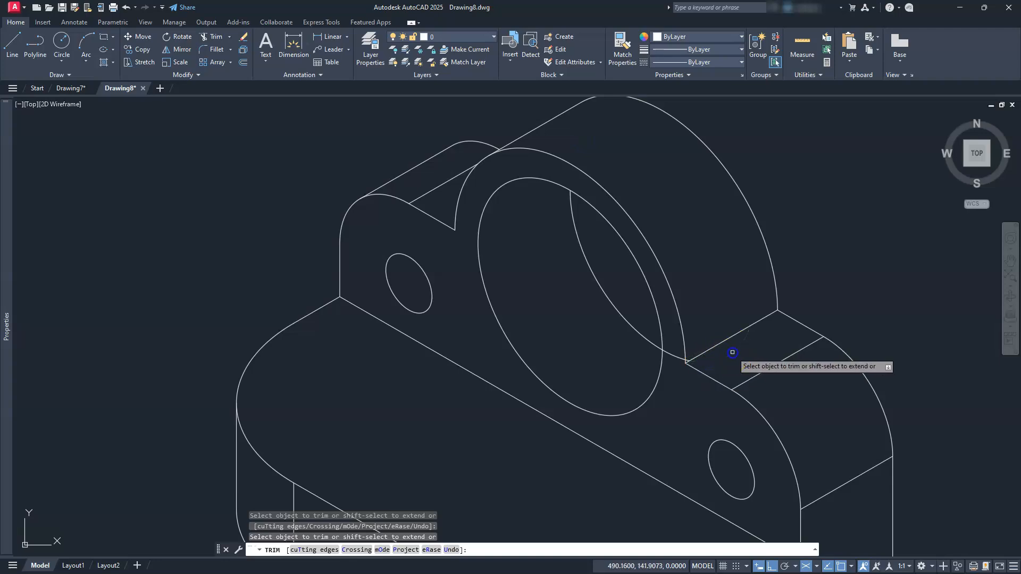
pyautogui.scroll(5, 686, 360)
pyautogui.scroll(2, 684, 361)
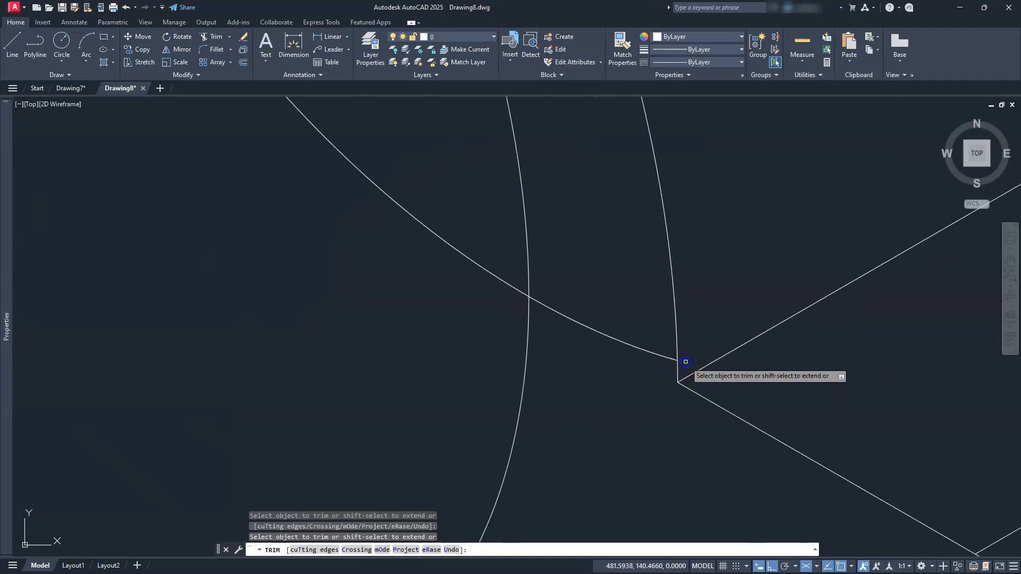
pyautogui.click(654, 355)
pyautogui.scroll(-6, 650, 359)
pyautogui.scroll(-3, 640, 415)
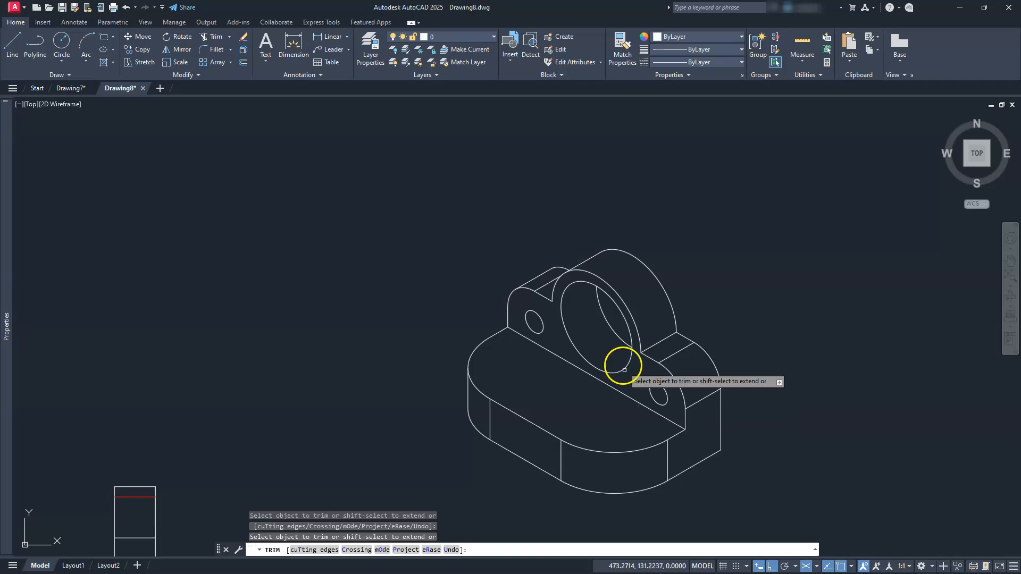
pyautogui.moveTo(577, 405); pyautogui.dragTo(538, 378, button='middle')
pyautogui.press('Escape')
pyautogui.press('Escape')
pyautogui.press('Escape')
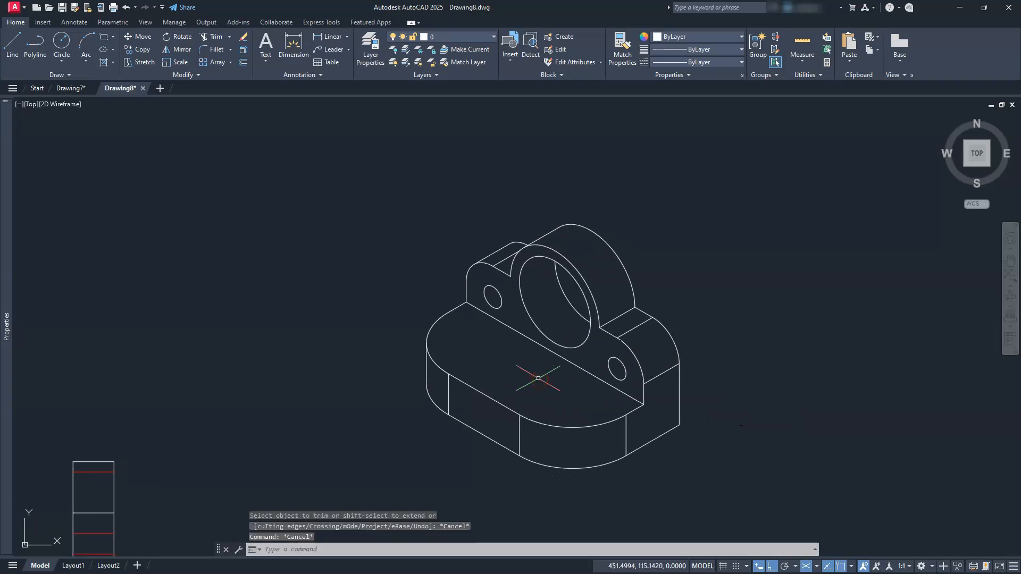
pyautogui.scroll(5, 538, 378)
pyautogui.scroll(-3, 538, 382)
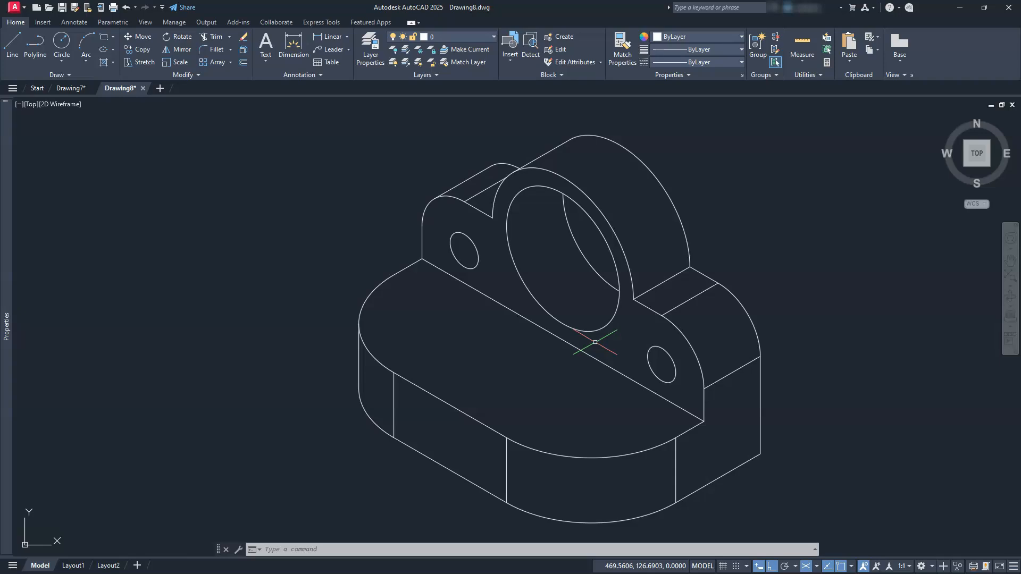
pyautogui.scroll(-5, 595, 342)
pyautogui.moveTo(454, 376)
pyautogui.mouseDown(button='middle')
pyautogui.moveTo(752, 372)
pyautogui.moveTo(759, 328)
pyautogui.mouseUp(button='middle')
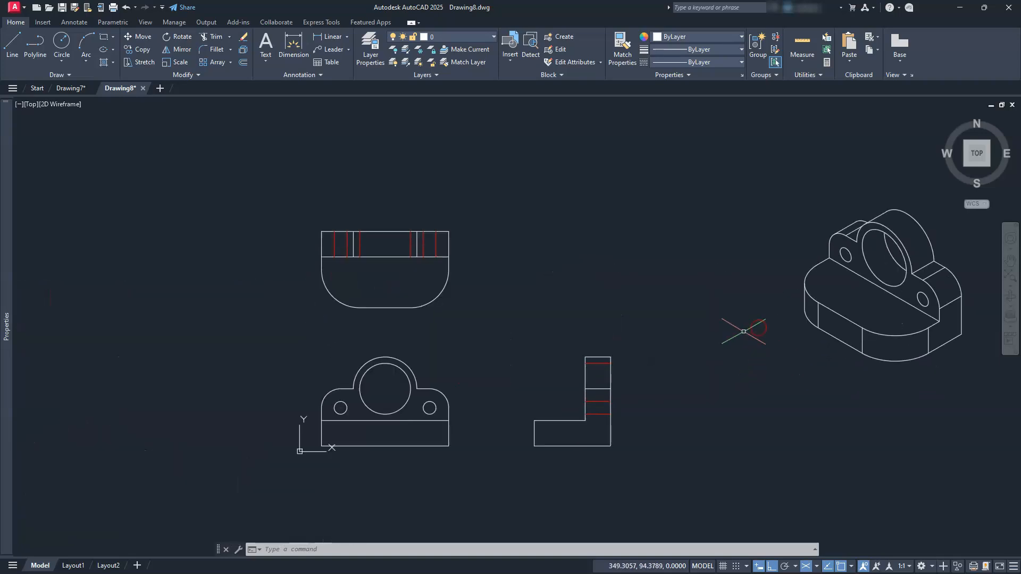
# Turn off isometric drafting to return to the standard orthogonal cursor.
pyautogui.moveTo(472, 363); pyautogui.dragTo(520, 358, button='middle')
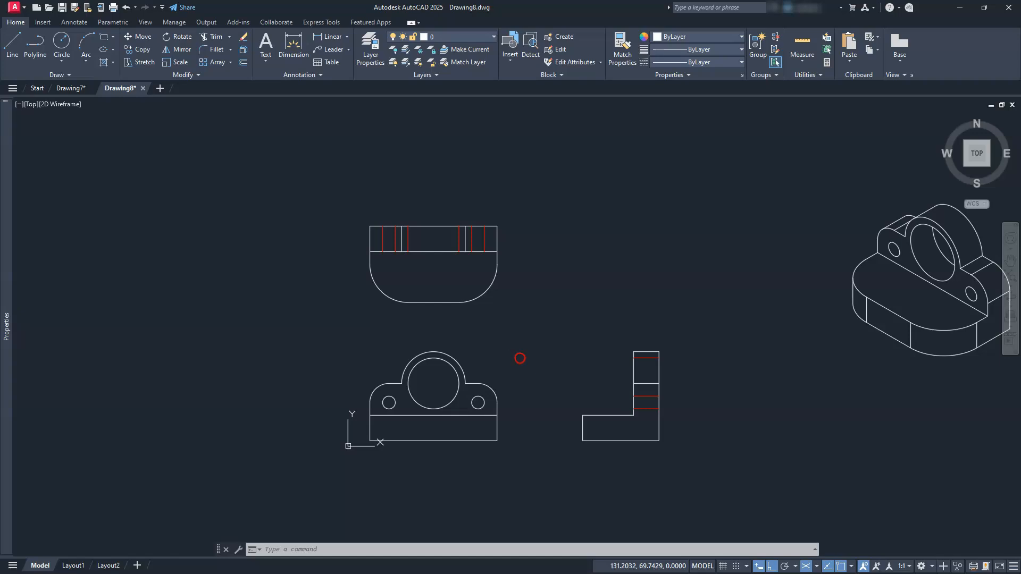
pyautogui.scroll(2, 518, 358)
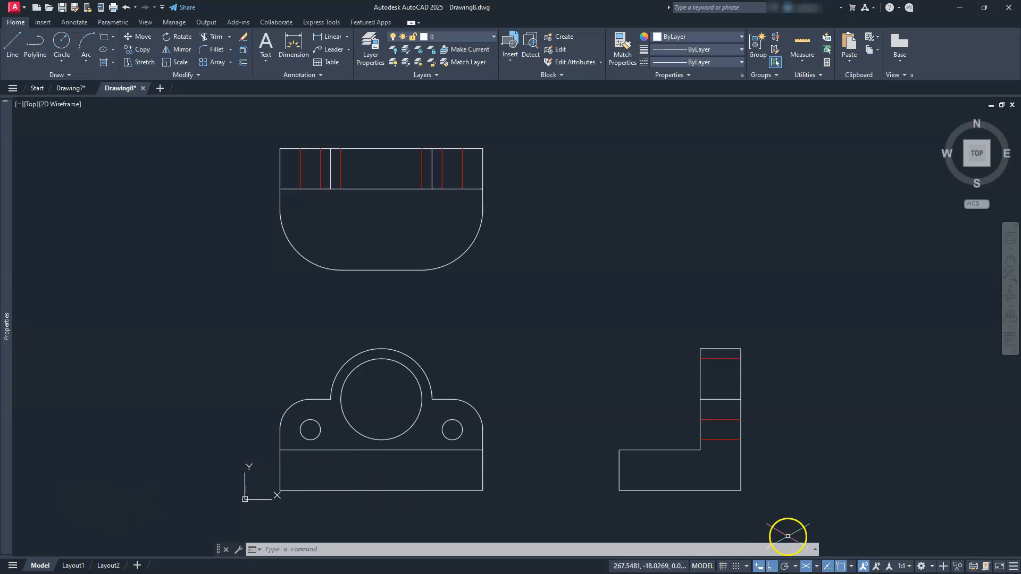
pyautogui.click(806, 567)
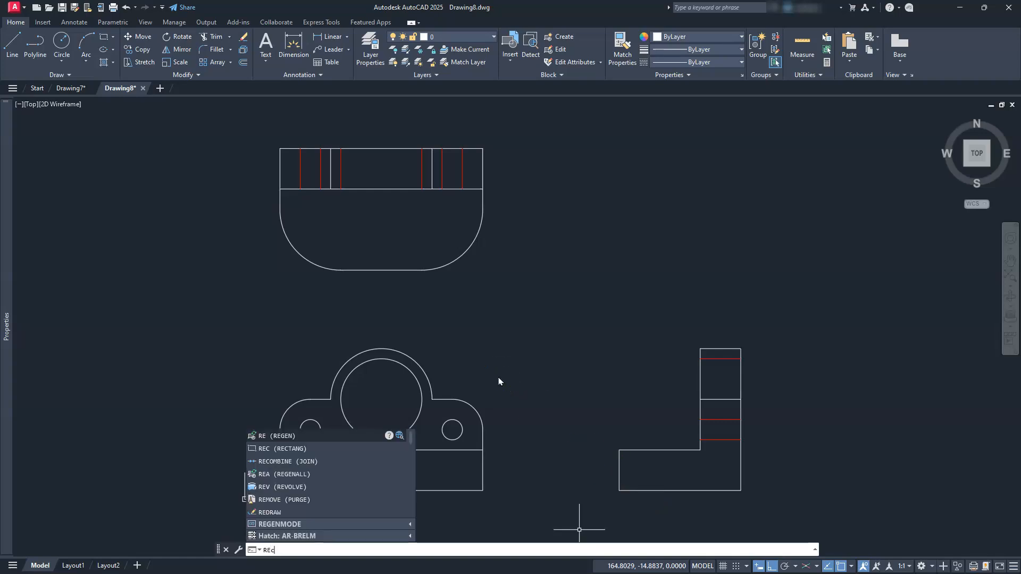
# Draw a 17 by 11 rectangle with its first corner at the origin 0,0.
pyautogui.press('Return')
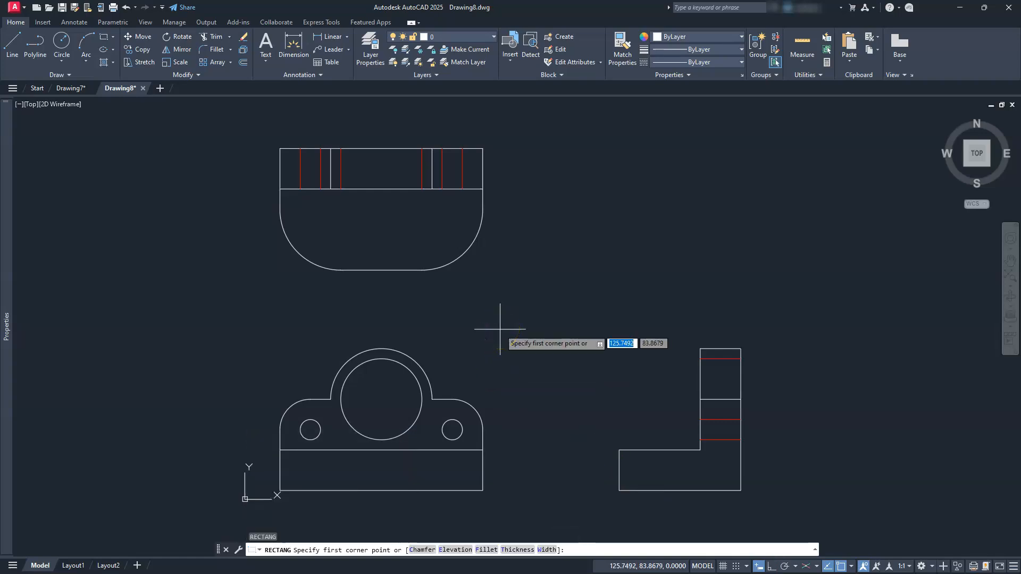
pyautogui.write('0,0')
pyautogui.press('Return')
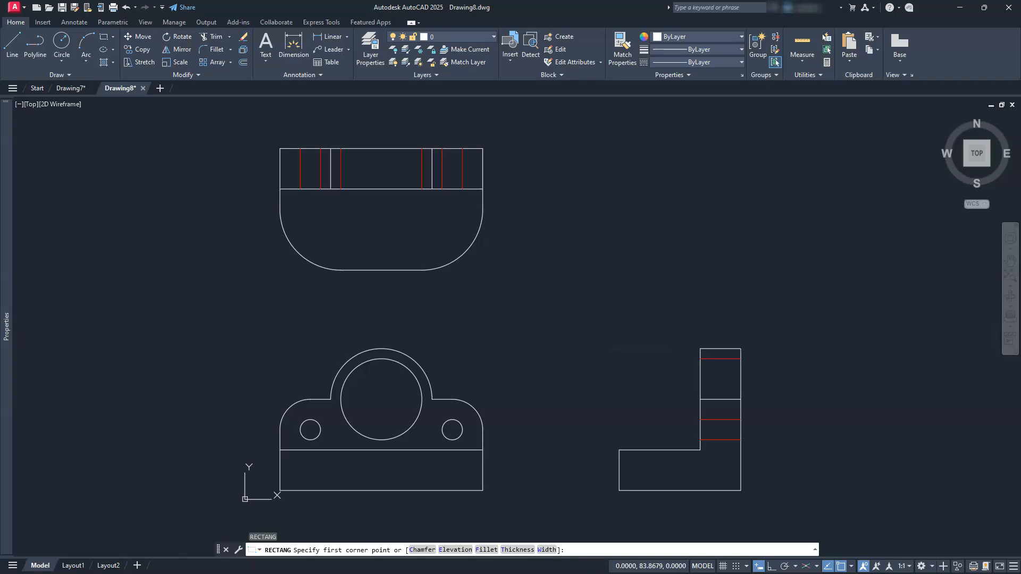
pyautogui.write('17')
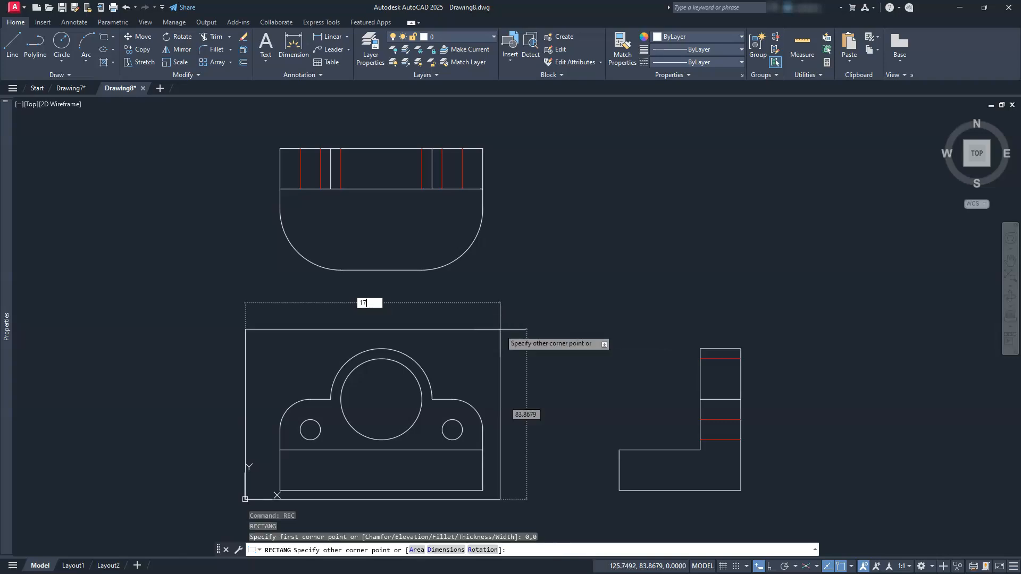
pyautogui.write(',11')
pyautogui.press('Return')
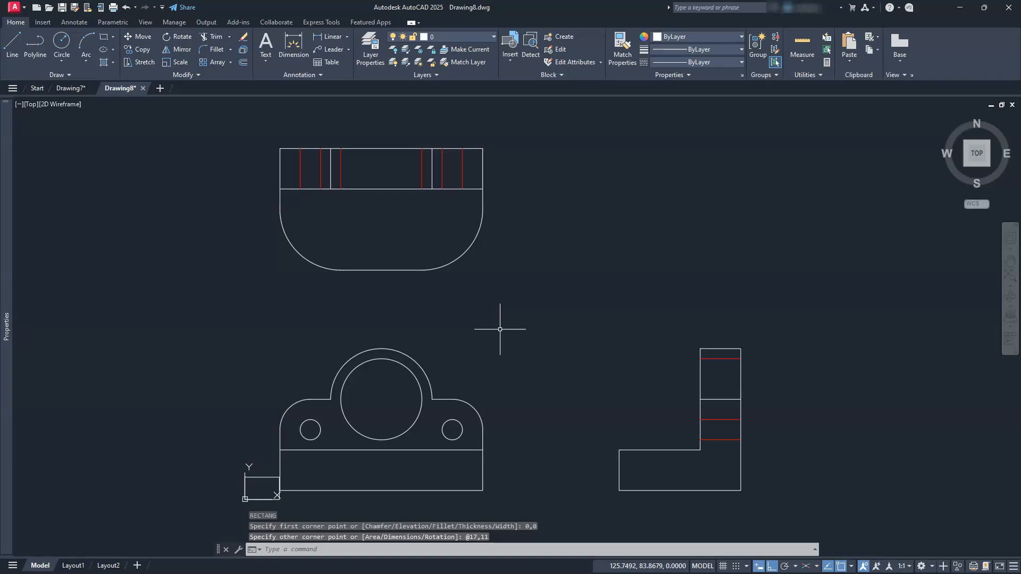
# Offset the 17 by 11 rectangle inward by .25 to form an inner border.
pyautogui.moveTo(325, 441)
pyautogui.mouseDown(button='middle')
pyautogui.moveTo(391, 401)
pyautogui.moveTo(472, 397)
pyautogui.mouseUp(button='middle')
pyautogui.scroll(8, 427, 447)
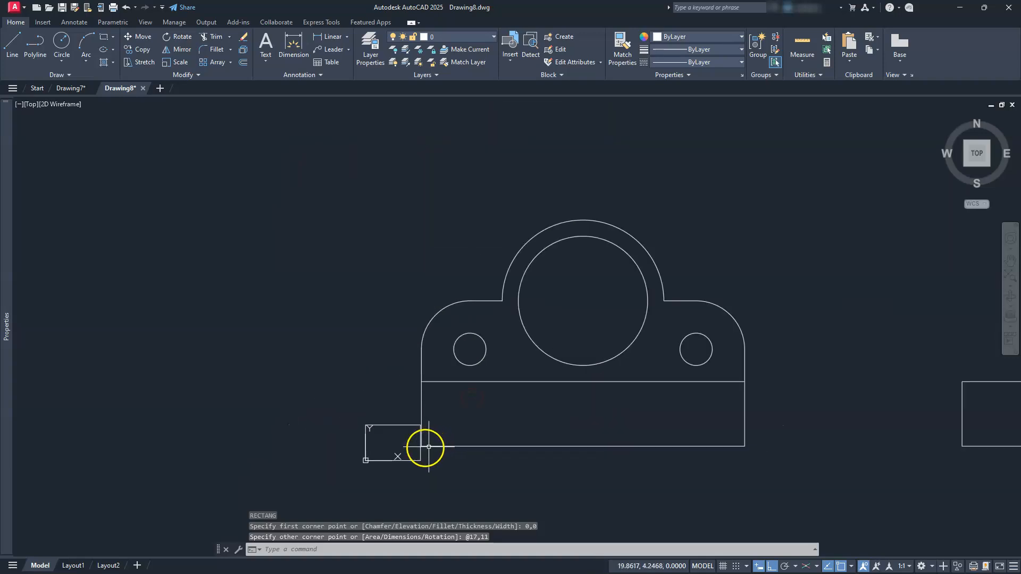
pyautogui.moveTo(415, 445); pyautogui.dragTo(540, 399, button='middle')
pyautogui.scroll(-2, 642, 370)
pyautogui.moveTo(524, 360); pyautogui.dragTo(491, 329)
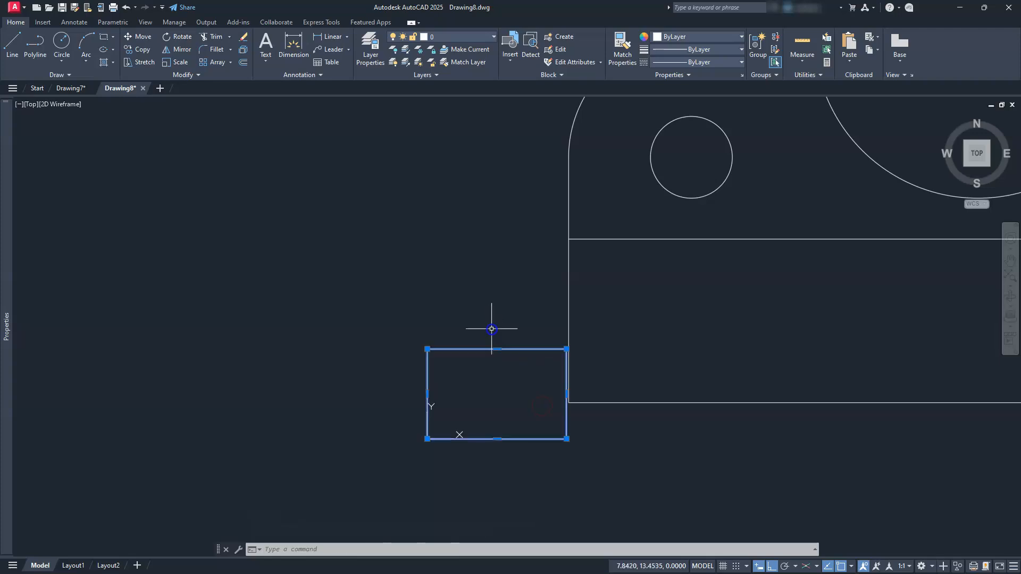
pyautogui.scroll(2, 489, 359)
pyautogui.press('Escape')
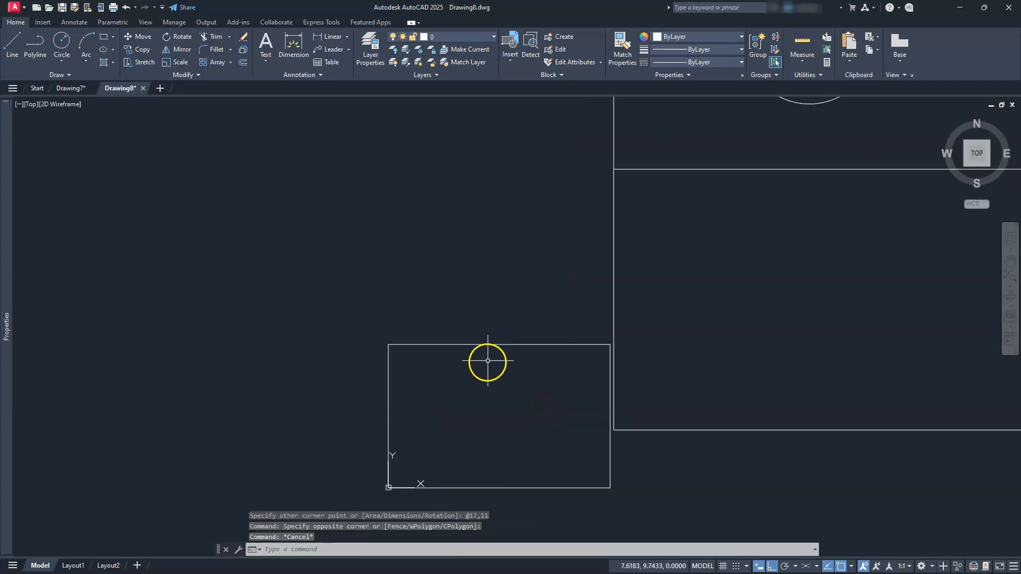
pyautogui.press('Escape')
pyautogui.click(243, 64)
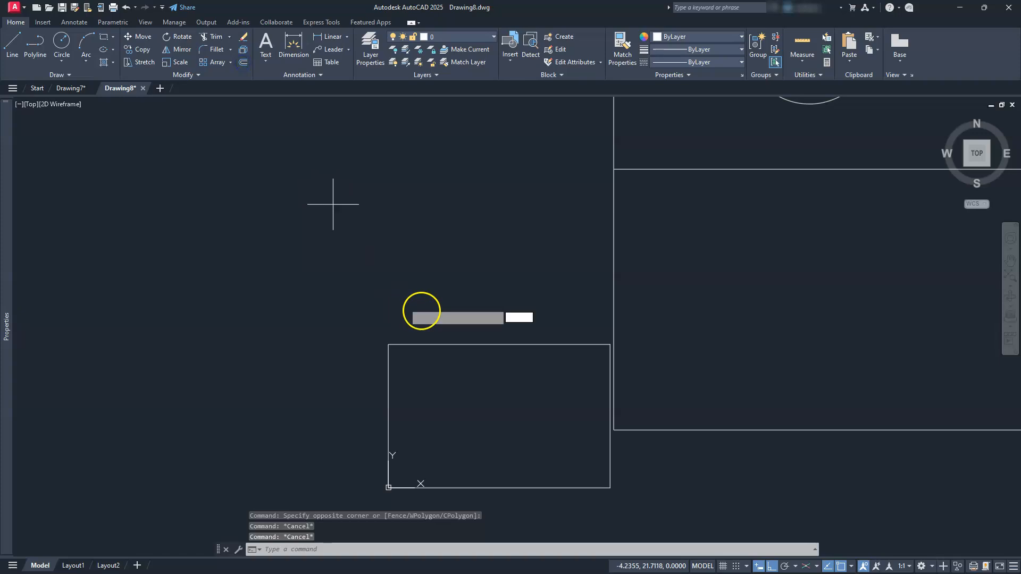
pyautogui.write('.25')
pyautogui.press('Return')
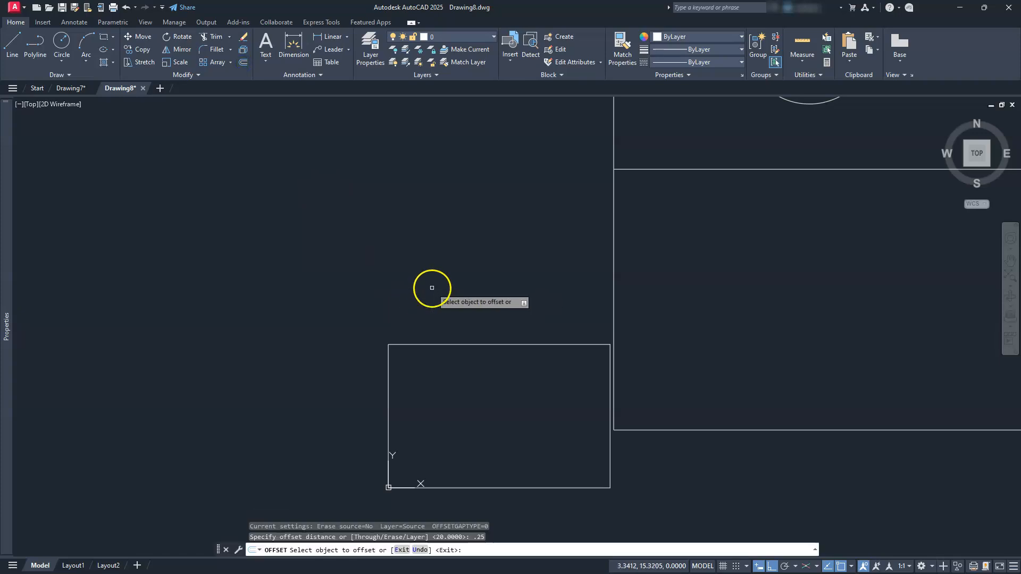
pyautogui.click(481, 343)
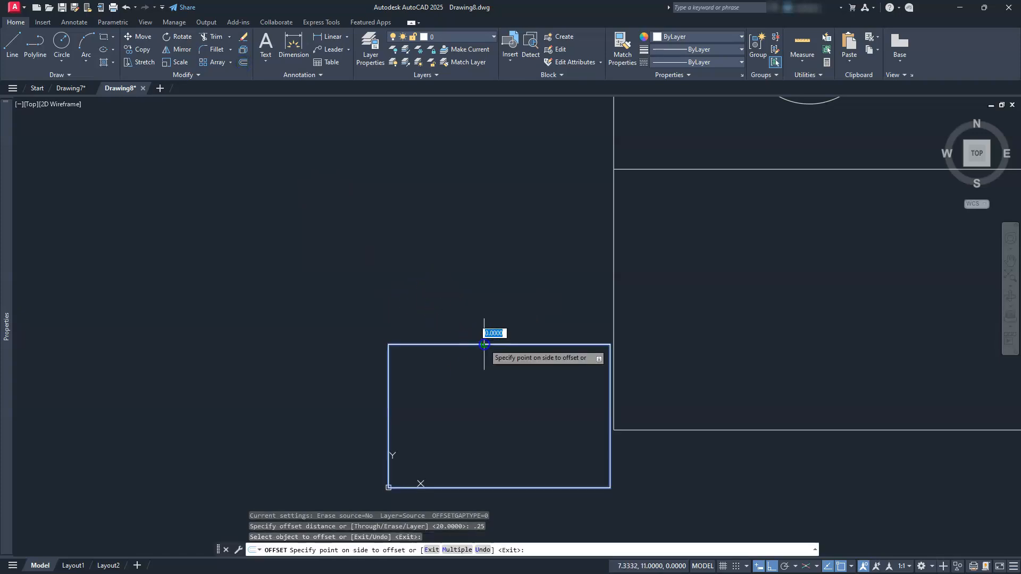
pyautogui.click(479, 378)
pyautogui.press('Escape')
pyautogui.press('Escape')
pyautogui.press('Escape')
# Create a block named tb from the two border rectangles, with its base point at 0,0,0.
pyautogui.scroll(2, 478, 390)
pyautogui.moveTo(476, 390); pyautogui.dragTo(474, 321, button='middle')
pyautogui.click(476, 328)
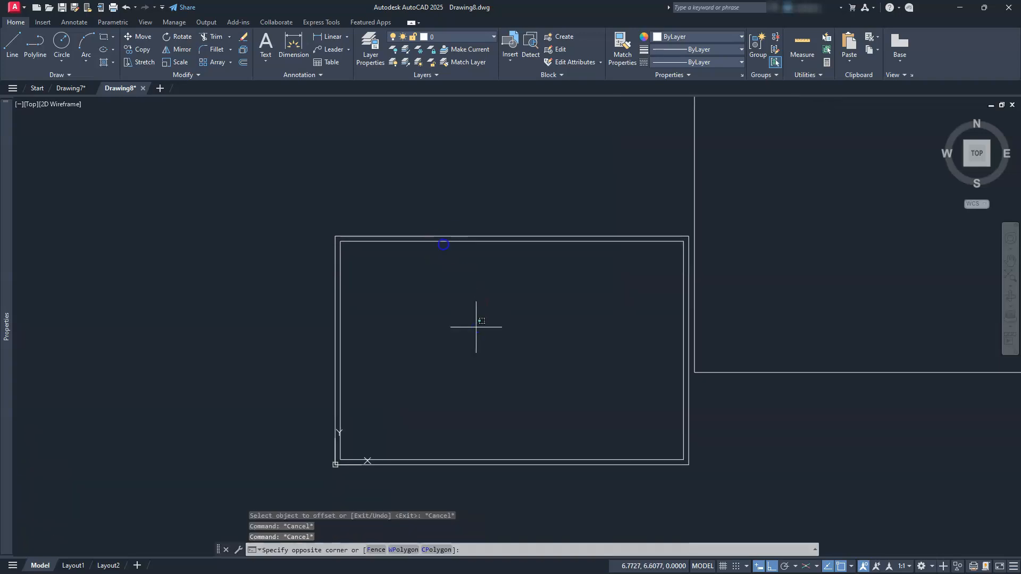
pyautogui.click(379, 169)
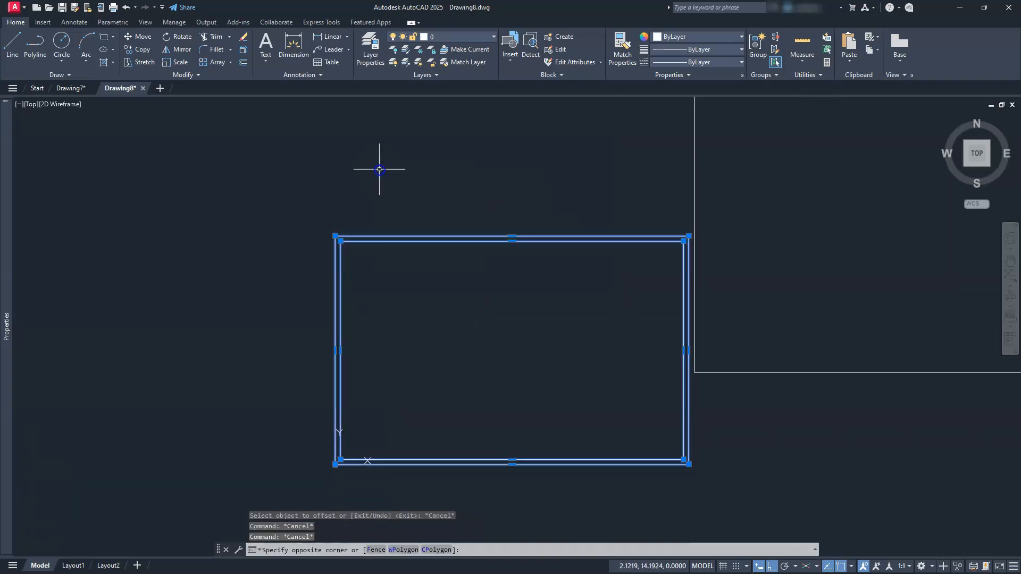
pyautogui.click(556, 38)
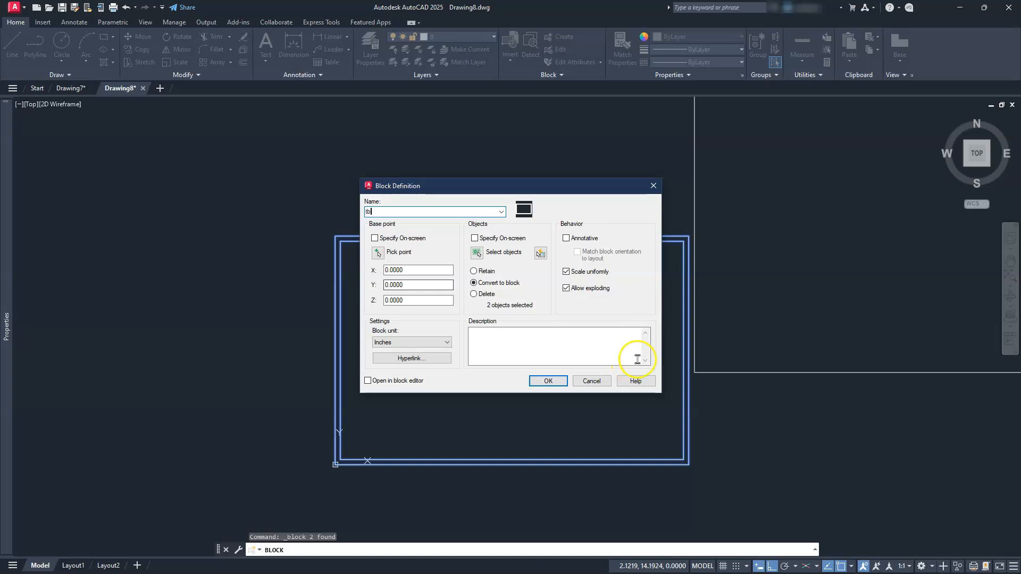
pyautogui.click(548, 381)
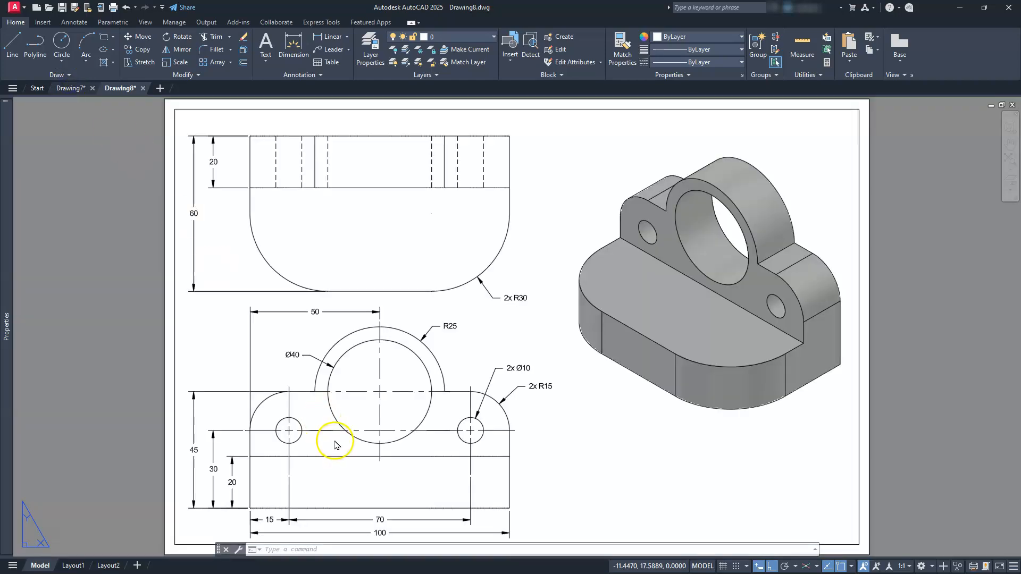
# Check the scale of the front view in the Drawing7 layout without changing it, and return to Drawing8.
pyautogui.hotkey('ctrl', 'Tab')
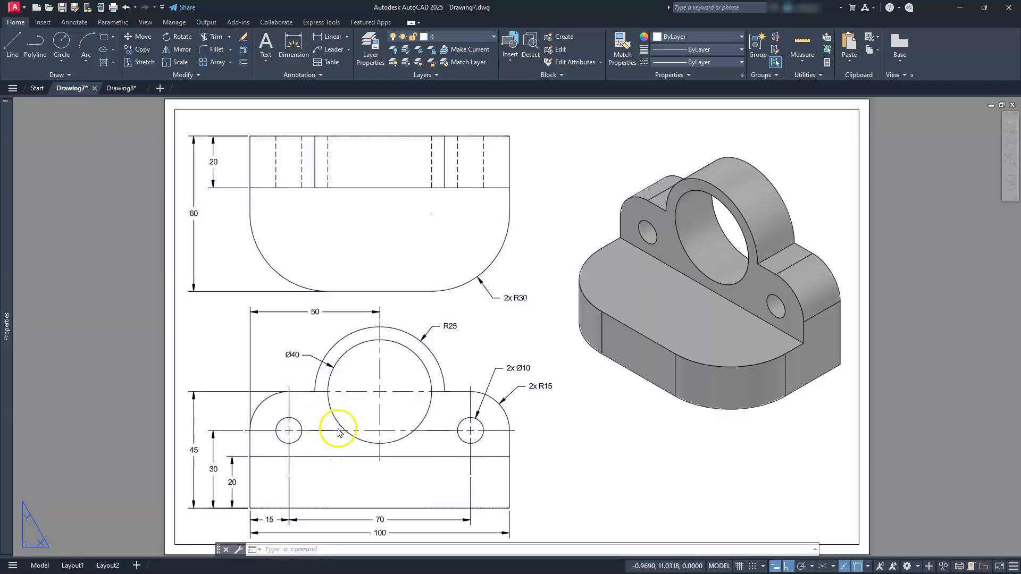
pyautogui.doubleClick(338, 428)
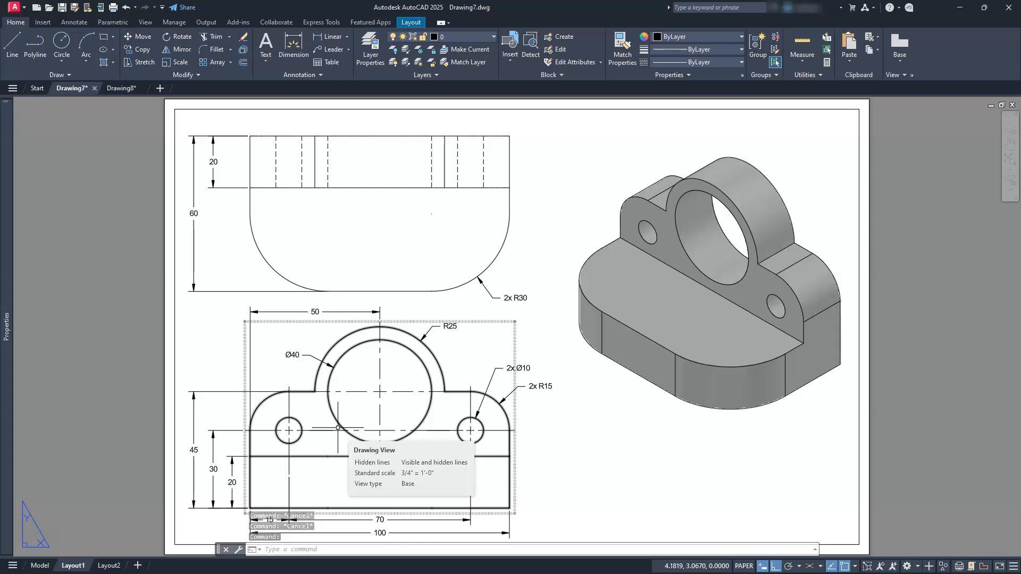
pyautogui.click(515, 337)
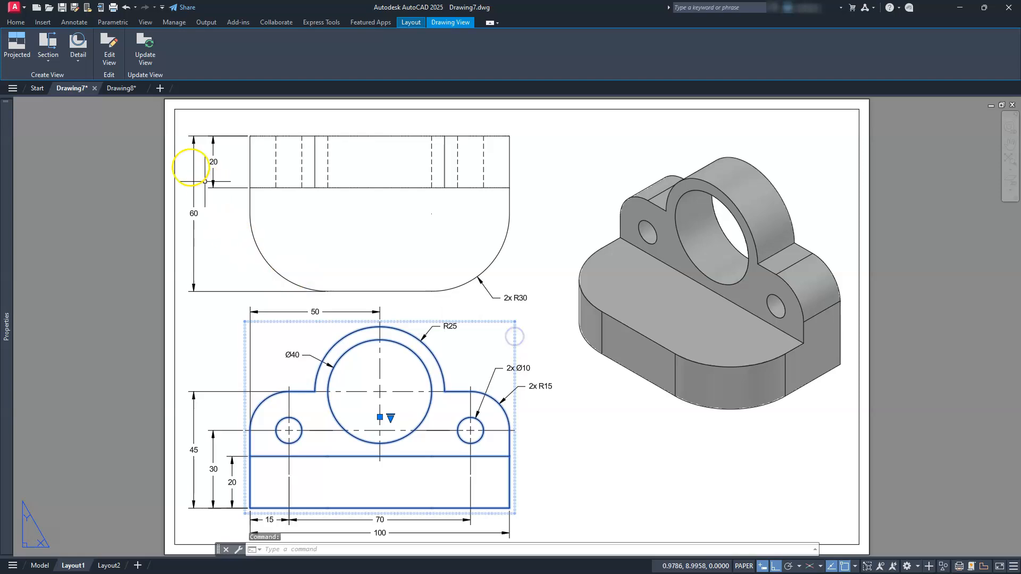
pyautogui.click(111, 58)
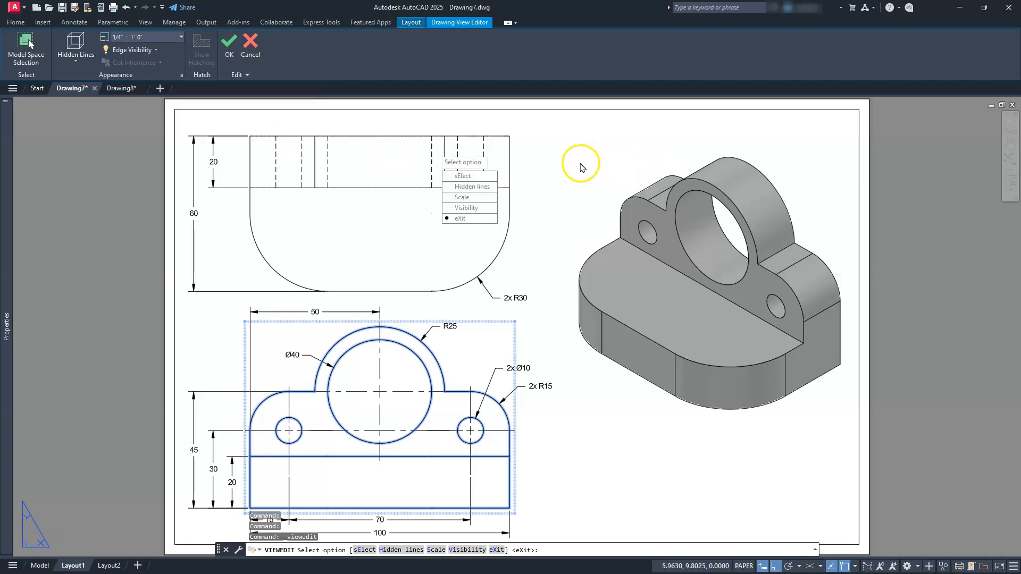
pyautogui.press('Escape')
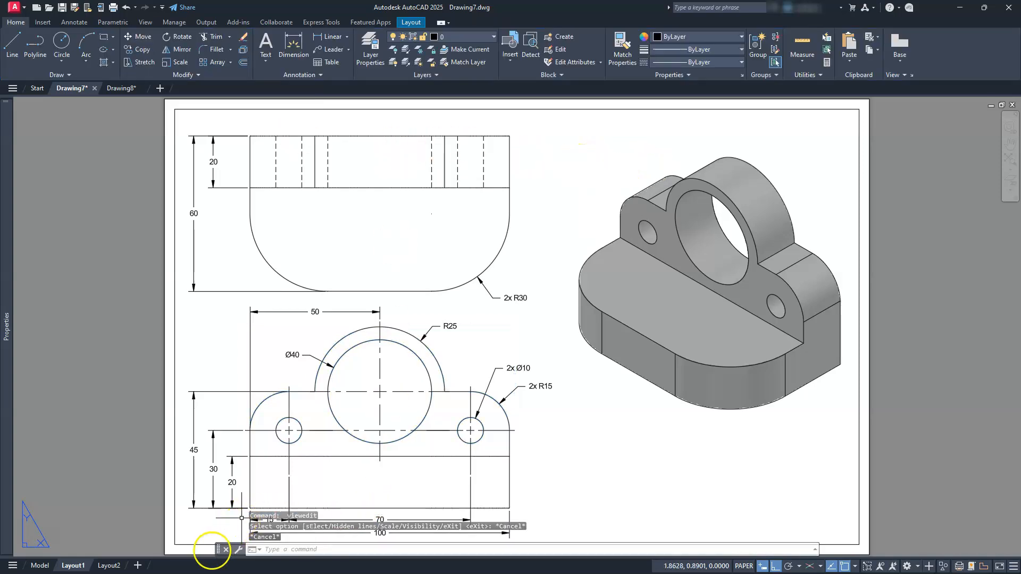
pyautogui.click(121, 88)
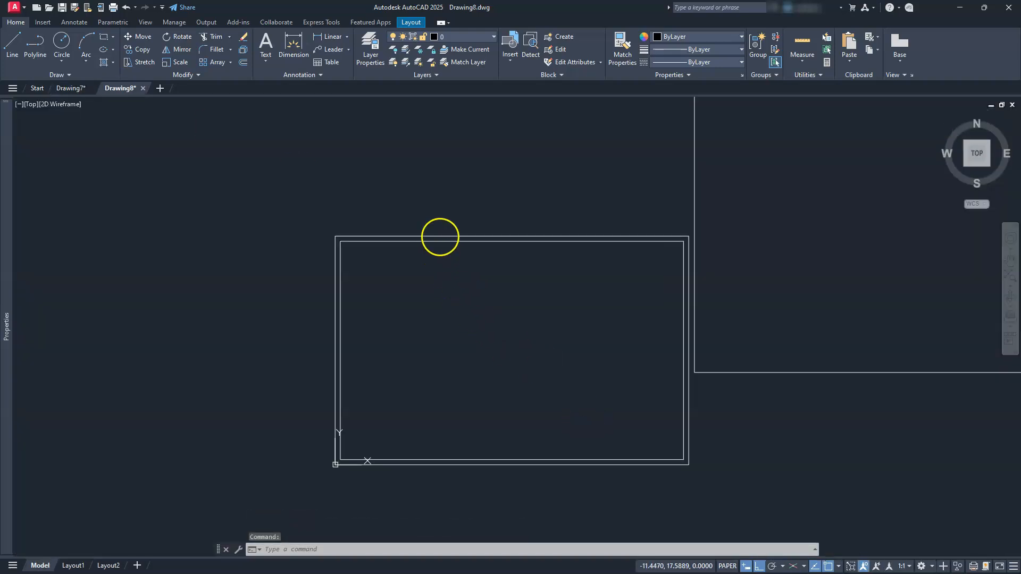
# Set the uniform scale of the tb border block to 24.
pyautogui.click(467, 299)
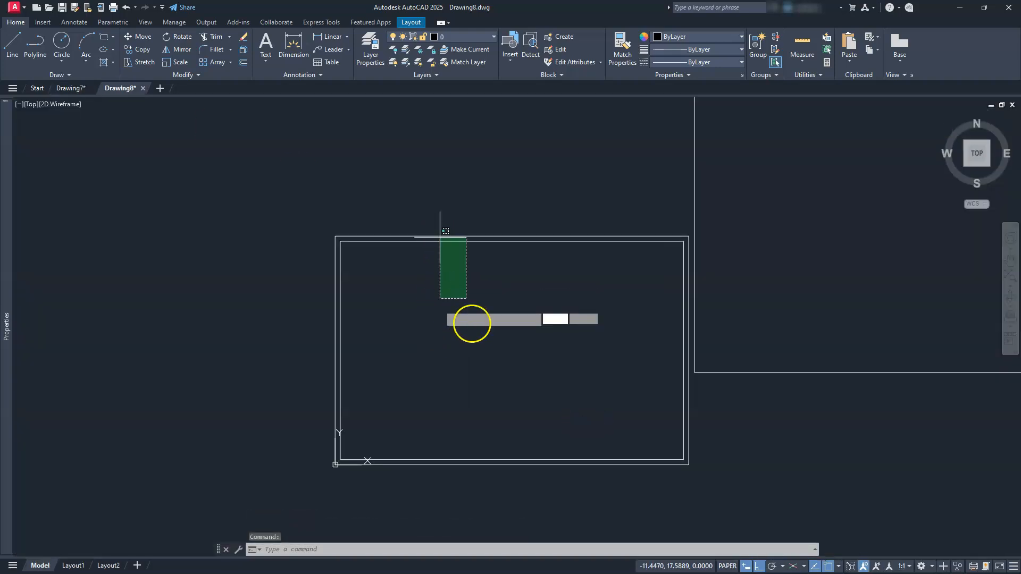
pyautogui.click(404, 215)
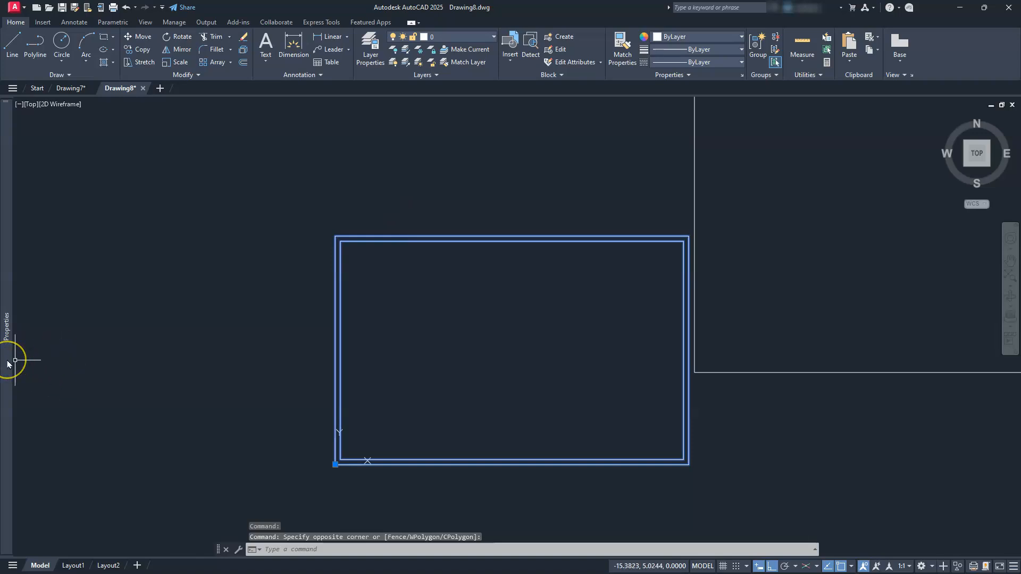
pyautogui.moveTo(8, 364)
pyautogui.click(104, 281)
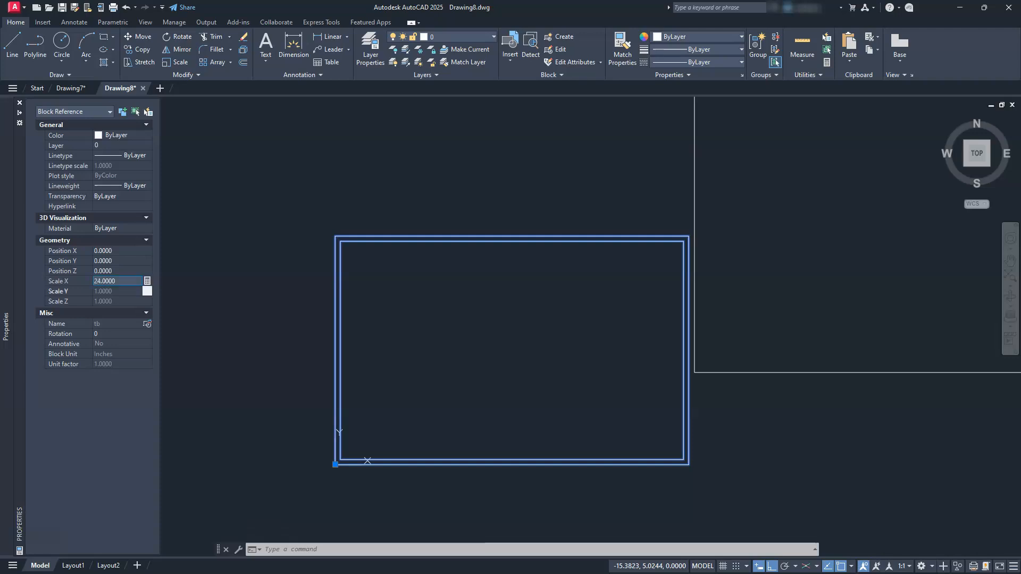
pyautogui.write('24.0000')
pyautogui.press('Return')
pyautogui.scroll(-10, 458, 372)
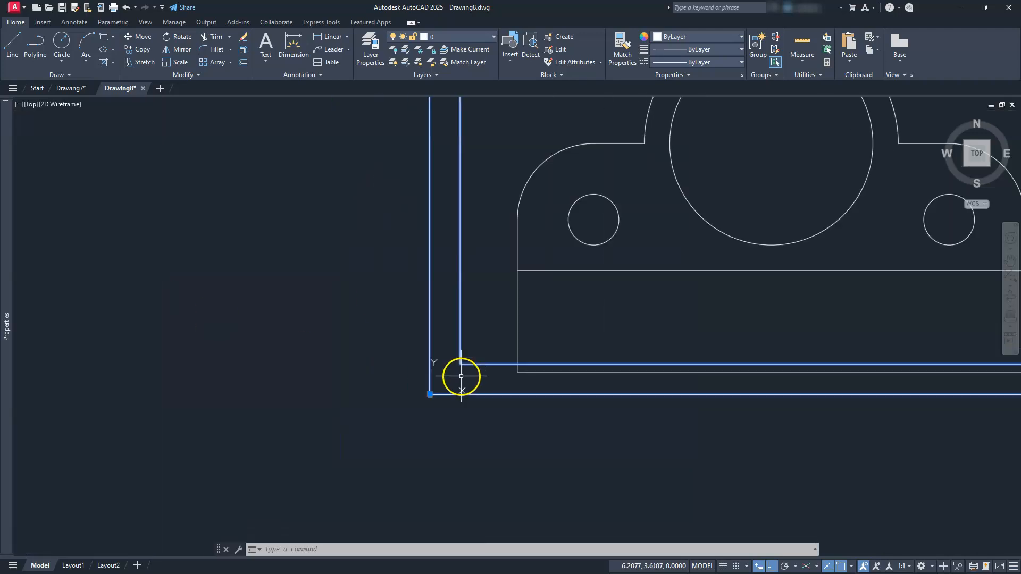
pyautogui.moveTo(553, 301)
pyautogui.mouseDown(button='middle')
pyautogui.moveTo(522, 390)
pyautogui.moveTo(406, 381)
pyautogui.moveTo(463, 387)
pyautogui.mouseUp(button='middle')
pyautogui.press('Escape')
pyautogui.click(526, 382)
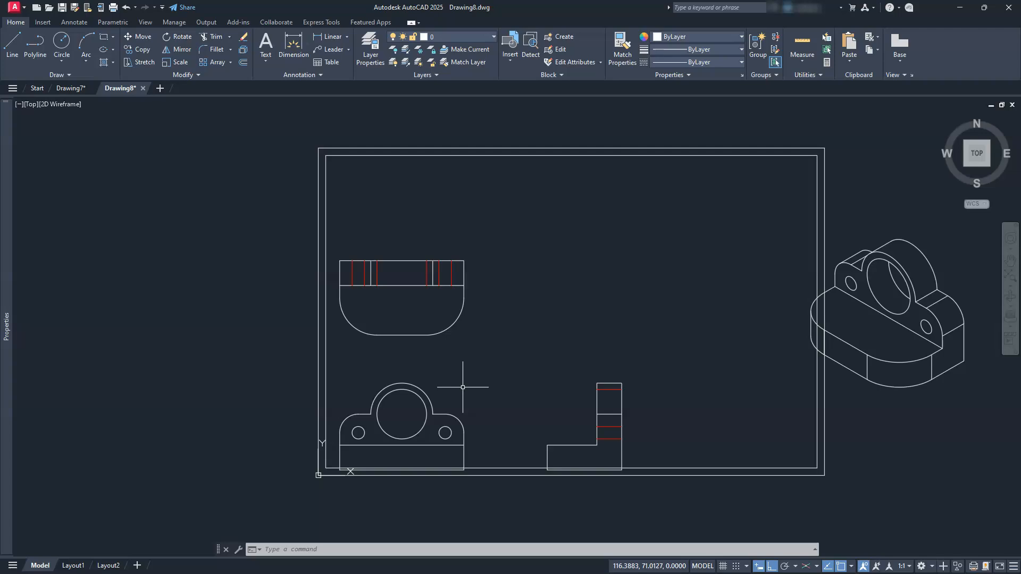
# Move the top, front and side views about 51.5 units at about 38° into the border, with Ortho off.
pyautogui.write('m')
pyautogui.press('space')
pyautogui.click(276, 212)
pyautogui.click(667, 527)
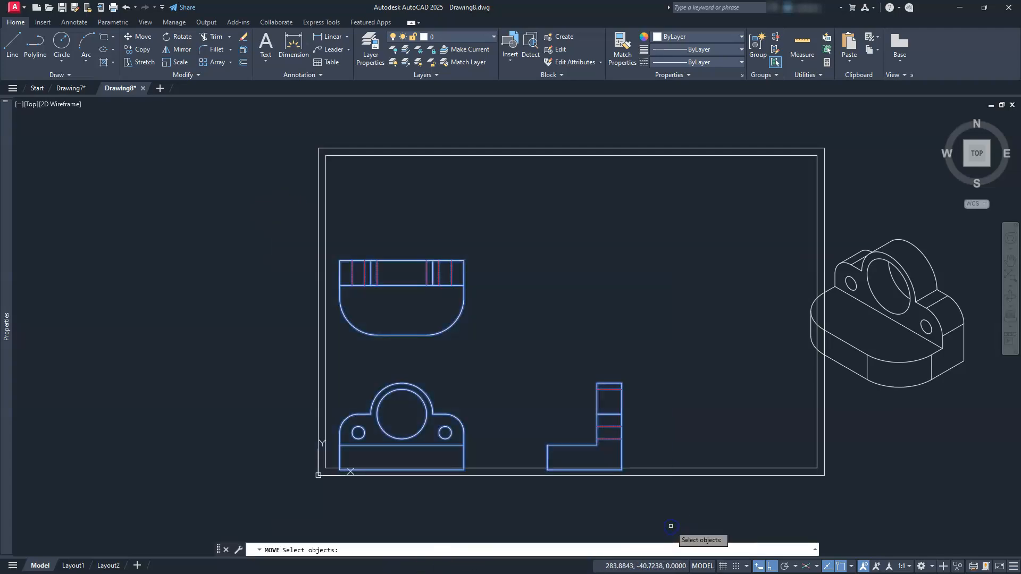
pyautogui.press('space')
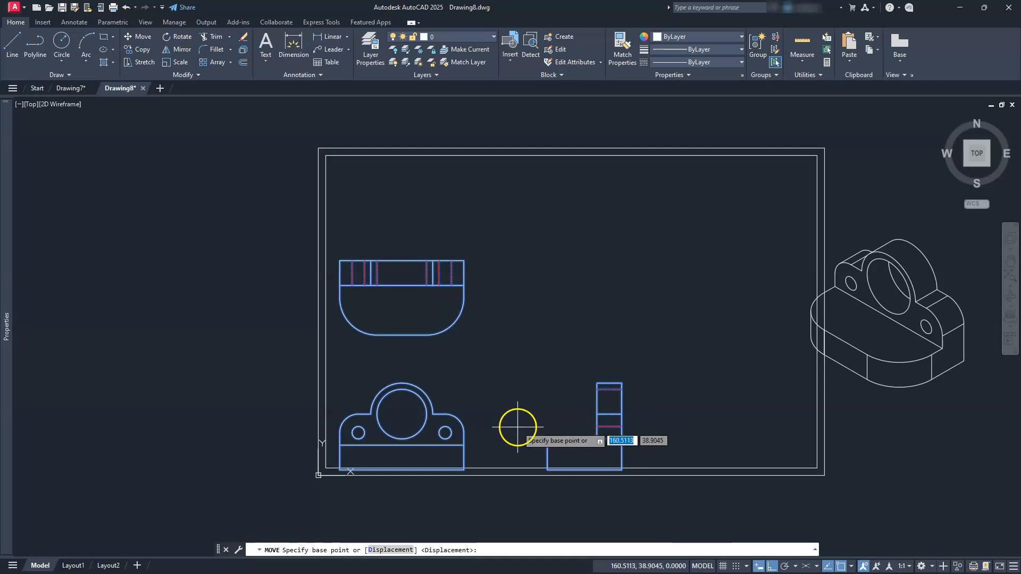
pyautogui.click(517, 426)
pyautogui.click(771, 567)
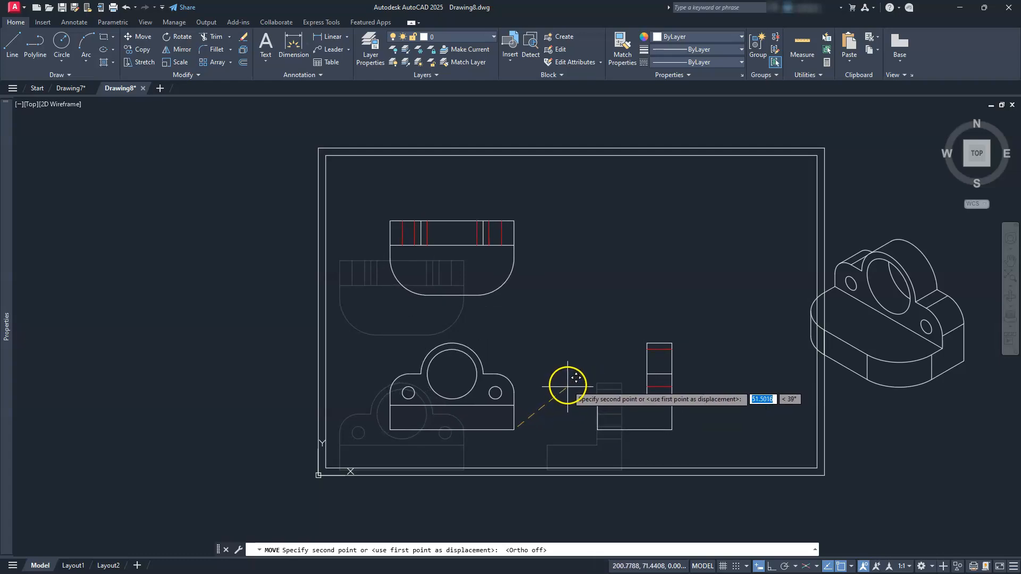
pyautogui.click(568, 385)
pyautogui.moveTo(613, 374); pyautogui.dragTo(563, 382, button='middle')
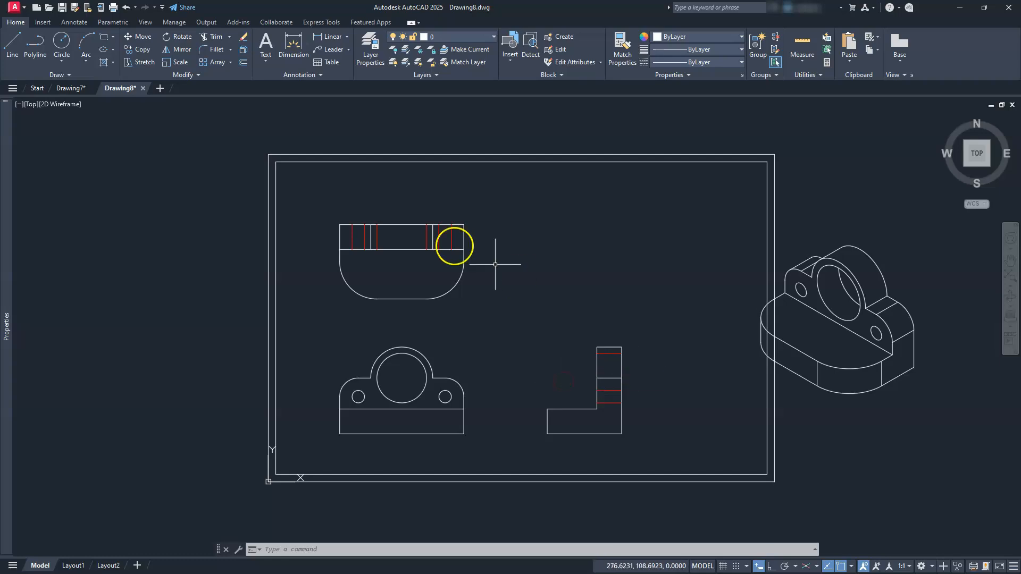
# Move the isometric view of the bracket inside the border, into the empty upper-right area above the side view.
pyautogui.click(137, 41)
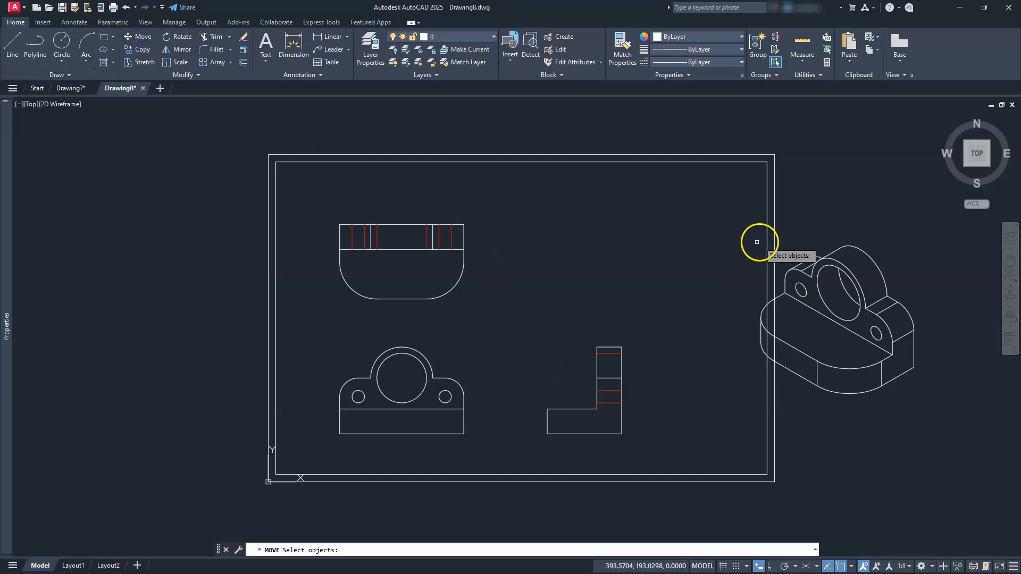
pyautogui.click(728, 222)
pyautogui.click(963, 463)
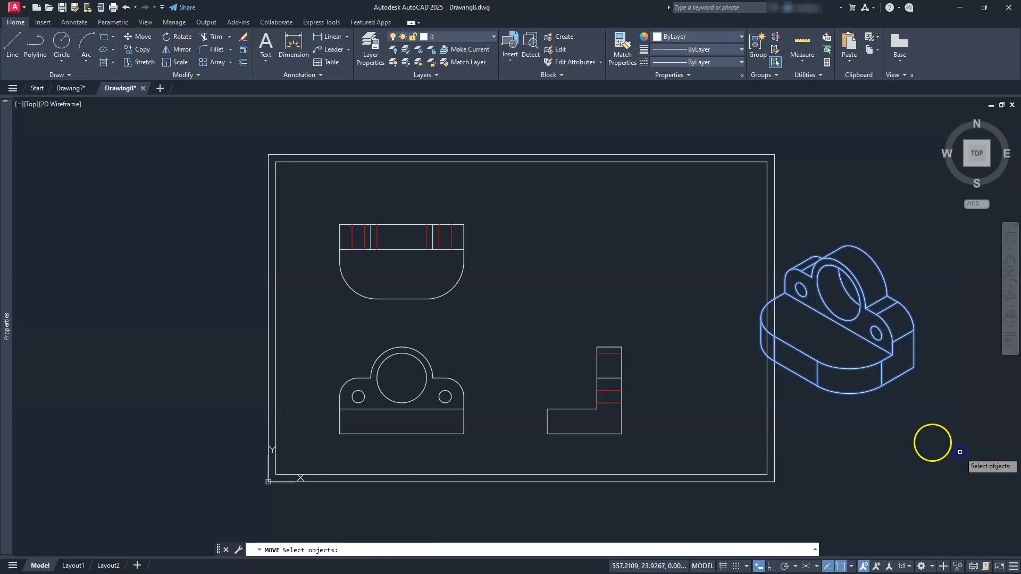
pyautogui.press('Return')
pyautogui.click(861, 306)
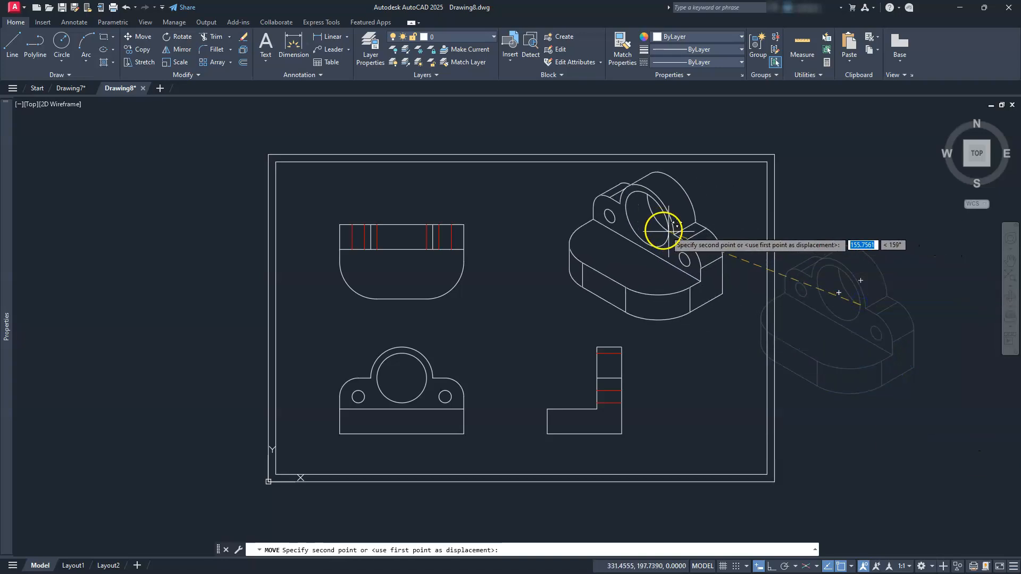
pyautogui.click(659, 229)
pyautogui.moveTo(665, 275); pyautogui.dragTo(684, 291, button='middle')
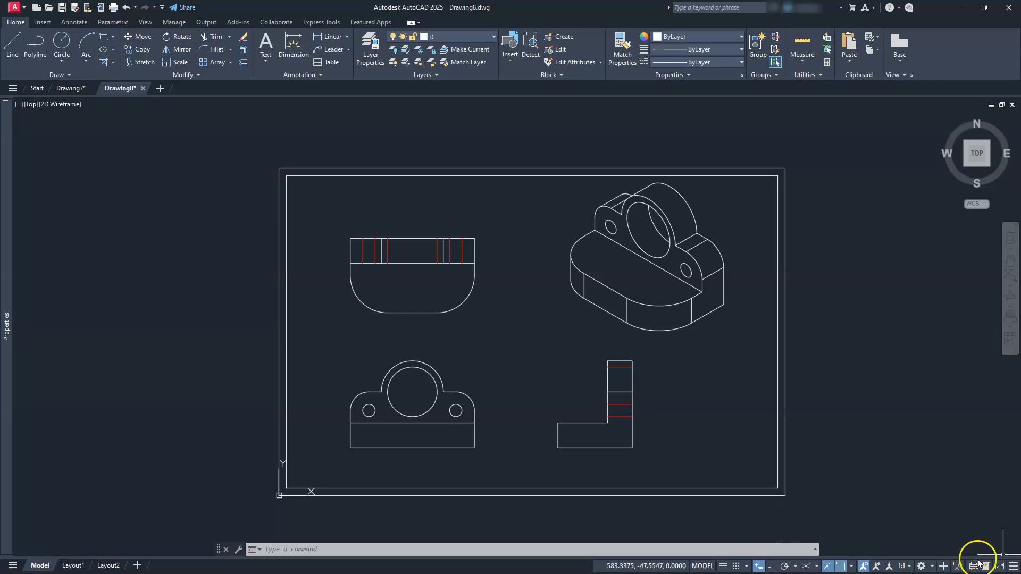
# Set the annotation scale to 1/2" = 1'-0" and regenerate the drawing to update the hidden lines.
pyautogui.click(907, 566)
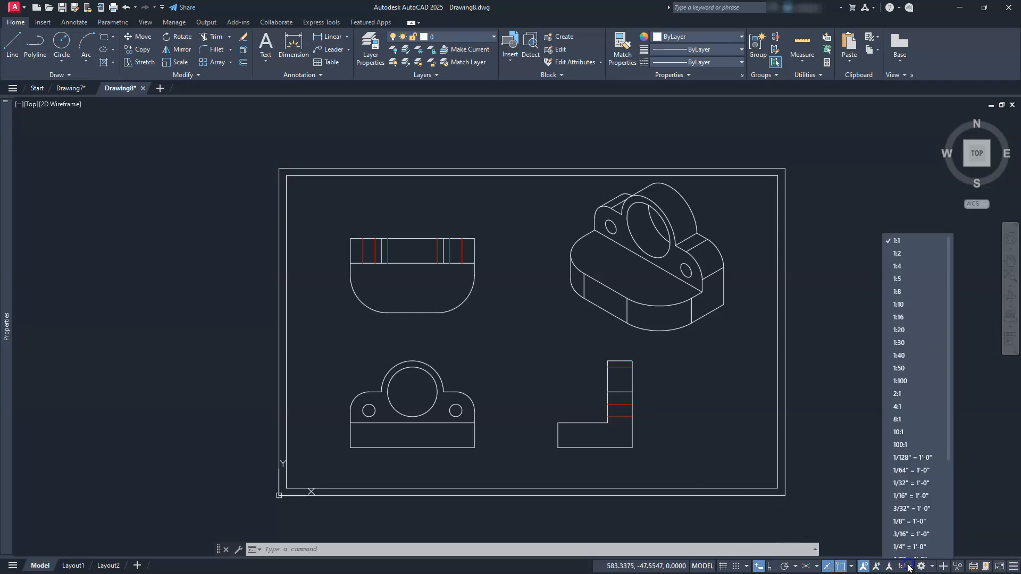
pyautogui.scroll(-3, 901, 432)
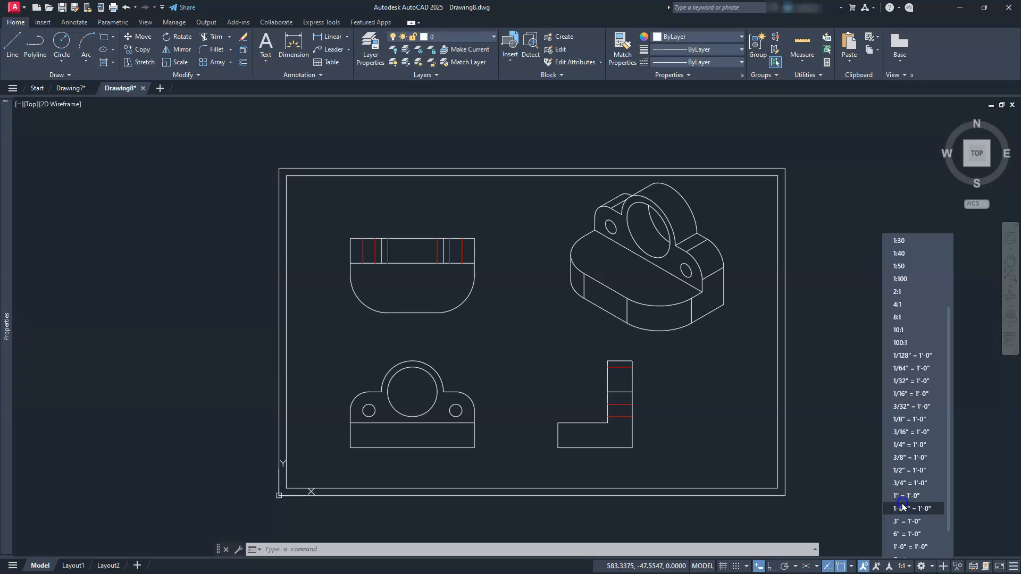
pyautogui.click(900, 472)
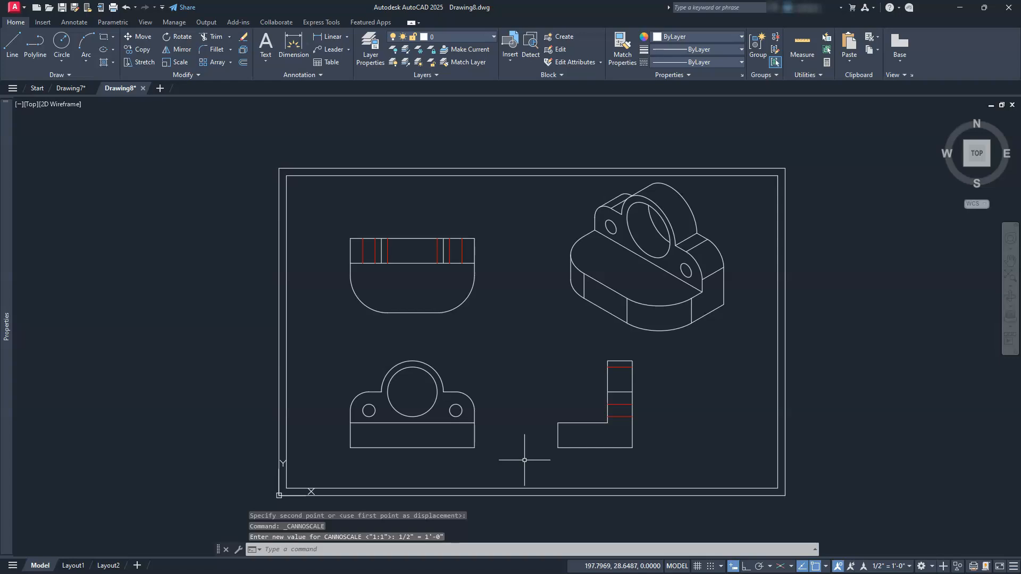
pyautogui.write('re')
pyautogui.press('Return')
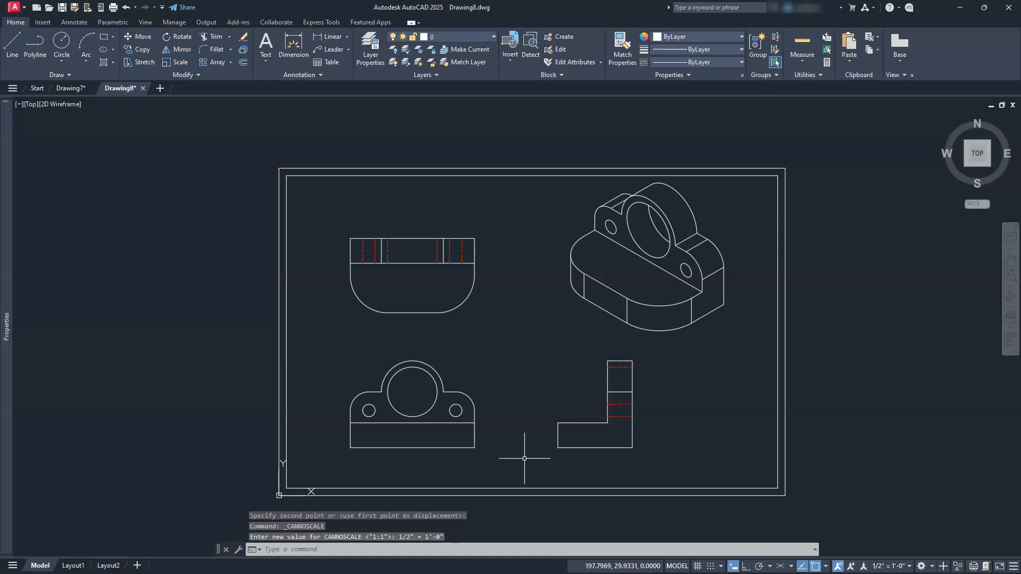
pyautogui.scroll(4, 377, 249)
pyautogui.scroll(3, 376, 246)
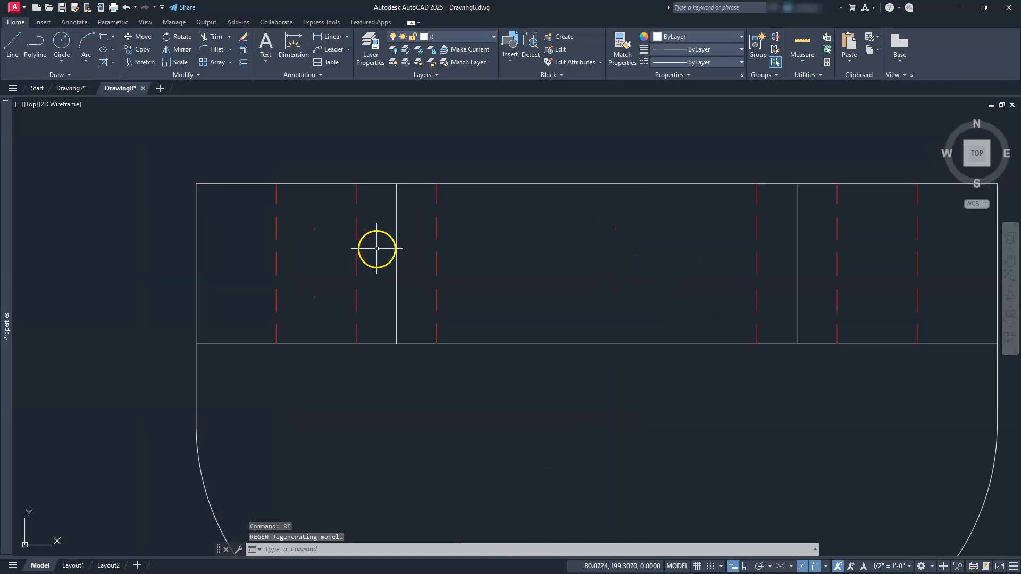
# Add a centerline between the two hidden lines of the large hole in the top view.
pyautogui.scroll(-7, 424, 310)
pyautogui.moveTo(425, 341); pyautogui.dragTo(472, 364, button='middle')
pyautogui.scroll(2, 457, 314)
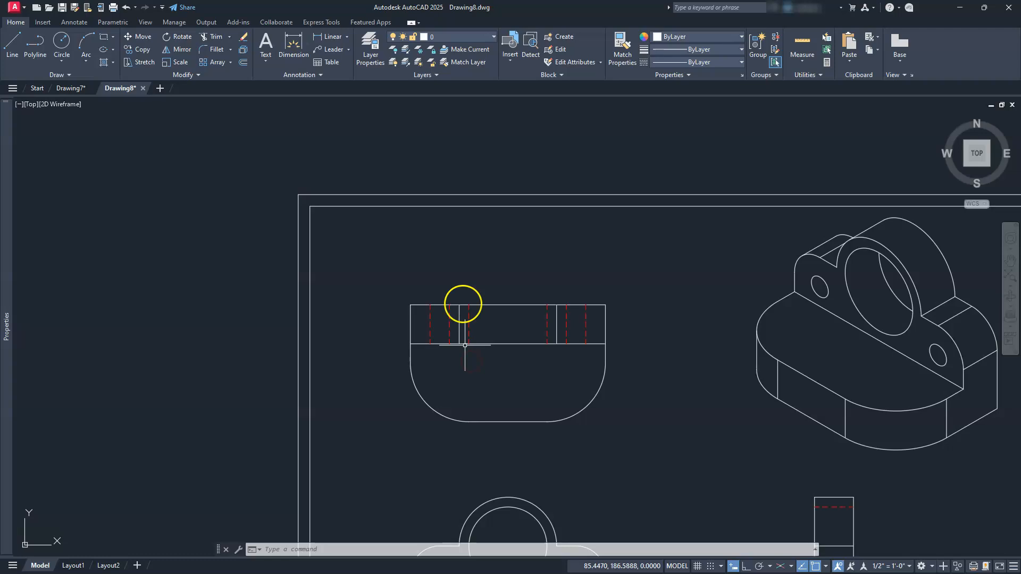
pyautogui.click(74, 22)
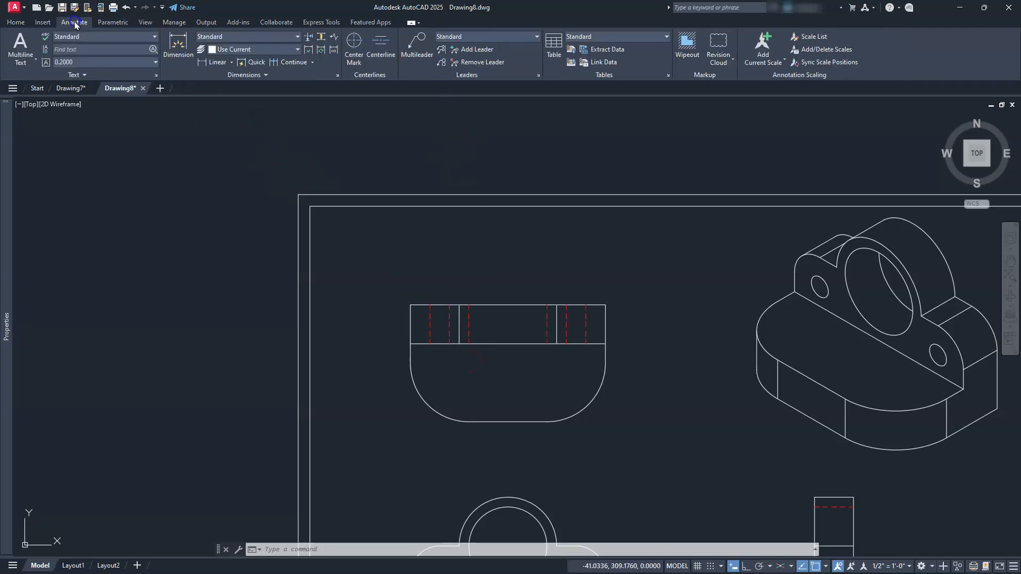
pyautogui.click(382, 42)
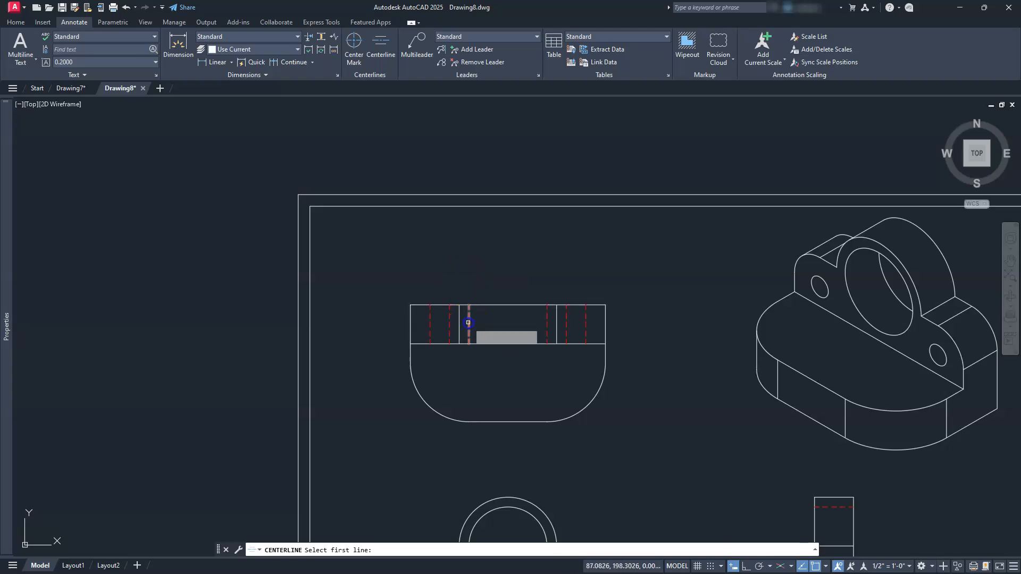
pyautogui.click(468, 325)
pyautogui.click(548, 314)
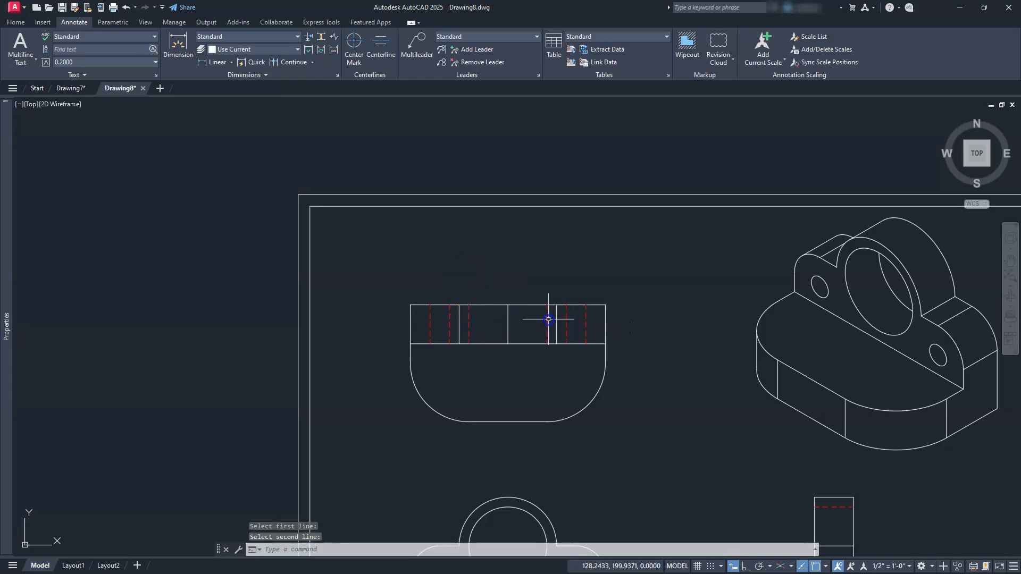
pyautogui.scroll(2, 500, 324)
pyautogui.scroll(5, 500, 324)
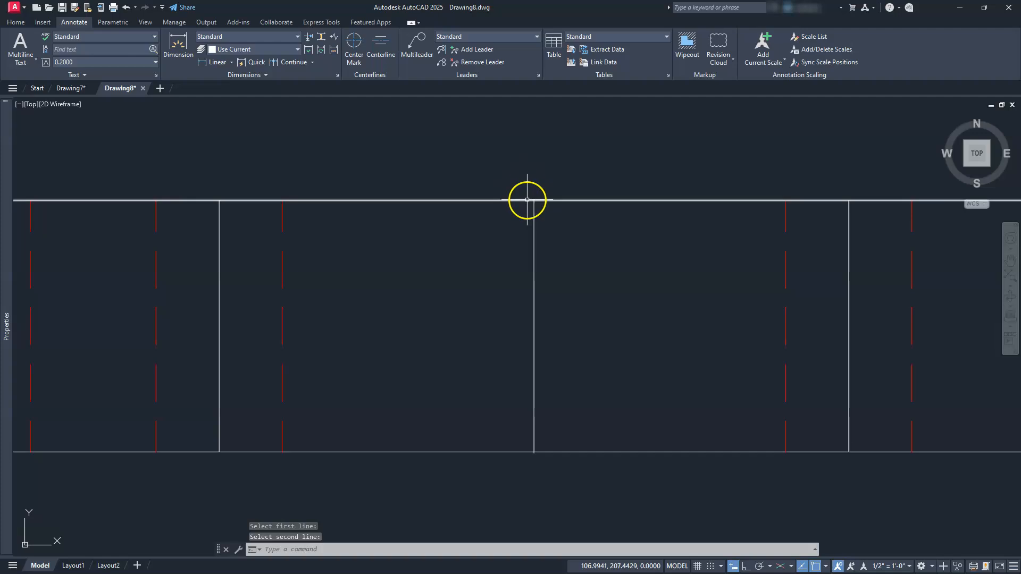
pyautogui.scroll(4, 529, 192)
pyautogui.scroll(-6, 533, 209)
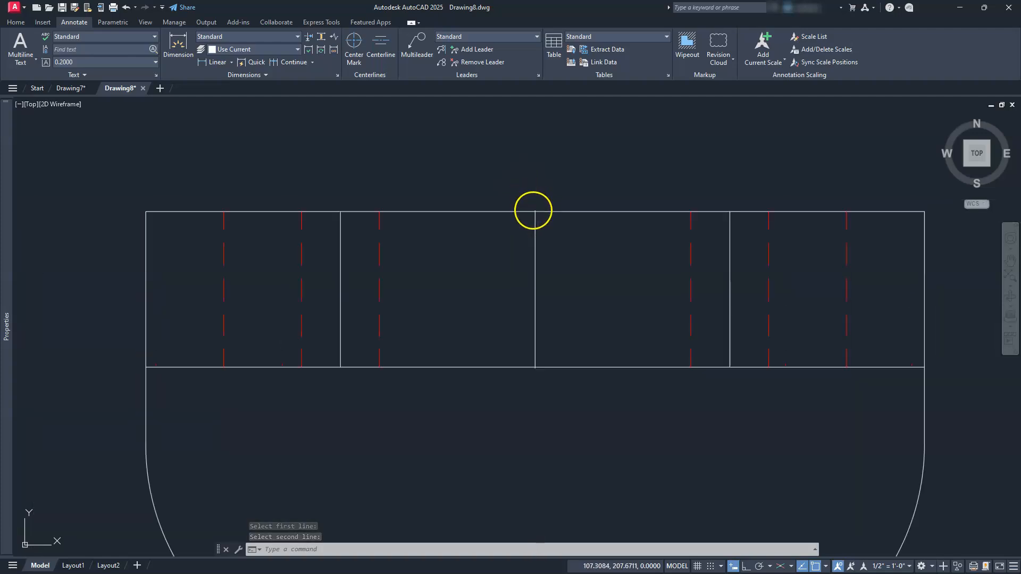
# Delete the centerline of the large hole in the top view.
pyautogui.click(542, 231)
pyautogui.click(496, 246)
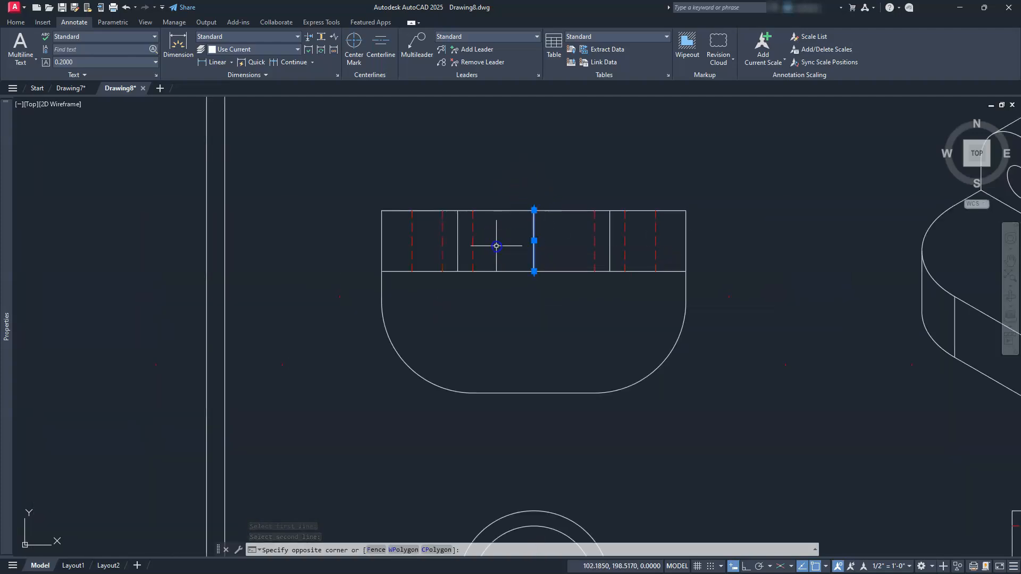
pyautogui.press('Delete')
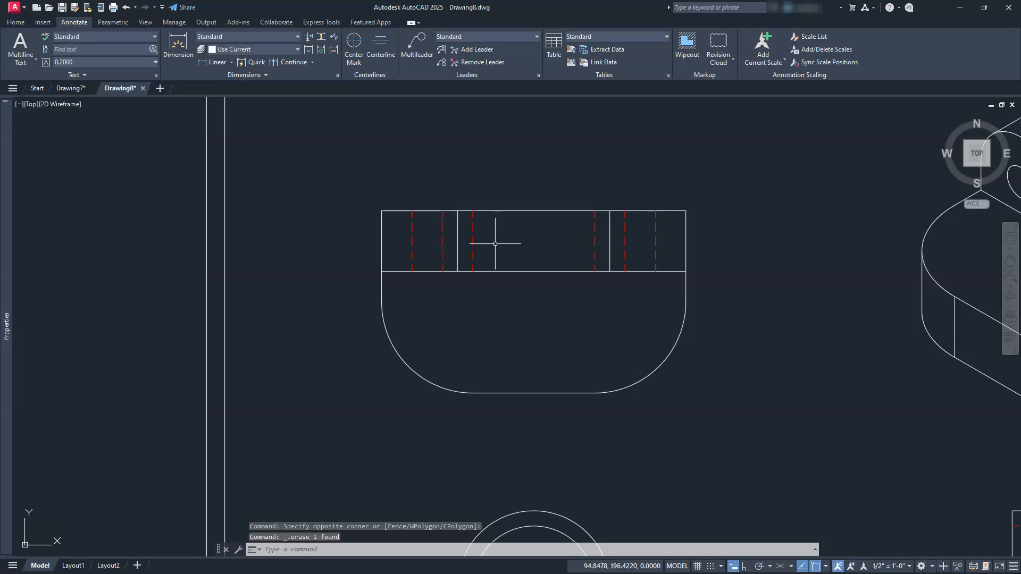
# Set the centerline extension variable CENTEREXE to 3 and the centerline layer variable CENTERLAYER to cen.
pyautogui.write('tere')
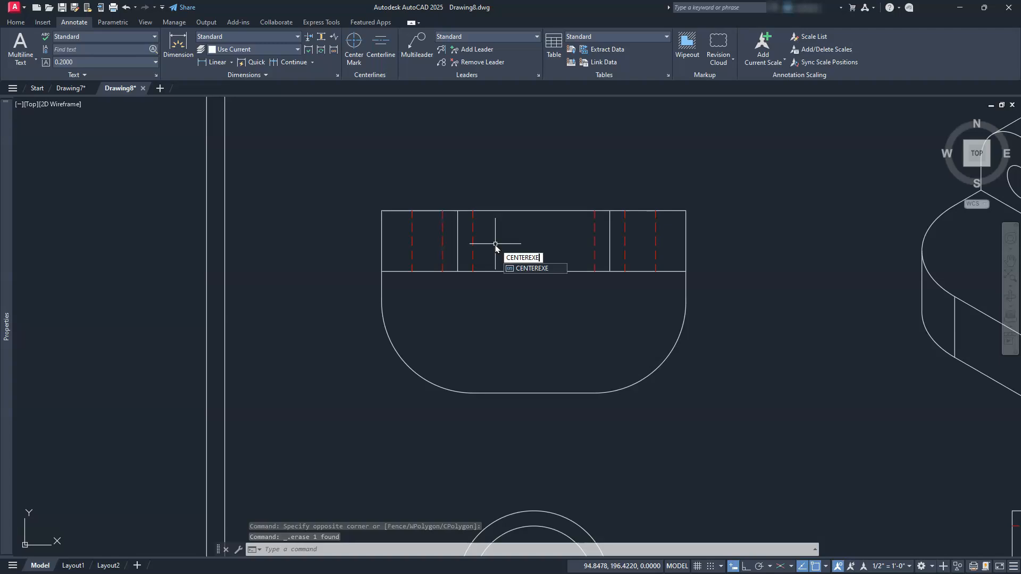
pyautogui.press('Return')
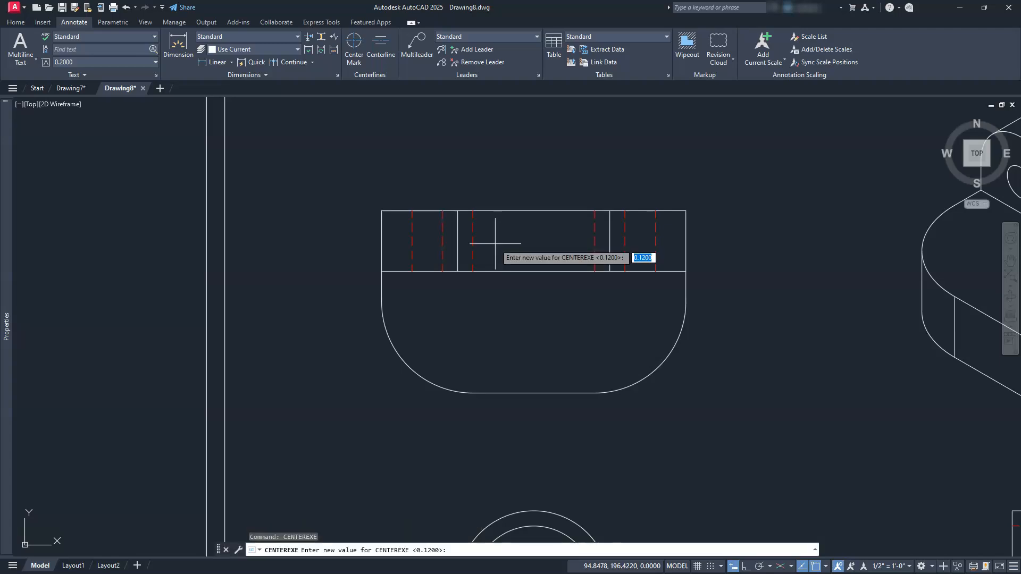
pyautogui.press('Return')
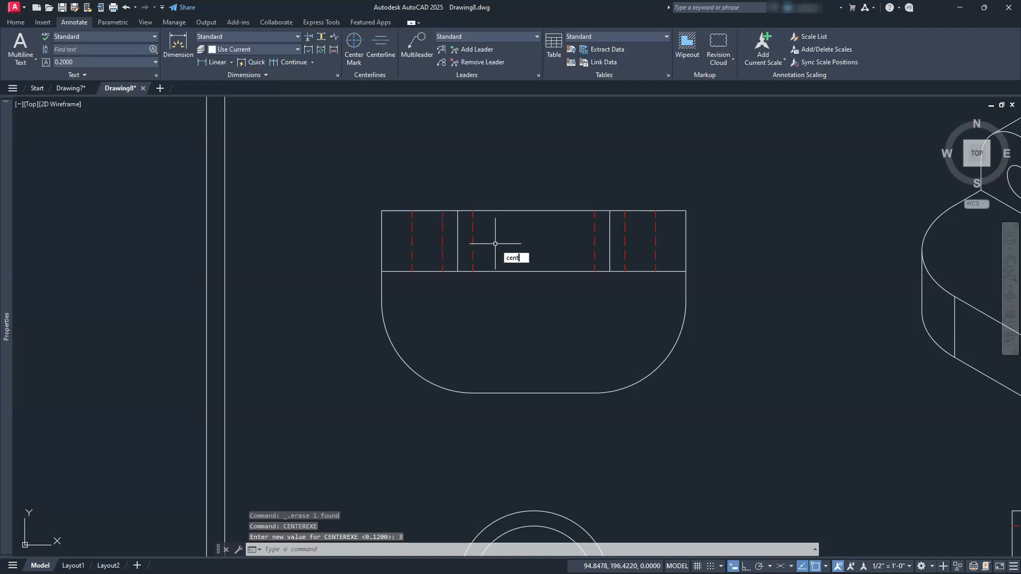
pyautogui.write('CENTERLAYE')
pyautogui.press('Return')
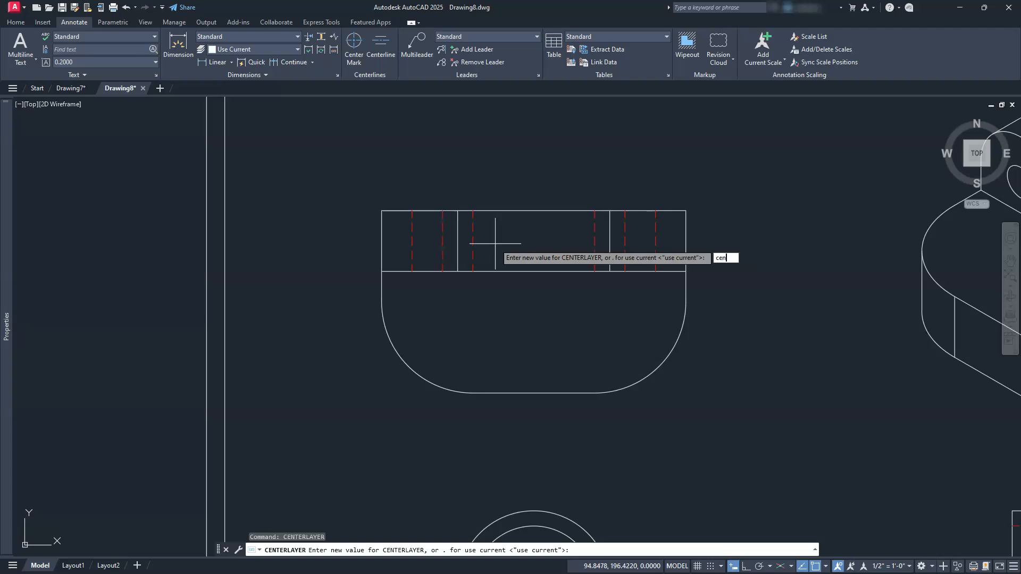
pyautogui.press('Return')
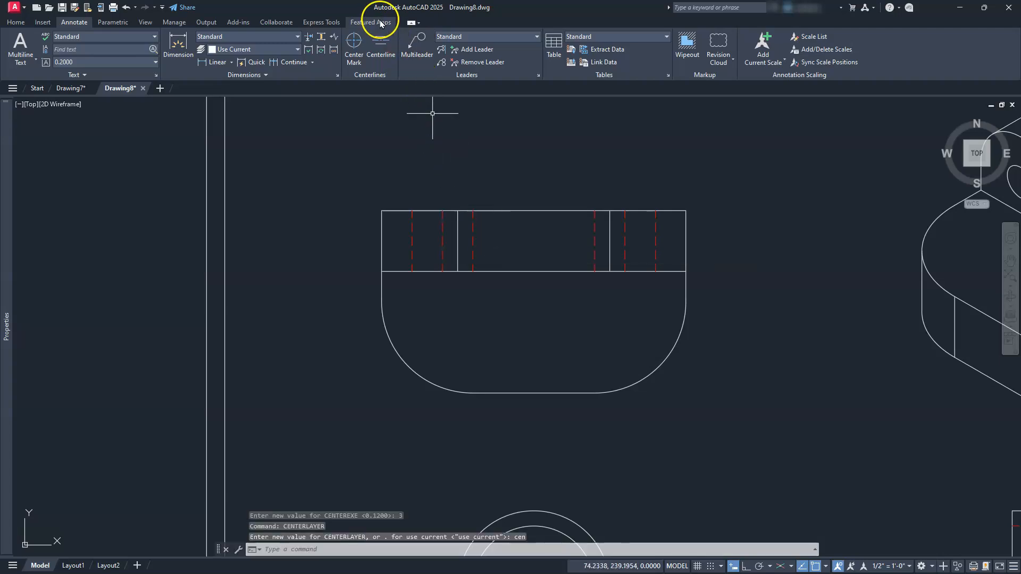
# Create a centerline on layer cen midway between the large hole's two hidden lines in the top view.
pyautogui.click(381, 42)
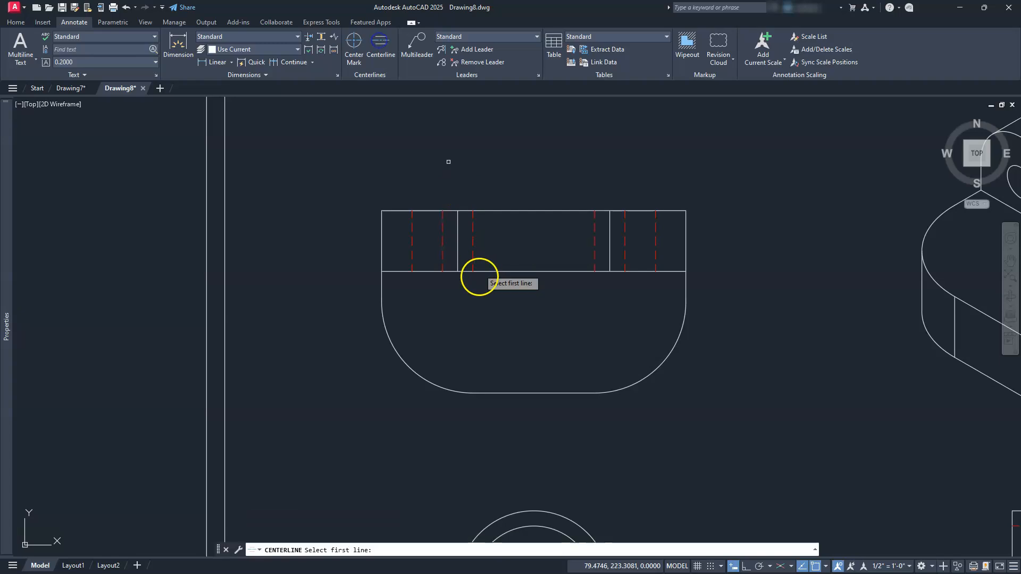
pyautogui.click(472, 245)
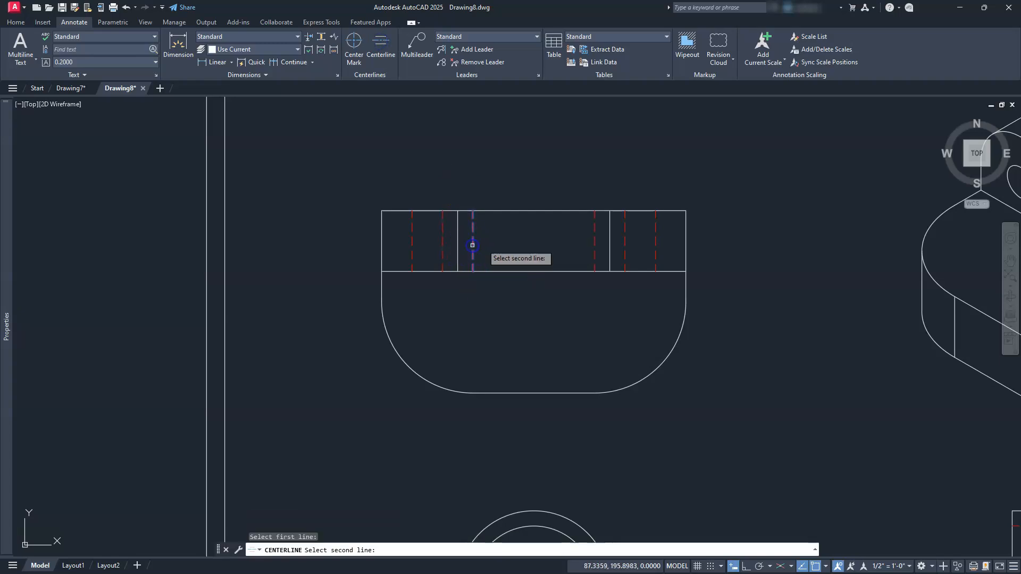
pyautogui.click(594, 235)
pyautogui.scroll(6, 540, 230)
pyautogui.scroll(-3, 512, 221)
pyautogui.scroll(-2, 501, 230)
pyautogui.press('Escape')
pyautogui.press('Escape')
pyautogui.press('Escape')
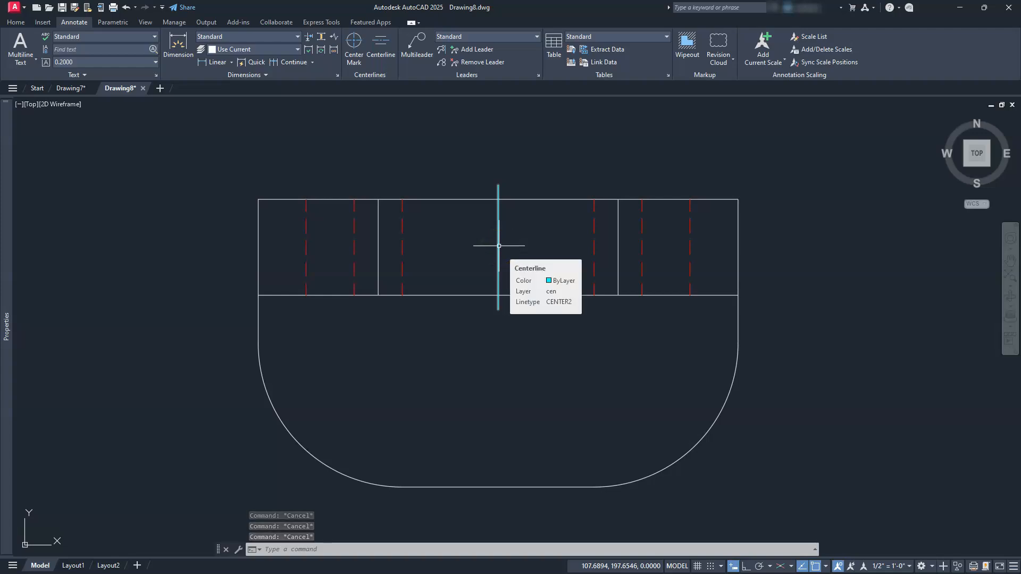
# Add a centerline between the hidden lines of each of the two small holes in the top view.
pyautogui.click(380, 48)
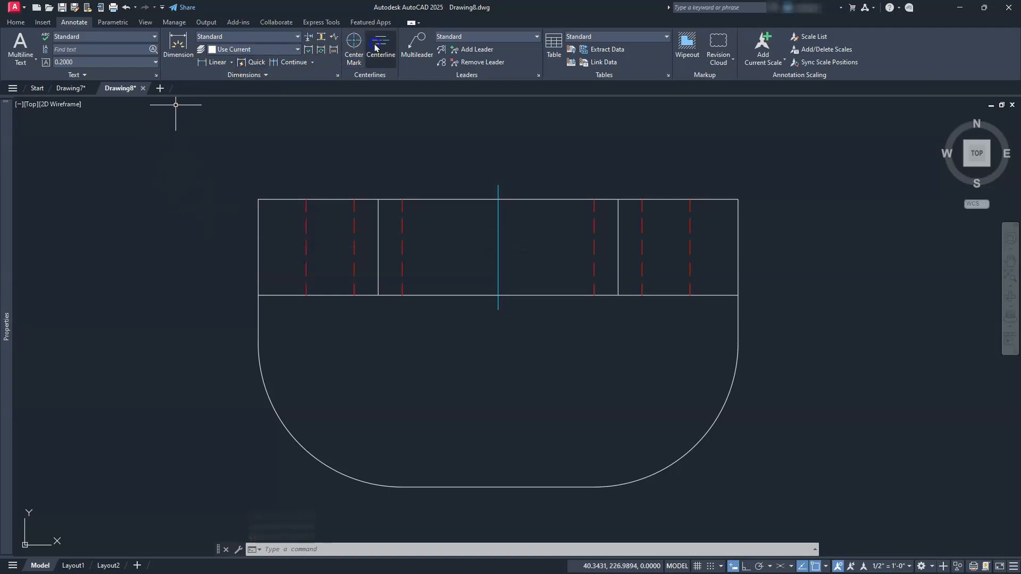
pyautogui.click(354, 250)
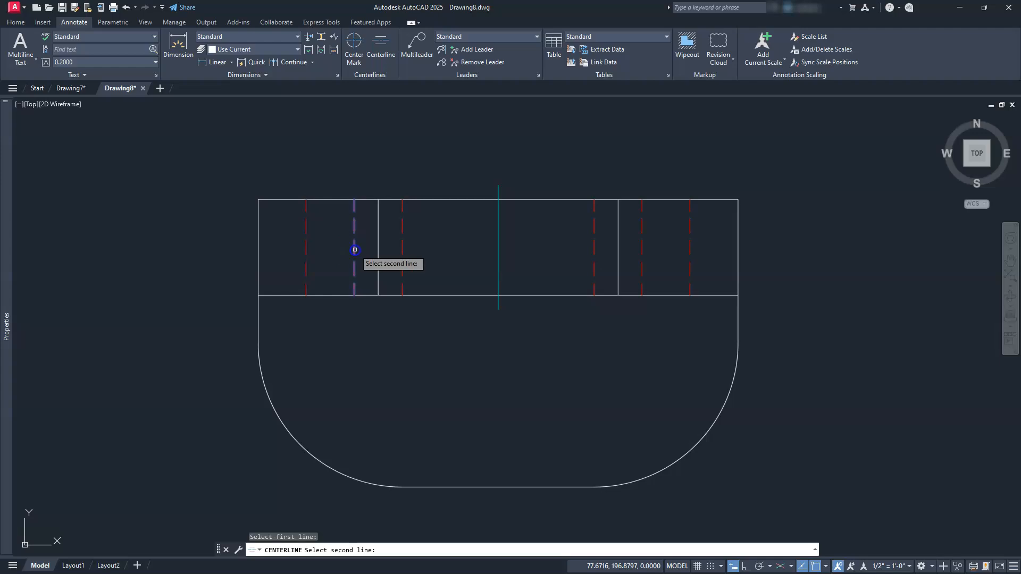
pyautogui.click(306, 247)
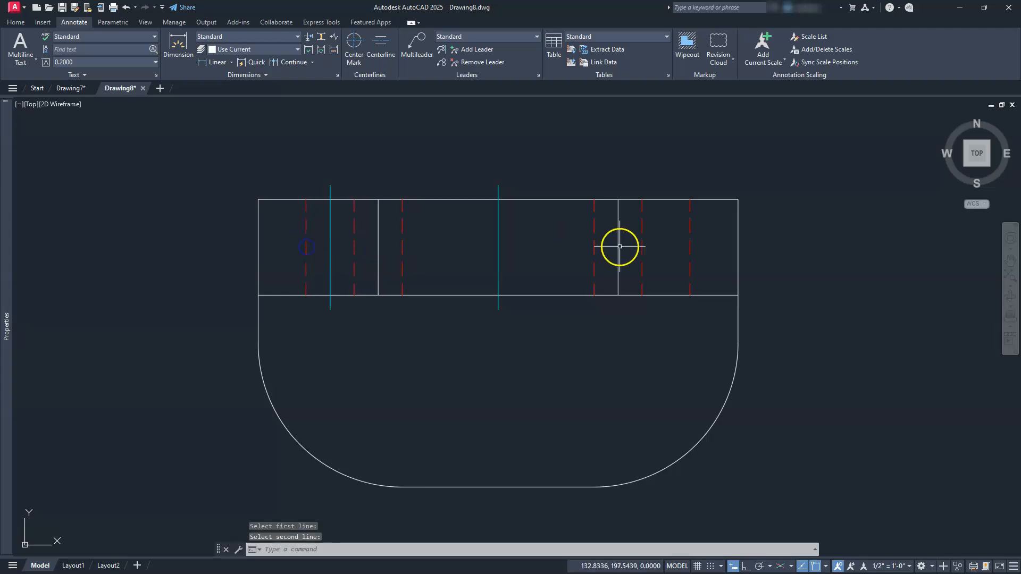
pyautogui.press('Return')
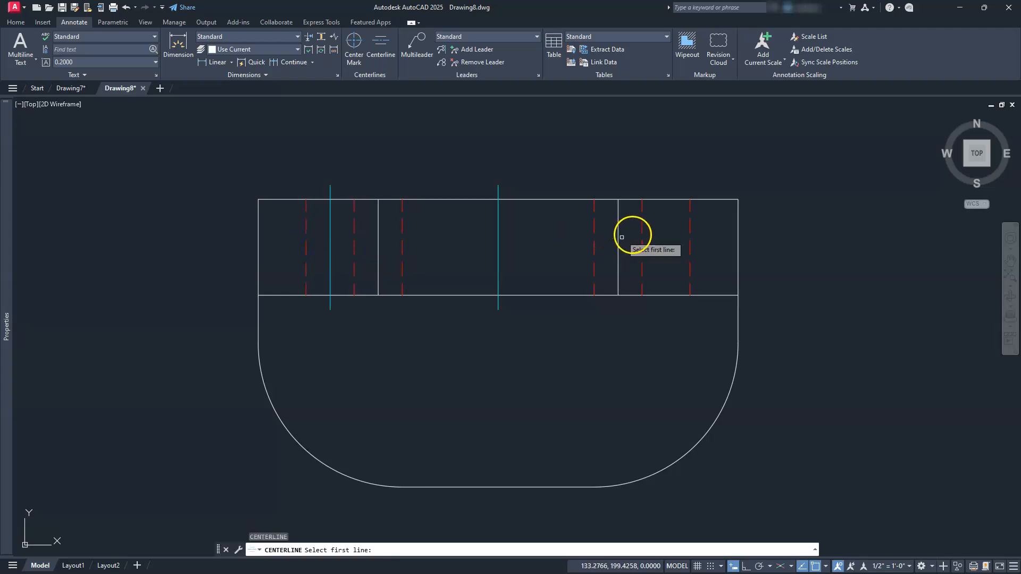
pyautogui.click(641, 242)
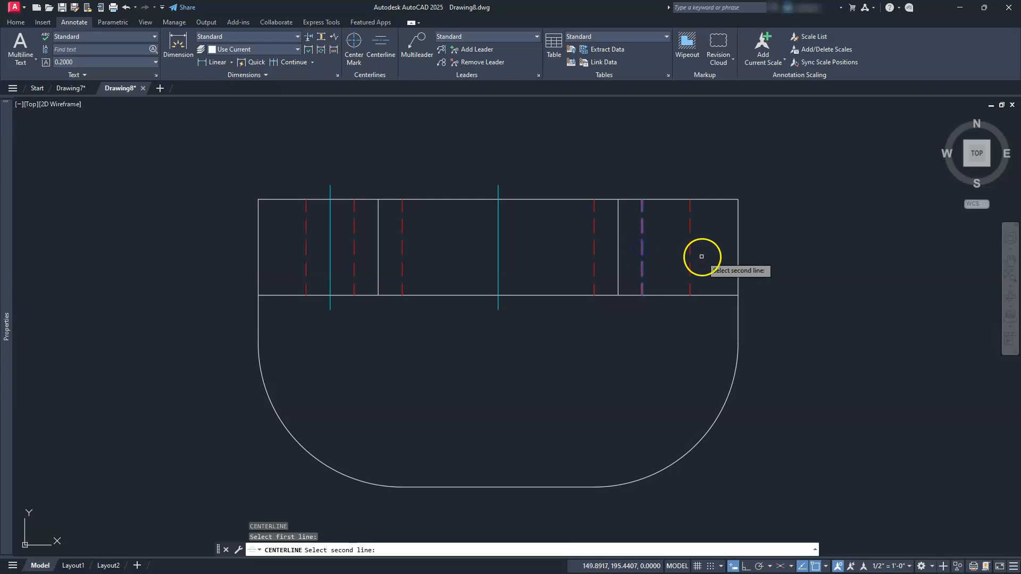
pyautogui.click(691, 244)
pyautogui.press('Escape')
pyautogui.press('Escape')
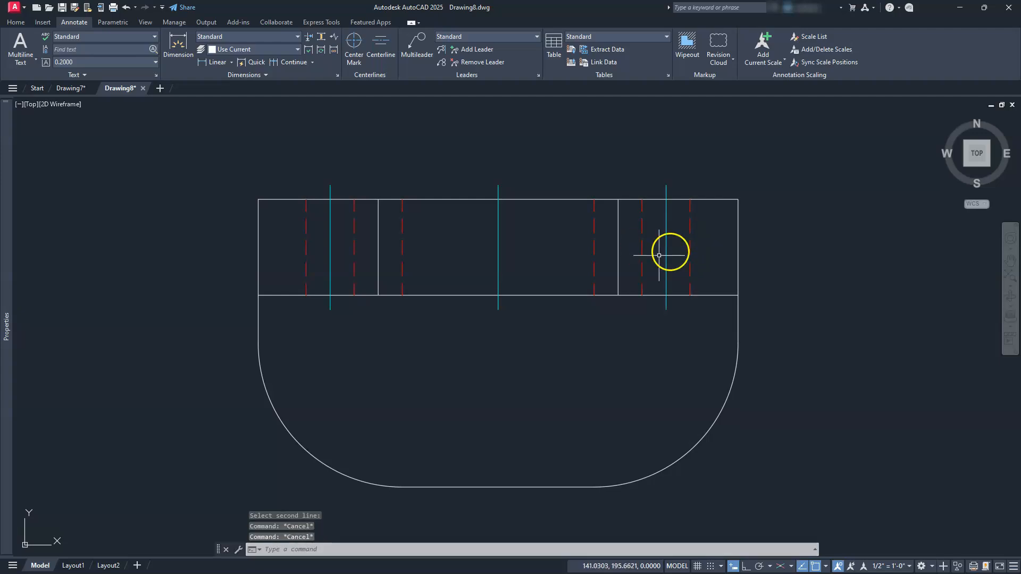
# Check the colors and linetypes of the layers in the Layer Properties Manager, then close it unchanged.
pyautogui.scroll(-2, 644, 250)
pyautogui.moveTo(580, 264); pyautogui.dragTo(587, 300, button='middle')
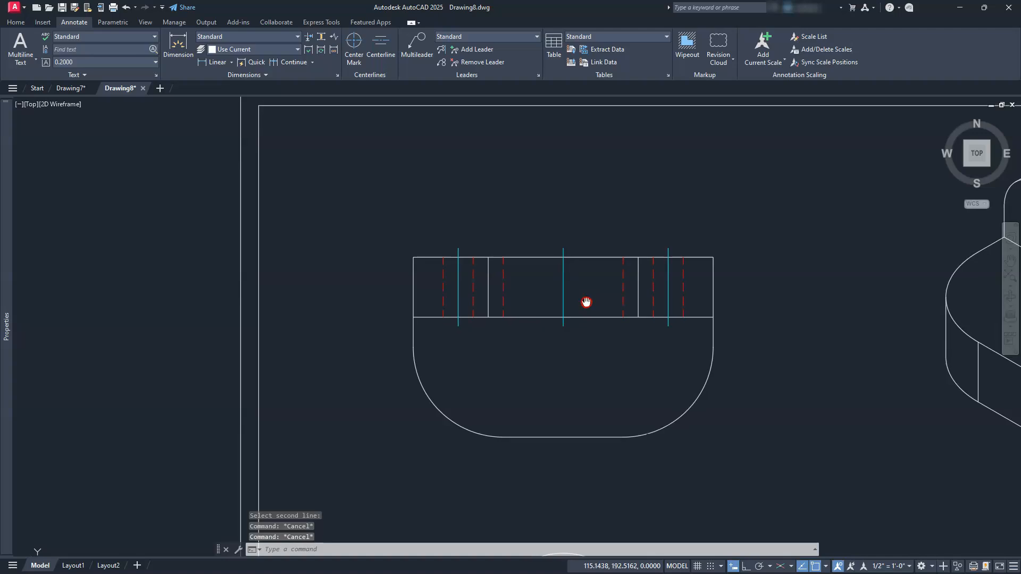
pyautogui.click(15, 22)
pyautogui.click(365, 54)
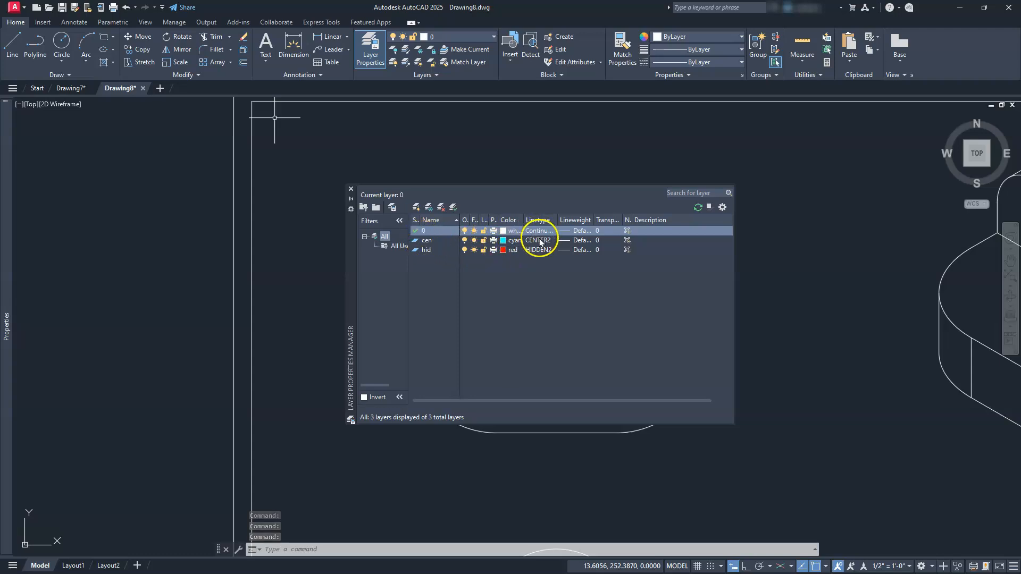
pyautogui.click(351, 190)
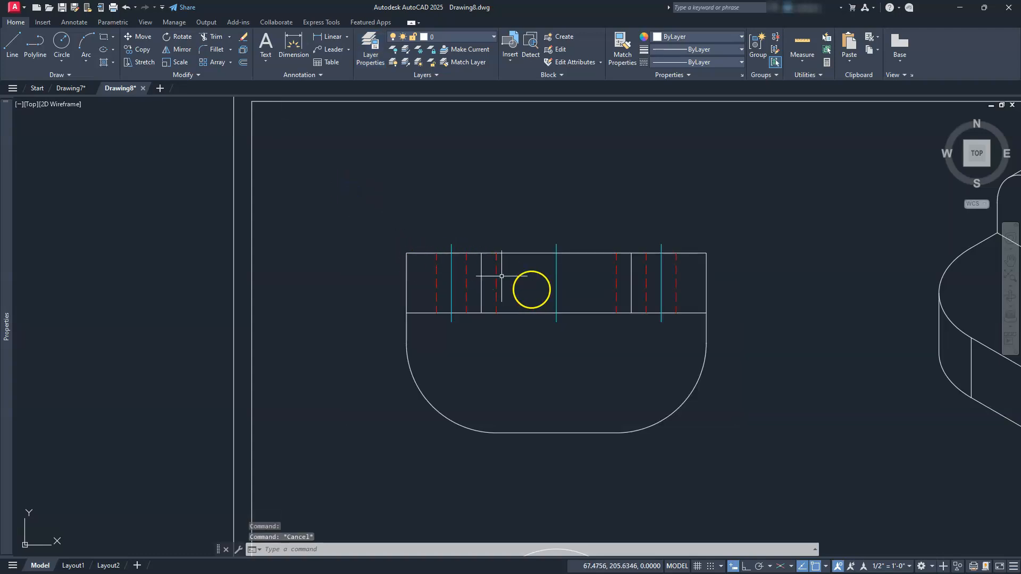
# Set the linetype scale of the three centerlines in the top view to 0.5.
pyautogui.click(669, 318)
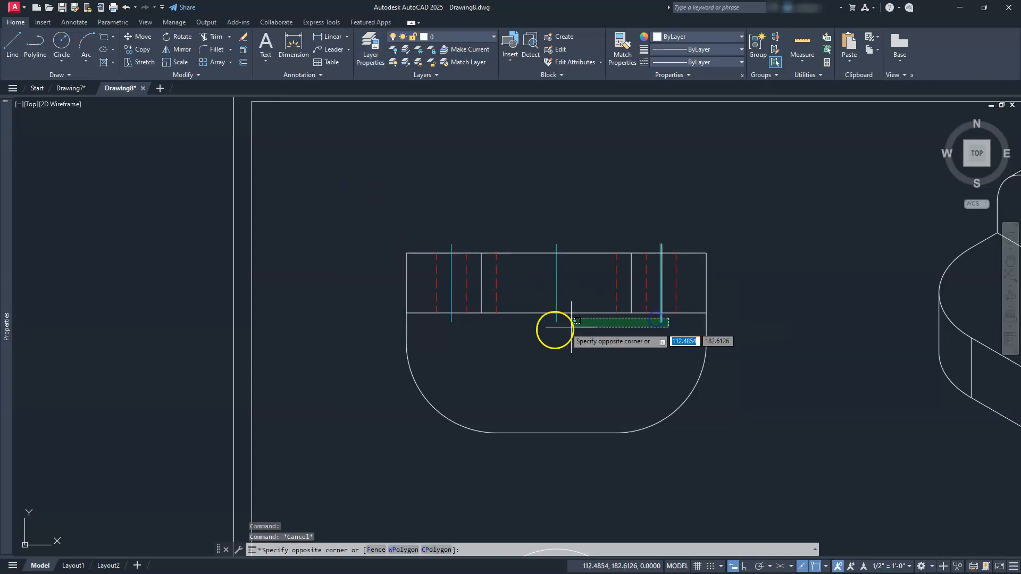
pyautogui.click(436, 335)
pyautogui.scroll(2, 468, 298)
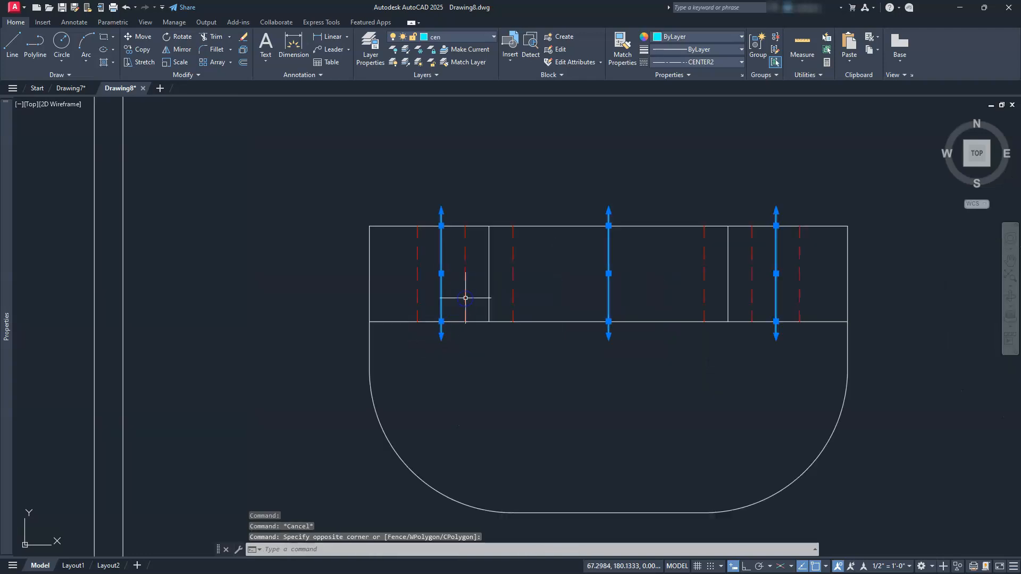
pyautogui.moveTo(6, 271)
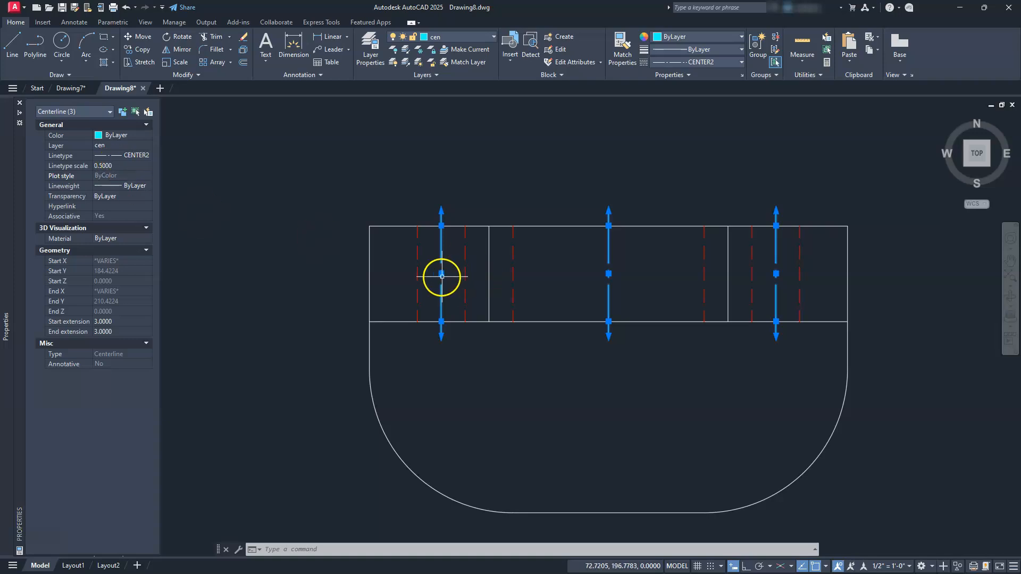
pyautogui.scroll(4, 440, 275)
pyautogui.scroll(-2, 438, 275)
pyautogui.click(342, 269)
pyautogui.press('Escape')
pyautogui.press('Escape')
pyautogui.press('Escape')
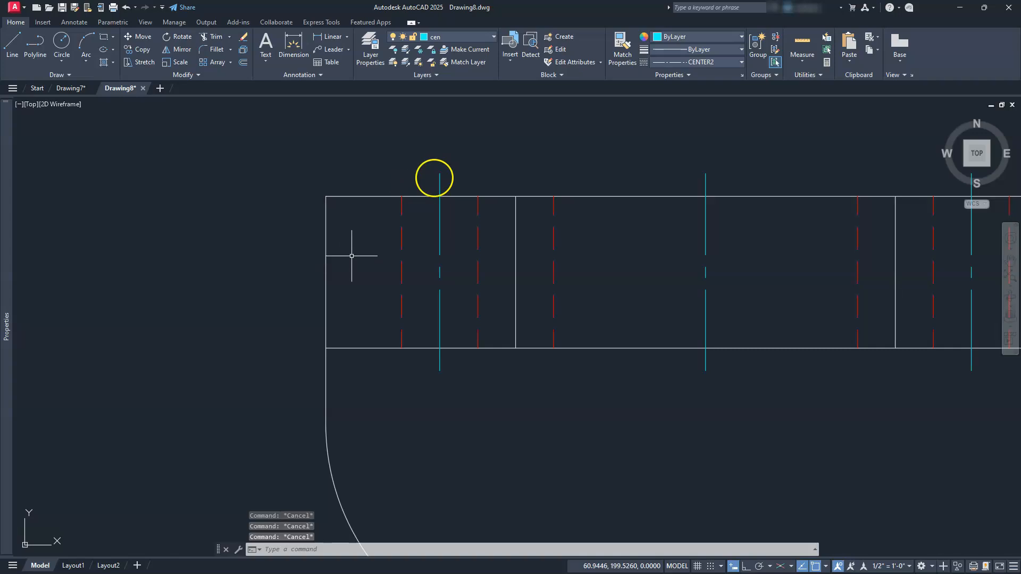
# Add center marks to the front view's two rounded corner arcs and to its large outer arc.
pyautogui.scroll(-2, 440, 182)
pyautogui.scroll(-1, 526, 345)
pyautogui.moveTo(553, 412); pyautogui.dragTo(553, 222, button='middle')
pyautogui.moveTo(569, 452); pyautogui.dragTo(567, 390, button='middle')
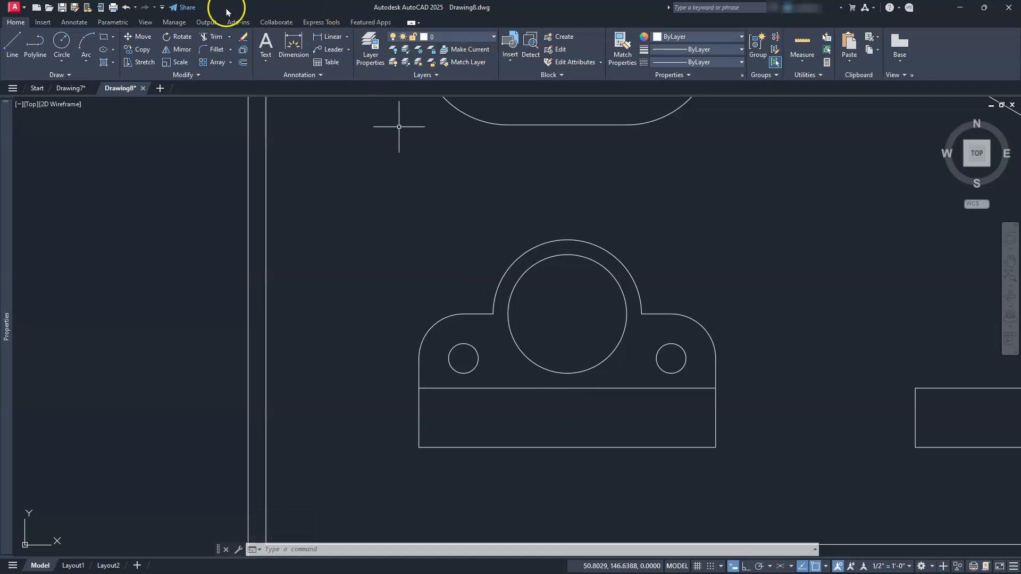
pyautogui.click(76, 23)
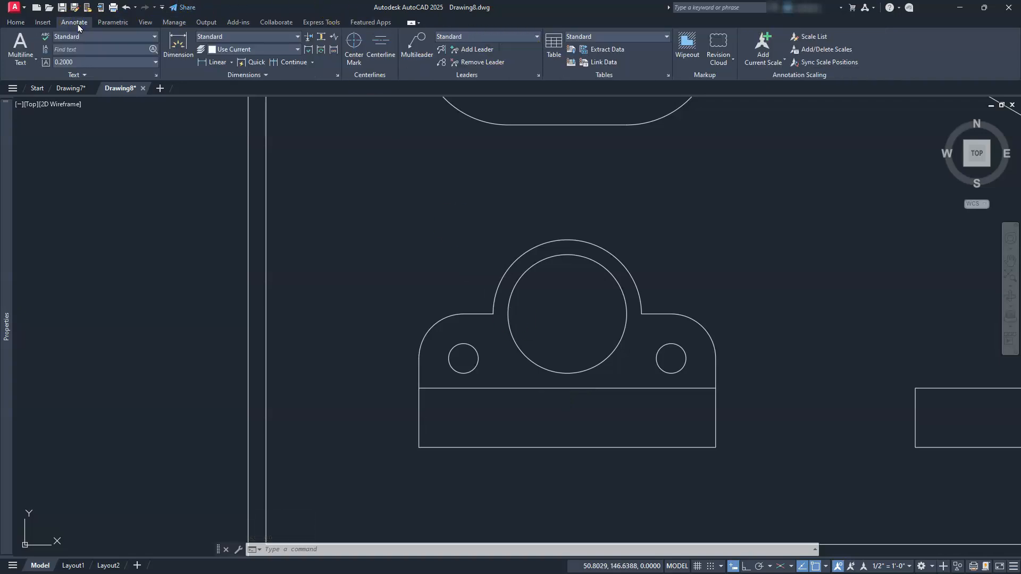
pyautogui.click(354, 42)
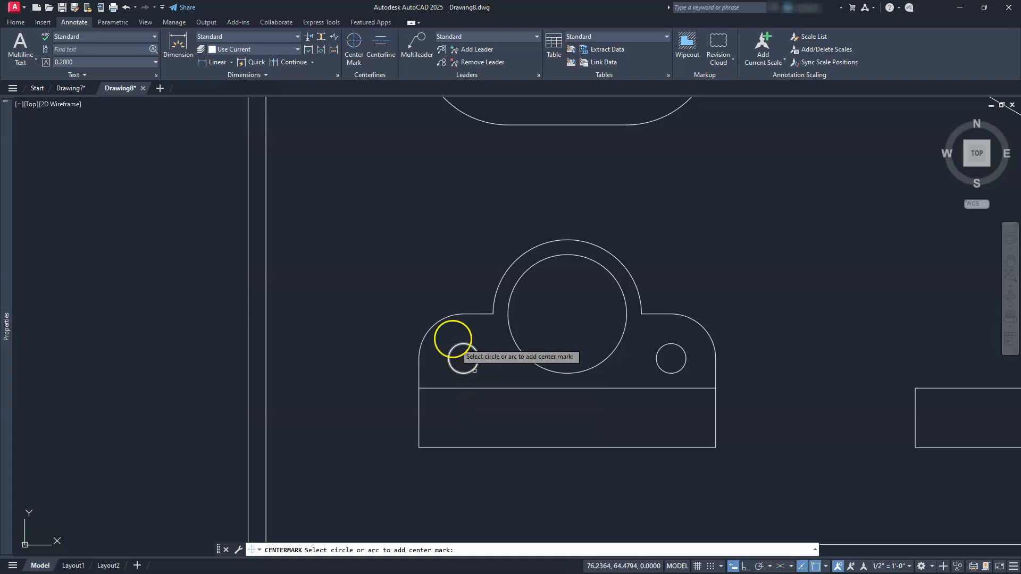
pyautogui.click(433, 324)
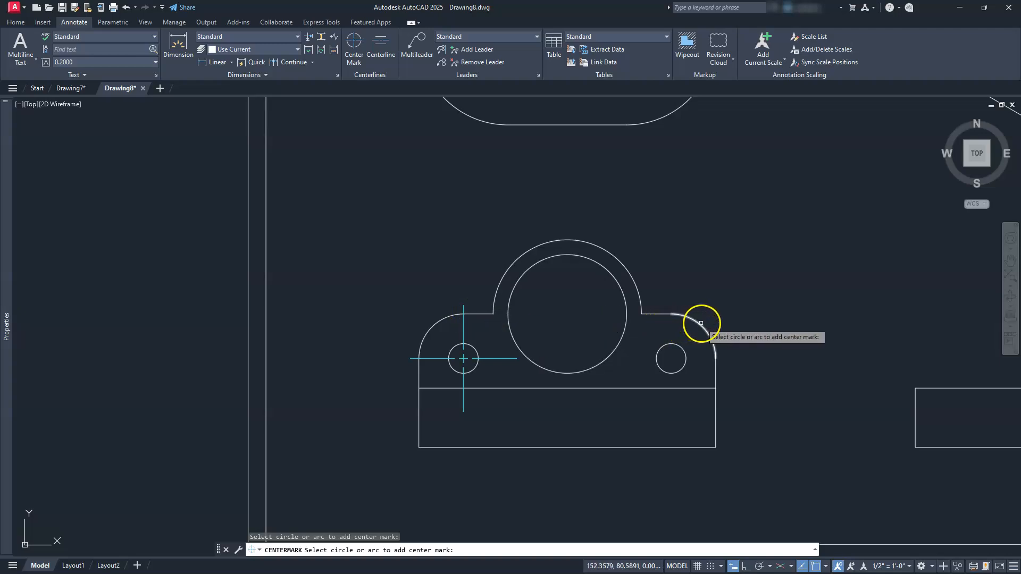
pyautogui.click(682, 326)
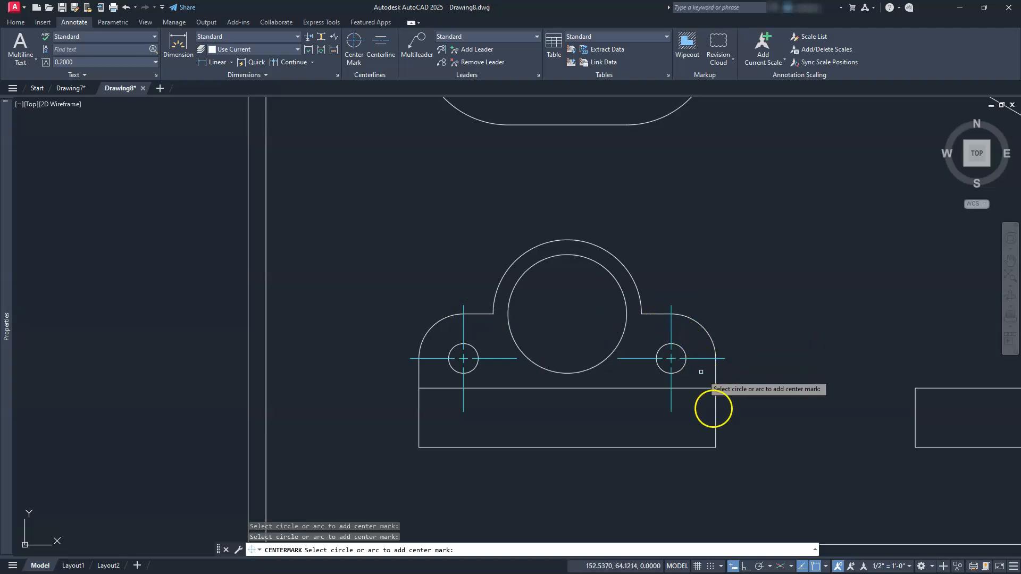
pyautogui.click(607, 251)
pyautogui.click(607, 251)
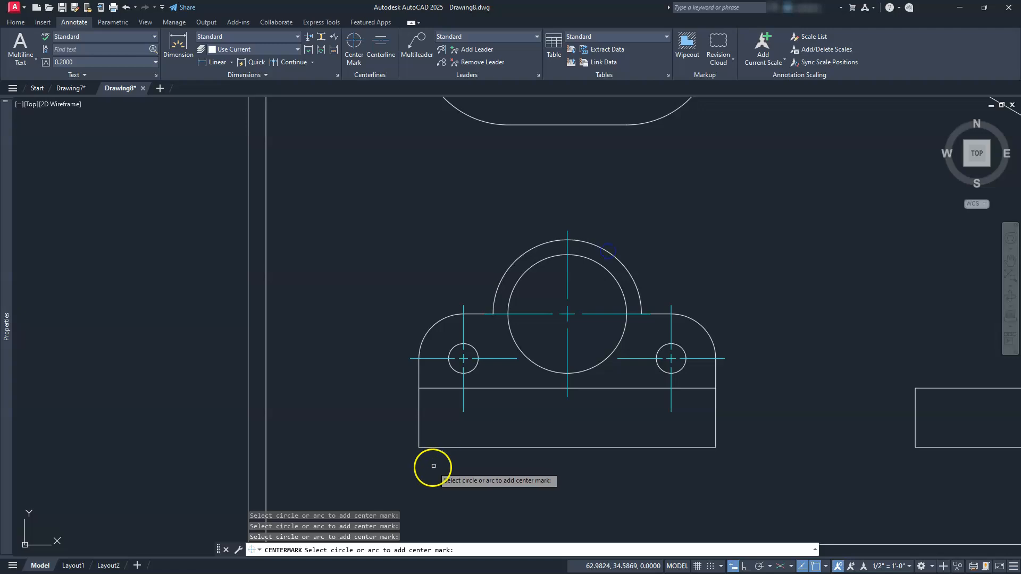
pyautogui.press('Escape')
pyautogui.press('Escape')
pyautogui.press('Escape')
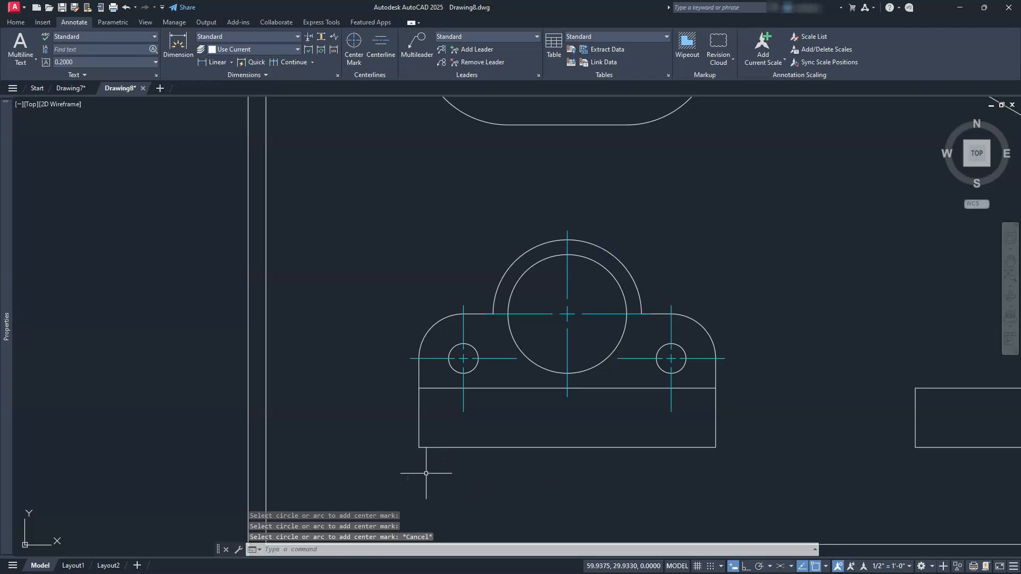
# Create a centerline between the small hole's two hidden lines in the side view.
pyautogui.moveTo(685, 373); pyautogui.dragTo(676, 364, button='middle')
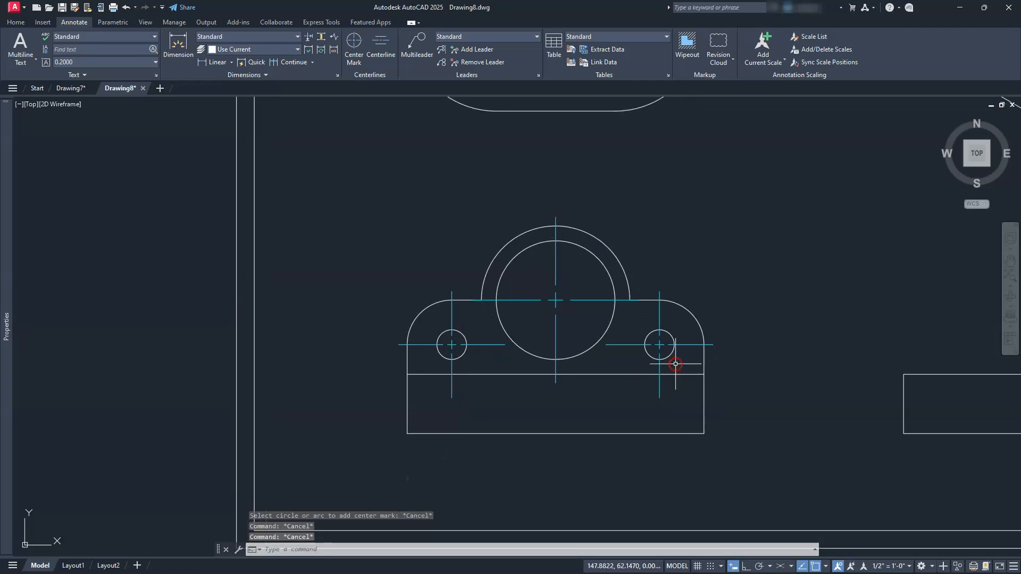
pyautogui.moveTo(837, 342)
pyautogui.mouseDown(button='middle')
pyautogui.moveTo(766, 319)
pyautogui.moveTo(567, 335)
pyautogui.moveTo(346, 333)
pyautogui.mouseUp(button='middle')
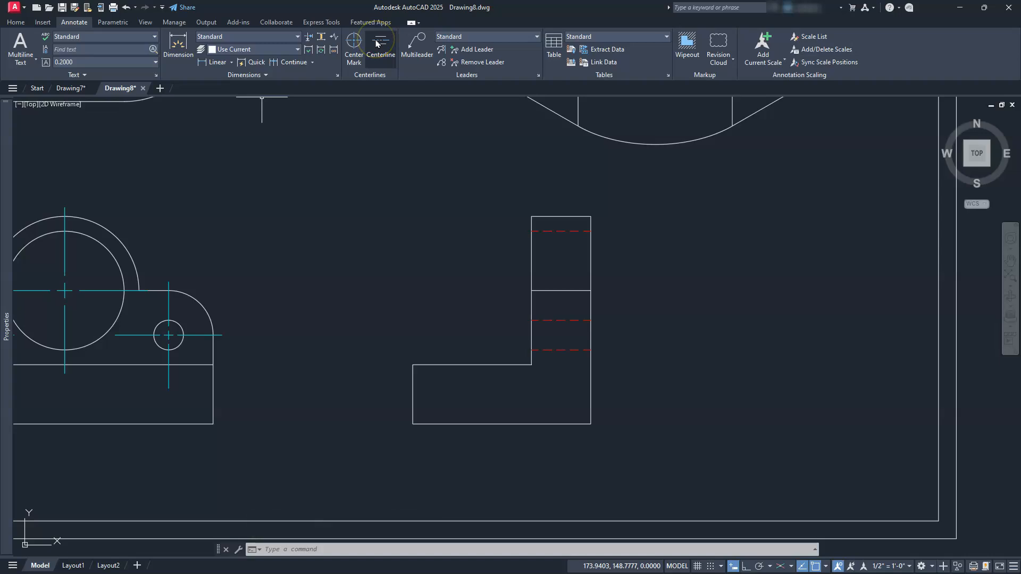
pyautogui.click(554, 349)
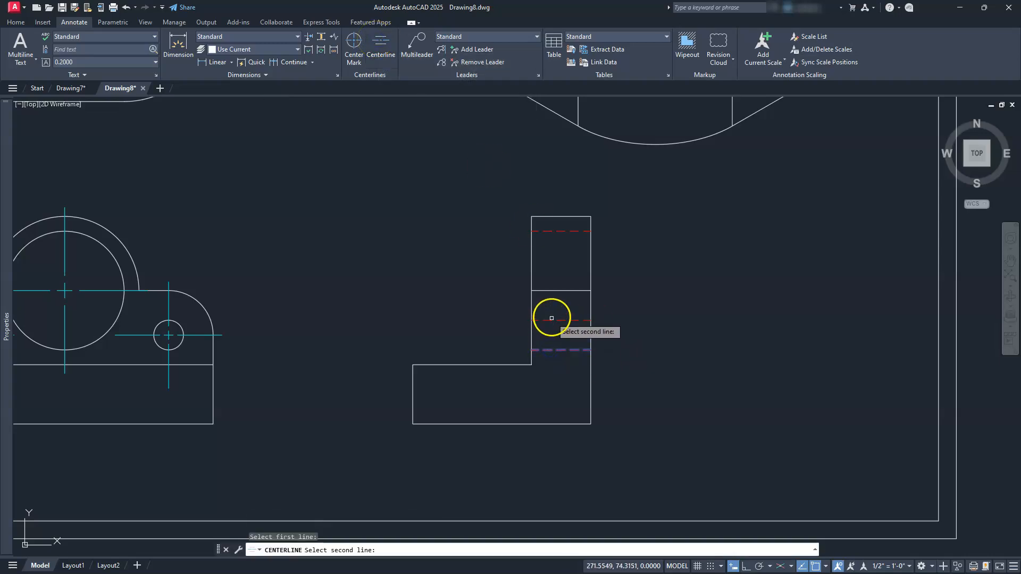
pyautogui.click(551, 320)
pyautogui.click(552, 319)
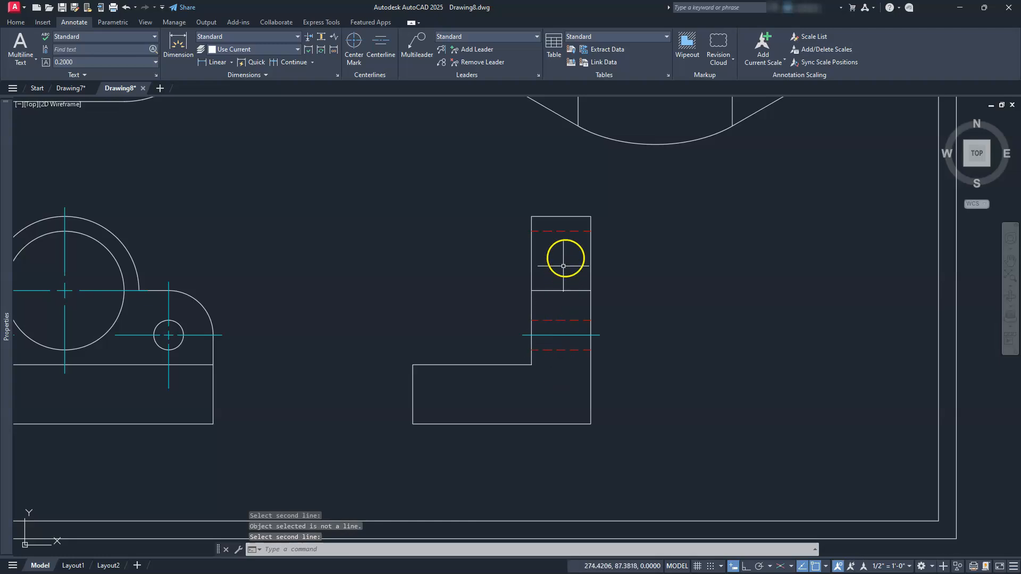
# Try a centerline between the large hole's upper and lower hidden lines in the side view.
pyautogui.click(381, 43)
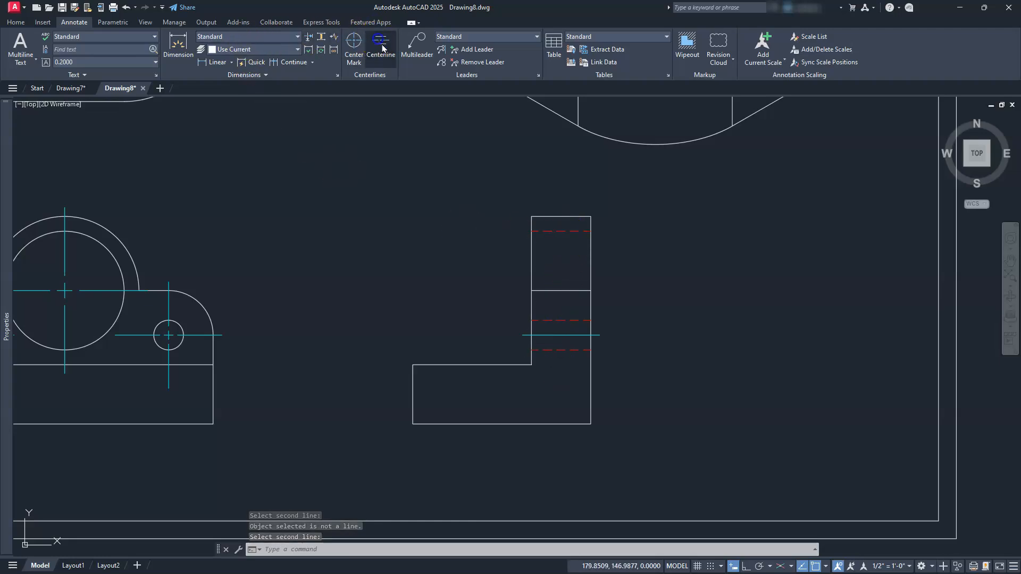
pyautogui.click(559, 232)
pyautogui.click(570, 351)
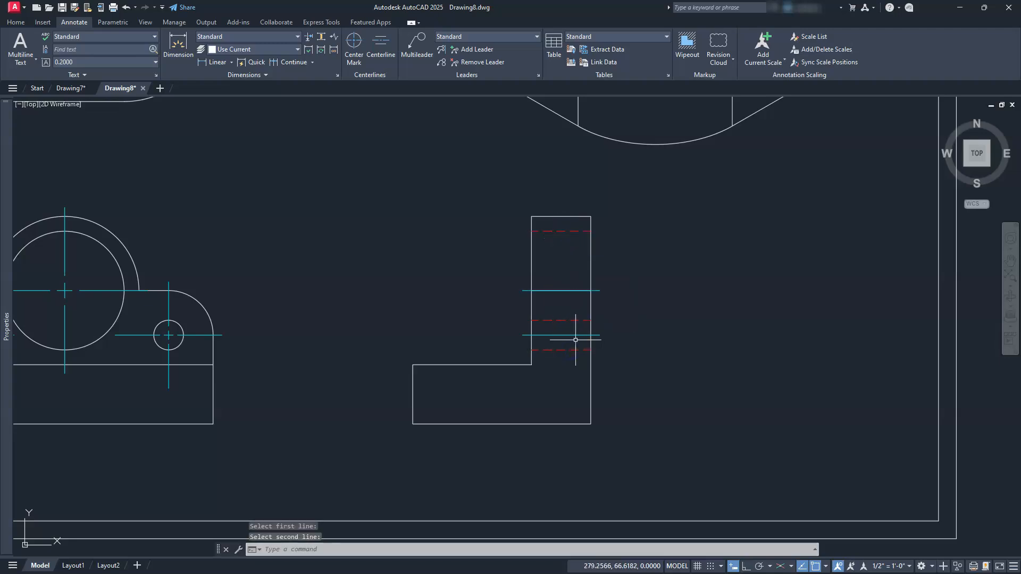
pyautogui.press('Escape')
pyautogui.press('Escape')
# Erase the large hole's centerline that overlaps the visible horizontal edge in the side view.
pyautogui.scroll(6, 559, 299)
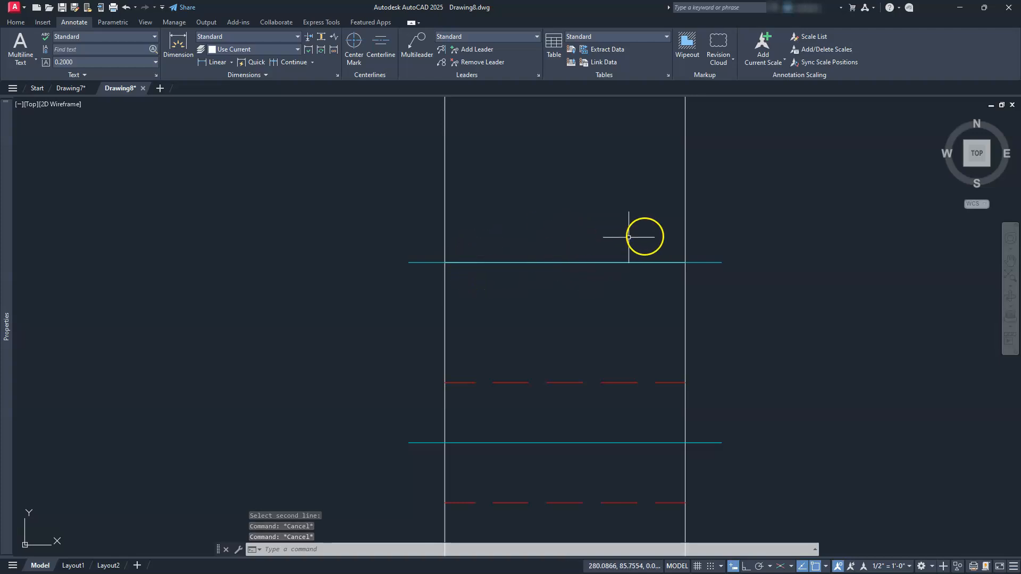
pyautogui.click(723, 221)
pyautogui.click(714, 299)
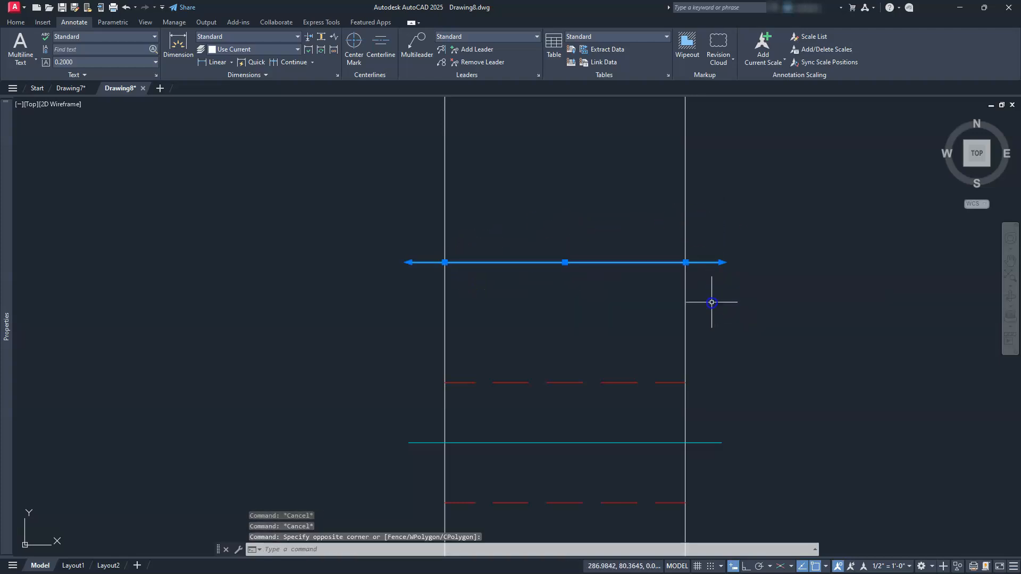
pyautogui.press('Delete')
pyautogui.scroll(-5, 712, 302)
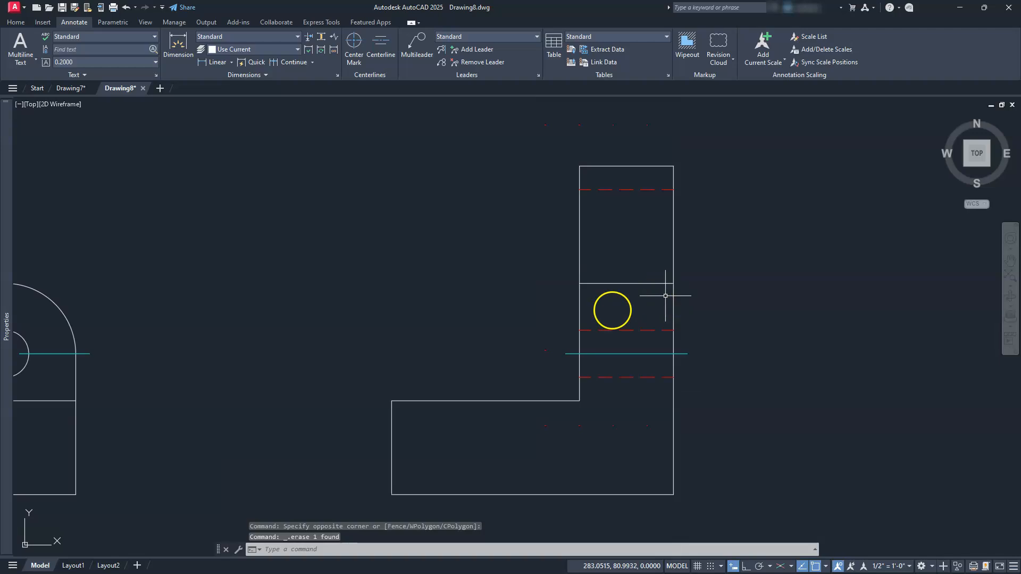
# Match the properties of the large hole's centerline in the top view onto the small hole's centerline in the side view.
pyautogui.moveTo(576, 307); pyautogui.dragTo(518, 353, button='middle')
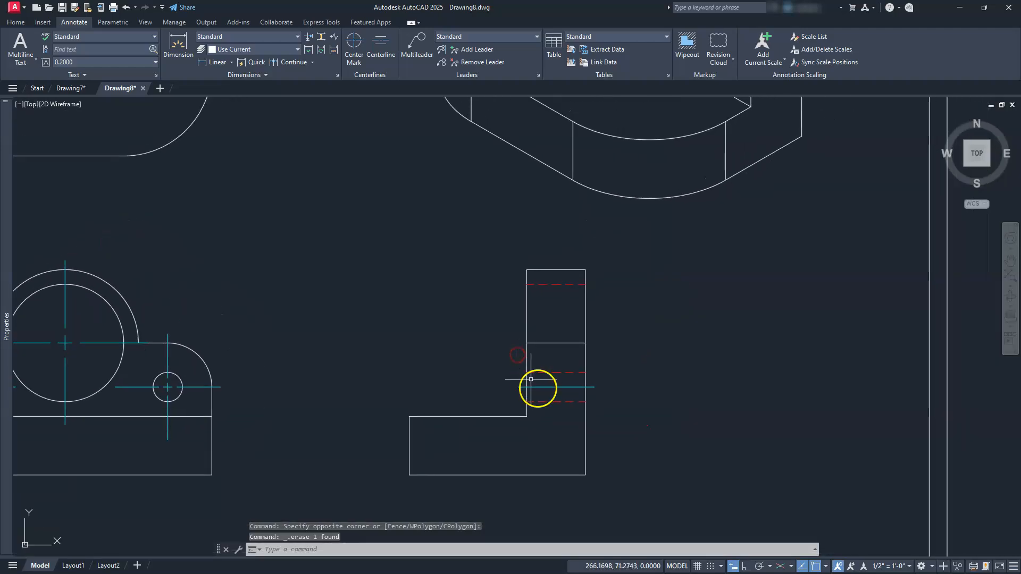
pyautogui.scroll(-3, 501, 301)
pyautogui.moveTo(499, 301); pyautogui.dragTo(497, 346, button='middle')
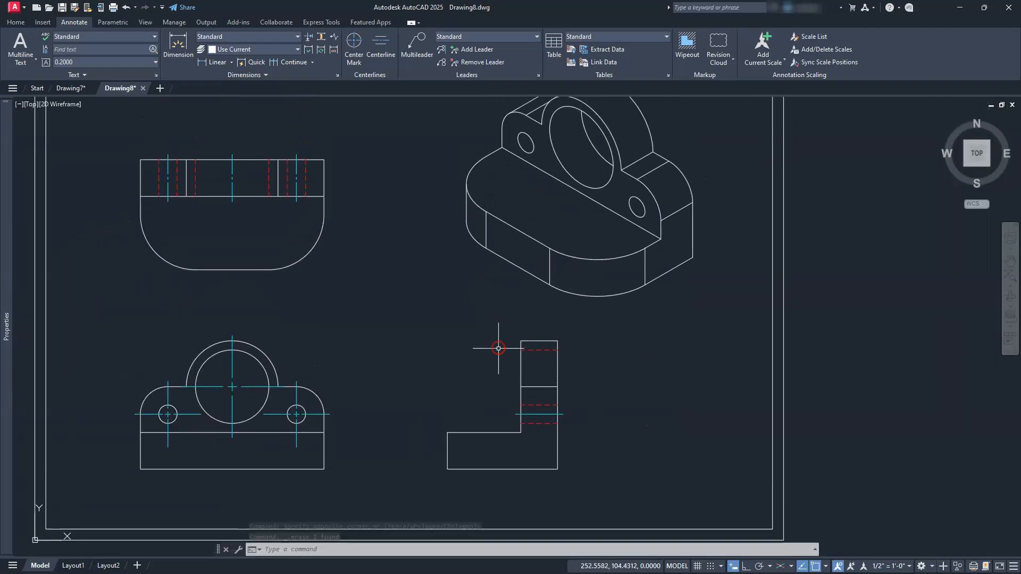
pyautogui.click(12, 22)
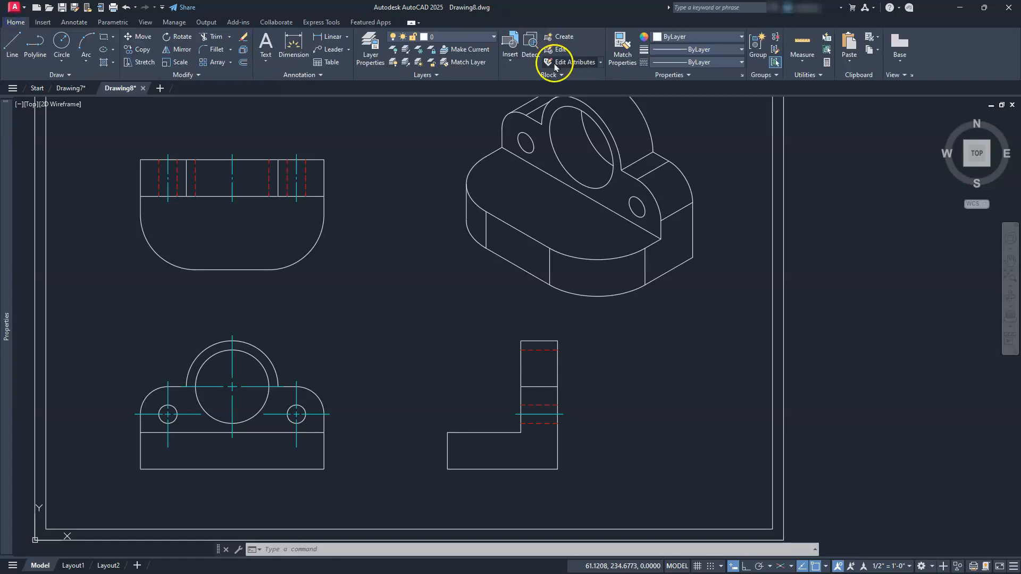
pyautogui.click(623, 45)
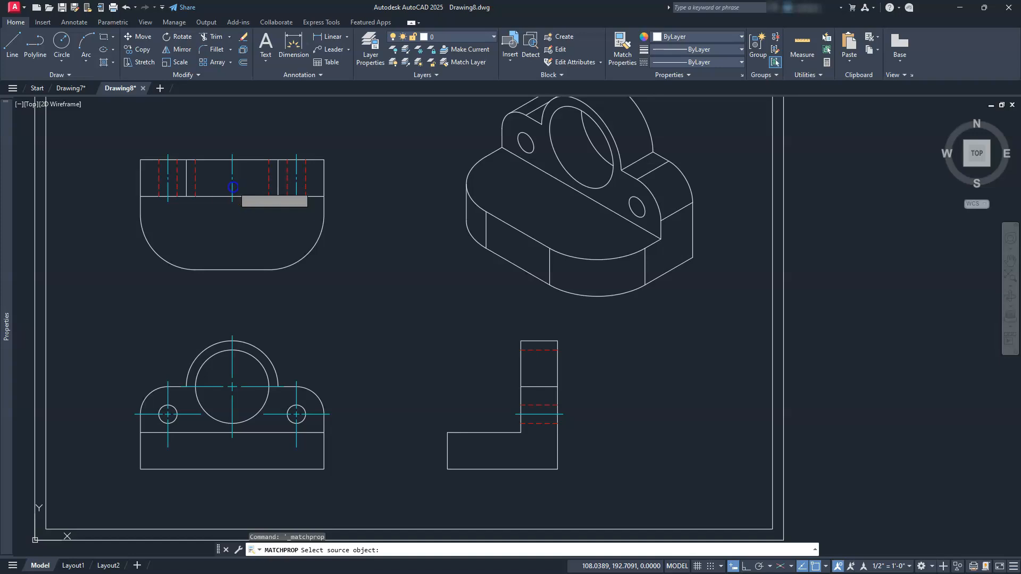
pyautogui.click(232, 186)
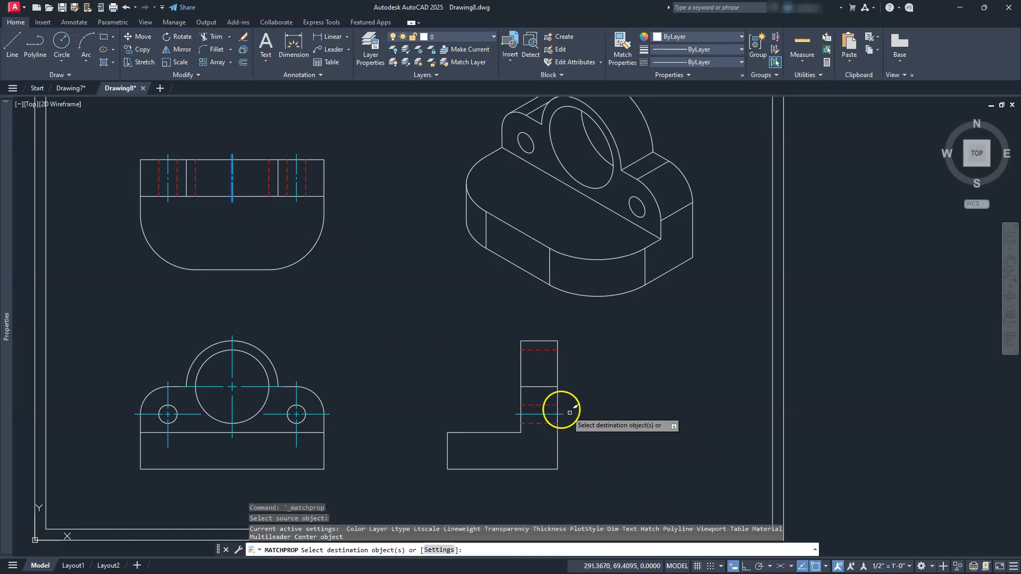
pyautogui.click(551, 414)
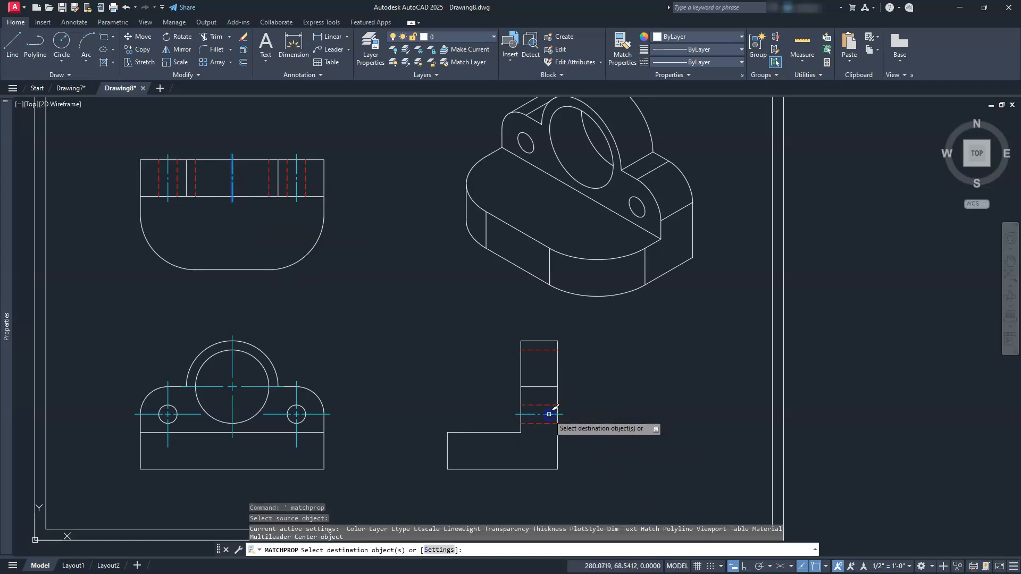
pyautogui.press('Escape')
pyautogui.press('Escape')
pyautogui.press('Escape')
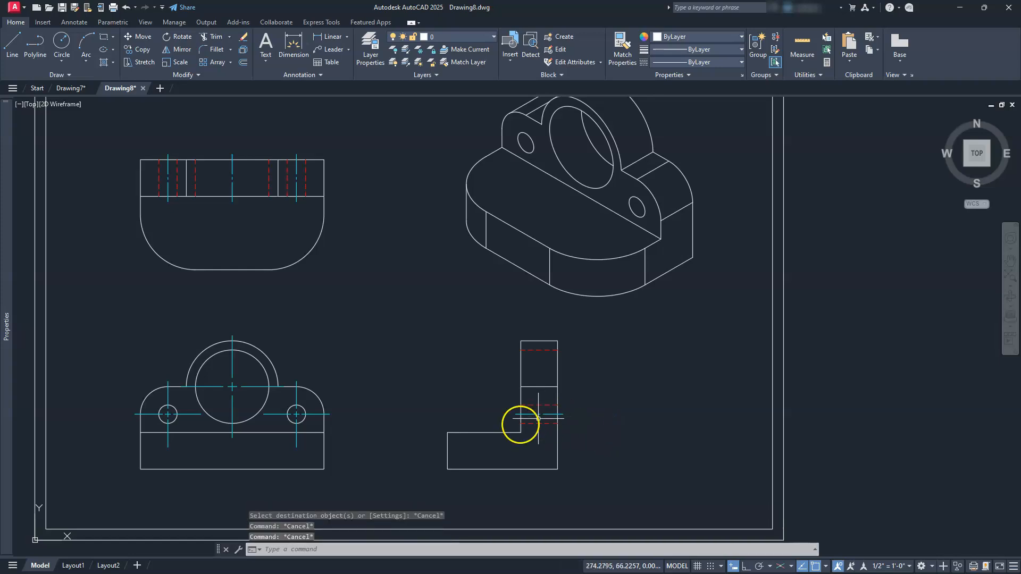
# Create a layer named dim with the color green, leaving layer 0 current.
pyautogui.scroll(2, 520, 424)
pyautogui.moveTo(461, 461); pyautogui.dragTo(710, 356, button='middle')
pyautogui.scroll(-2, 721, 351)
pyautogui.moveTo(603, 362)
pyautogui.mouseDown(button='middle')
pyautogui.moveTo(611, 376)
pyautogui.moveTo(470, 425)
pyautogui.mouseUp(button='middle')
pyautogui.scroll(-2, 611, 376)
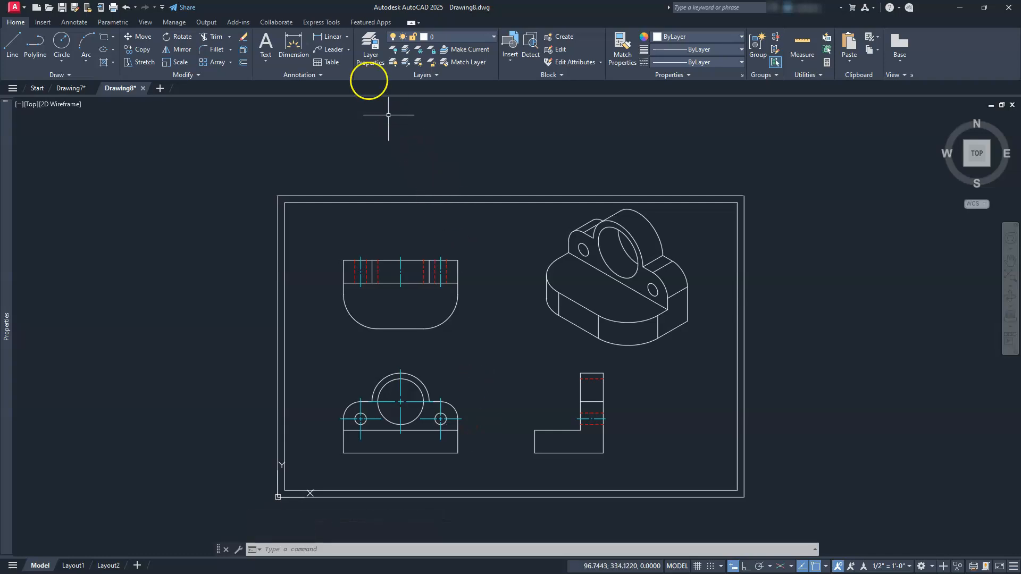
pyautogui.click(366, 54)
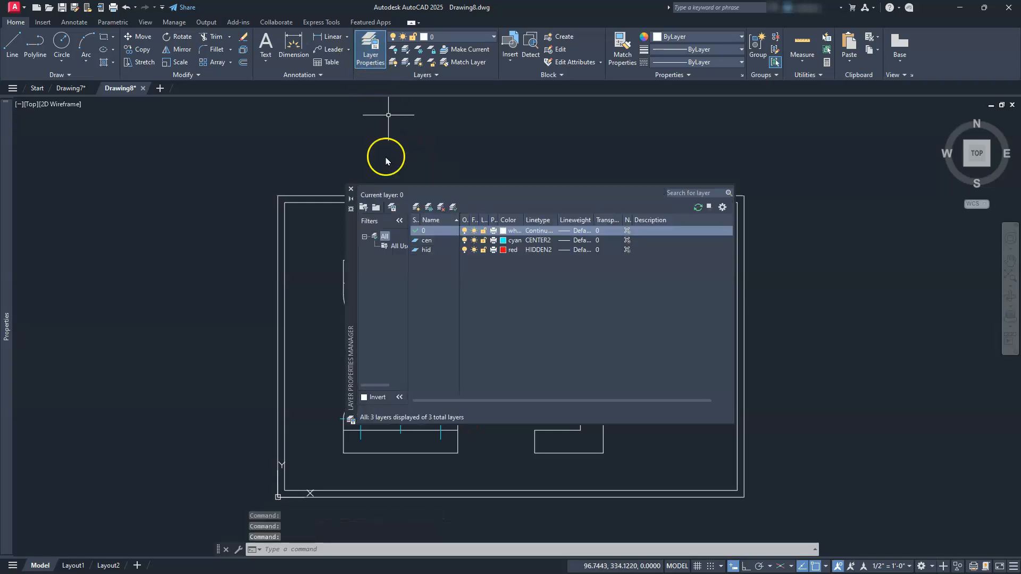
pyautogui.click(417, 209)
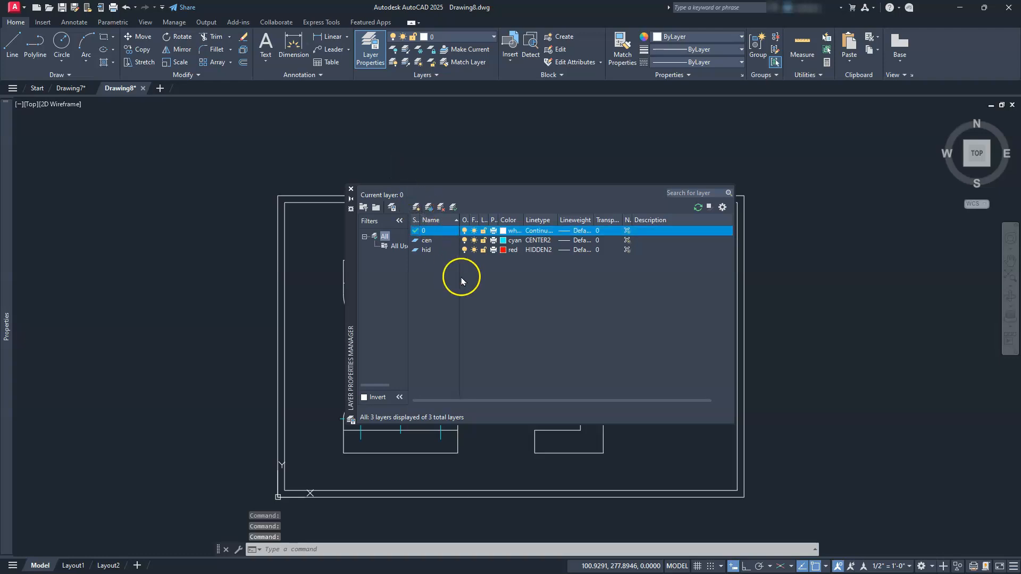
pyautogui.write('dim')
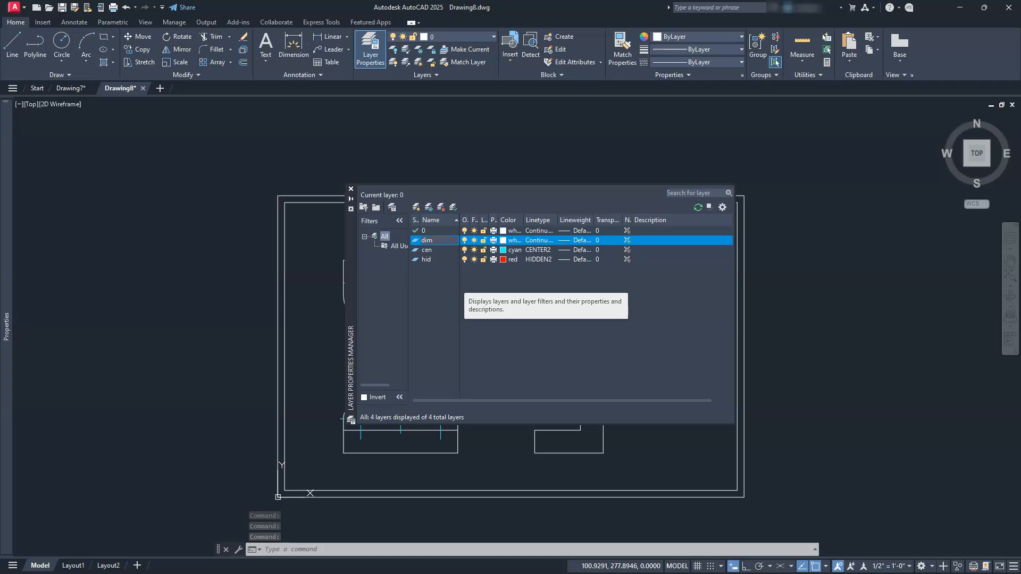
pyautogui.click(479, 250)
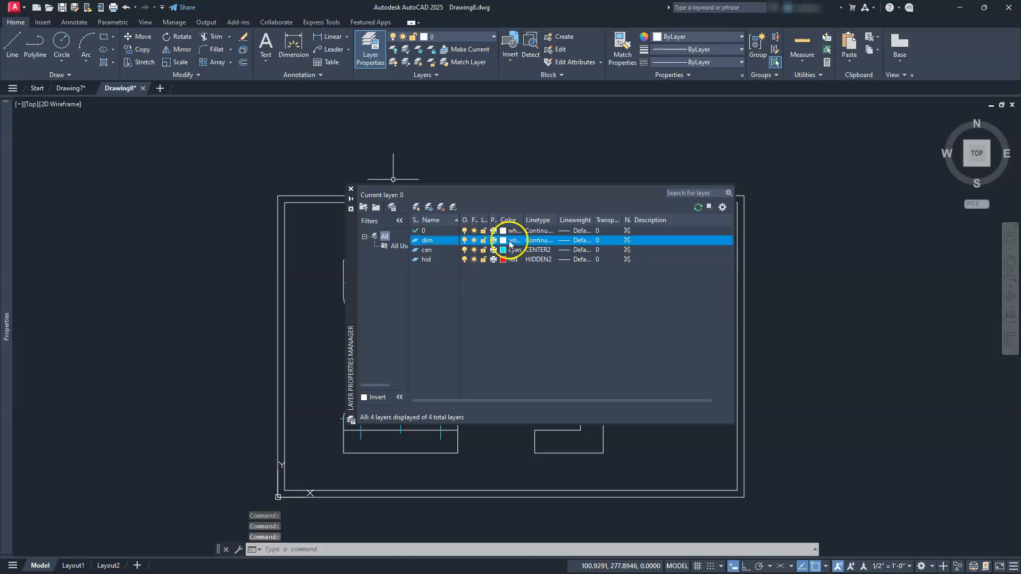
pyautogui.click(503, 241)
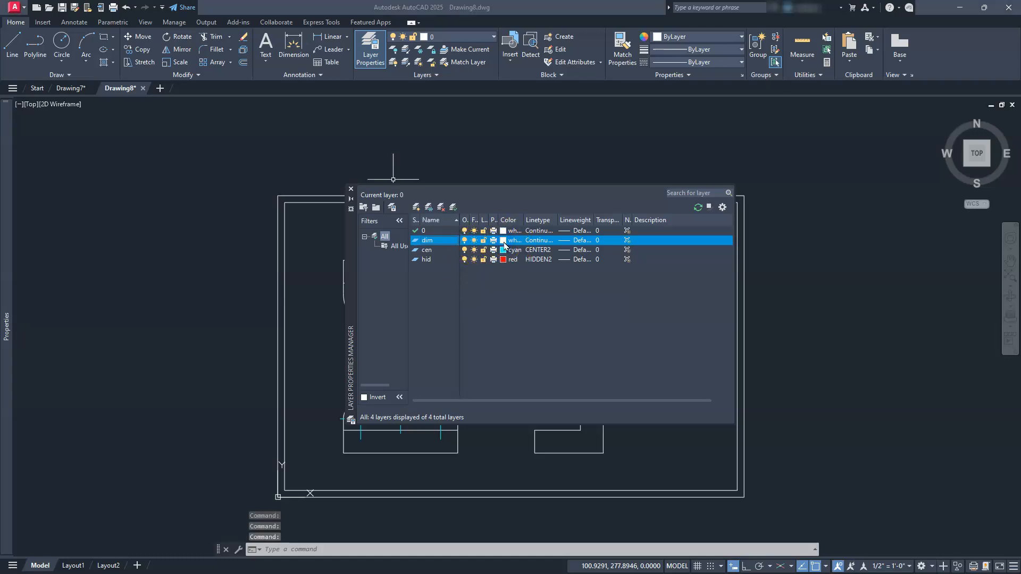
pyautogui.click(445, 317)
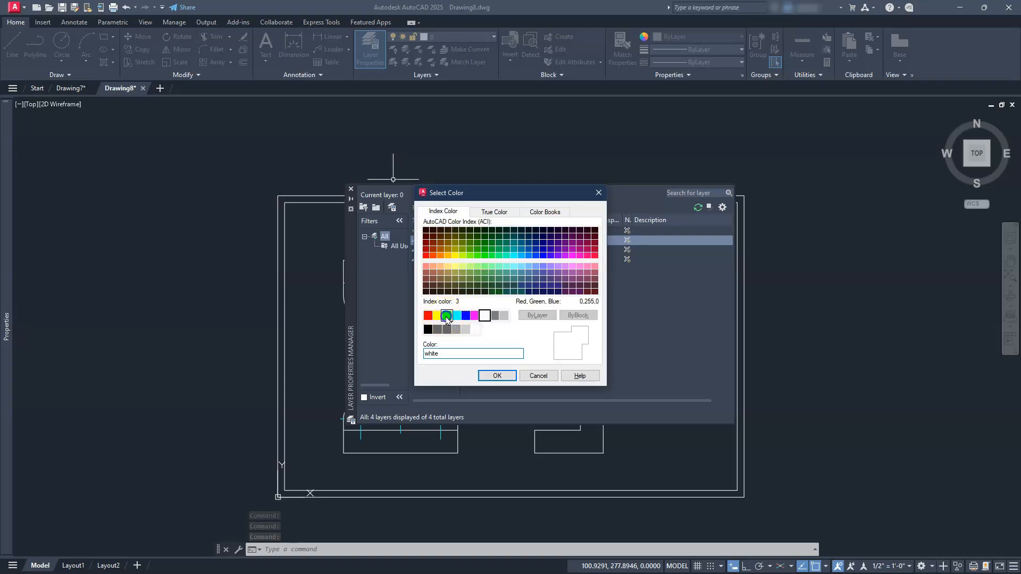
pyautogui.click(490, 375)
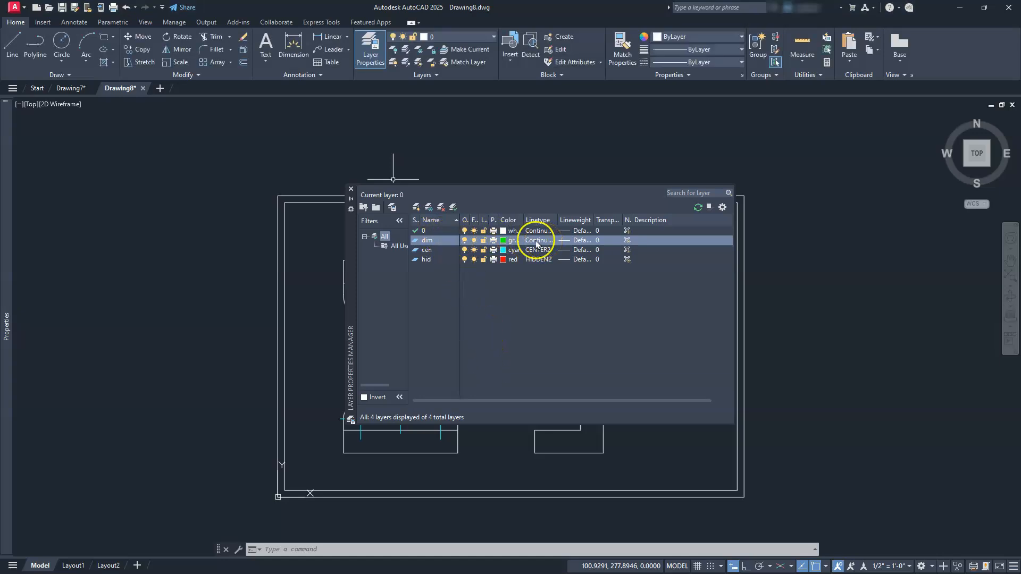
pyautogui.click(351, 190)
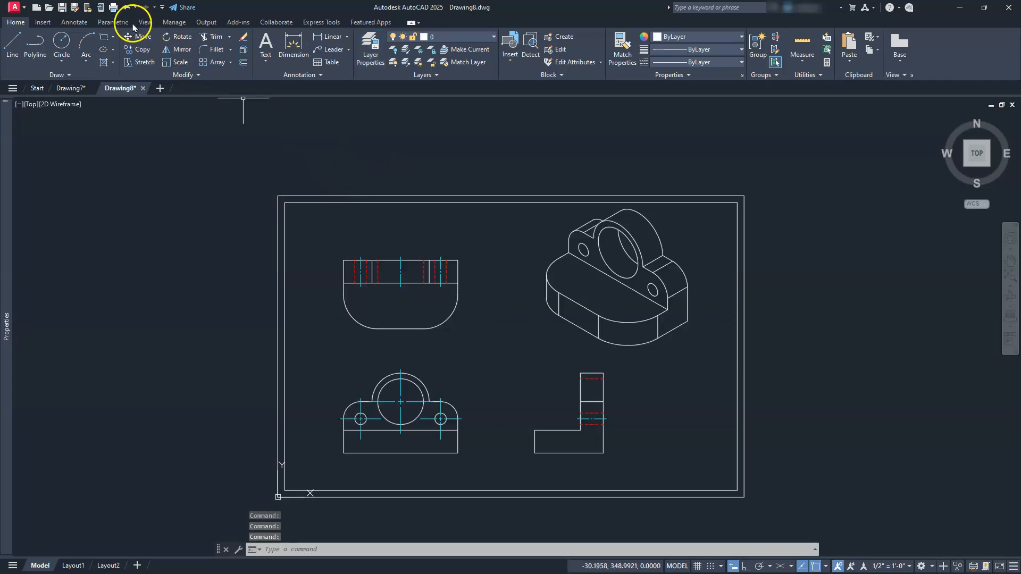
# Set the dimension layer override to dim and open the Dimension Style Manager.
pyautogui.click(72, 22)
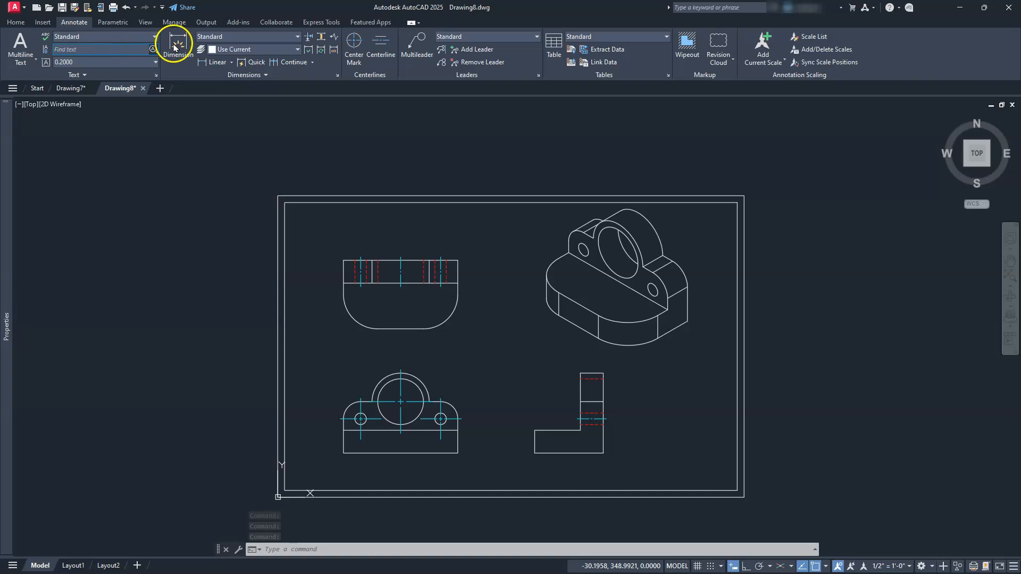
pyautogui.click(216, 49)
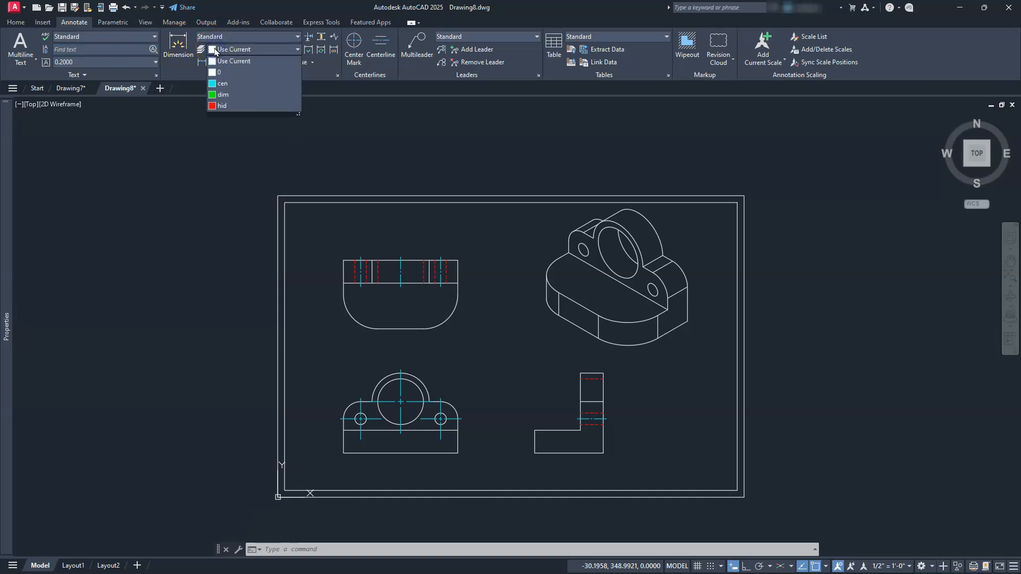
pyautogui.click(232, 94)
pyautogui.click(341, 95)
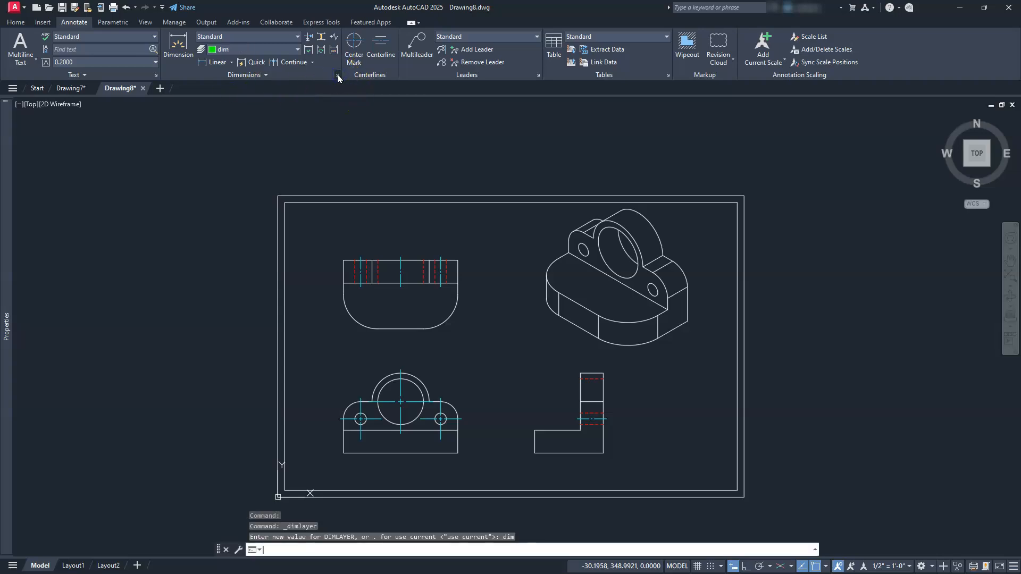
pyautogui.click(335, 75)
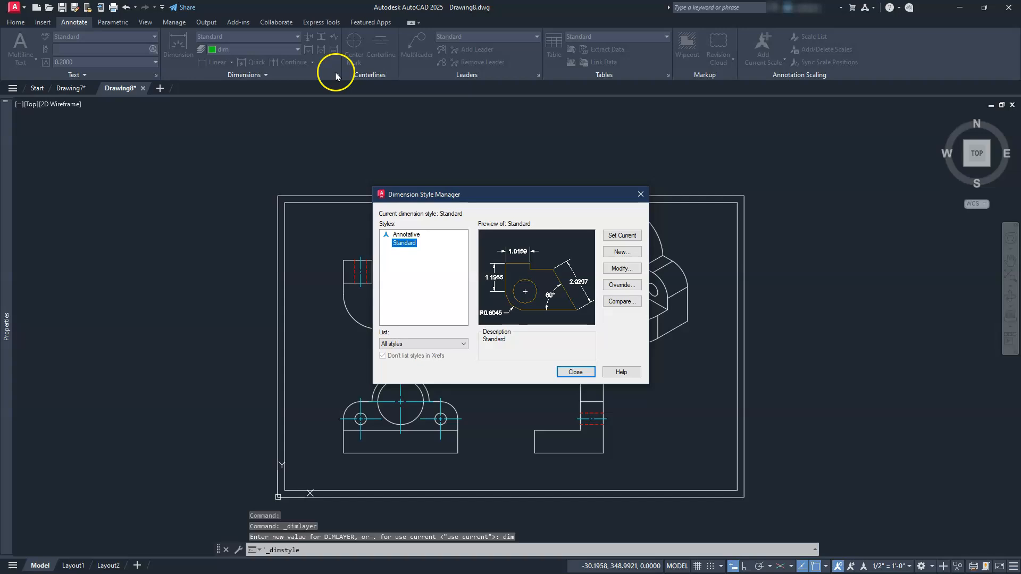
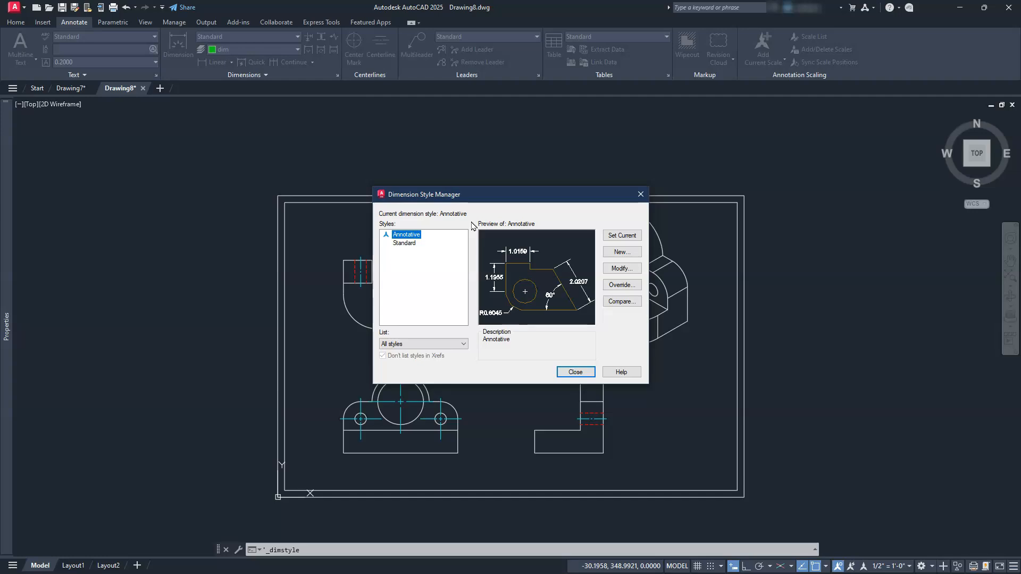
# Modify the Annotative dimension style to suppress trailing zeros in the linear primary units.
pyautogui.click(615, 270)
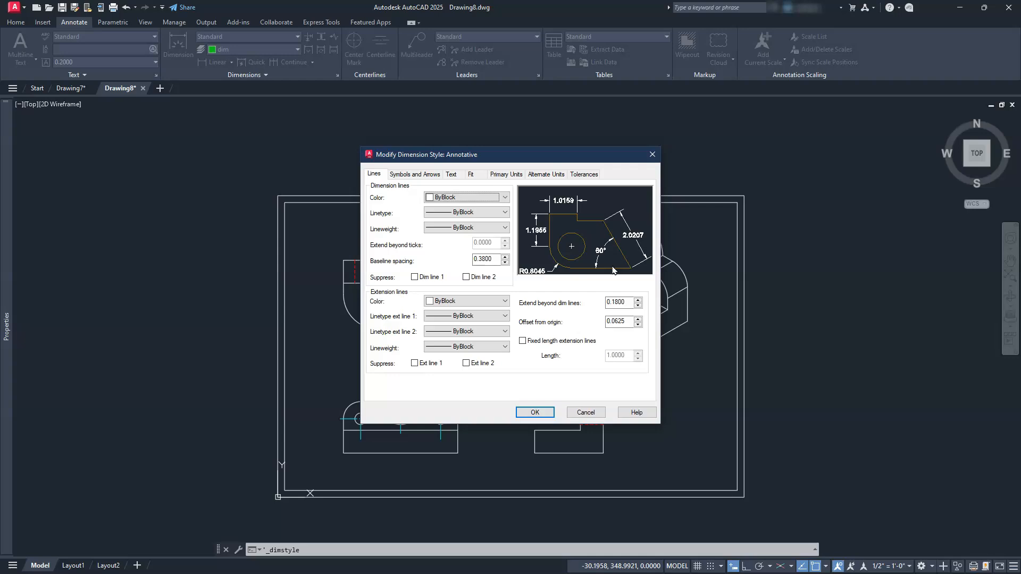
pyautogui.click(506, 175)
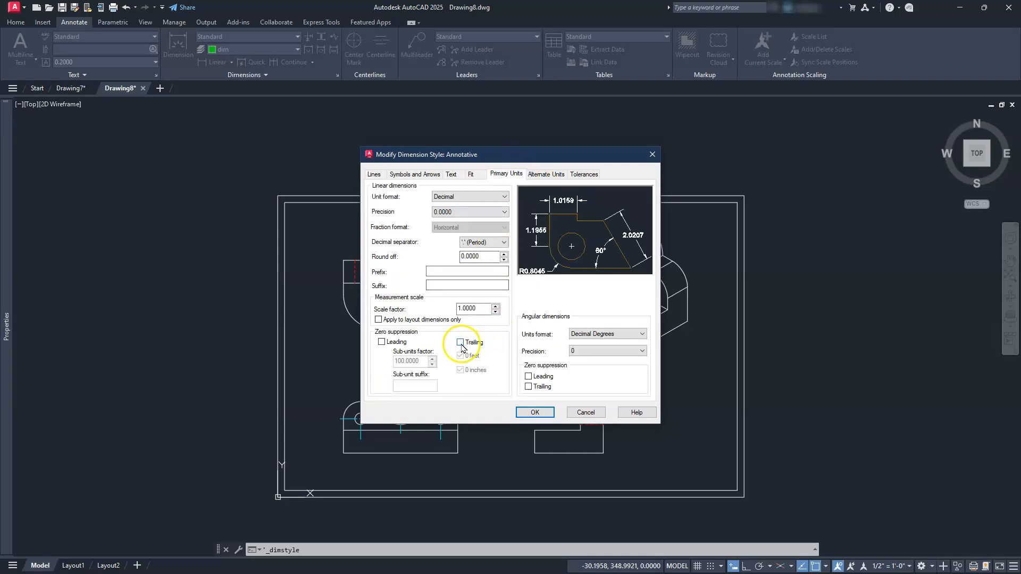
pyautogui.click(461, 343)
pyautogui.click(461, 309)
pyautogui.click(478, 175)
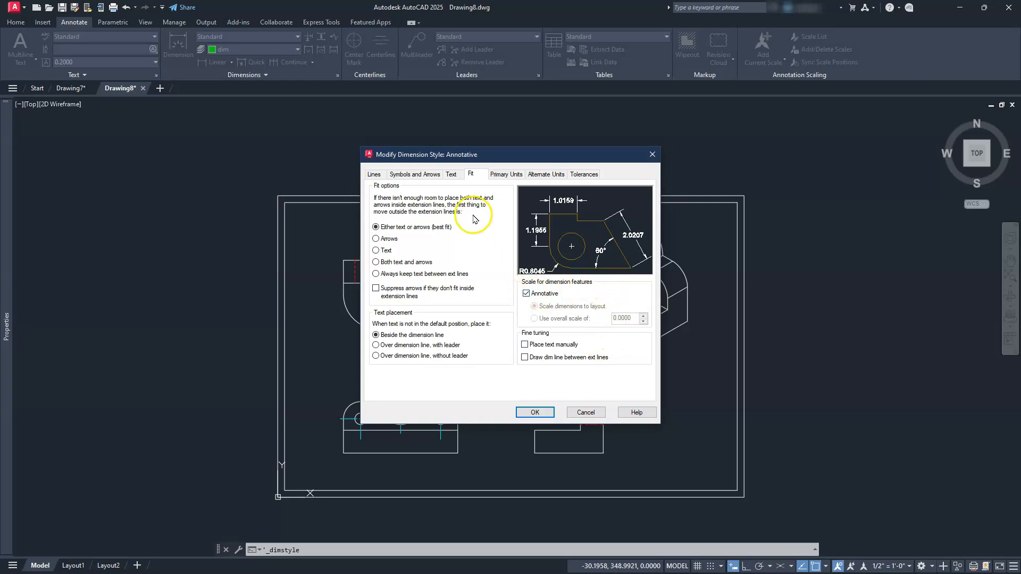
# Reduce the dimension style's text height and set its center marks to None.
pyautogui.click(450, 175)
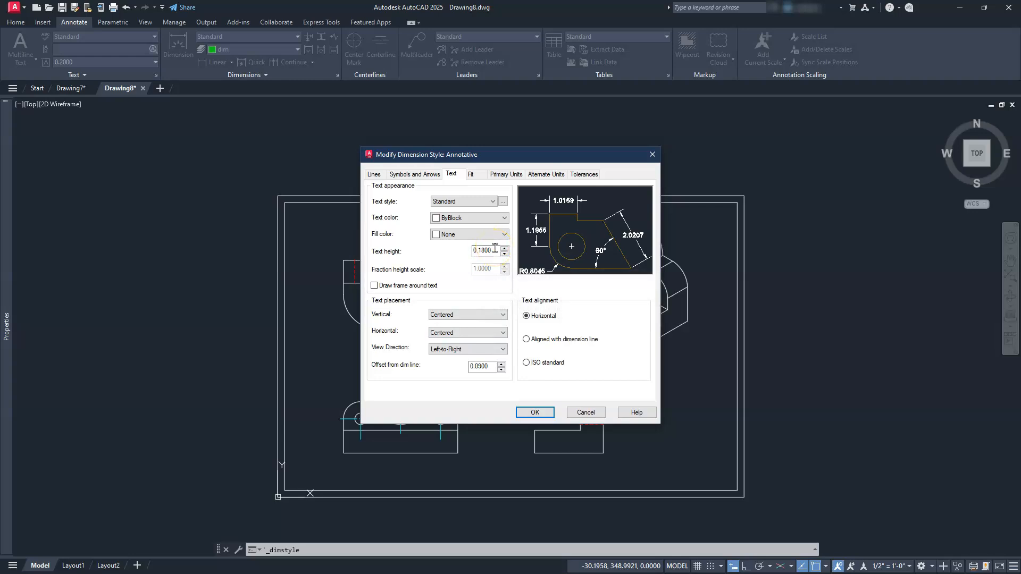
pyautogui.moveTo(495, 250); pyautogui.dragTo(451, 248)
pyautogui.click(416, 175)
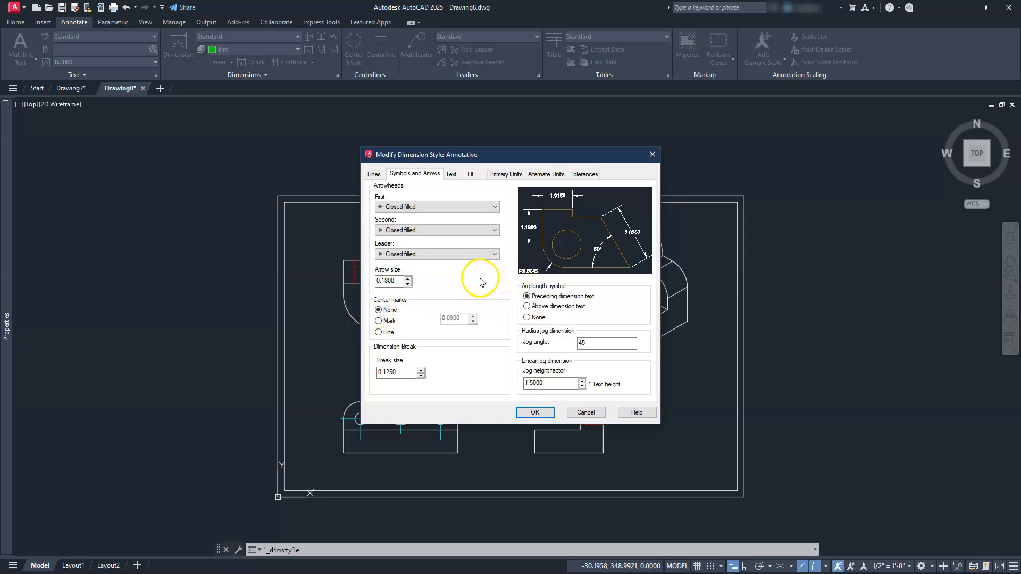
# Set the extension lines to extend 0.125 beyond the dimension lines, save the style and close the Dimension Style Manager.
pyautogui.click(375, 176)
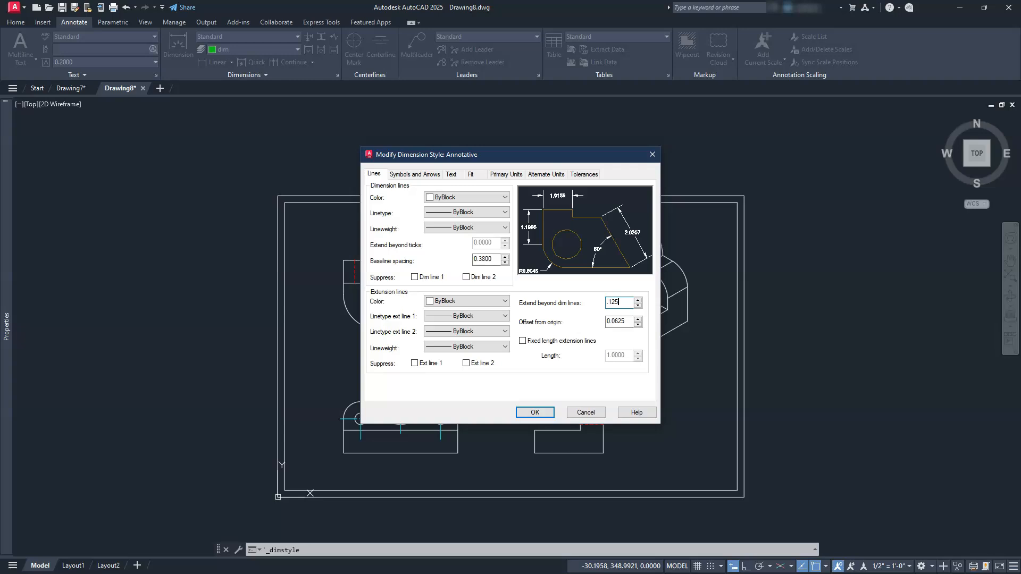
pyautogui.click(533, 414)
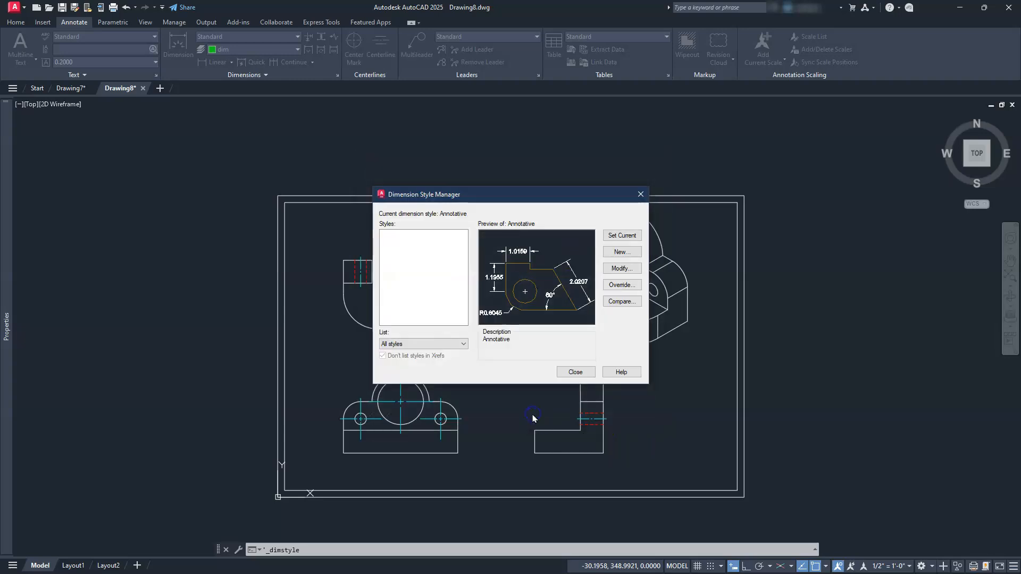
pyautogui.click(575, 371)
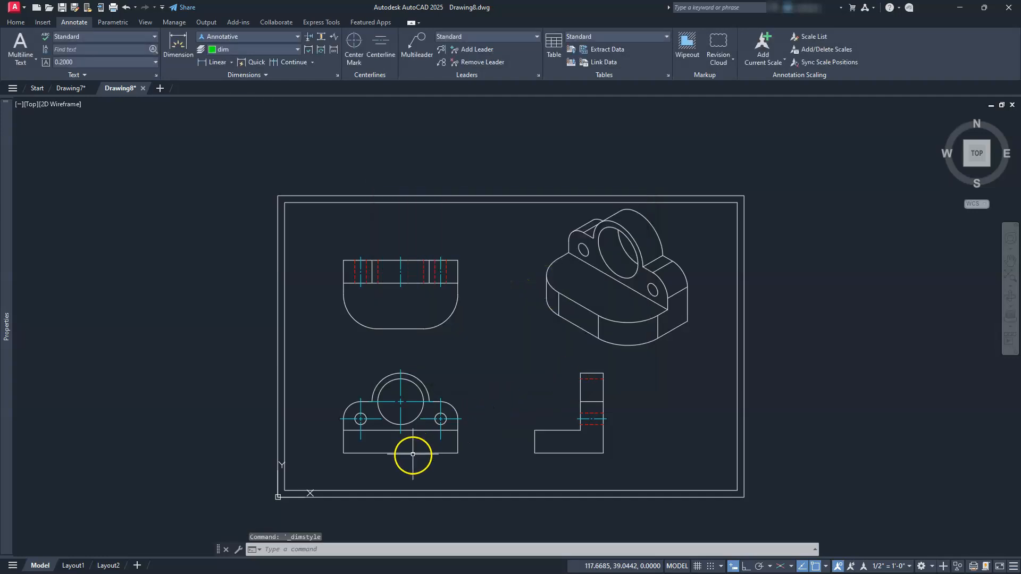
# Add a linear dimension for the front view's overall width, placed below the base.
pyautogui.scroll(6, 415, 457)
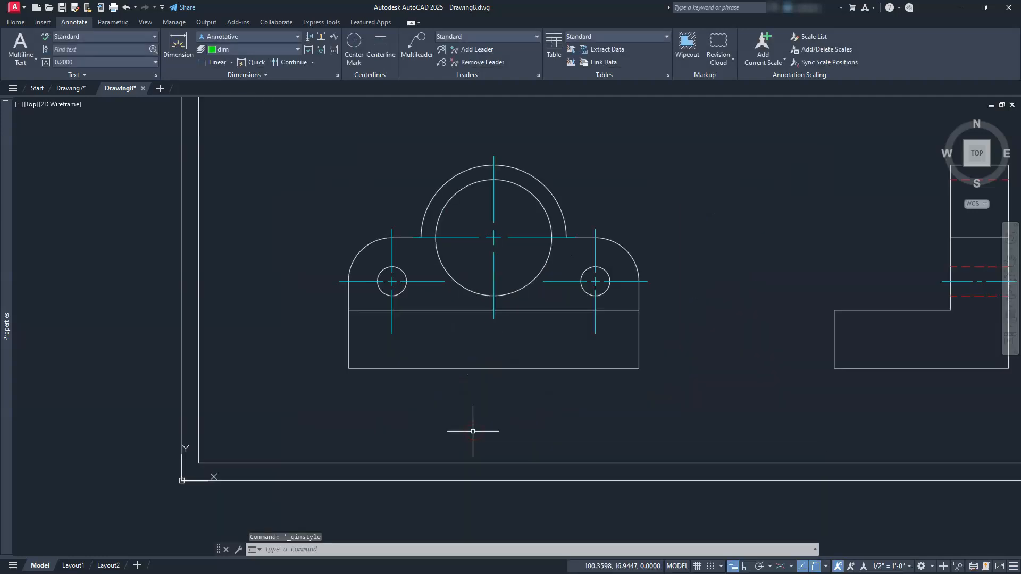
pyautogui.moveTo(453, 350); pyautogui.dragTo(474, 374, button='middle')
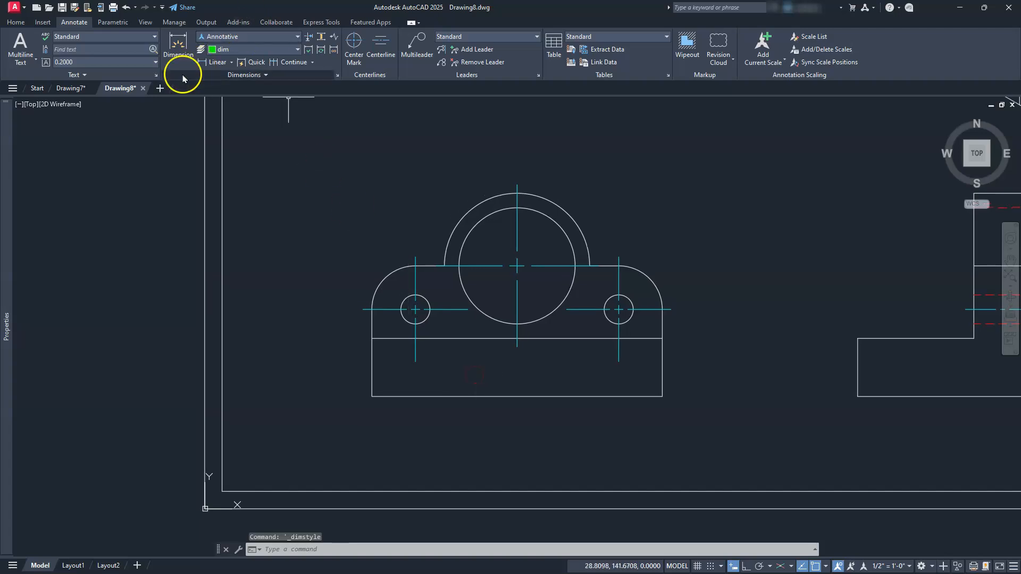
pyautogui.click(219, 62)
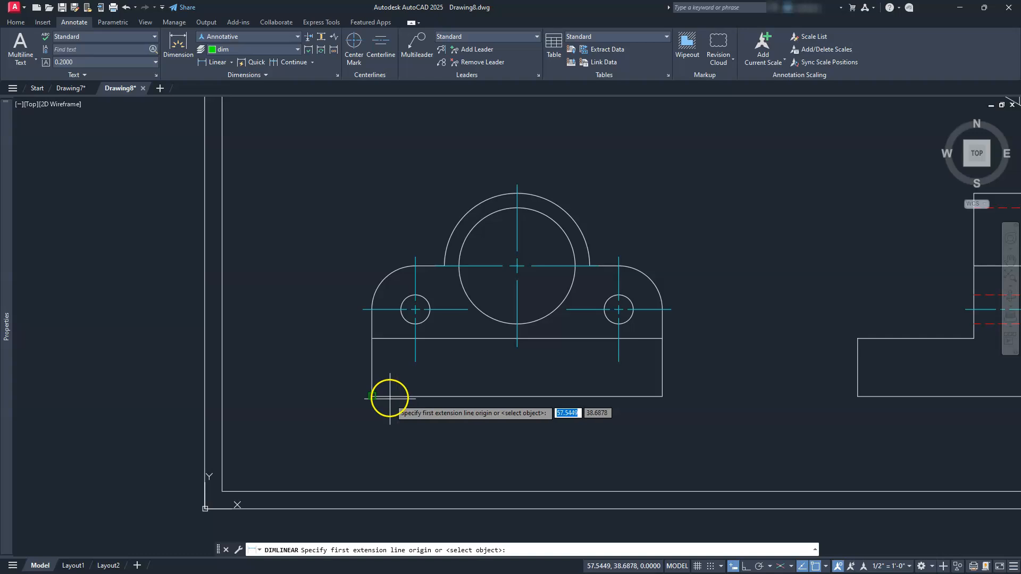
pyautogui.click(372, 396)
pyautogui.click(662, 396)
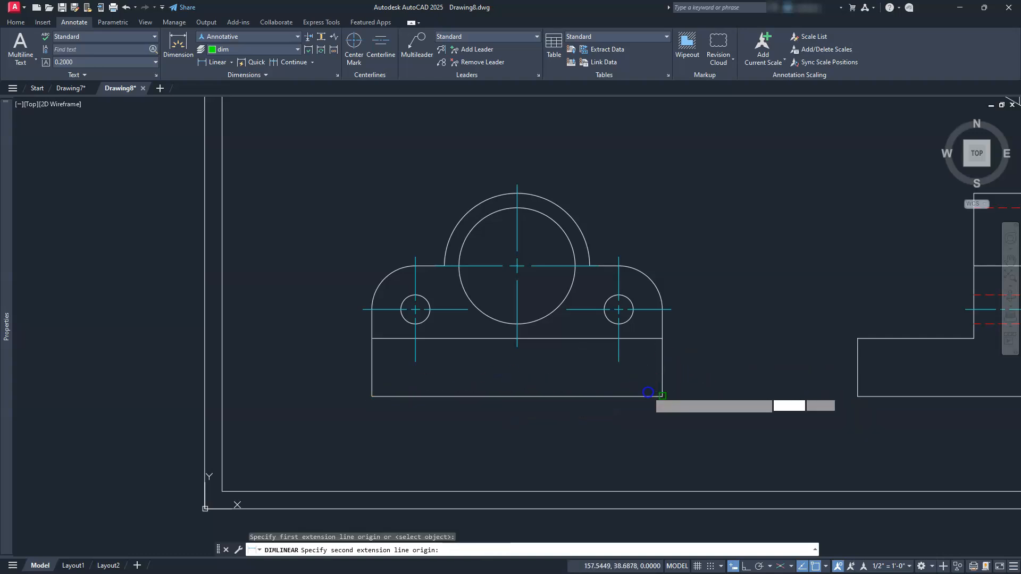
pyautogui.click(613, 465)
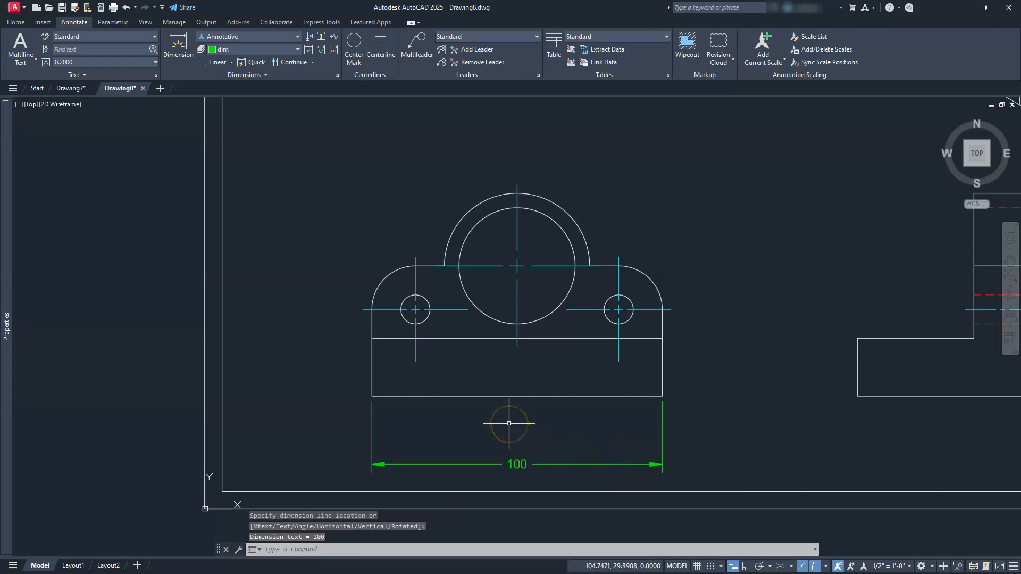
# Dimension the horizontal distance from the front view's left edge to the left small hole's centerline, between the base and the overall width dimension.
pyautogui.click(210, 62)
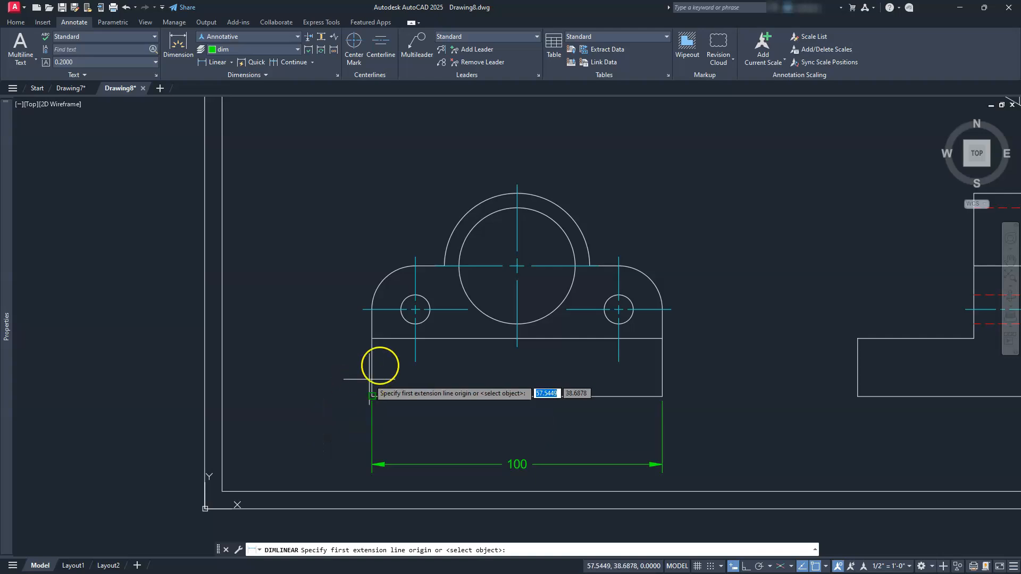
pyautogui.click(416, 361)
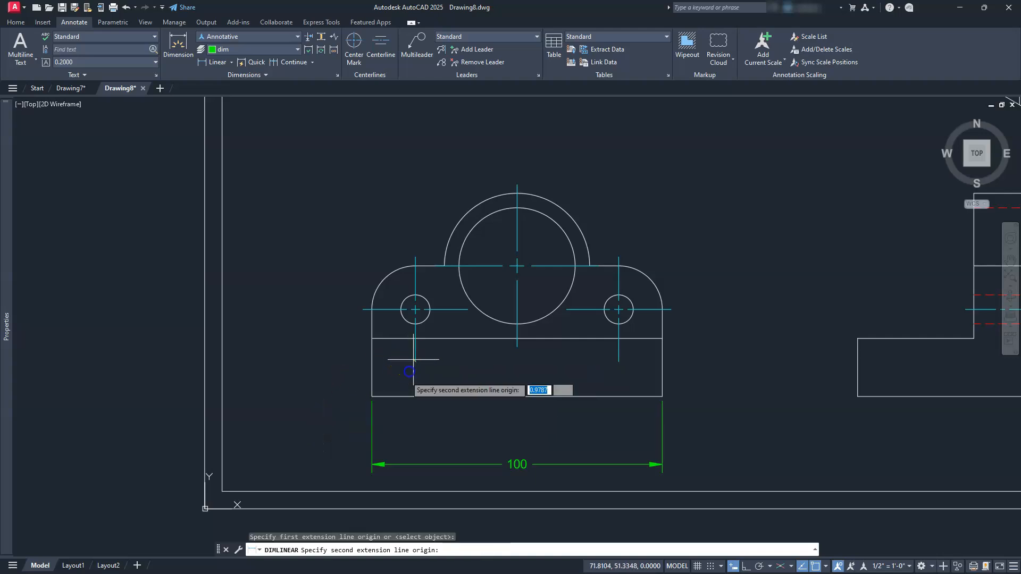
pyautogui.click(372, 396)
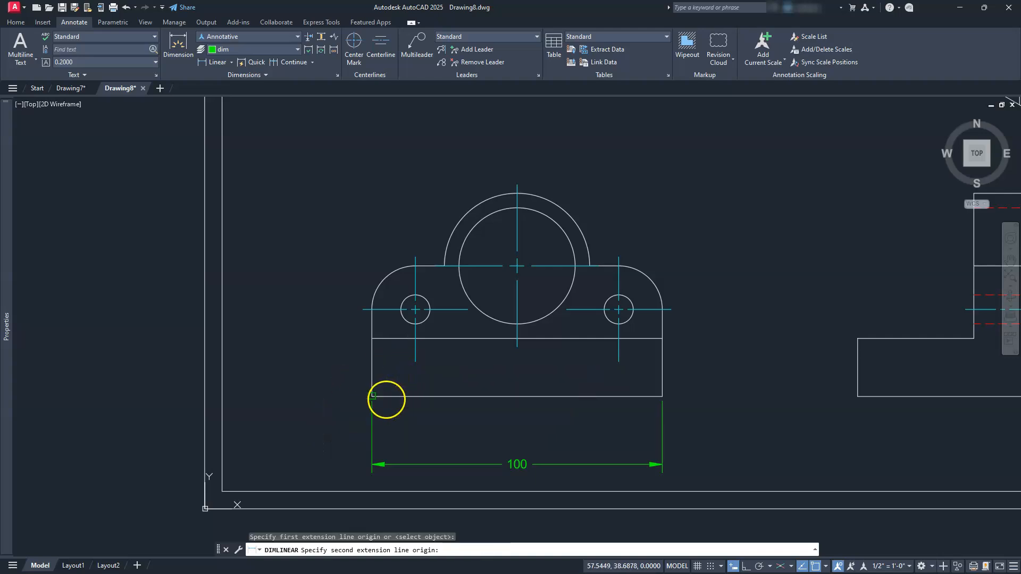
pyautogui.click(386, 430)
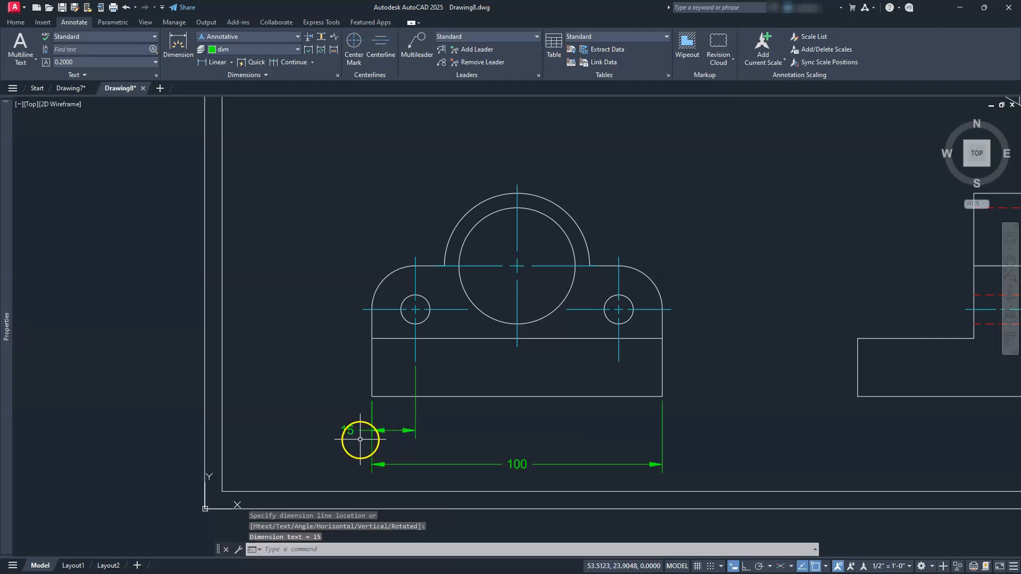
# Dimension the horizontal spacing between the two small holes' centerlines, in line with the dimension from the left edge.
pyautogui.click(218, 62)
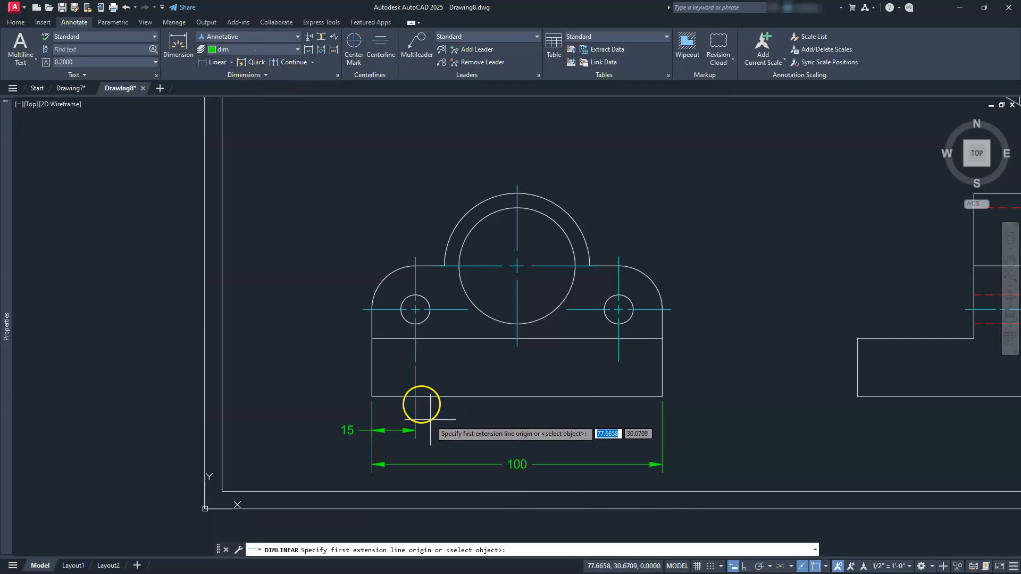
pyautogui.click(415, 362)
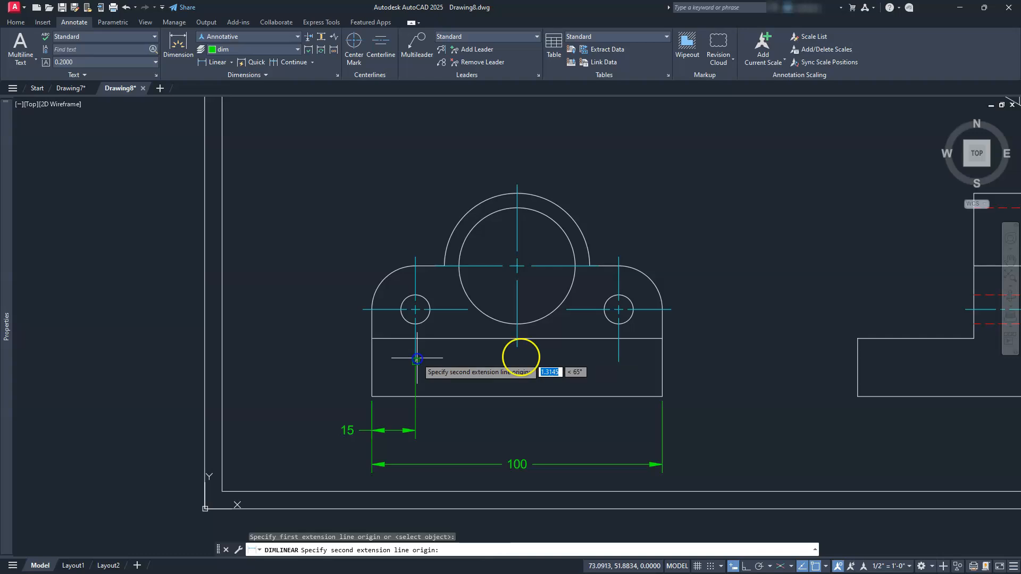
pyautogui.click(619, 362)
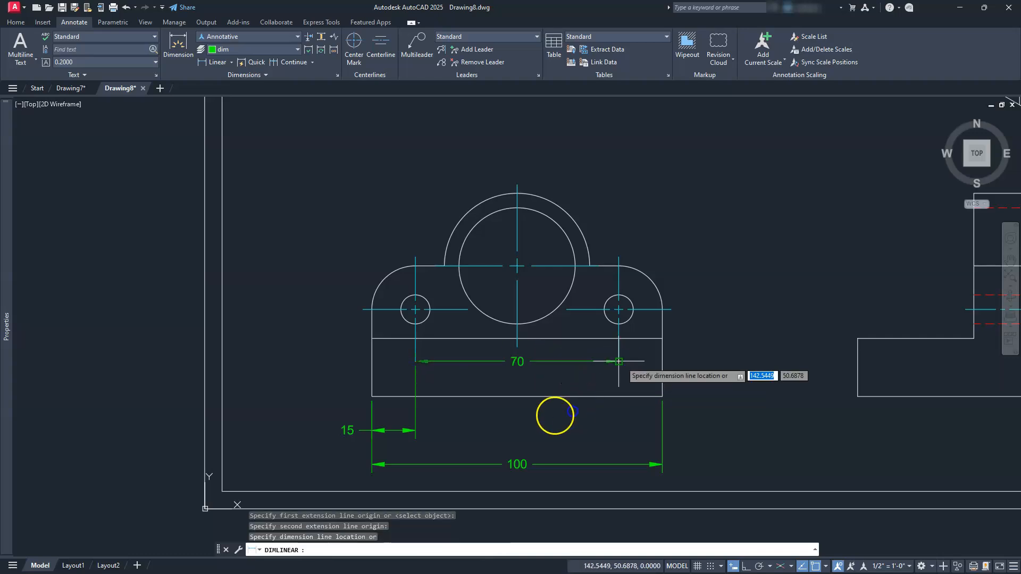
pyautogui.click(416, 429)
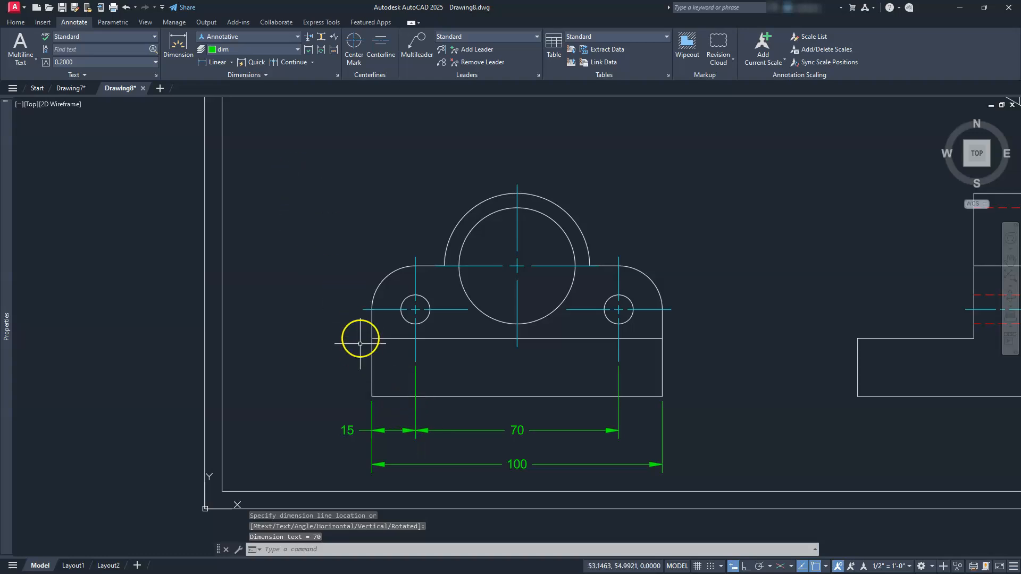
# Dimension the vertical distance from the front view's lower left corner to the left small hole's horizontal centerline, placed left of the part.
pyautogui.press('Return')
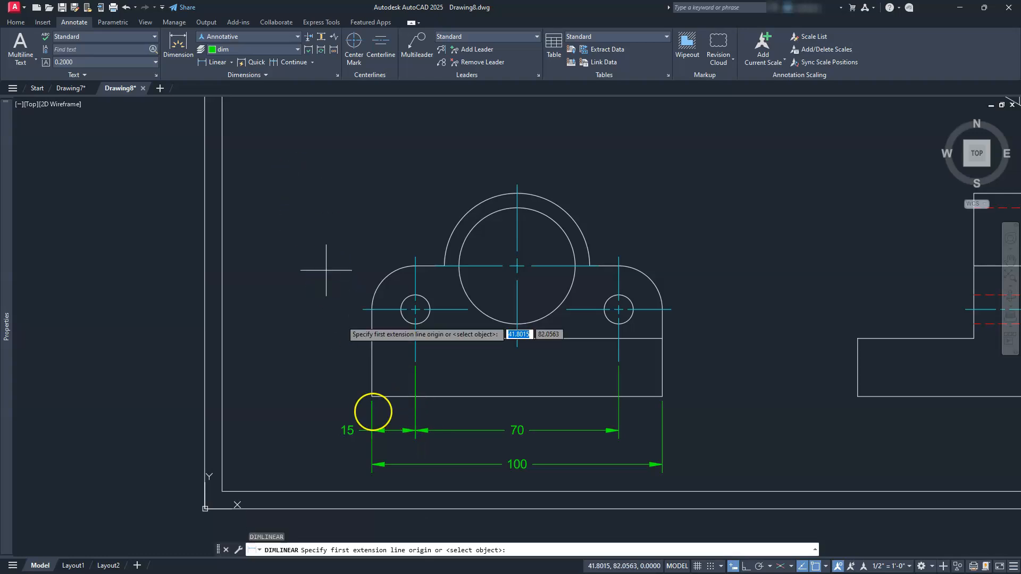
pyautogui.click(372, 396)
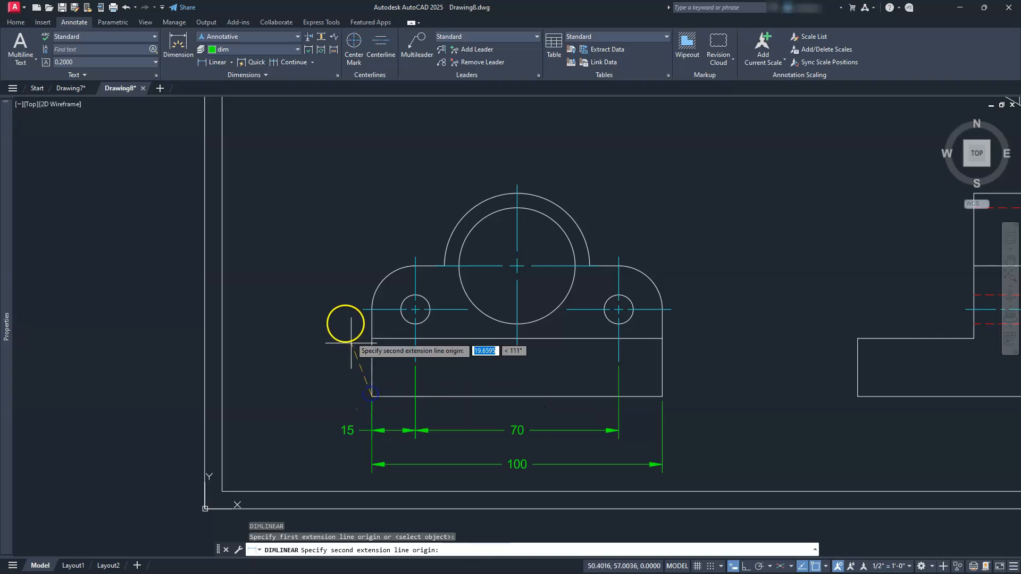
pyautogui.click(361, 306)
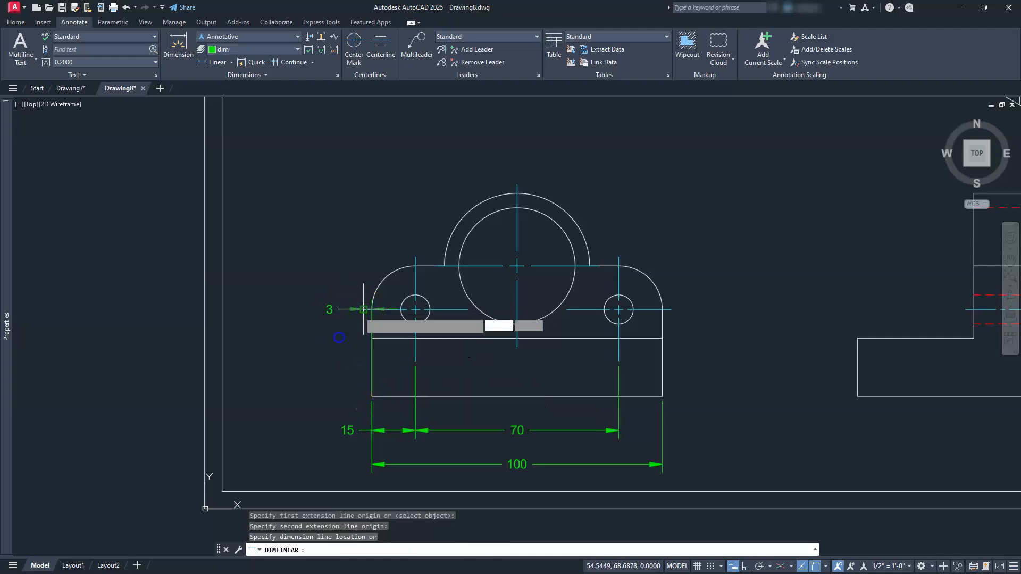
pyautogui.click(328, 349)
# Dimension the vertical height from the front view's base to the top of the rounded shoulder, outside the hole height dimension.
pyautogui.rightClick(372, 380)
pyautogui.click(381, 396)
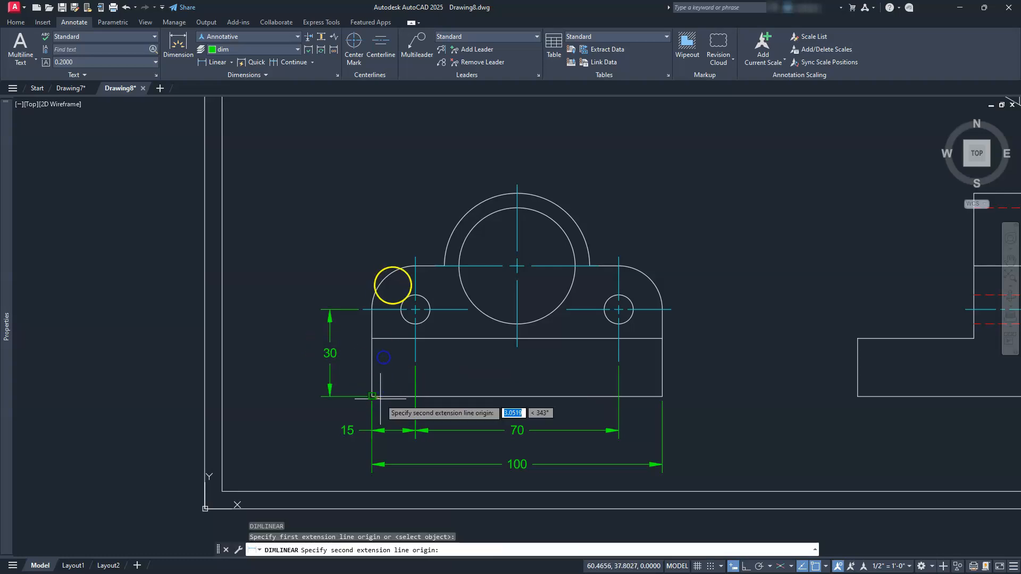
pyautogui.click(406, 266)
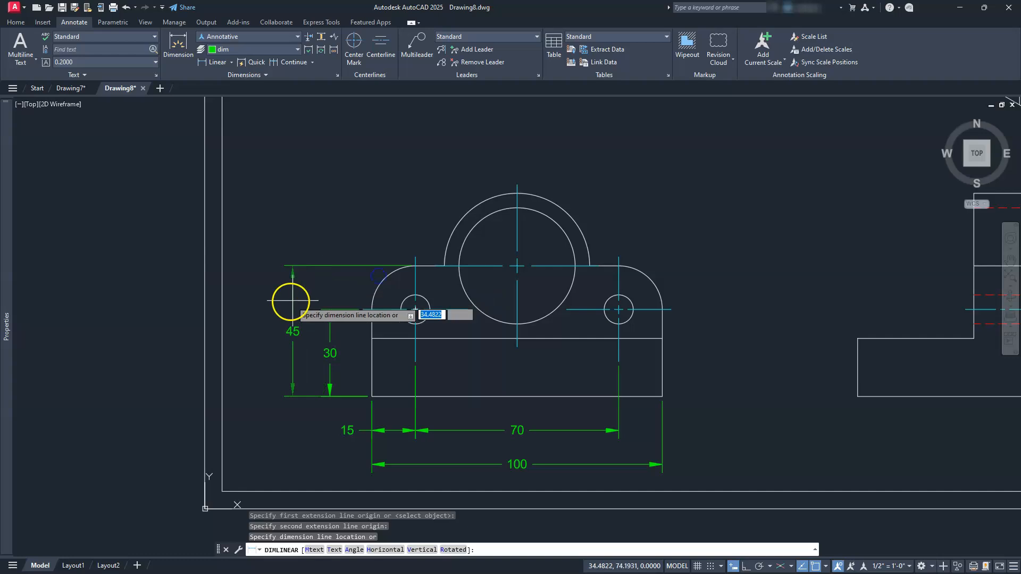
pyautogui.click(294, 302)
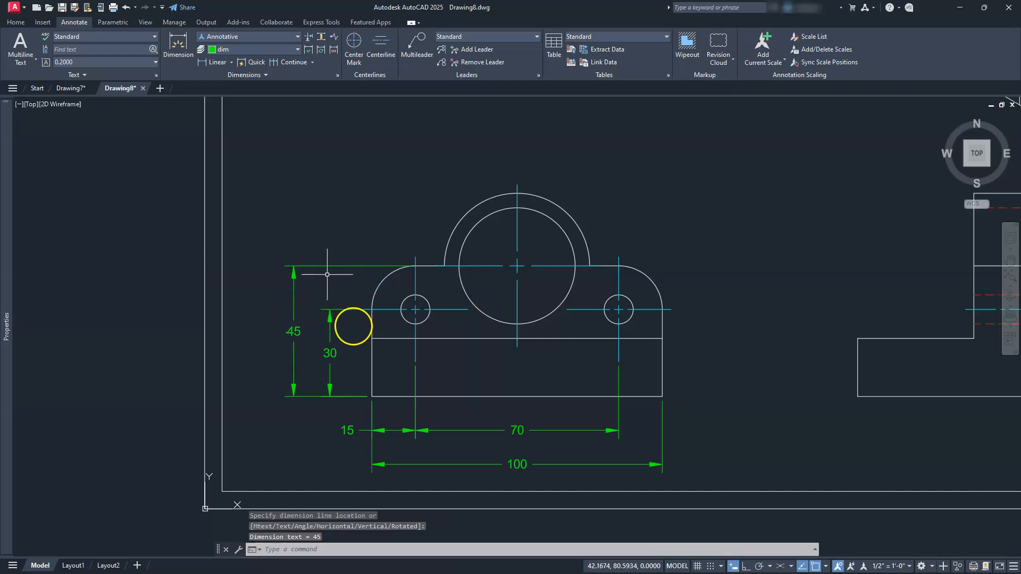
# Dimension the horizontal distance from the front view's left edge to the large hole's vertical centerline, placed above the arc.
pyautogui.rightClick(362, 322)
pyautogui.click(372, 309)
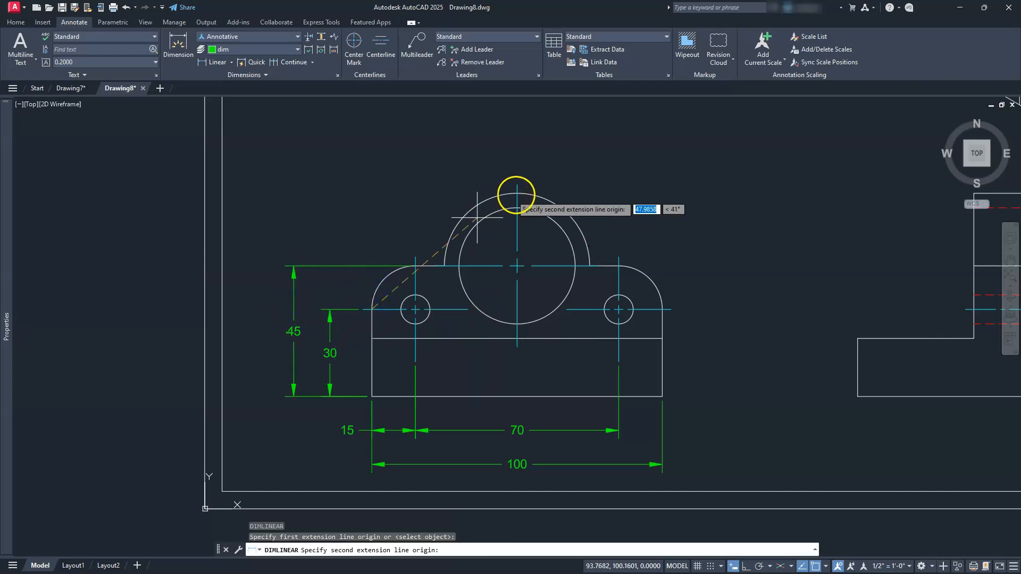
pyautogui.click(517, 194)
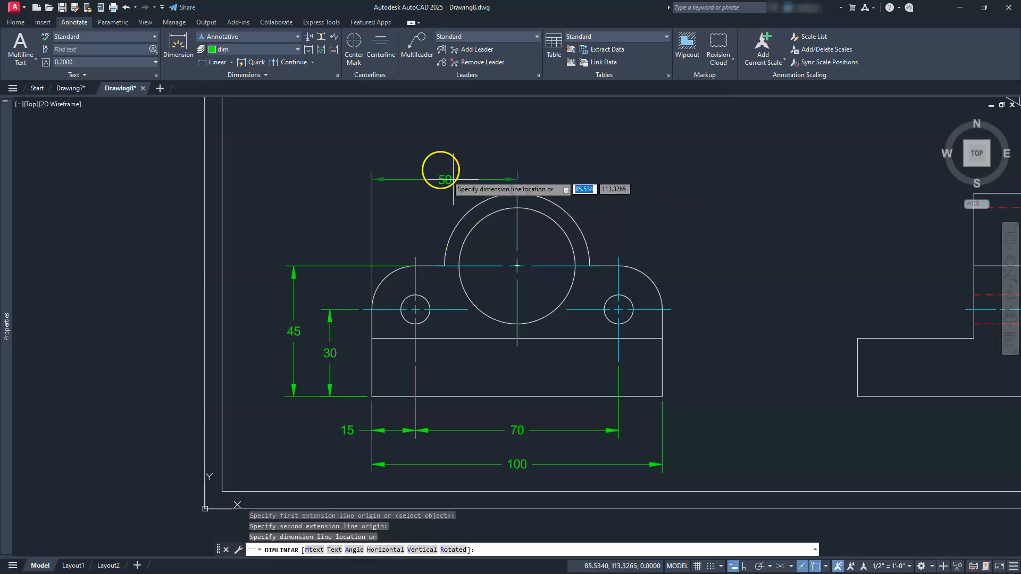
pyautogui.click(500, 166)
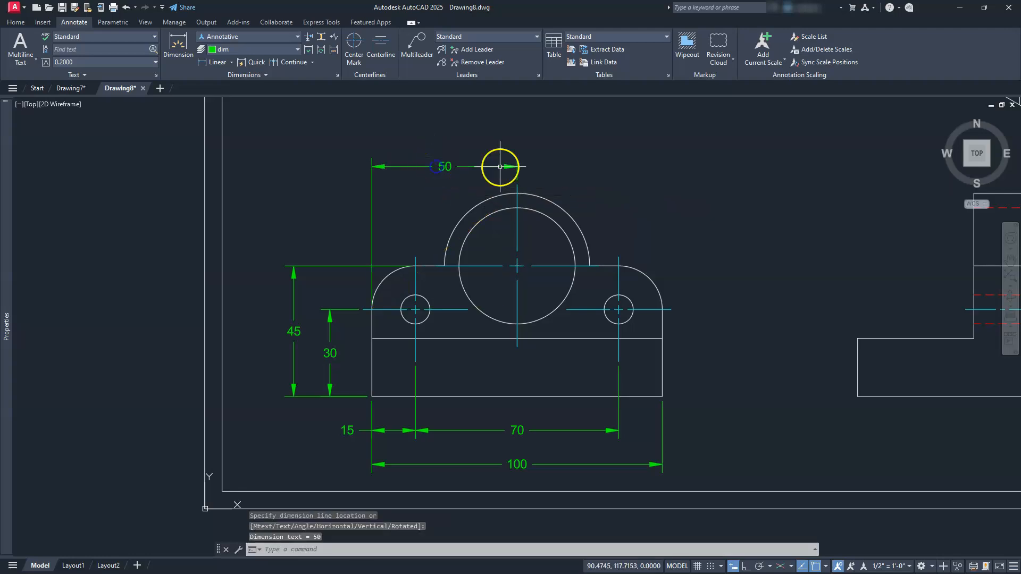
# Dimension the side view's overall height by selecting its right vertical edge and placing the dimension to the right of it.
pyautogui.moveTo(645, 336)
pyautogui.mouseDown(button='middle')
pyautogui.moveTo(598, 313)
pyautogui.moveTo(263, 327)
pyautogui.mouseUp(button='middle')
pyautogui.moveTo(744, 333); pyautogui.dragTo(661, 335, button='middle')
pyautogui.write('dli')
pyautogui.press('space')
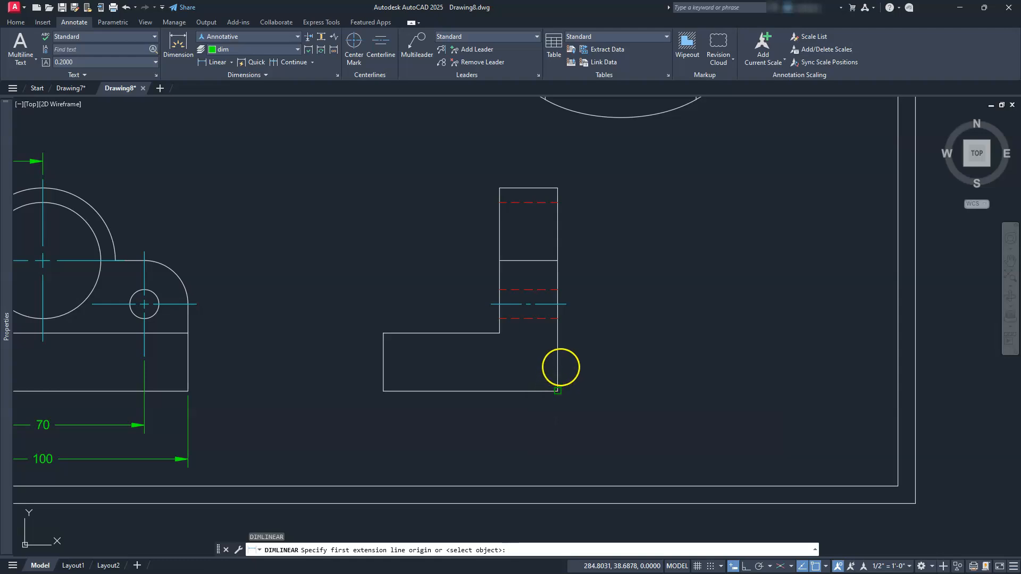
pyautogui.press('space')
pyautogui.click(560, 361)
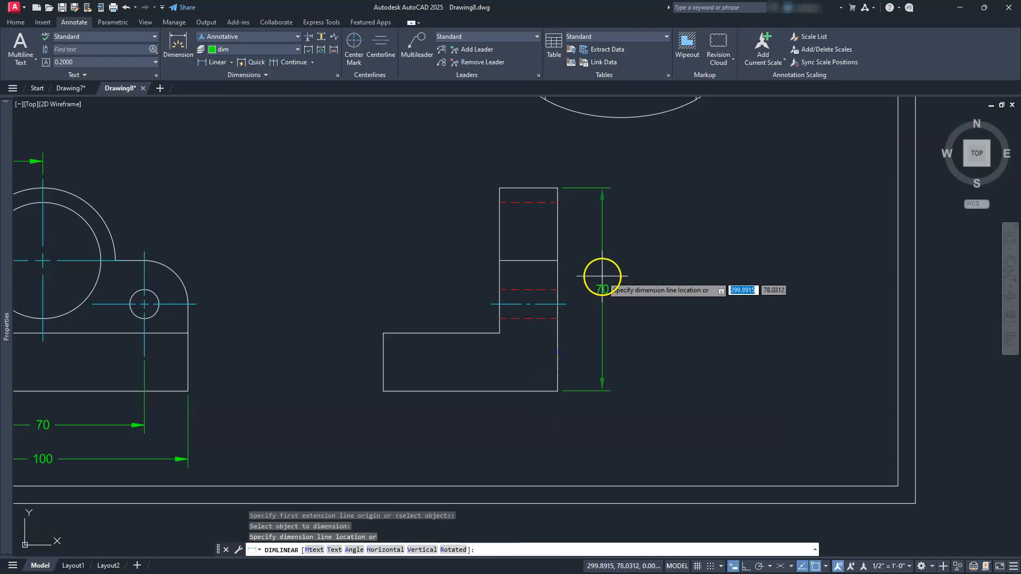
pyautogui.click(609, 276)
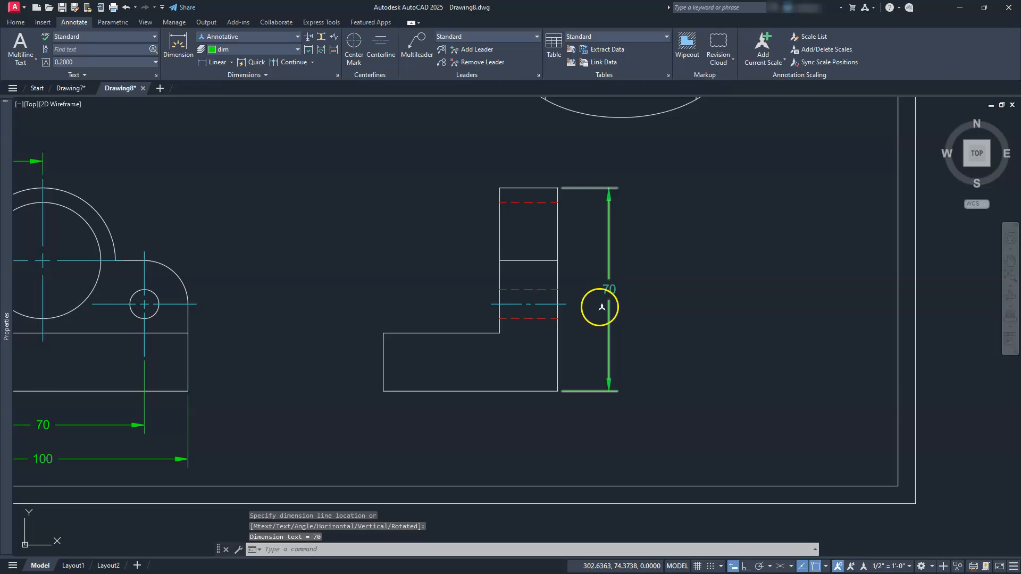
# Dimension the side view's overall width along its bottom edge, aligning the dimension line with the front view's overall width dimension.
pyautogui.press('space')
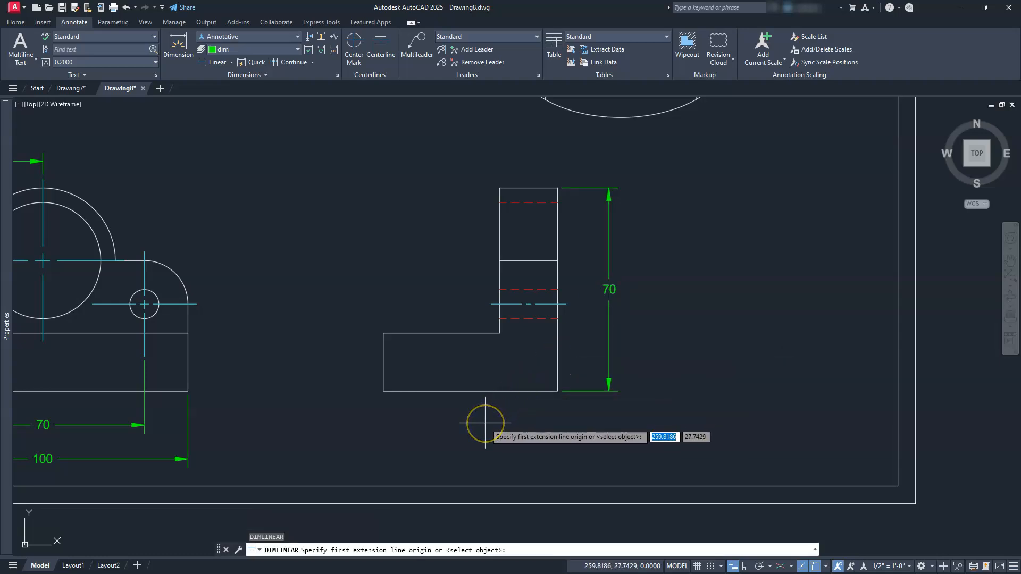
pyautogui.press('space')
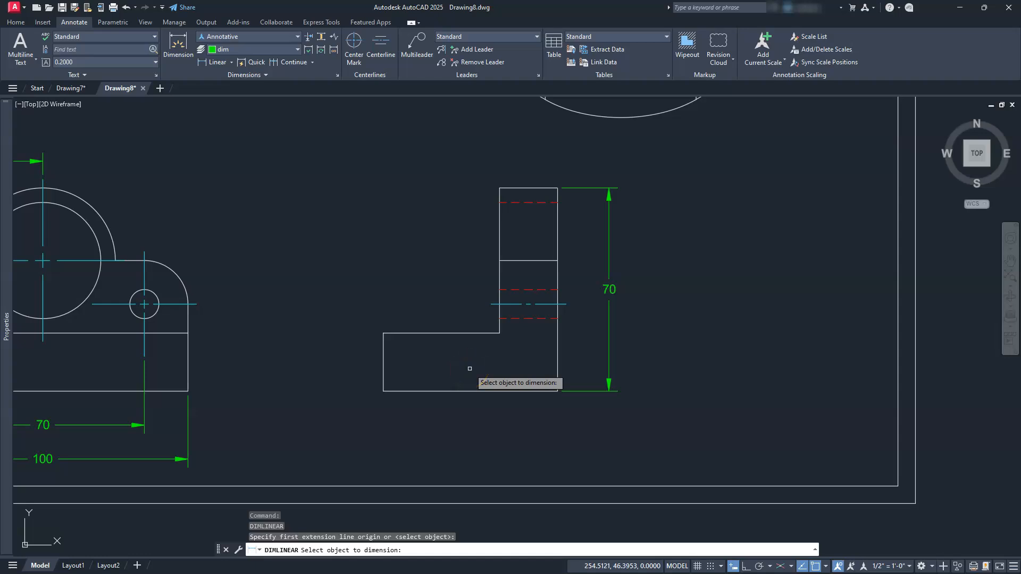
pyautogui.click(473, 389)
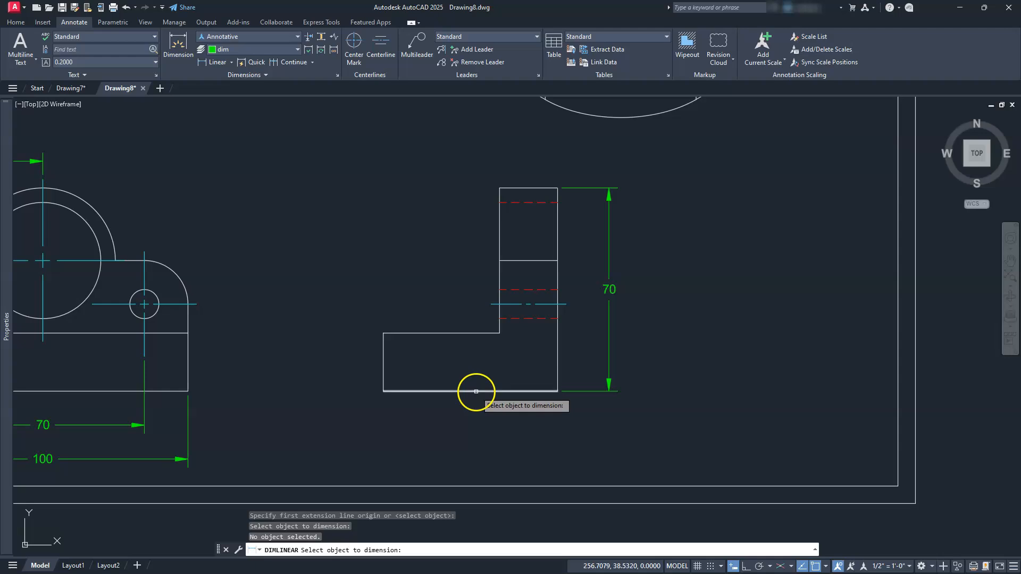
pyautogui.click(476, 391)
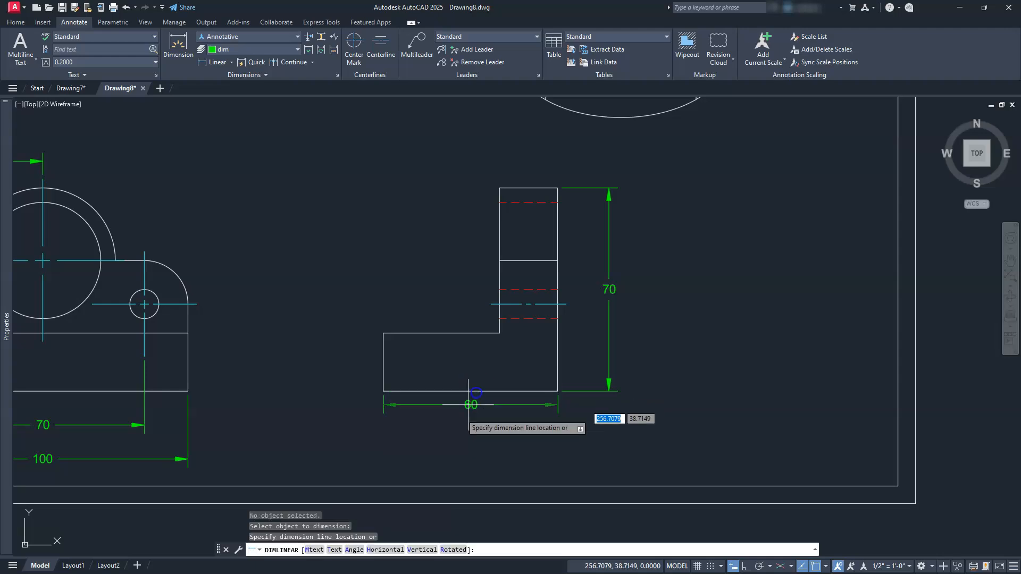
pyautogui.click(188, 459)
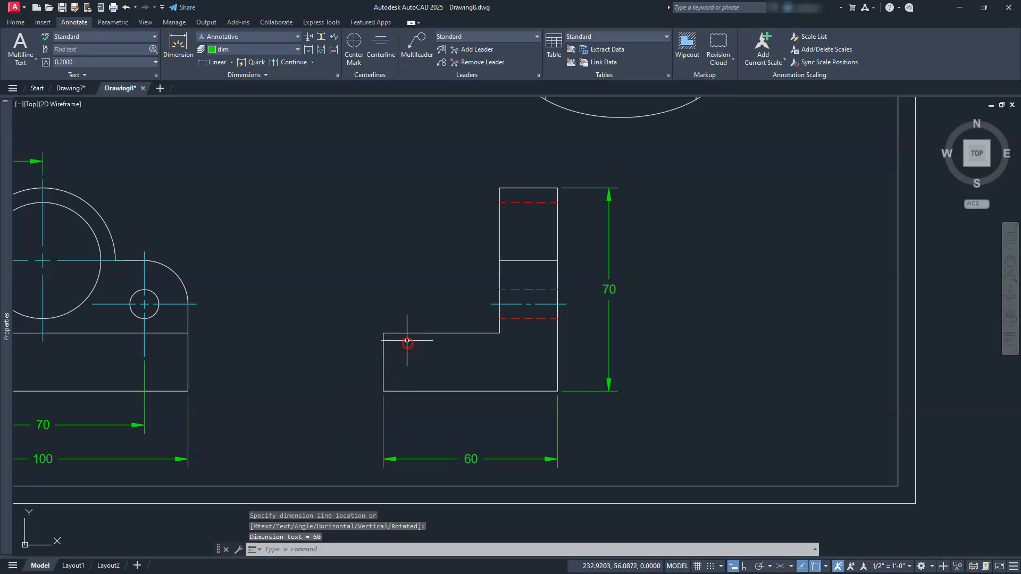
# Dimension the height of the side view's base by selecting its left vertical edge and placing the dimension to the left.
pyautogui.moveTo(408, 343); pyautogui.dragTo(413, 361, button='middle')
pyautogui.press('Return')
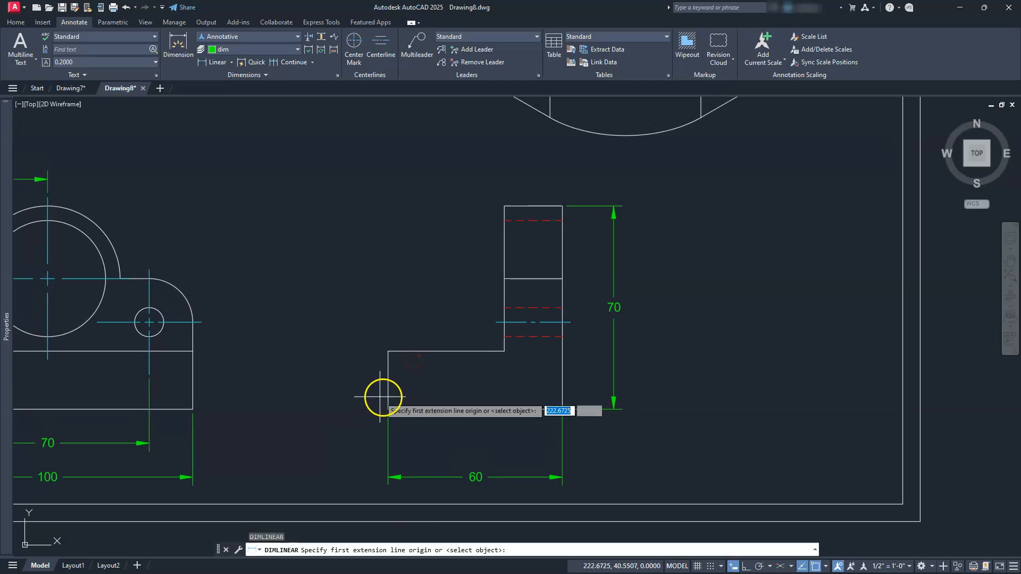
pyautogui.press('Return')
pyautogui.click(387, 391)
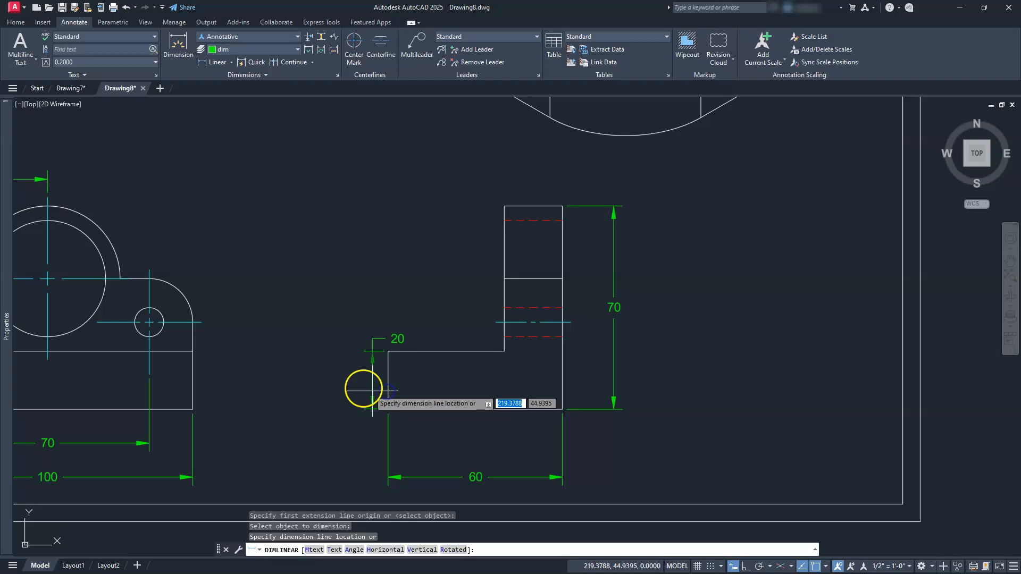
pyautogui.click(340, 388)
# Dimension the thickness of the side view's upright by selecting its top edge and placing the dimension above it.
pyautogui.press('Return')
pyautogui.press('Return')
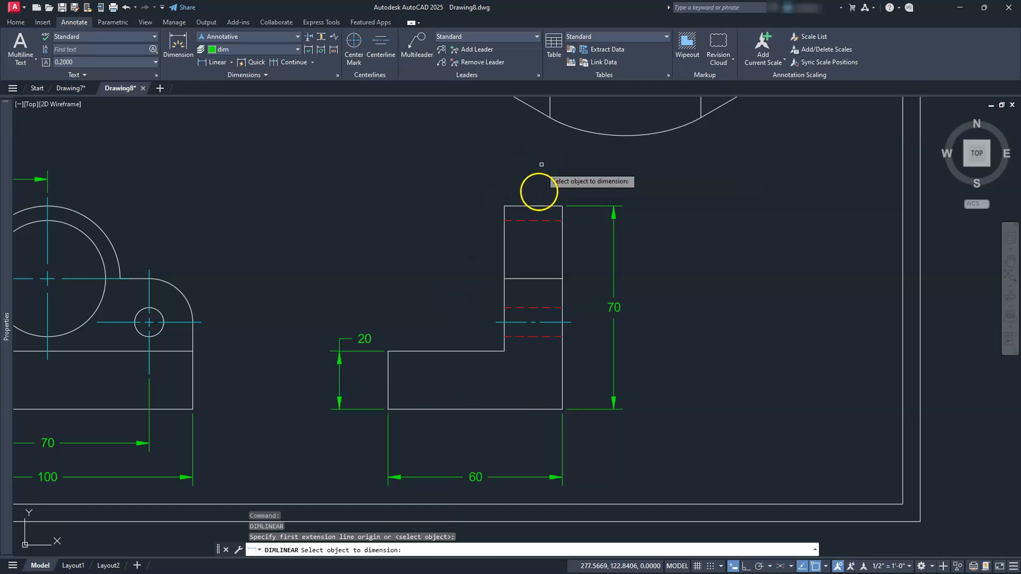
pyautogui.click(534, 207)
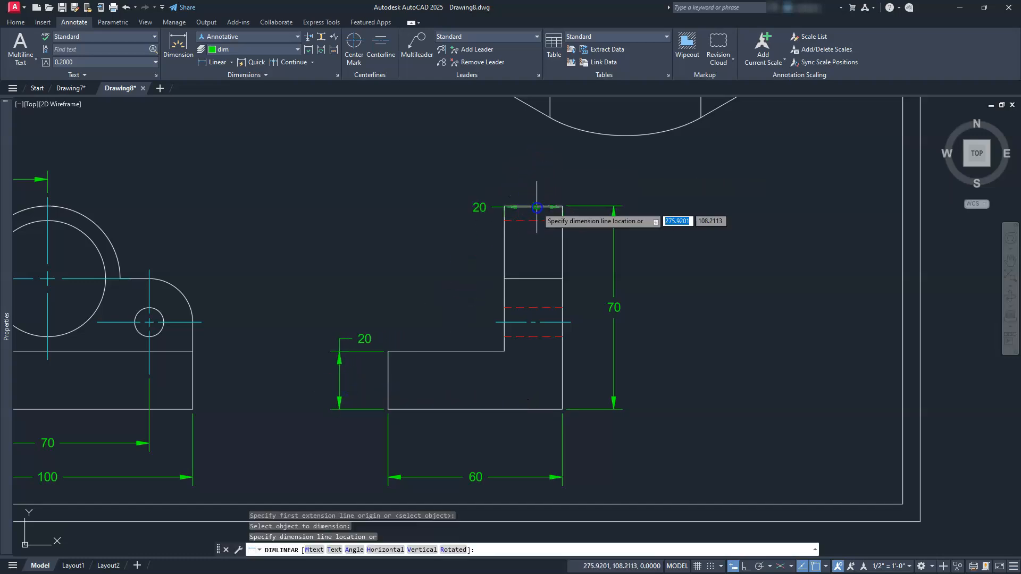
pyautogui.click(535, 176)
# Add a radius dimension to the top view's lower right rounded corner, placed outside the arc.
pyautogui.scroll(-3, 381, 246)
pyautogui.moveTo(381, 247)
pyautogui.mouseDown(button='middle')
pyautogui.moveTo(412, 365)
pyautogui.moveTo(645, 451)
pyautogui.mouseUp(button='middle')
pyautogui.scroll(2, 581, 326)
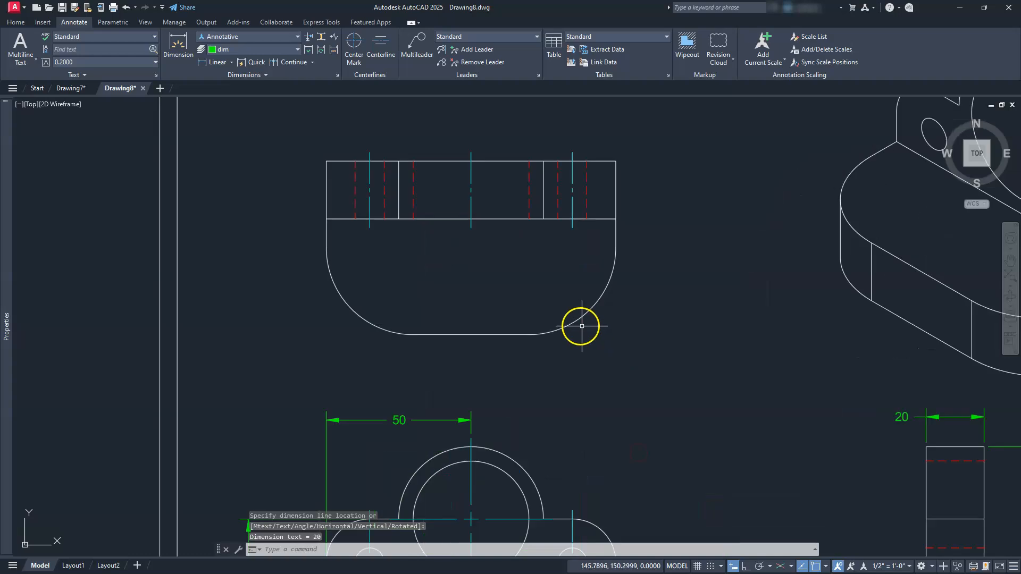
pyautogui.moveTo(563, 316); pyautogui.dragTo(550, 336, button='middle')
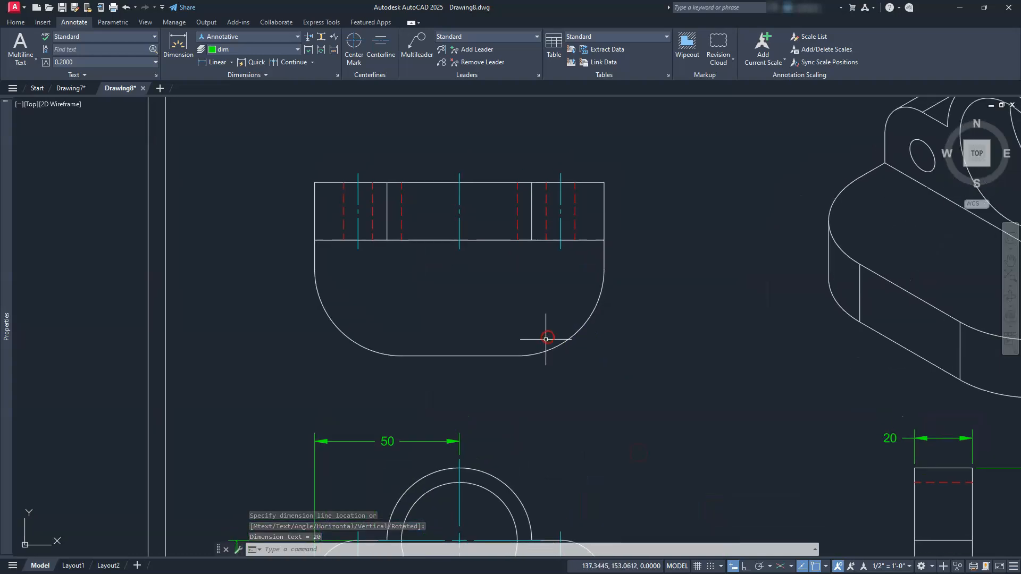
pyautogui.click(231, 63)
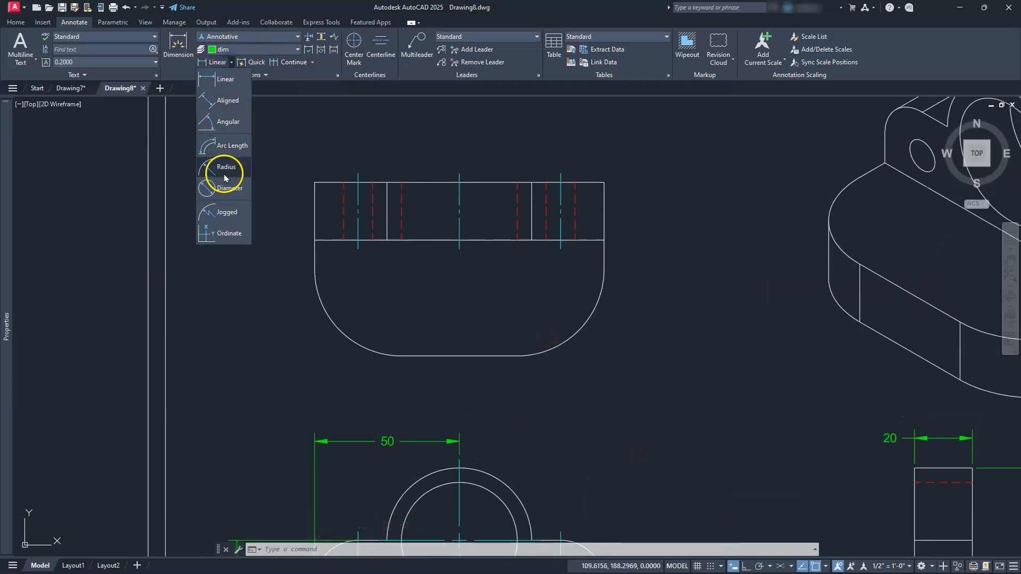
pyautogui.click(223, 173)
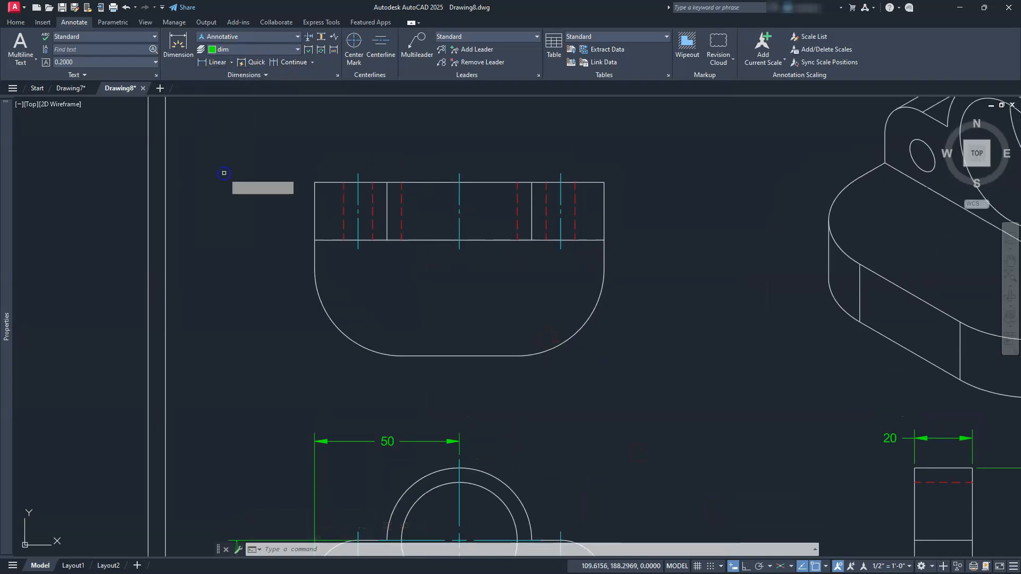
pyautogui.click(579, 330)
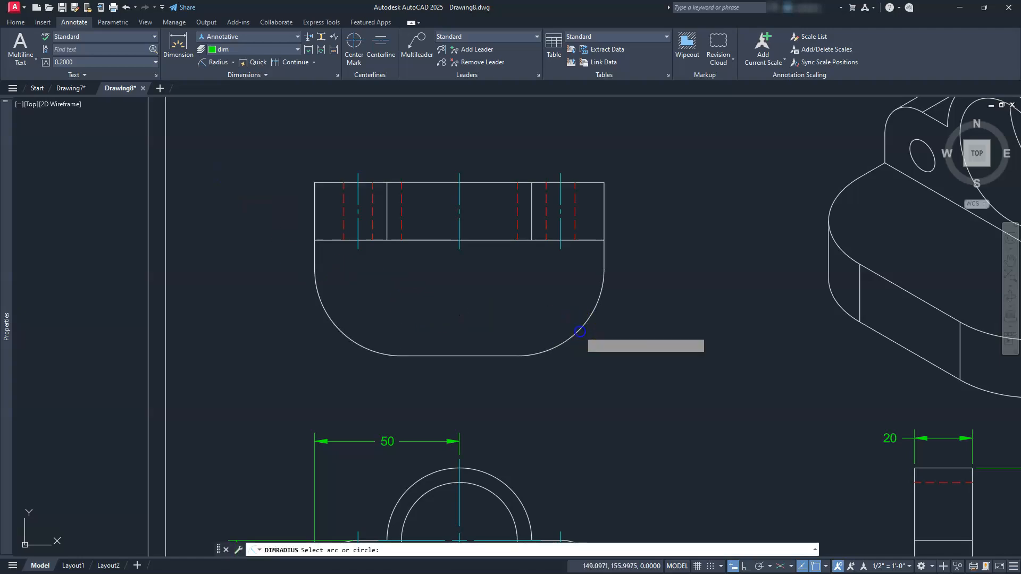
pyautogui.click(594, 367)
# Add a radius dimension to the front view's right rounded shoulder, placed up and to the right of the arc.
pyautogui.moveTo(592, 417); pyautogui.dragTo(478, 208, button='middle')
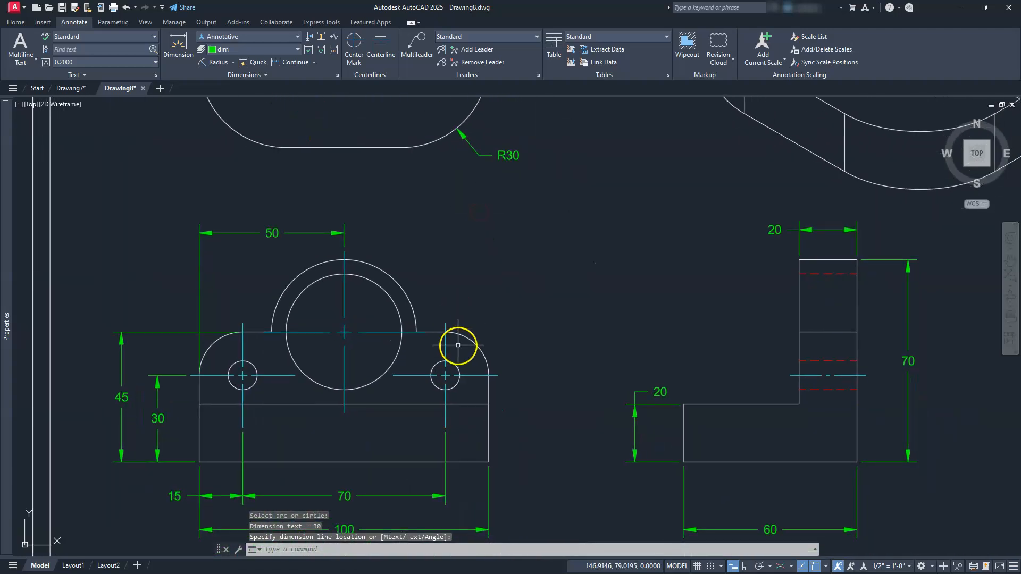
pyautogui.press('Return')
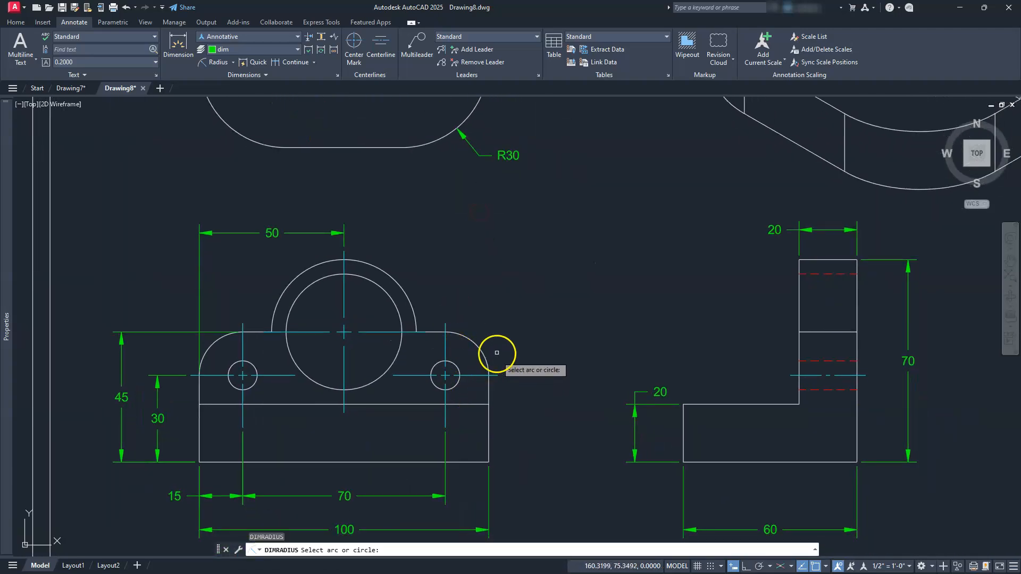
pyautogui.click(485, 354)
pyautogui.click(514, 313)
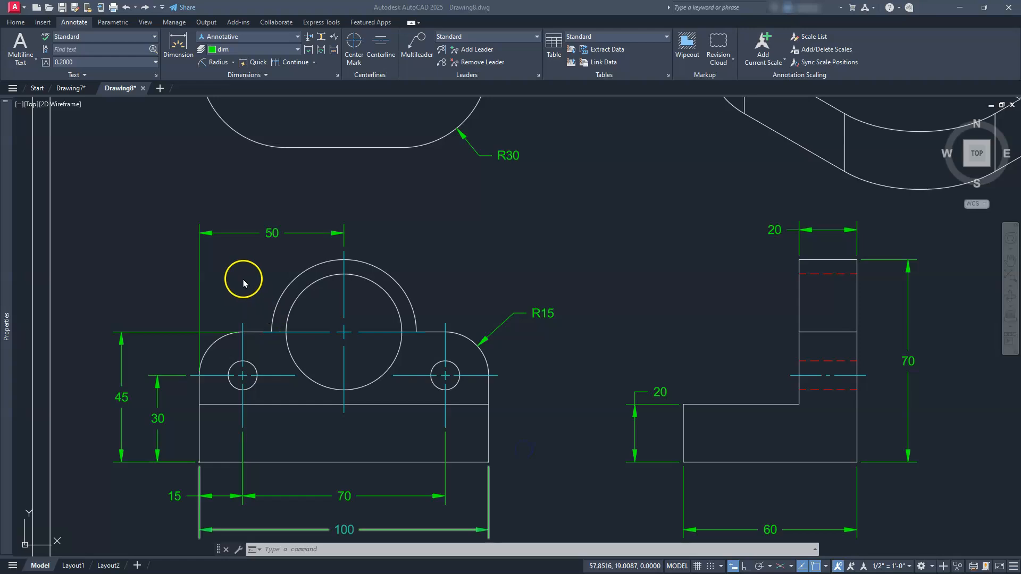
# Add a radius dimension to the front view's large outer arc, placed at its upper left.
pyautogui.click(198, 67)
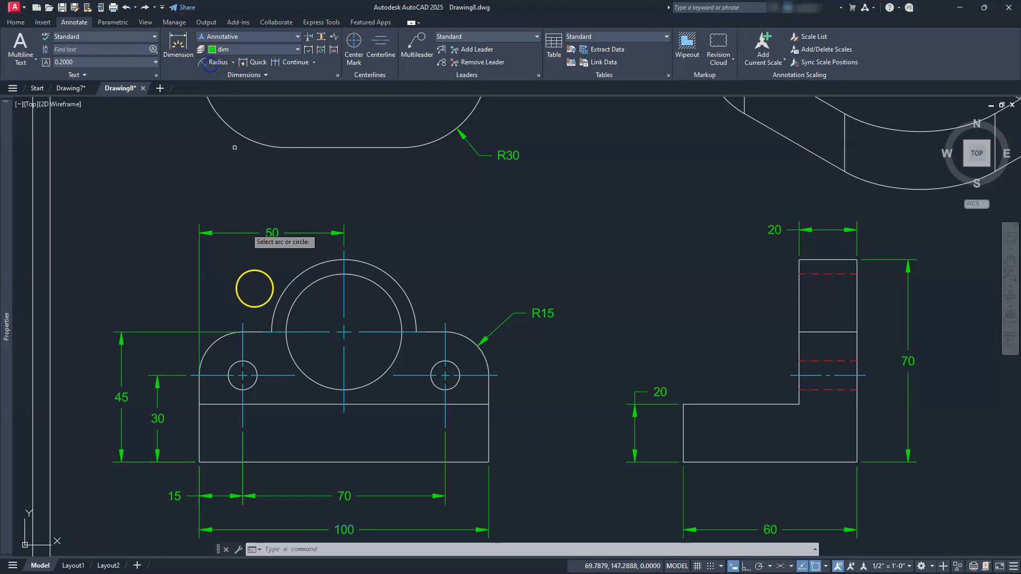
pyautogui.click(289, 284)
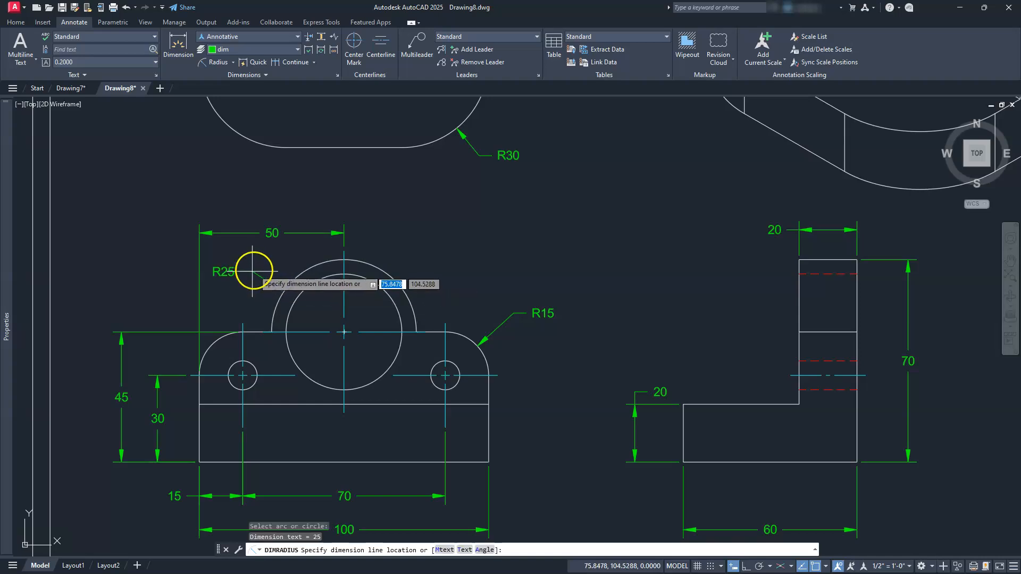
pyautogui.click(262, 270)
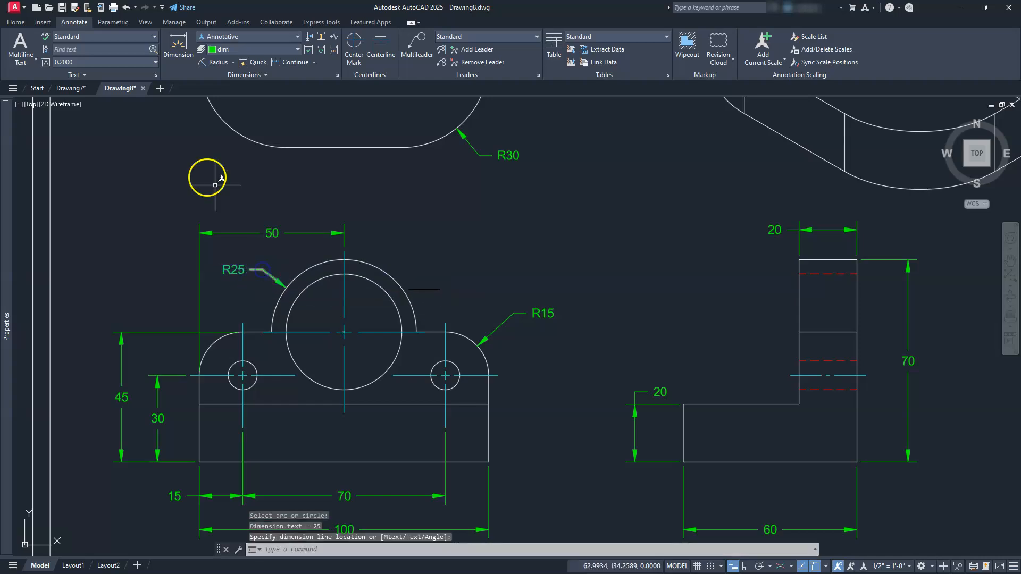
# Add a diameter dimension to the front view's large hole, placed above and to the right of the outer arc.
pyautogui.click(232, 62)
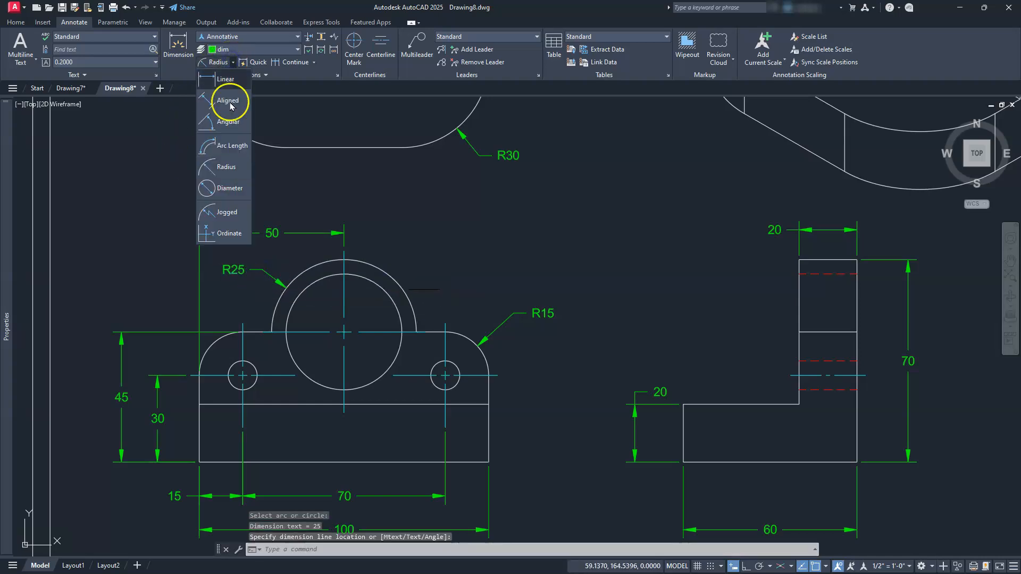
pyautogui.click(231, 184)
pyautogui.click(388, 295)
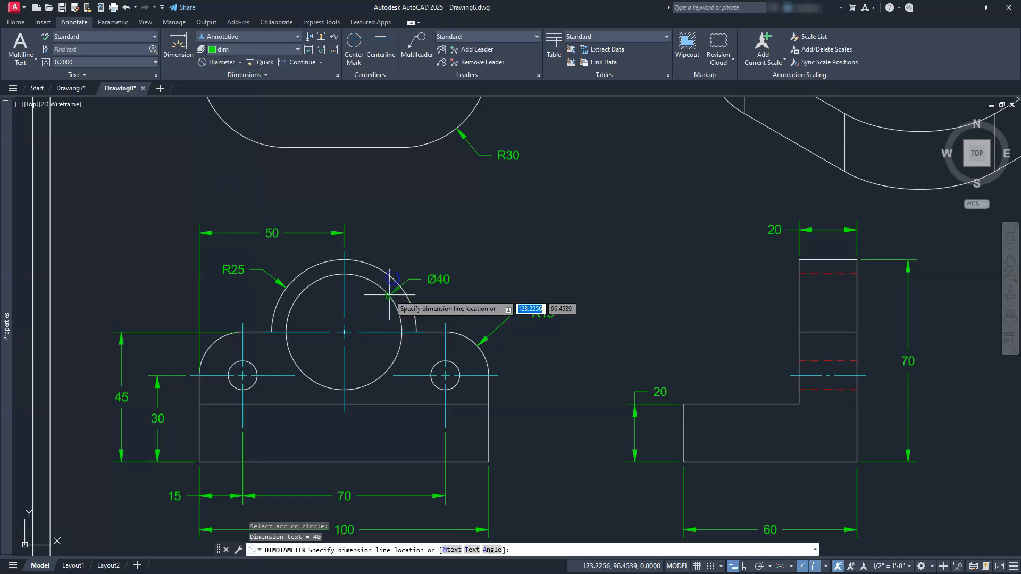
pyautogui.click(399, 242)
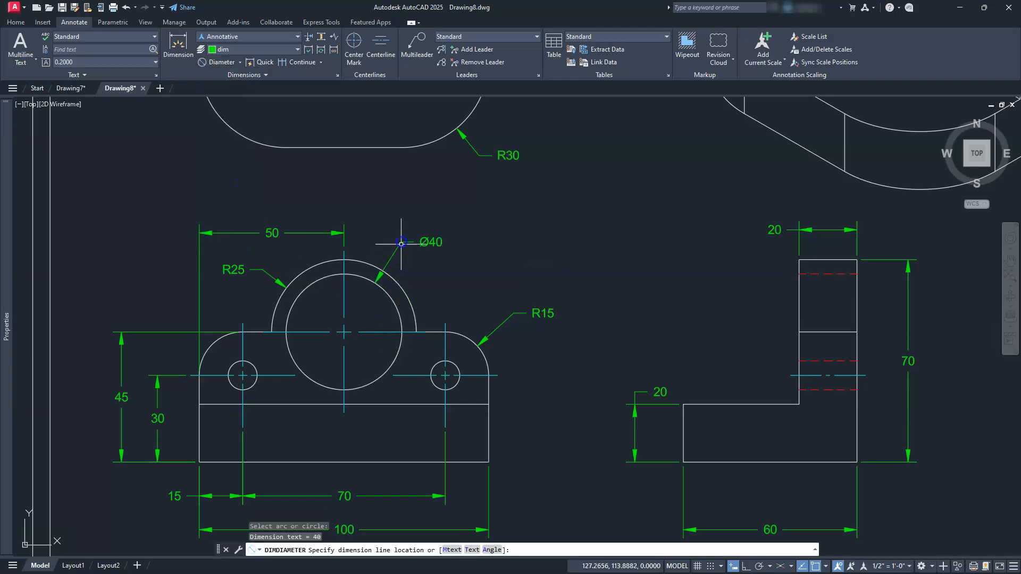
# Add a diameter dimension to the front view's right small hole, placed above the shoulder radius dimension.
pyautogui.press('Return')
pyautogui.click(452, 362)
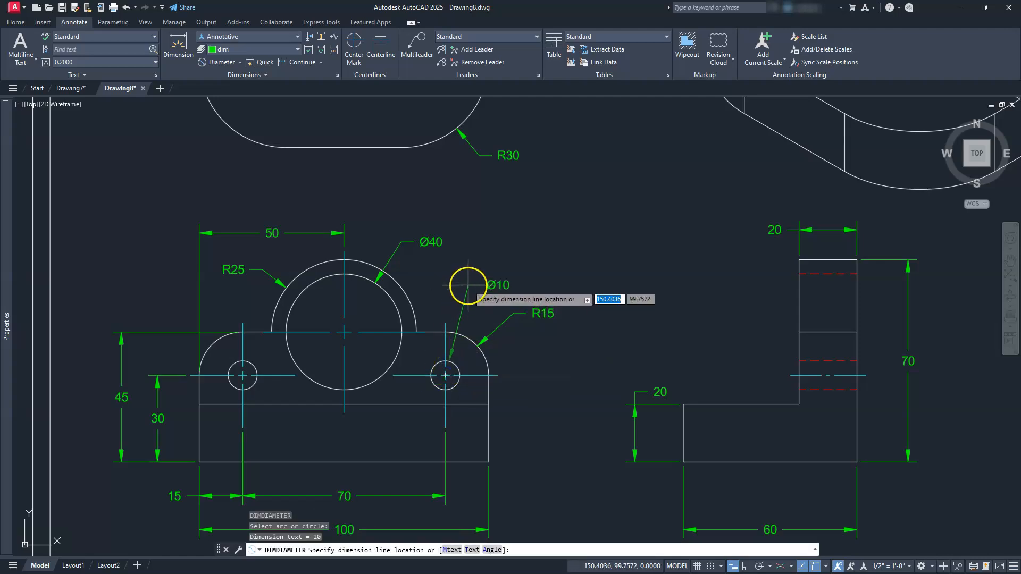
pyautogui.click(468, 285)
pyautogui.press('Escape')
pyautogui.press('Escape')
pyautogui.press('Escape')
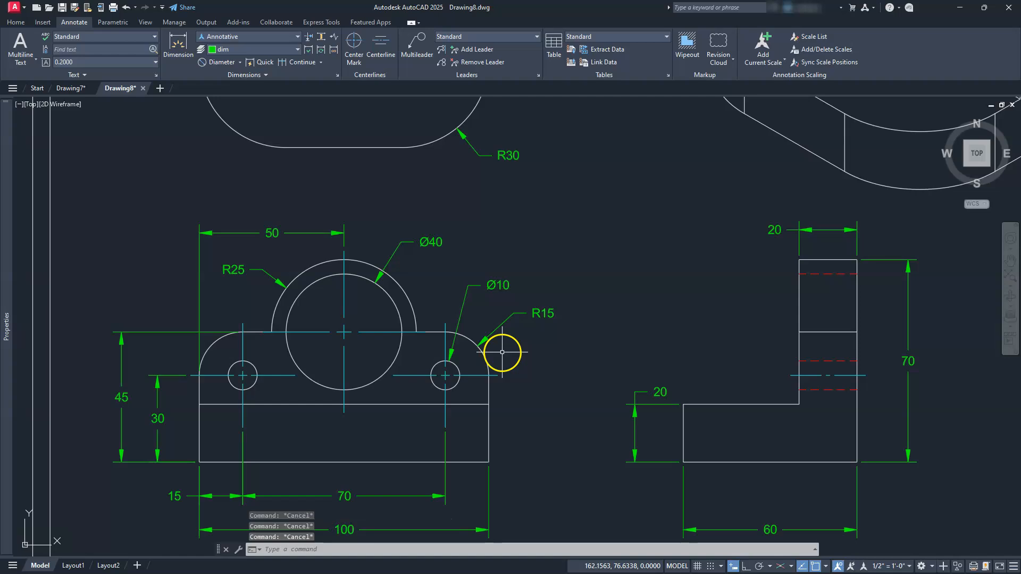
# Edit the side view's overall height dimension text to read (70), marking it as a reference dimension.
pyautogui.moveTo(704, 414)
pyautogui.mouseDown(button='middle')
pyautogui.moveTo(604, 369)
pyautogui.moveTo(402, 378)
pyautogui.mouseUp(button='middle')
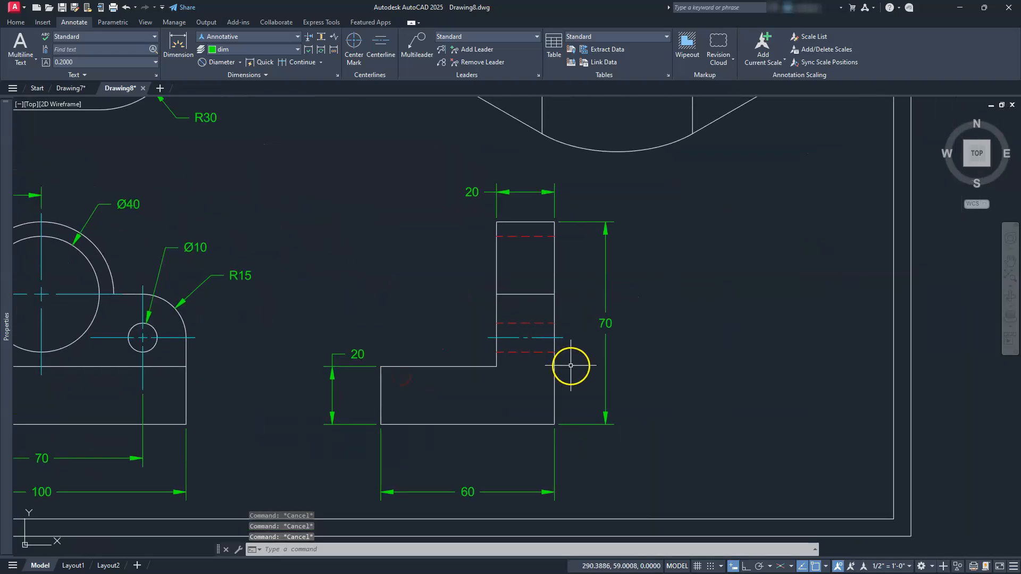
pyautogui.click(605, 324)
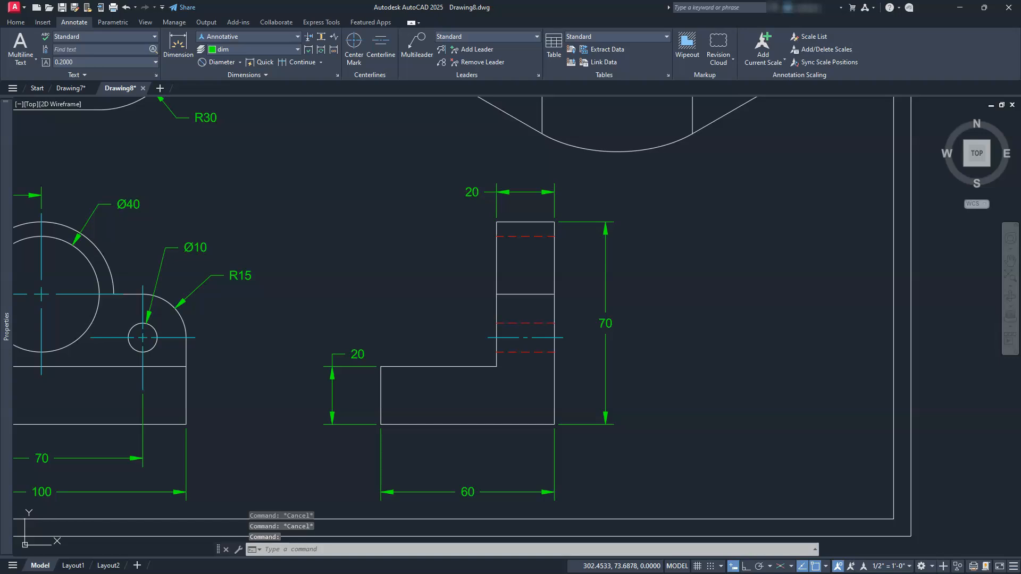
pyautogui.doubleClick(606, 323)
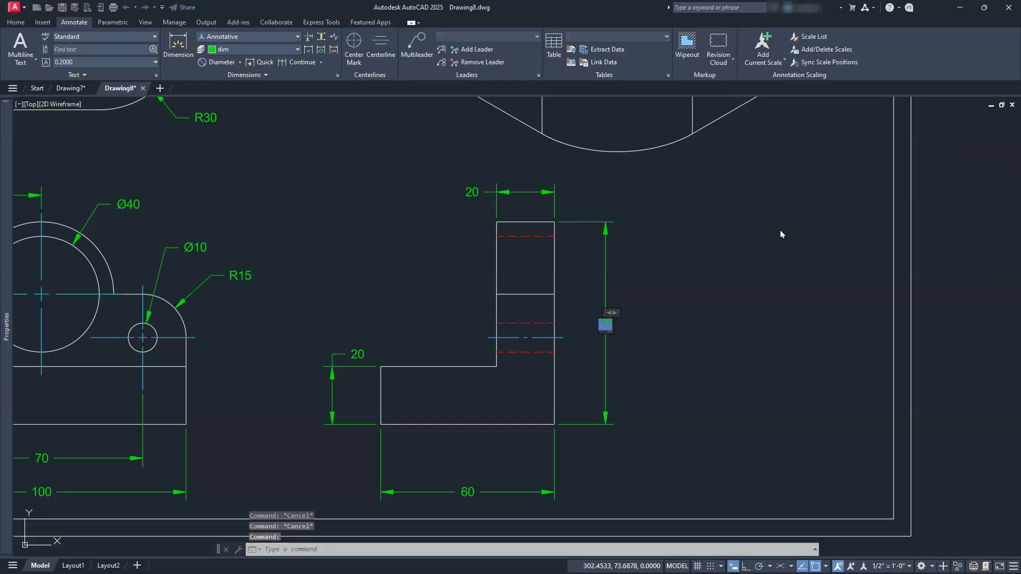
pyautogui.write('(70')
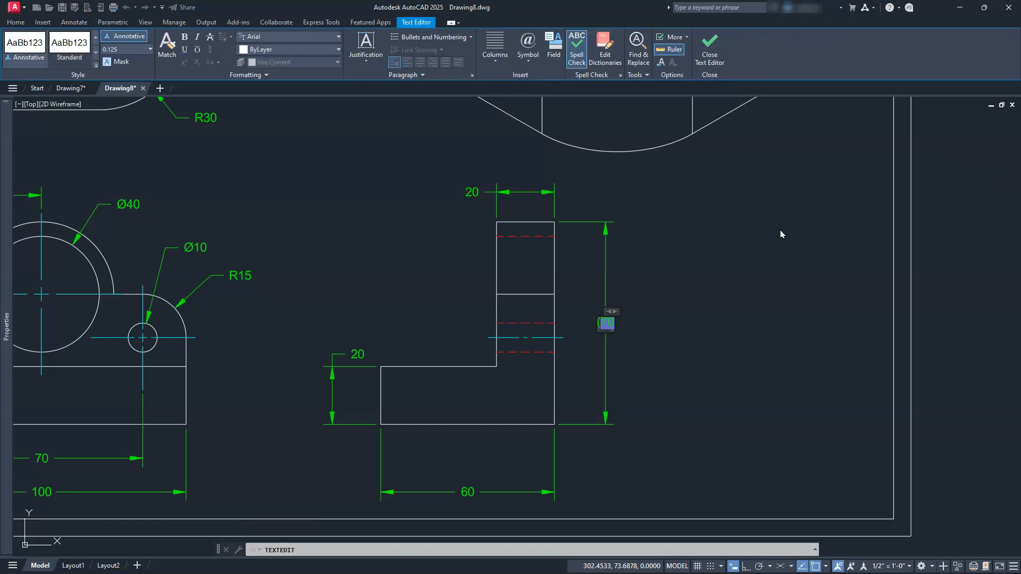
pyautogui.write(')')
# Add the prefix 2x to the radius dimension on the front view's right rounded shoulder.
pyautogui.moveTo(315, 286)
pyautogui.mouseDown(button='middle')
pyautogui.moveTo(741, 242)
pyautogui.moveTo(755, 259)
pyautogui.mouseUp(button='middle')
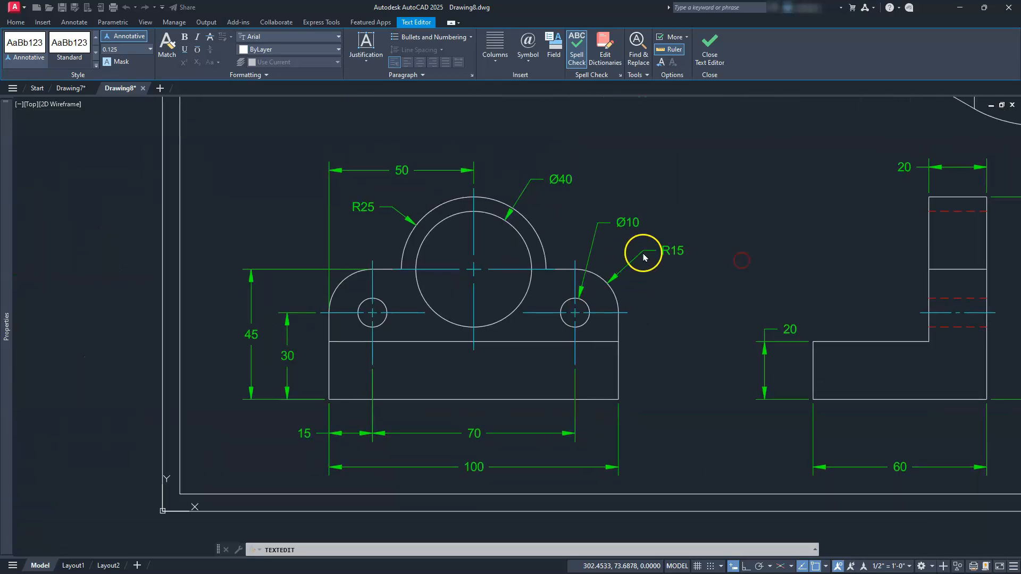
pyautogui.doubleClick(672, 248)
pyautogui.click(669, 258)
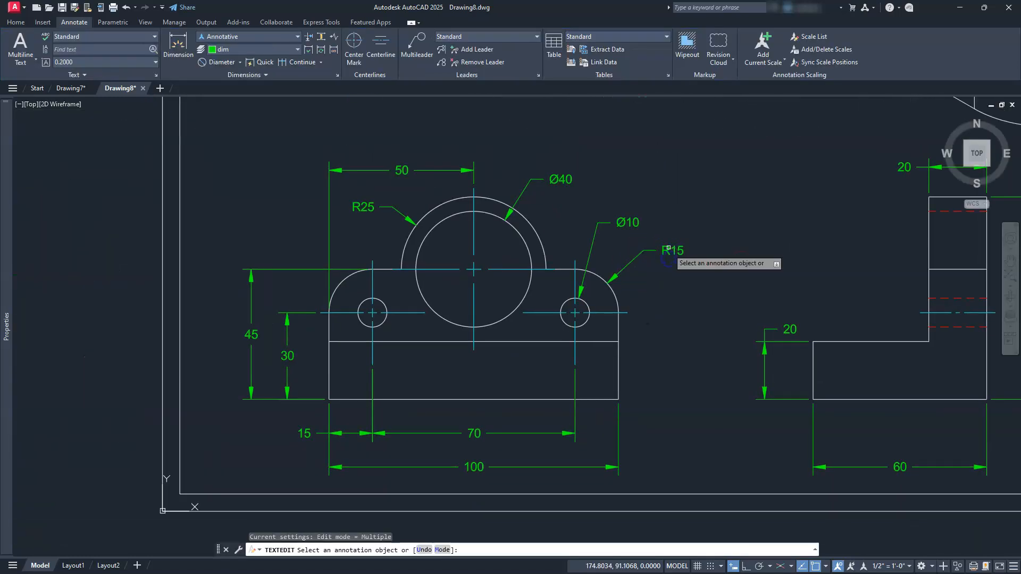
pyautogui.click(668, 250)
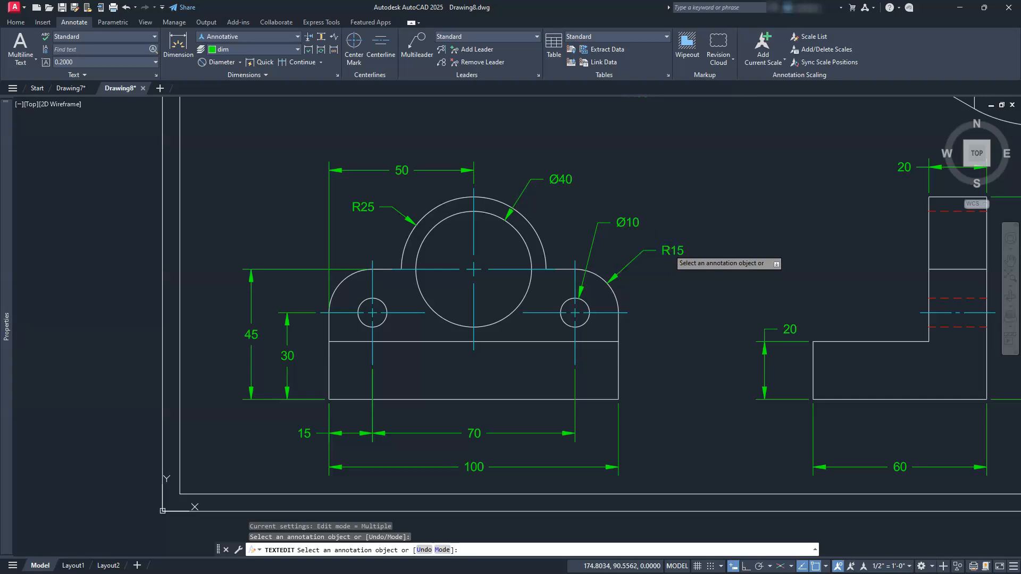
pyautogui.click(669, 250)
pyautogui.write('2x')
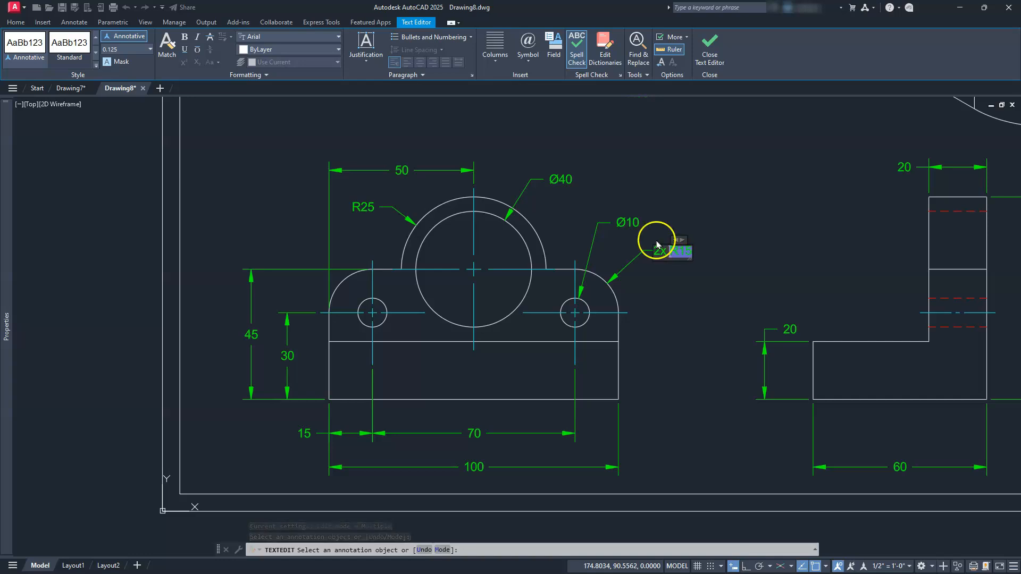
# Add the prefix 2x to the diameter dimension on the front view's right small hole.
pyautogui.click(629, 225)
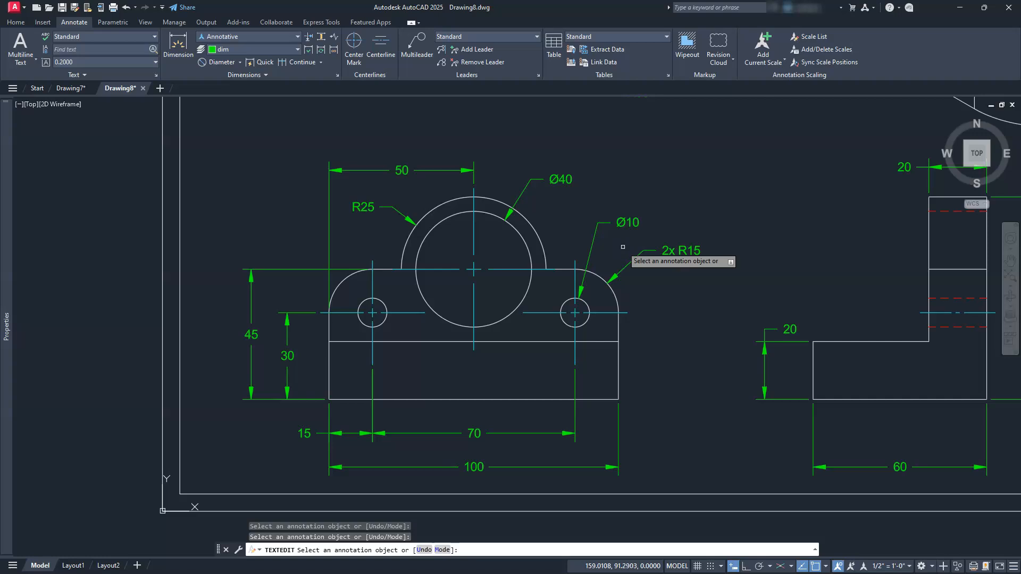
pyautogui.click(626, 223)
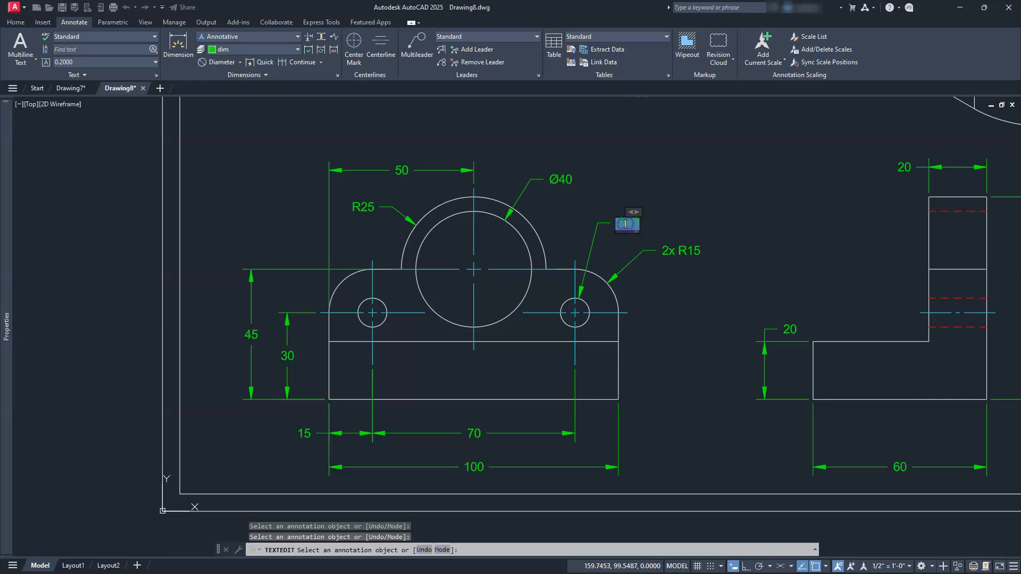
pyautogui.press('Home')
pyautogui.write('2x')
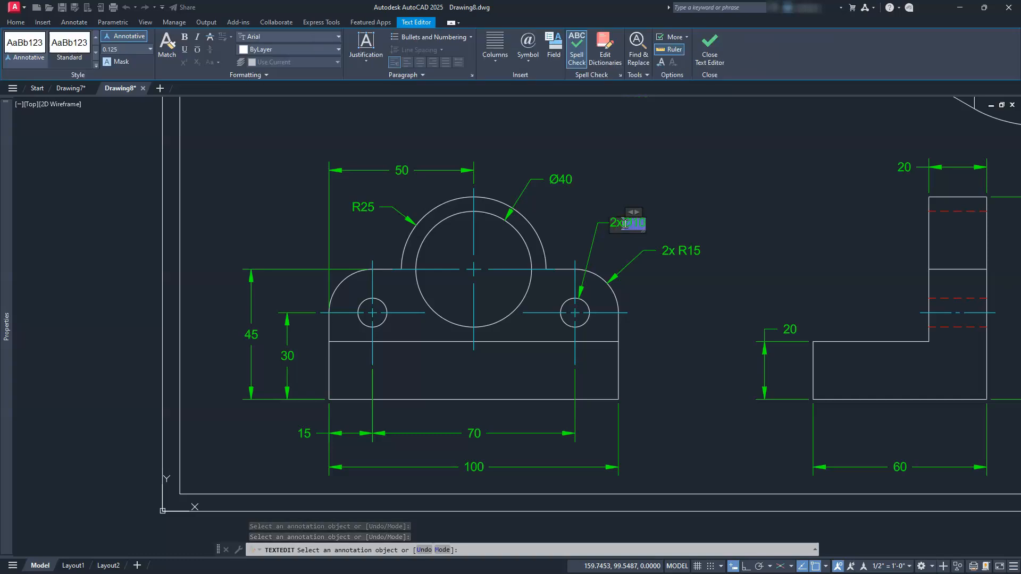
pyautogui.click(646, 182)
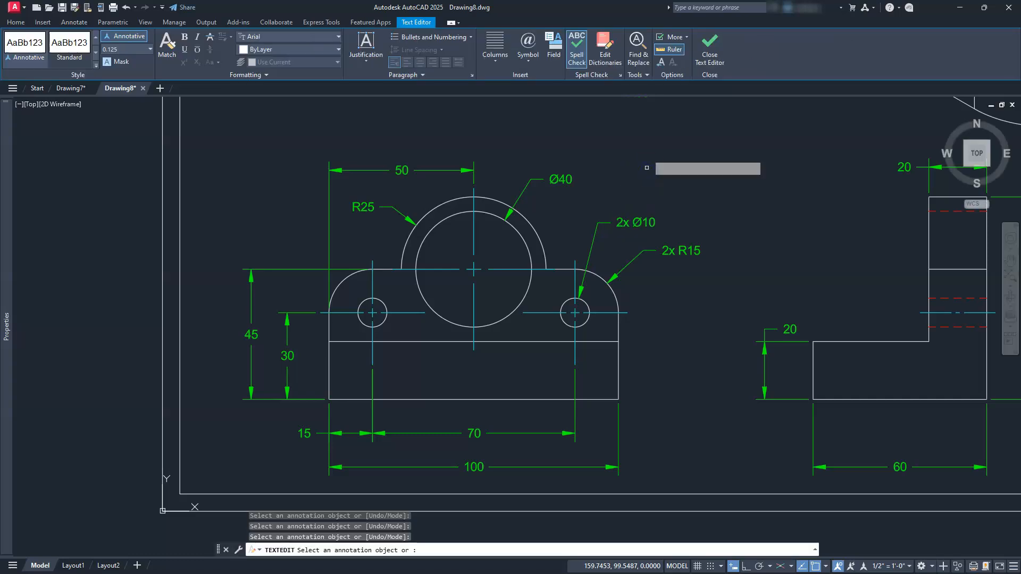
# Add the prefix 2x to the radius dimension on the top view's rounded corner and finish the text editing.
pyautogui.moveTo(650, 224); pyautogui.dragTo(602, 346, button='middle')
pyautogui.click(608, 315)
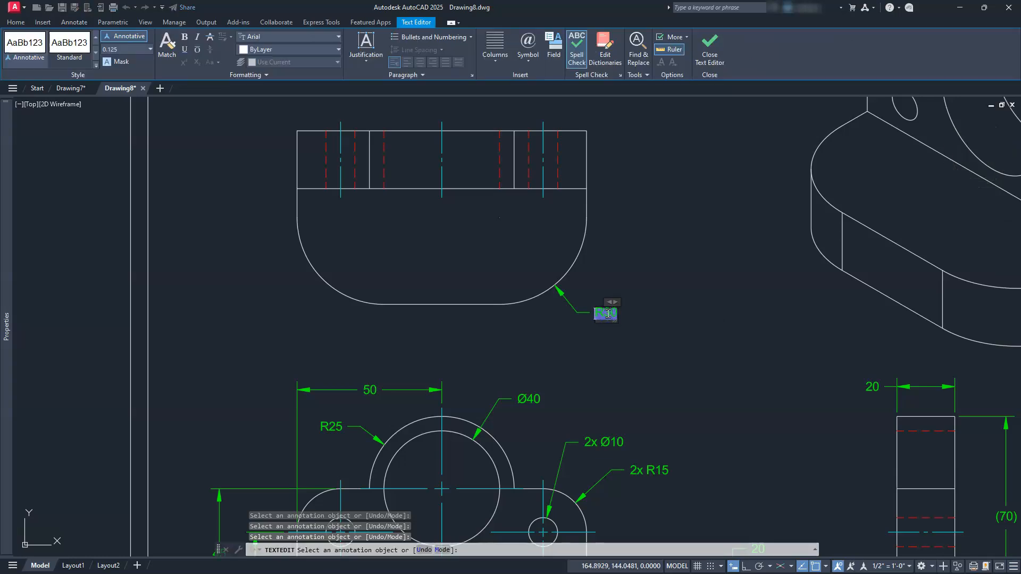
pyautogui.write('2x')
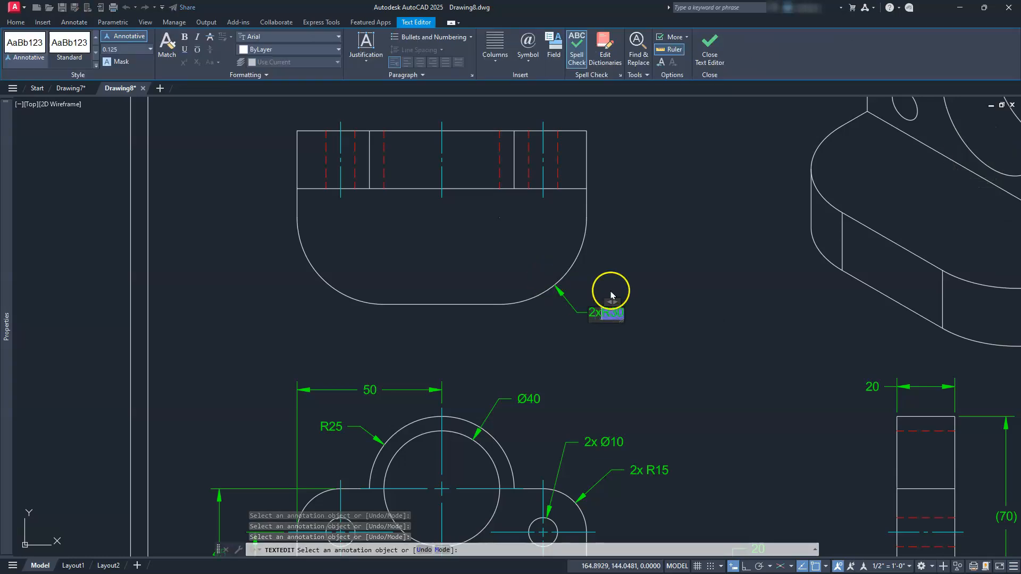
pyautogui.click(664, 283)
pyautogui.press('Escape')
pyautogui.scroll(-4, 729, 316)
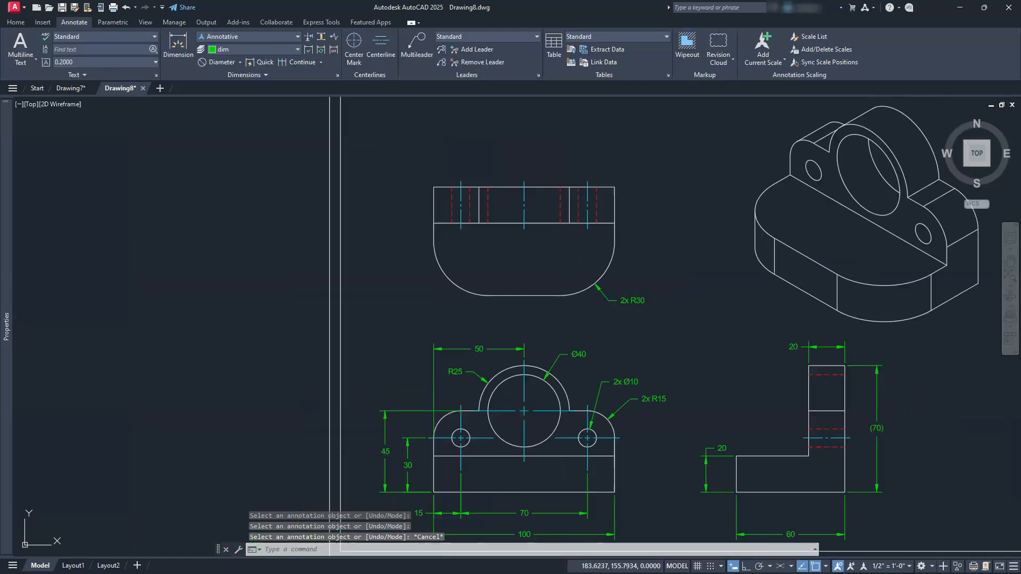
pyautogui.moveTo(772, 339)
pyautogui.mouseDown(button='middle')
pyautogui.moveTo(654, 357)
pyautogui.moveTo(618, 330)
pyautogui.mouseUp(button='middle')
pyautogui.middleClick(618, 329)
pyautogui.middleClick(618, 330)
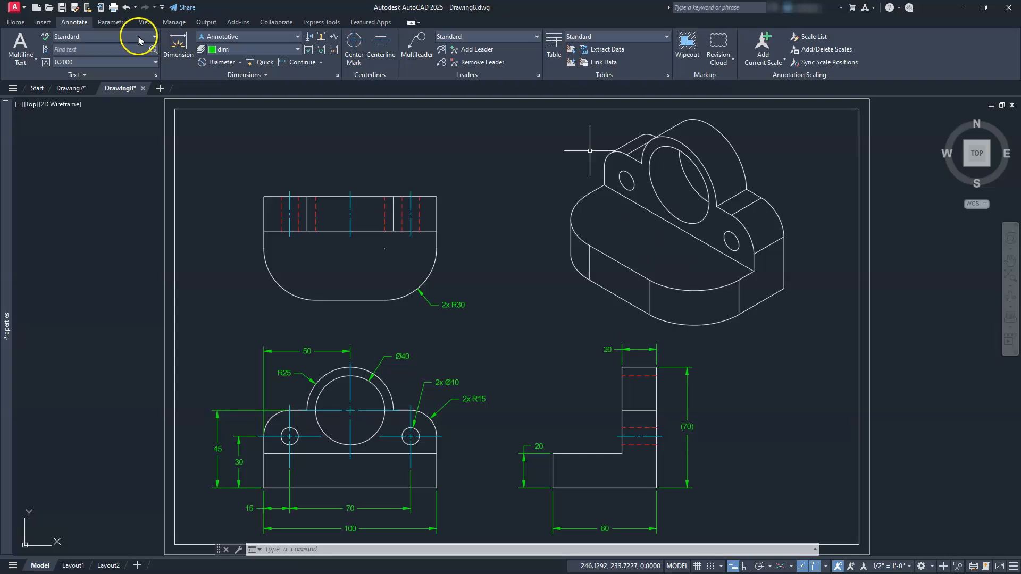
# Inspect the front view's drawing view settings, including its scale, in the Drawing7 layout and return to Drawing8.
pyautogui.click(72, 89)
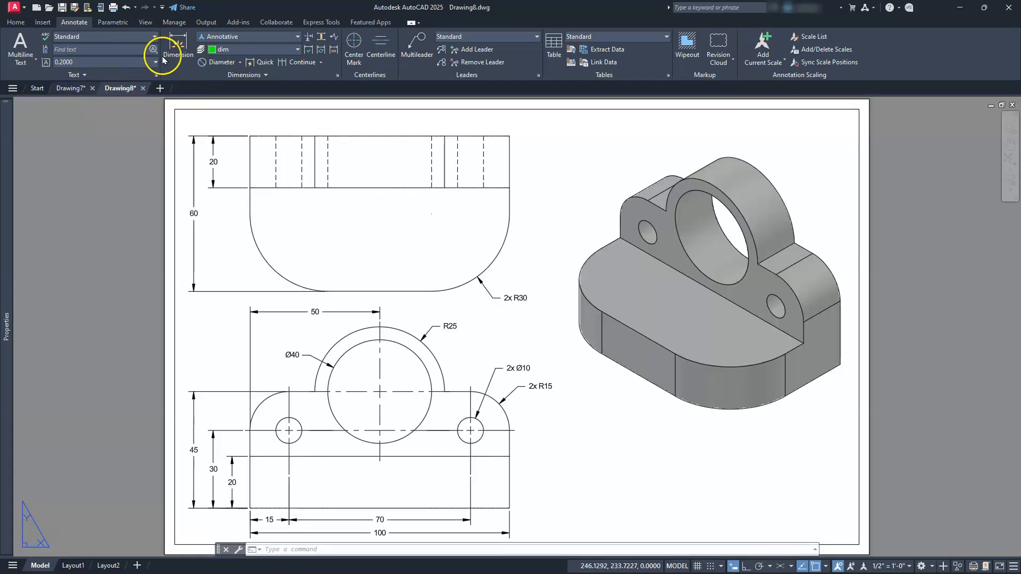
pyautogui.click(419, 421)
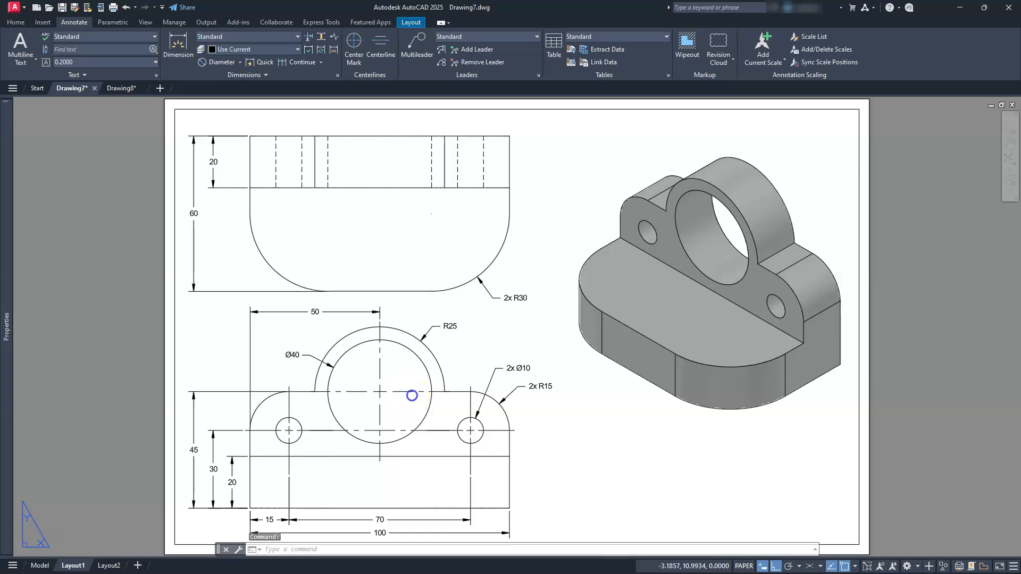
pyautogui.click(307, 155)
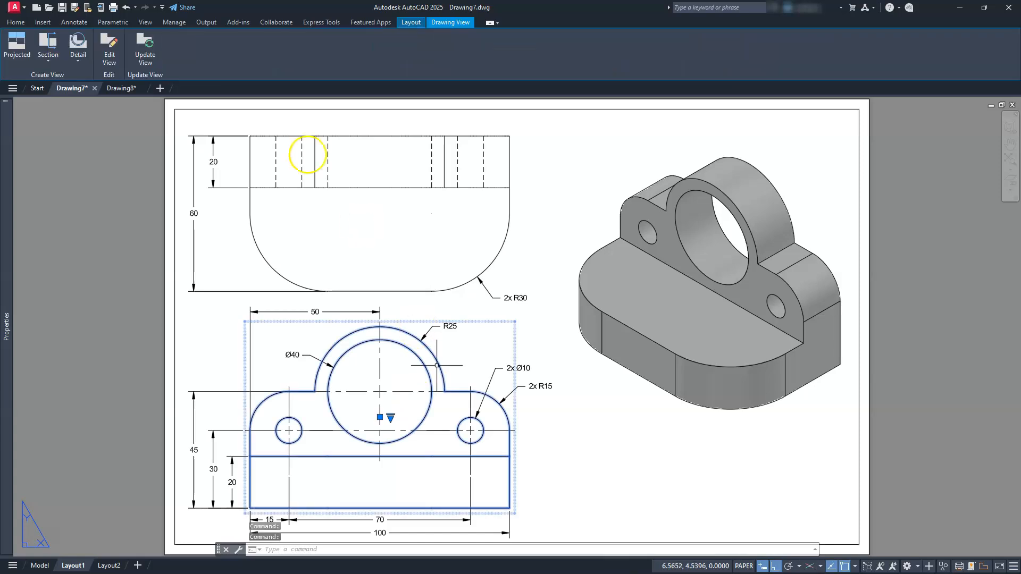
pyautogui.click(108, 45)
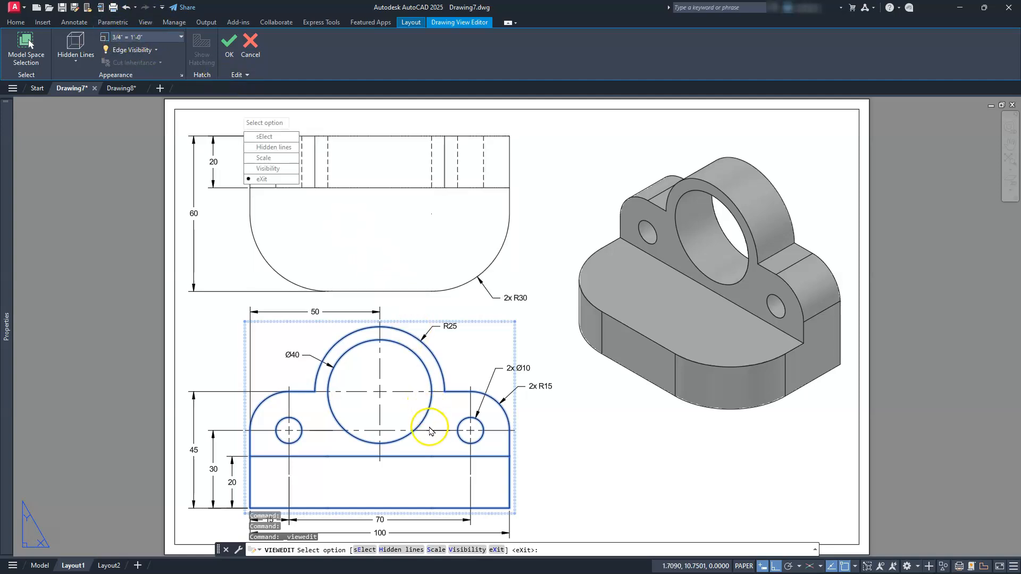
pyautogui.press('Escape')
pyautogui.press('Escape')
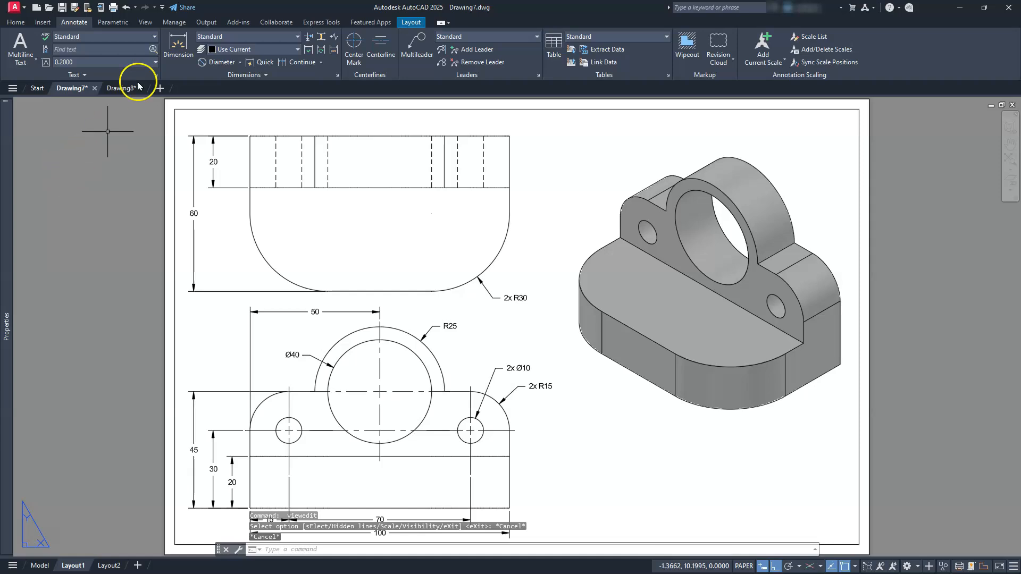
pyautogui.click(120, 89)
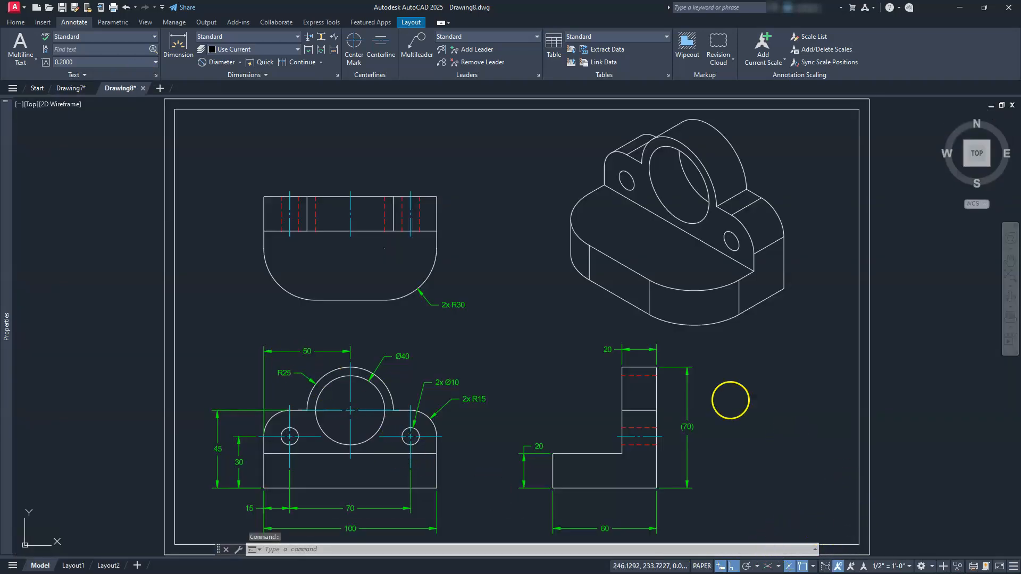
pyautogui.doubleClick(729, 400)
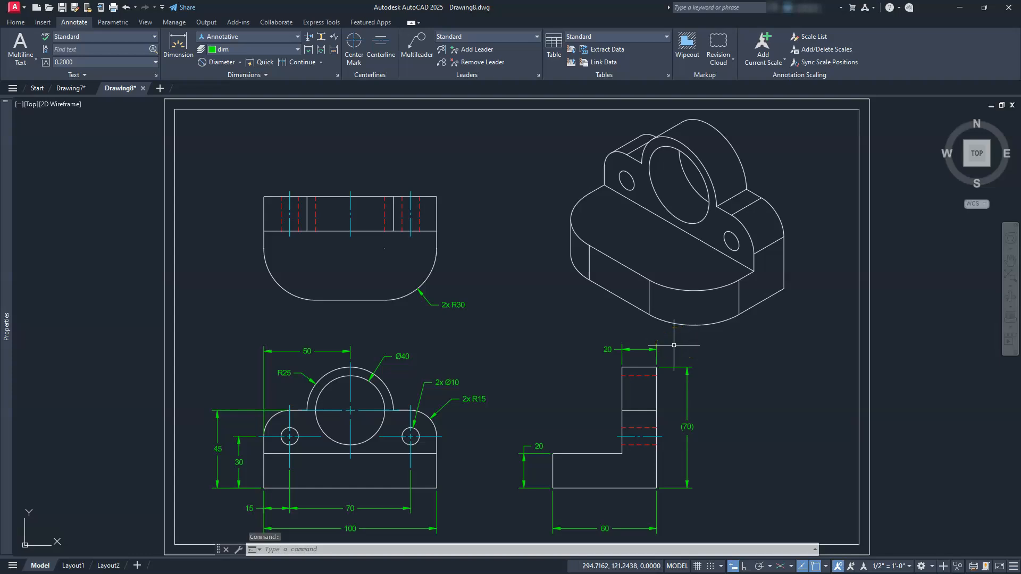